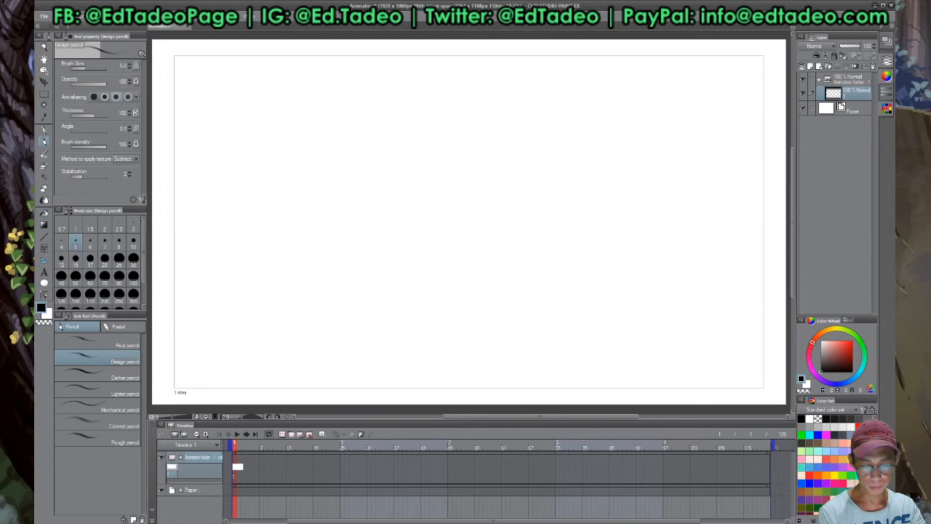
pyautogui.scroll(1, 489, 214)
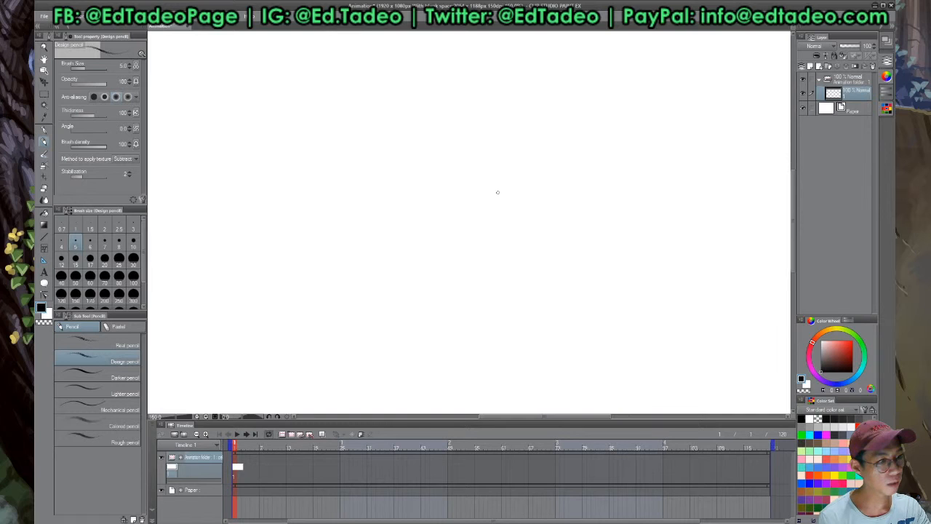
pyautogui.scroll(-1, 497, 192)
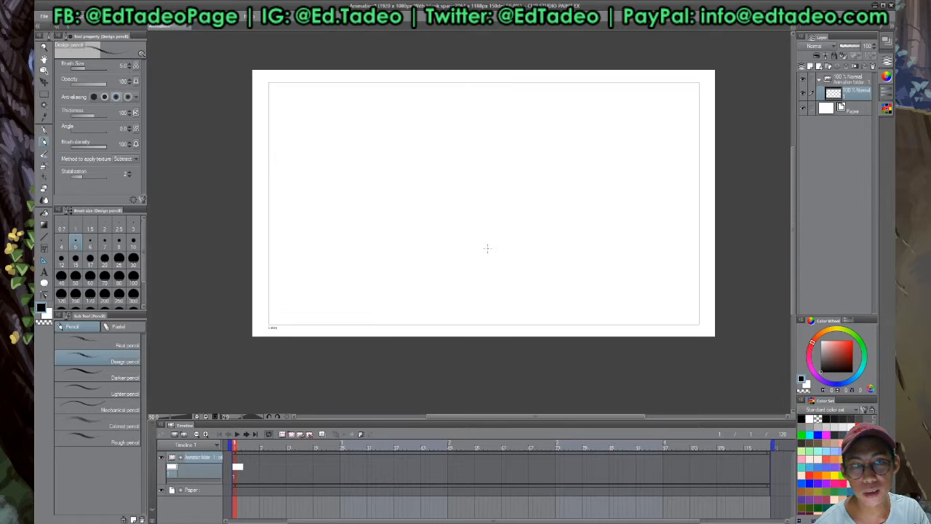
pyautogui.scroll(1, 487, 248)
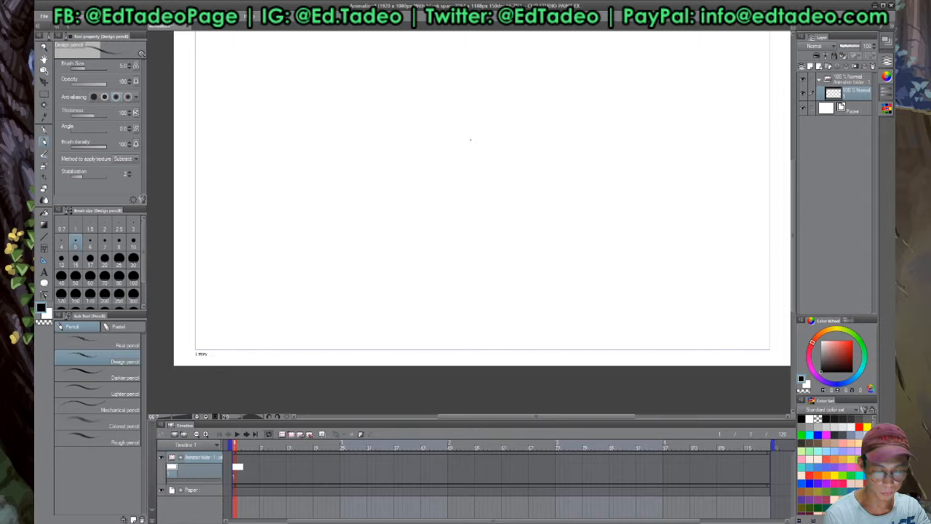
pyautogui.scroll(1, 470, 140)
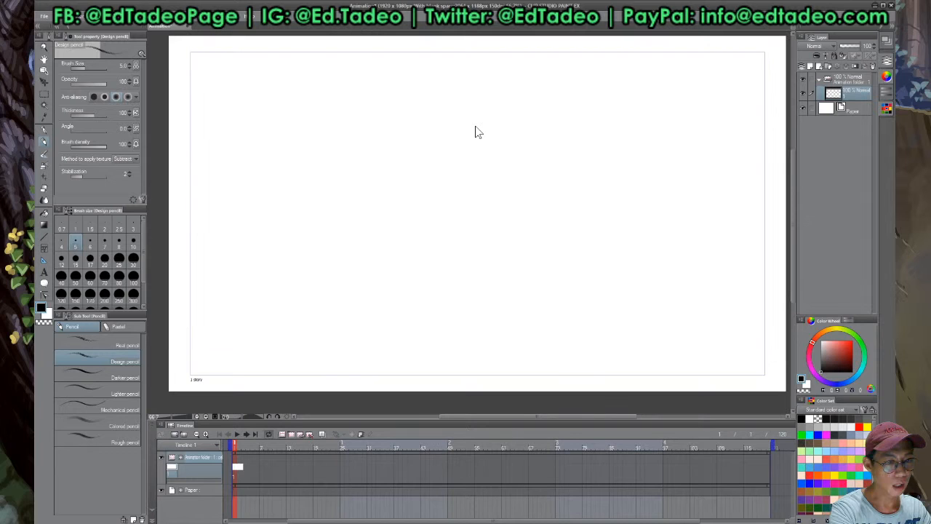
pyautogui.scroll(1, 475, 132)
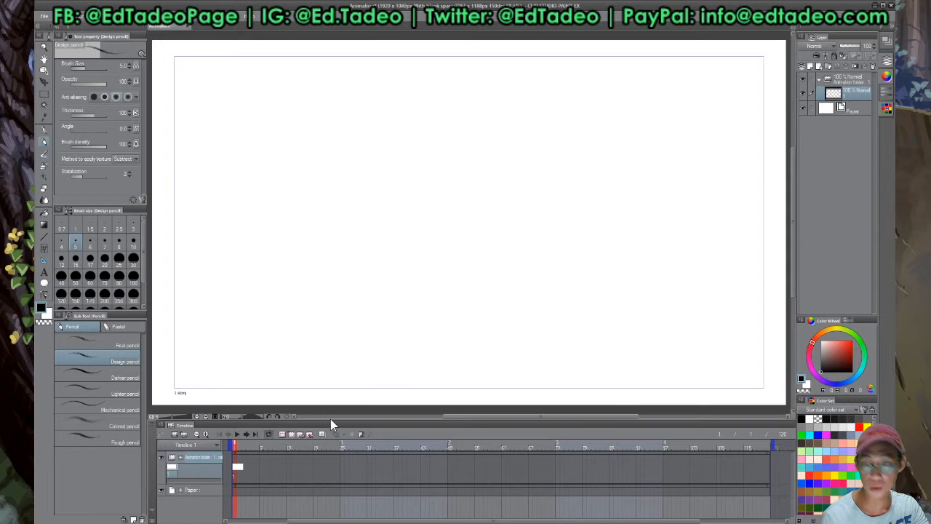
pyautogui.moveTo(347, 422); pyautogui.dragTo(348, 426)
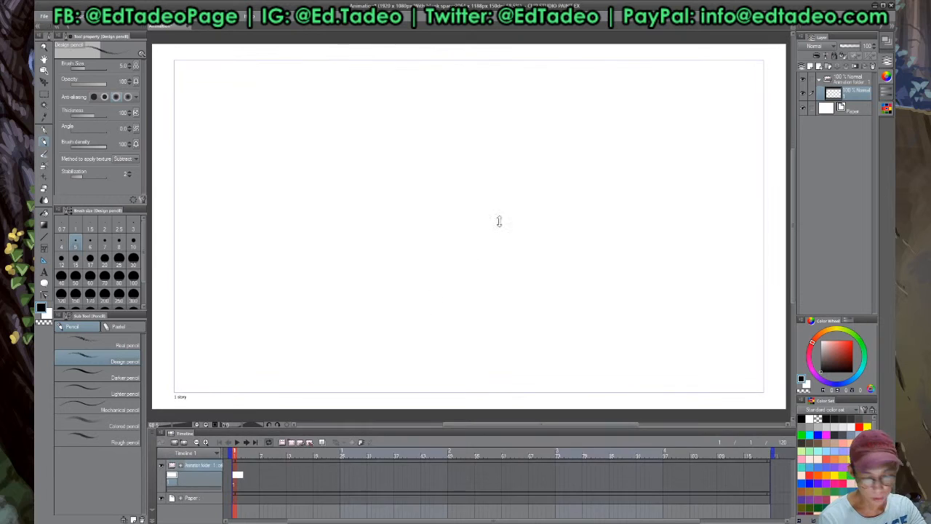
pyautogui.click(46, 142)
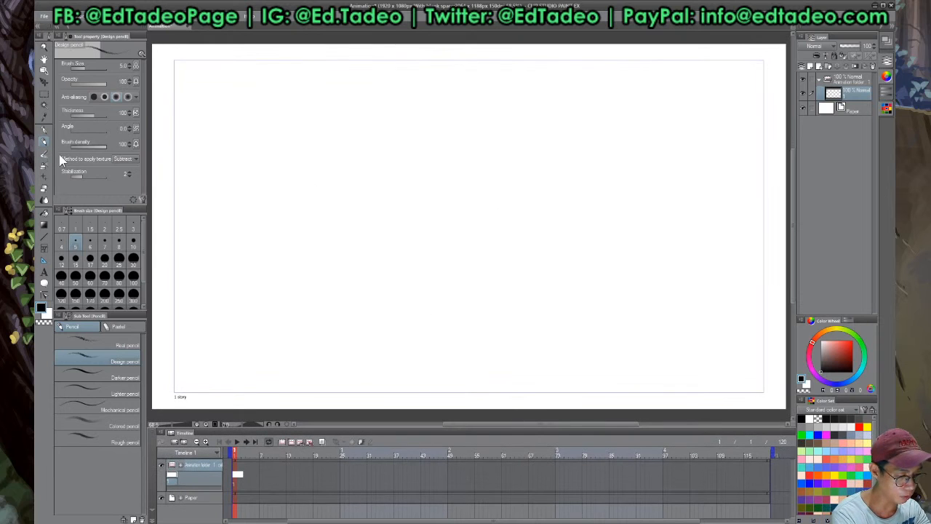
pyautogui.moveTo(455, 117); pyautogui.dragTo(555, 158)
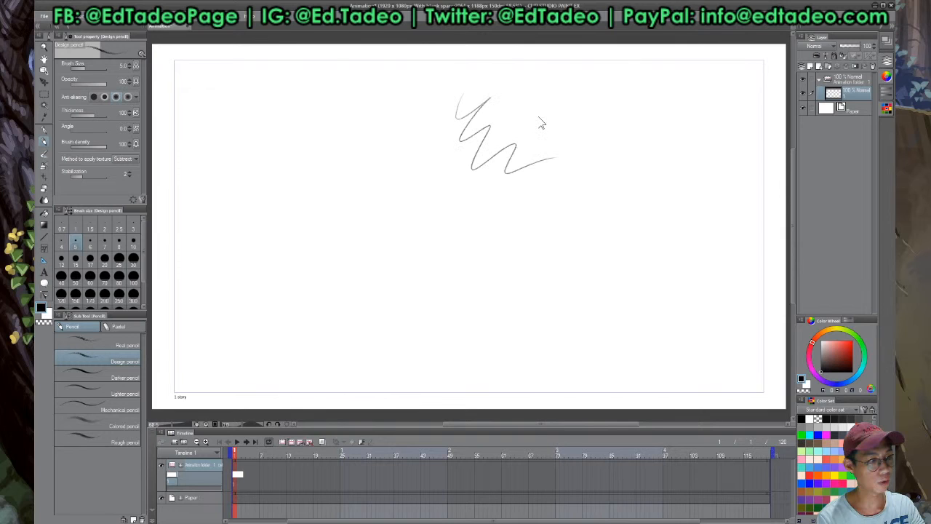
pyautogui.hotkey('ctrl', 'z')
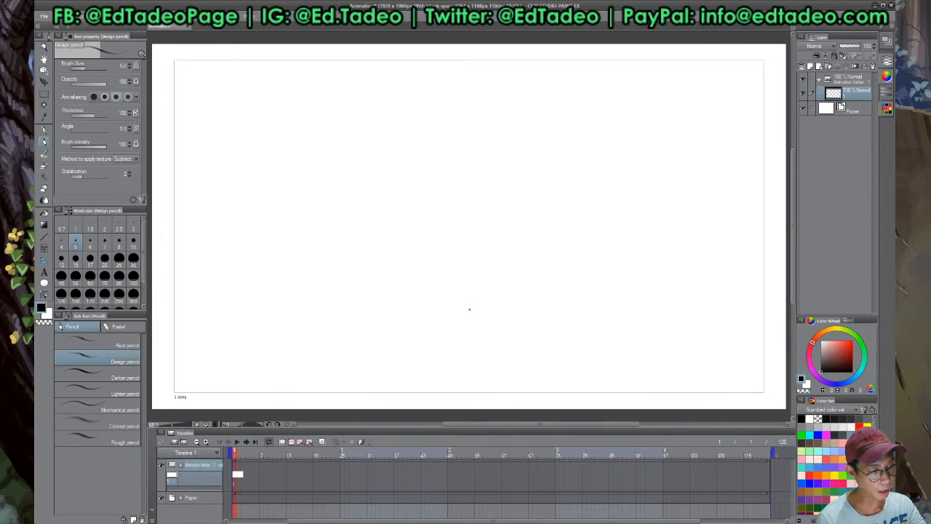
# Draw a straight horizontal ground line across the bottom of the frame and lower its layer's opacity to about 20%
pyautogui.press('u')
pyautogui.moveTo(191, 374); pyautogui.dragTo(742, 379)
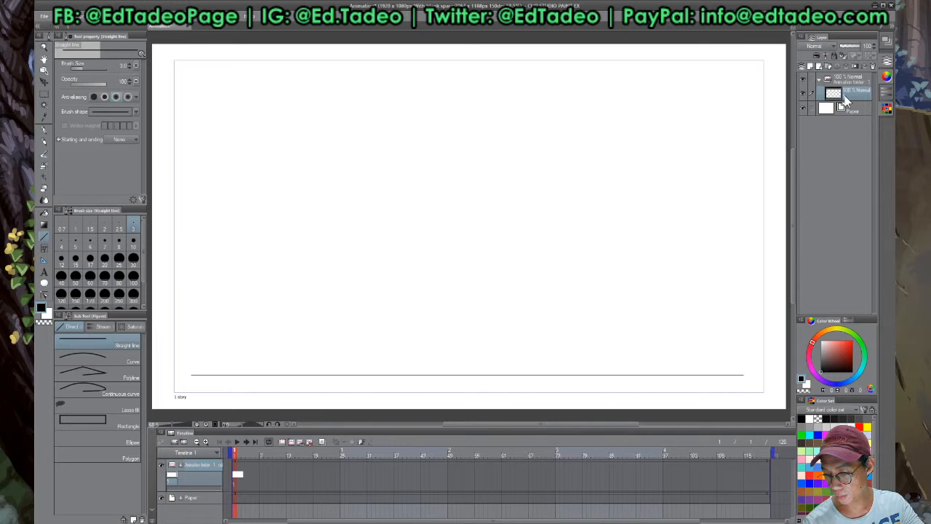
pyautogui.click(852, 47)
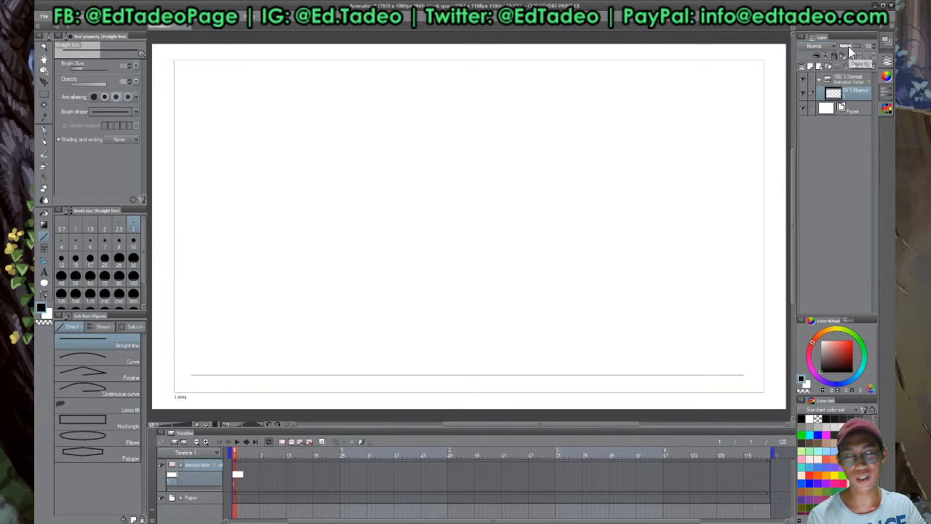
pyautogui.moveTo(848, 46); pyautogui.dragTo(850, 45)
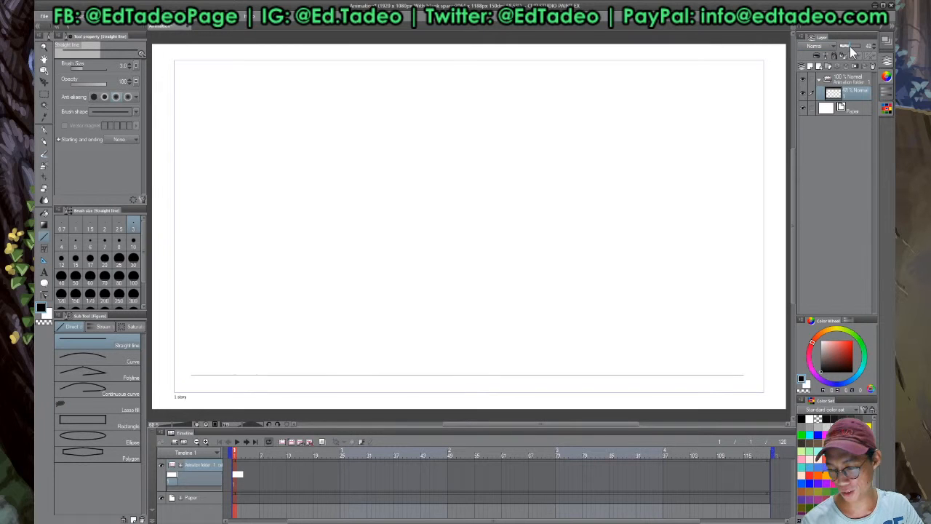
pyautogui.moveTo(848, 46); pyautogui.dragTo(845, 50)
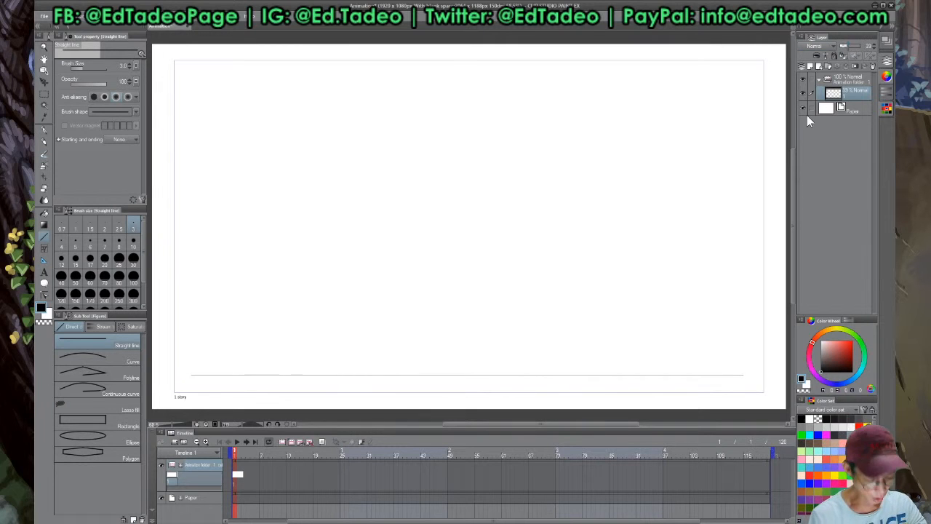
pyautogui.click(844, 46)
pyautogui.click(845, 46)
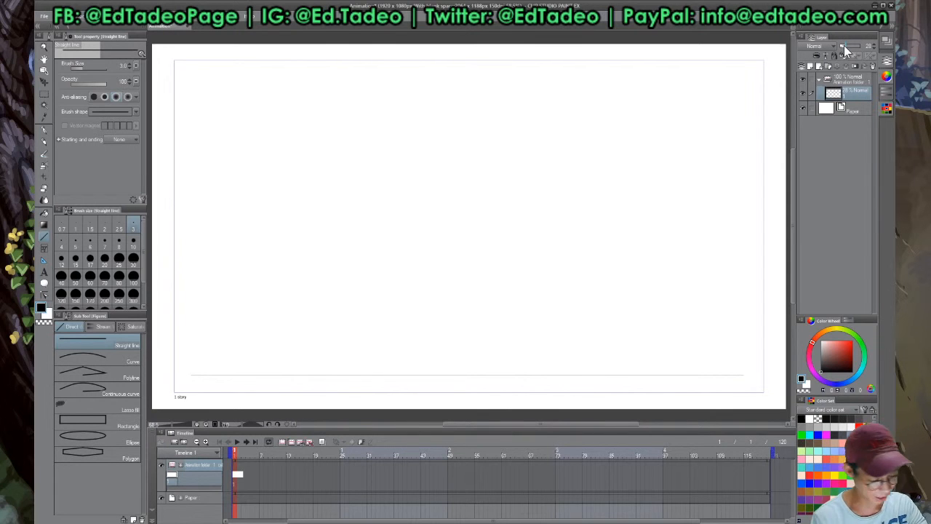
# Collapse the ground line's animation folder and create a new animation folder above it with a new cel at frame 1
pyautogui.click(820, 79)
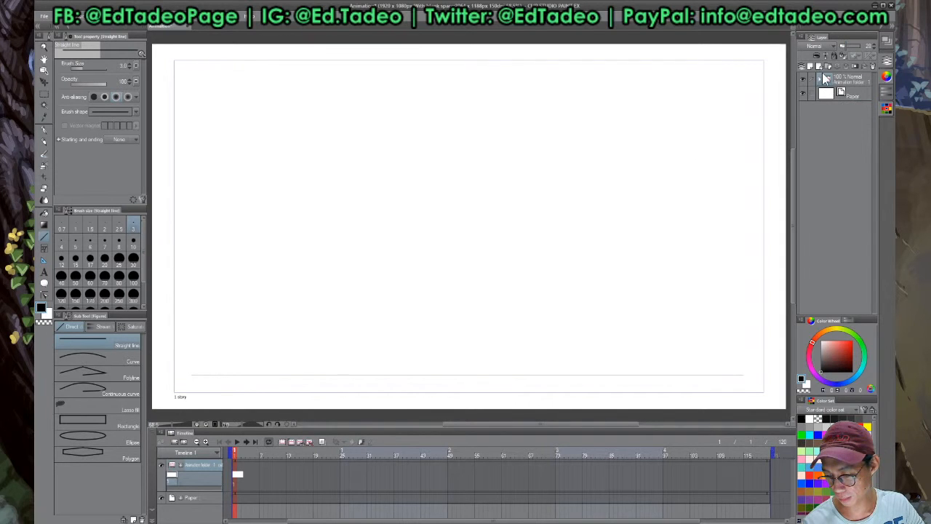
pyautogui.click(824, 78)
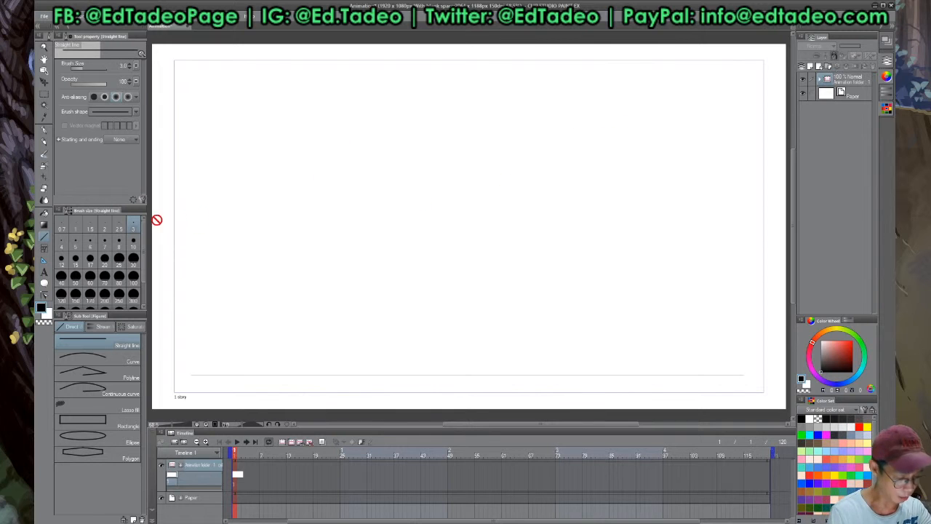
pyautogui.click(282, 442)
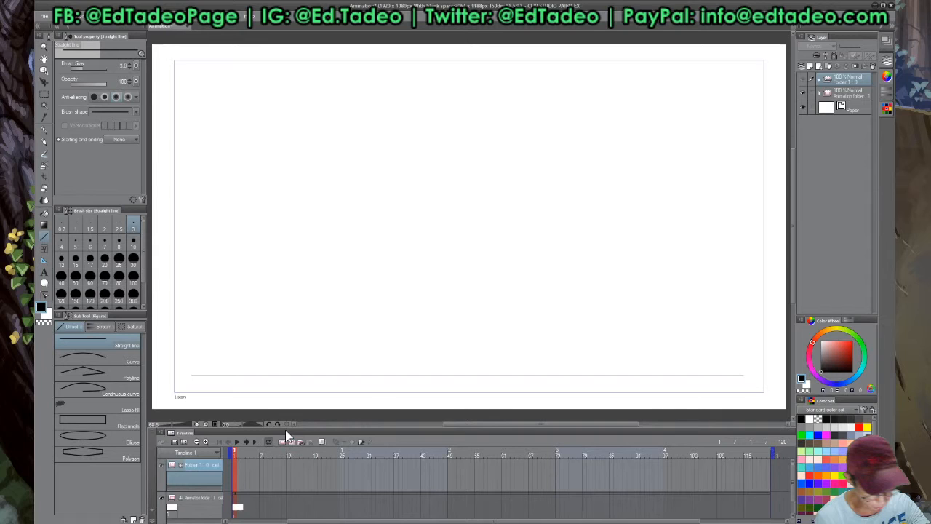
pyautogui.click(334, 439)
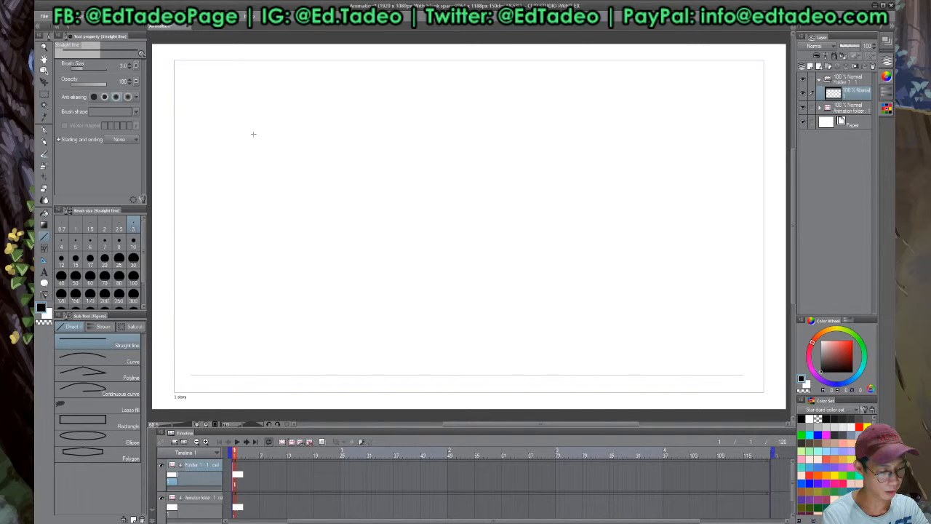
# Sketch an oval head with a neck and slanted shoulder line near the top centre of the frame using the Design pencil
pyautogui.click(46, 142)
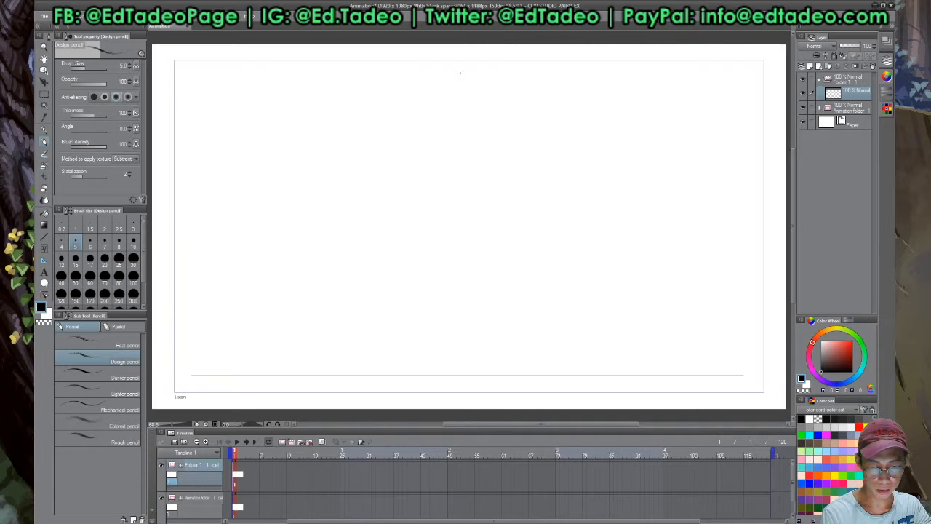
pyautogui.moveTo(460, 80)
pyautogui.mouseDown()
pyautogui.moveTo(446, 106)
pyautogui.moveTo(469, 108)
pyautogui.mouseUp()
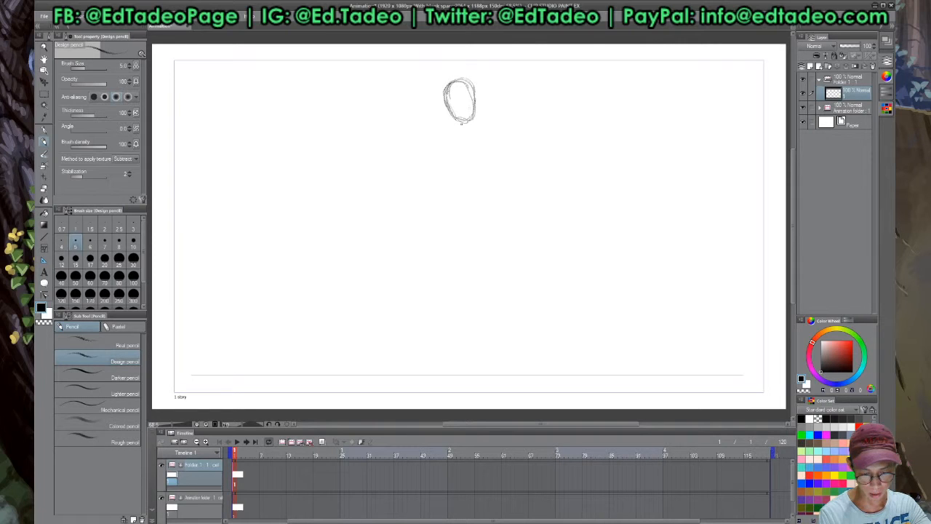
pyautogui.moveTo(461, 123); pyautogui.dragTo(480, 126)
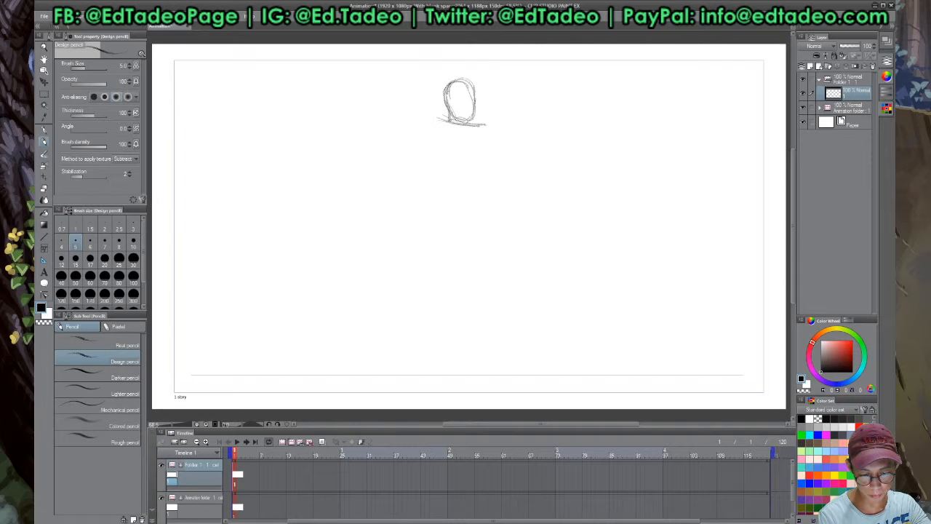
pyautogui.moveTo(450, 120); pyautogui.dragTo(454, 124)
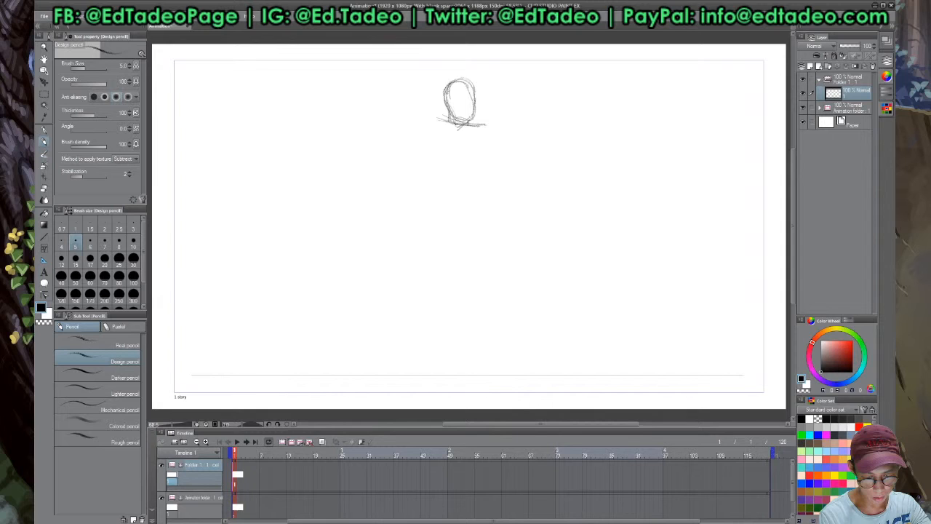
# Sketch the figure's tapering torso with centre and chest lines, plus two widely spread legs reaching toward the ground line
pyautogui.moveTo(456, 121)
pyautogui.mouseDown()
pyautogui.moveTo(431, 125)
pyautogui.moveTo(438, 233)
pyautogui.mouseUp()
pyautogui.moveTo(476, 144)
pyautogui.mouseDown()
pyautogui.moveTo(445, 231)
pyautogui.moveTo(382, 327)
pyautogui.mouseUp()
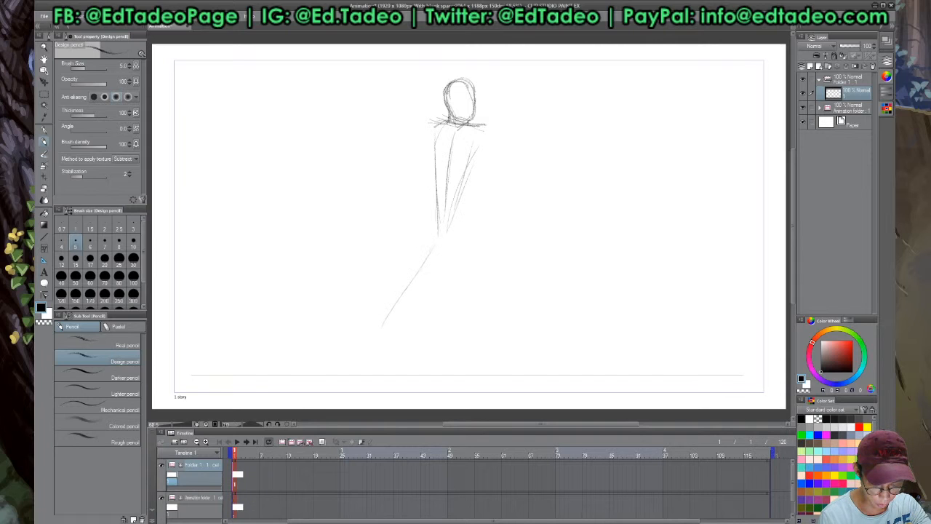
pyautogui.moveTo(433, 243); pyautogui.dragTo(367, 370)
pyautogui.moveTo(469, 244); pyautogui.dragTo(500, 305)
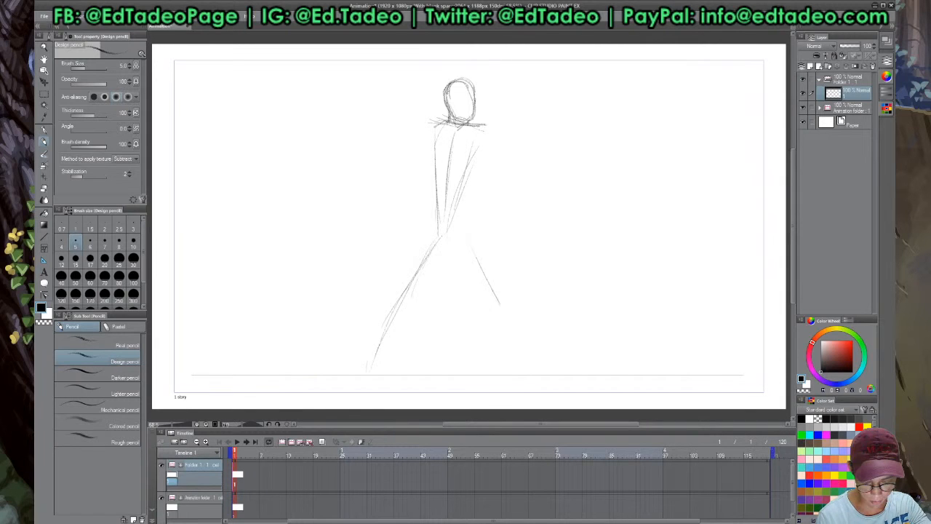
pyautogui.moveTo(471, 246); pyautogui.dragTo(508, 321)
pyautogui.moveTo(474, 150); pyautogui.dragTo(452, 212)
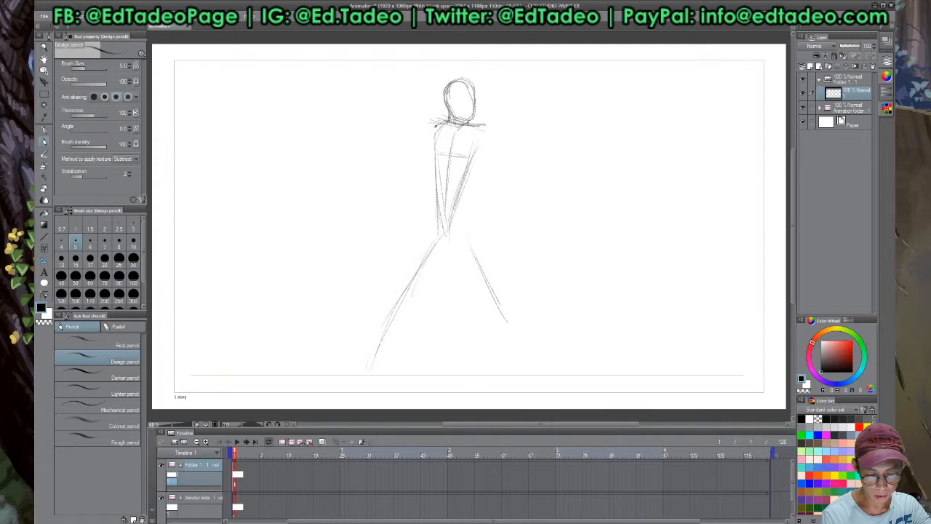
# Rough in the near shoulder and a raised bat leaning away from the head
pyautogui.moveTo(435, 126); pyautogui.dragTo(366, 55)
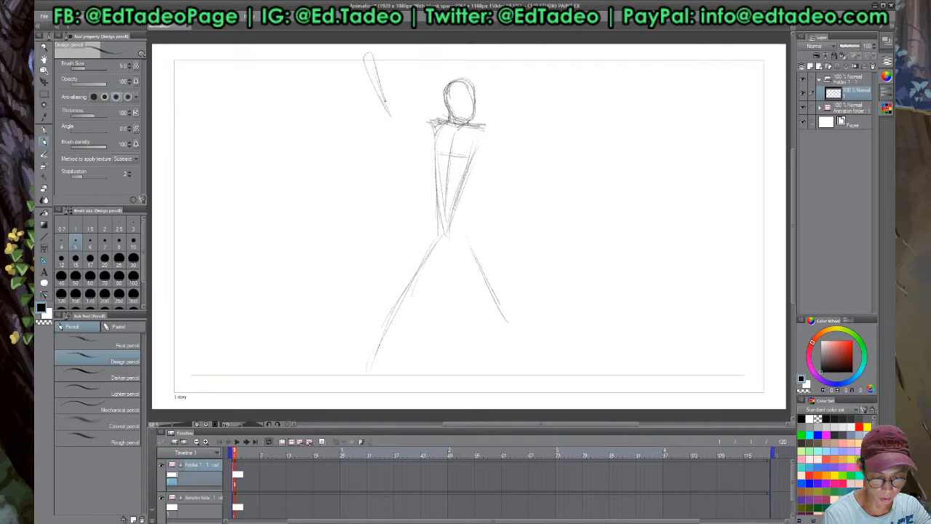
pyautogui.moveTo(359, 49); pyautogui.dragTo(387, 110)
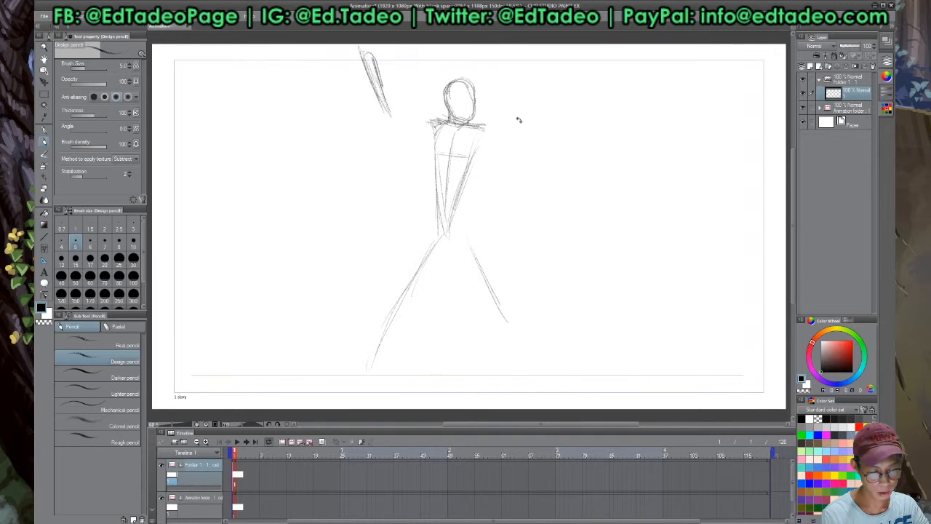
# Scale the whole sketch down so it fits inside the frame, and add a curved eye line across the head
pyautogui.hotkey('ctrl', 't')
pyautogui.moveTo(508, 45)
pyautogui.mouseDown()
pyautogui.moveTo(496, 73)
pyautogui.moveTo(499, 129)
pyautogui.mouseUp()
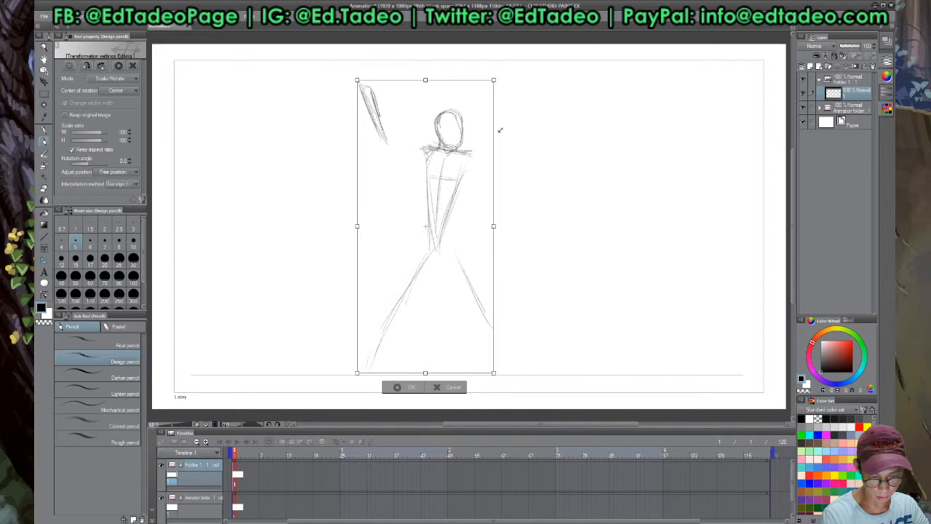
pyautogui.click(411, 387)
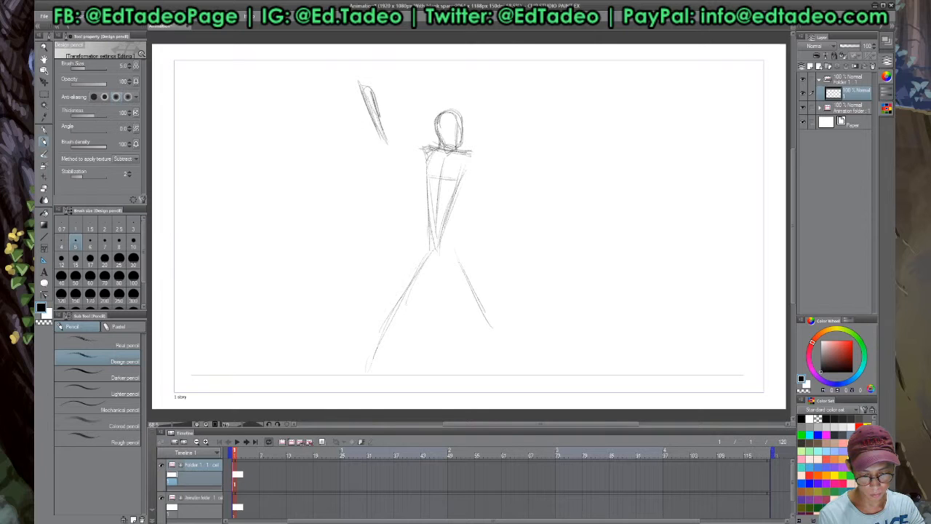
pyautogui.moveTo(437, 129); pyautogui.dragTo(465, 132)
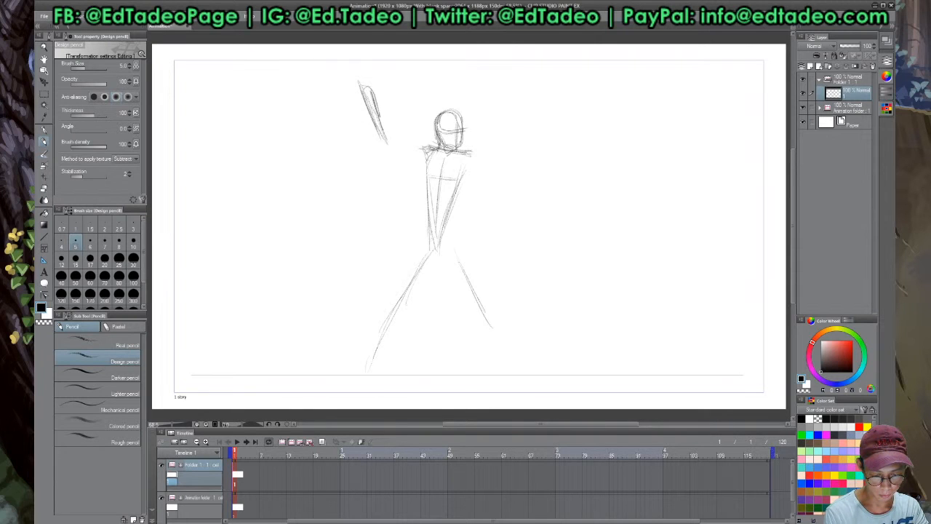
# Erase the first bat and sketch a new one leaning toward the head, with a rounded tip, a knob and a circle for the hands
pyautogui.press('e')
pyautogui.moveTo(368, 91); pyautogui.dragTo(384, 144)
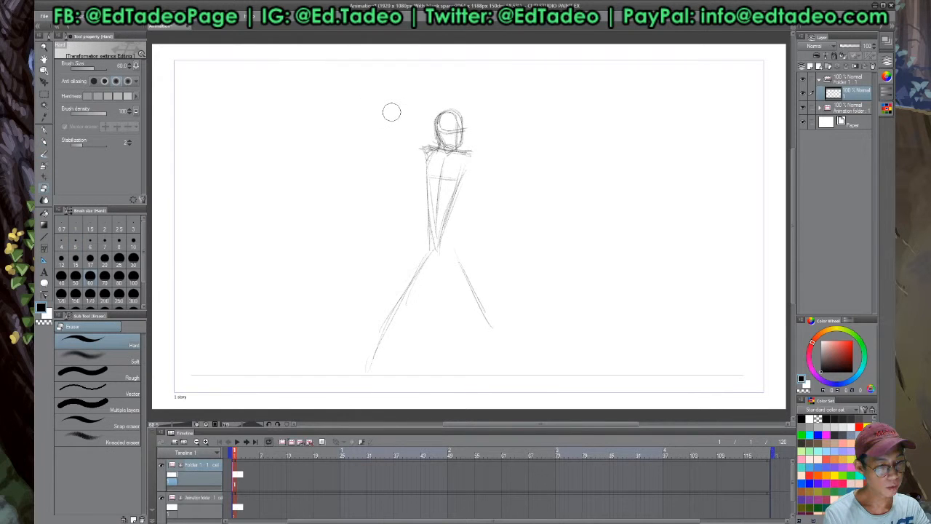
pyautogui.press('p')
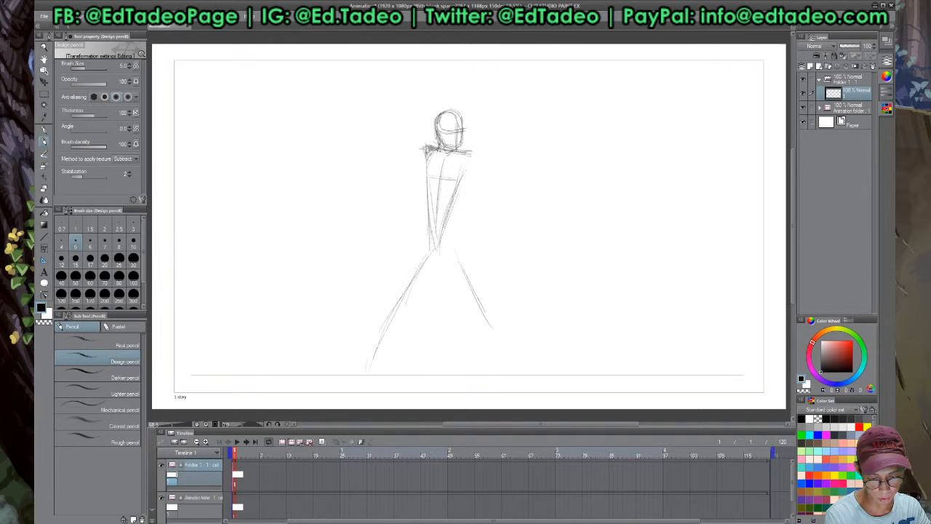
pyautogui.moveTo(418, 68); pyautogui.dragTo(395, 143)
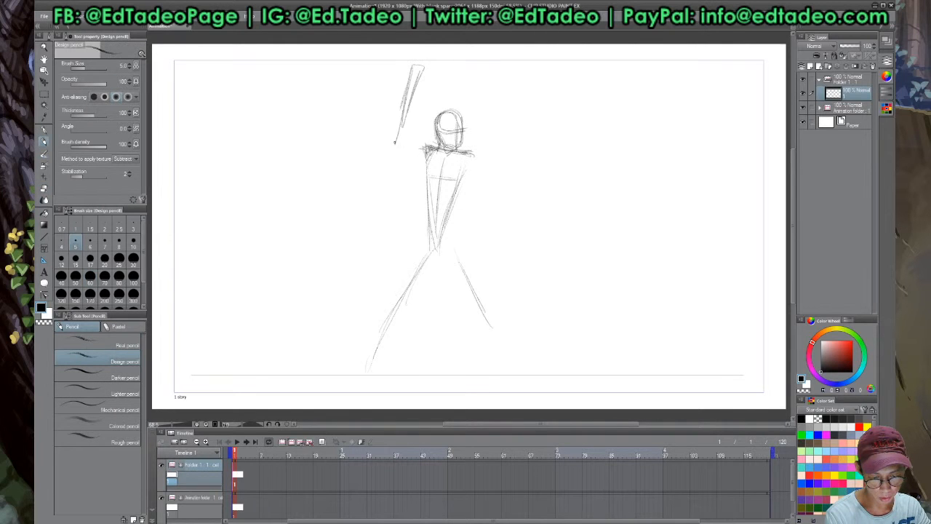
pyautogui.moveTo(419, 66)
pyautogui.mouseDown()
pyautogui.moveTo(388, 158)
pyautogui.moveTo(391, 127)
pyautogui.mouseUp()
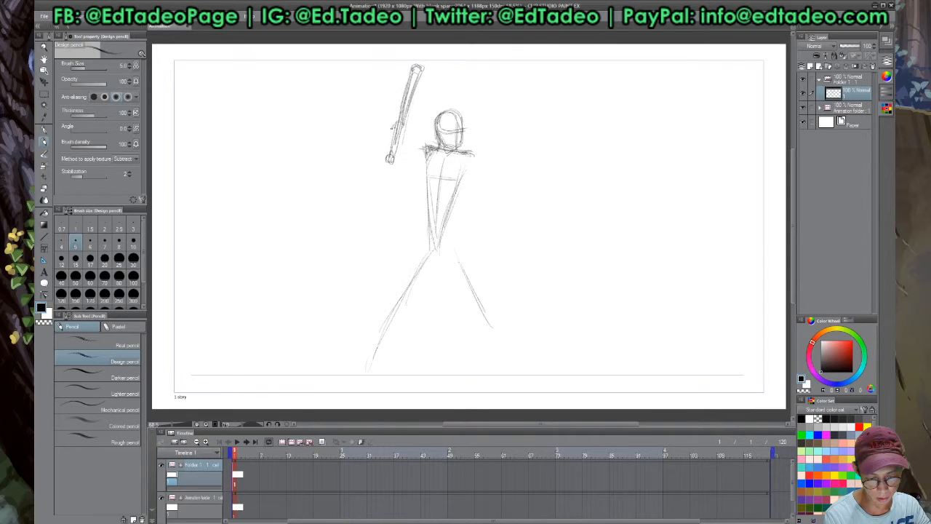
pyautogui.moveTo(393, 127); pyautogui.dragTo(398, 125)
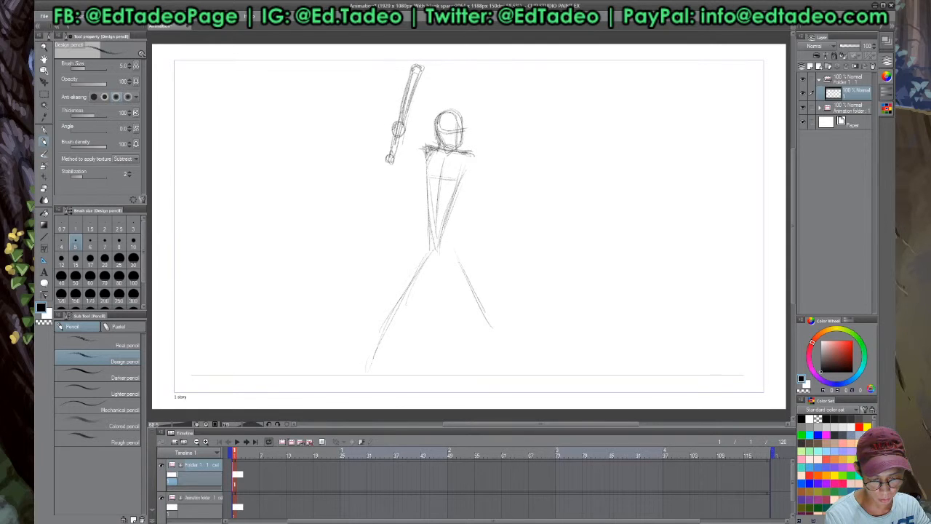
# Add a second hand circle on the bat handle and sketch both bent arms to the grip, redrawing the near upper arm shorter
pyautogui.moveTo(391, 142); pyautogui.dragTo(396, 149)
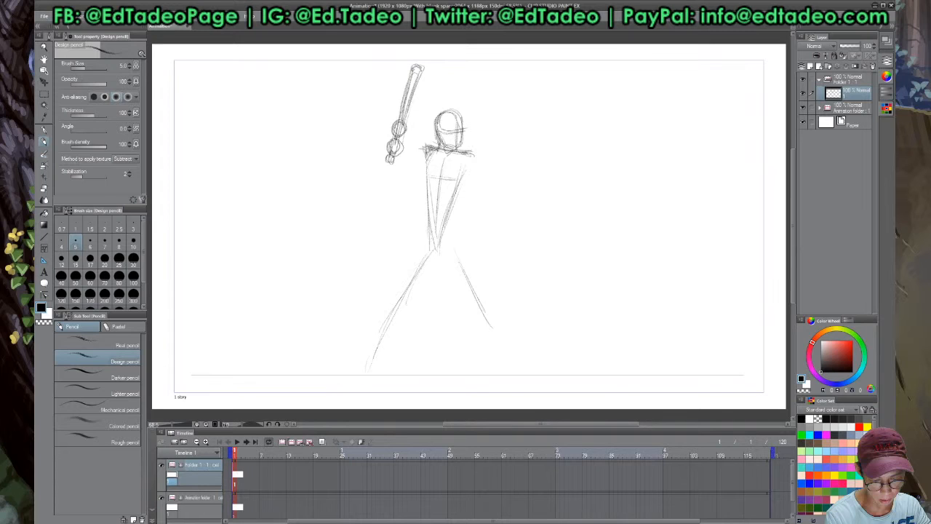
pyautogui.moveTo(393, 156); pyautogui.dragTo(475, 156)
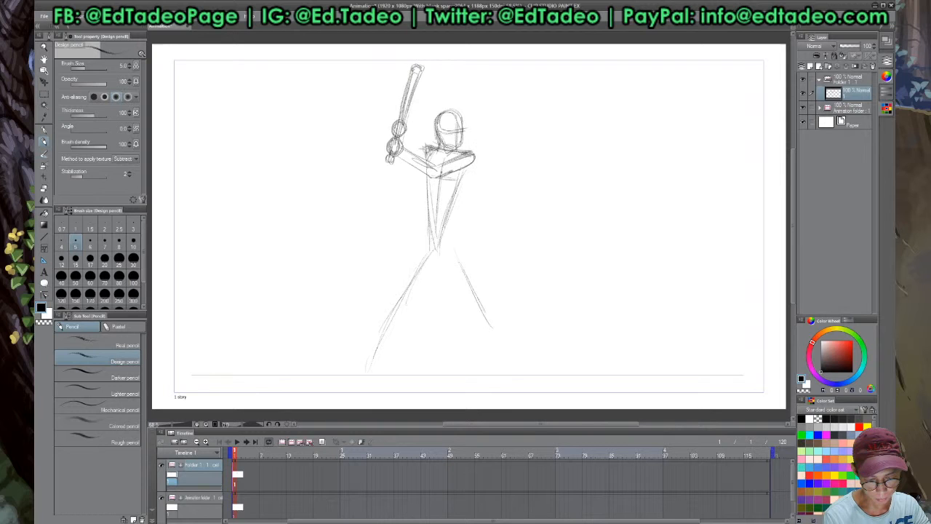
pyautogui.press('e')
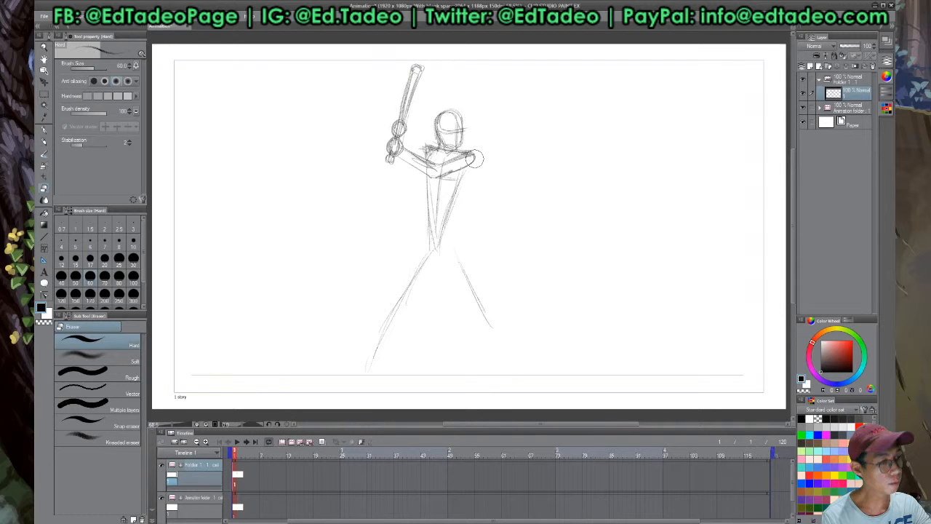
pyautogui.moveTo(475, 159); pyautogui.dragTo(437, 164)
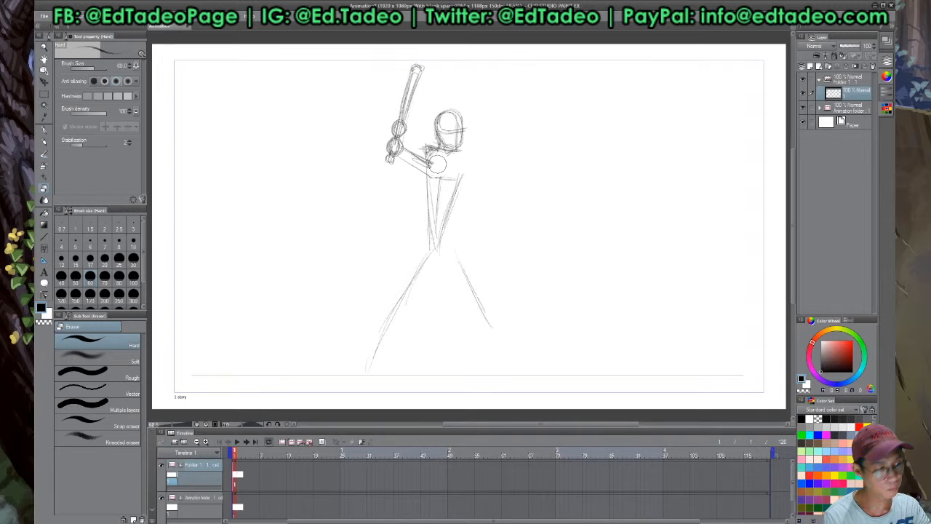
pyautogui.press('p')
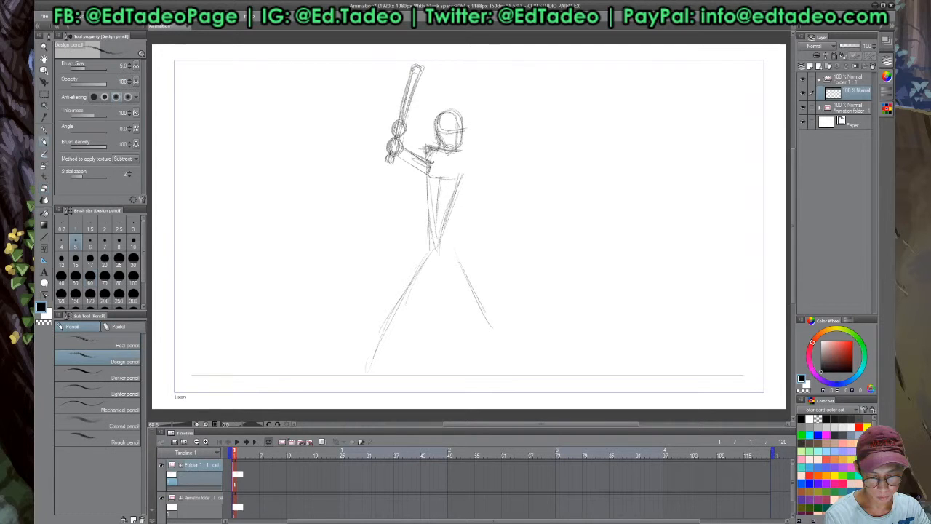
pyautogui.moveTo(465, 151); pyautogui.dragTo(431, 176)
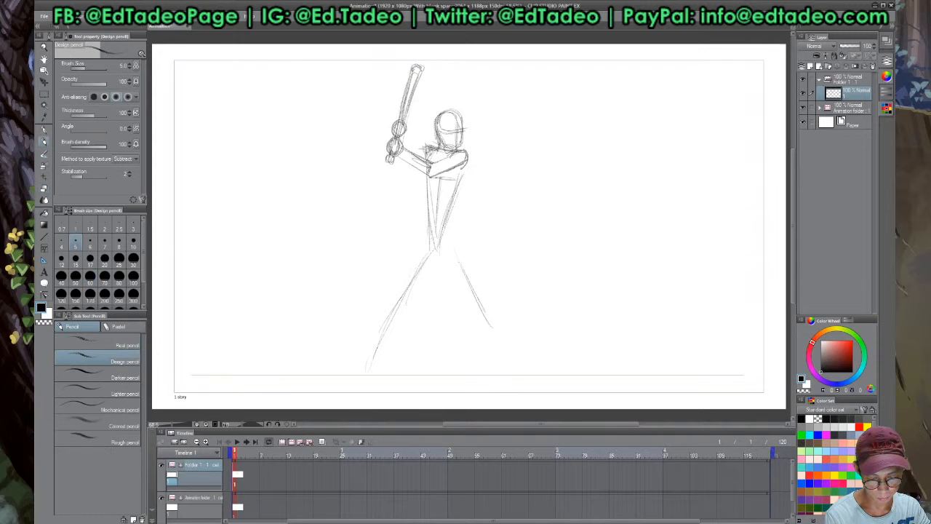
pyautogui.moveTo(399, 156); pyautogui.dragTo(456, 184)
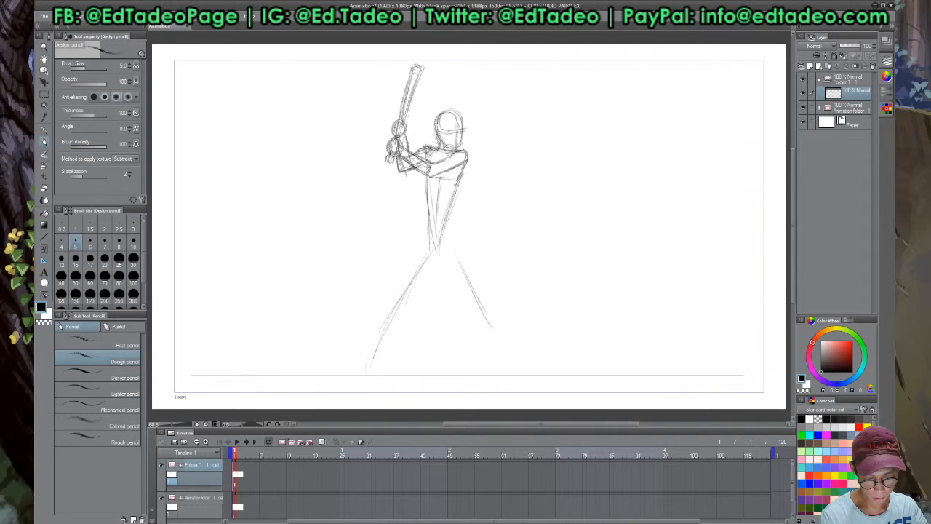
# Sketch curved ribcage lines across the torso and firm up the sides of the chest and waist
pyautogui.moveTo(429, 183); pyautogui.dragTo(453, 198)
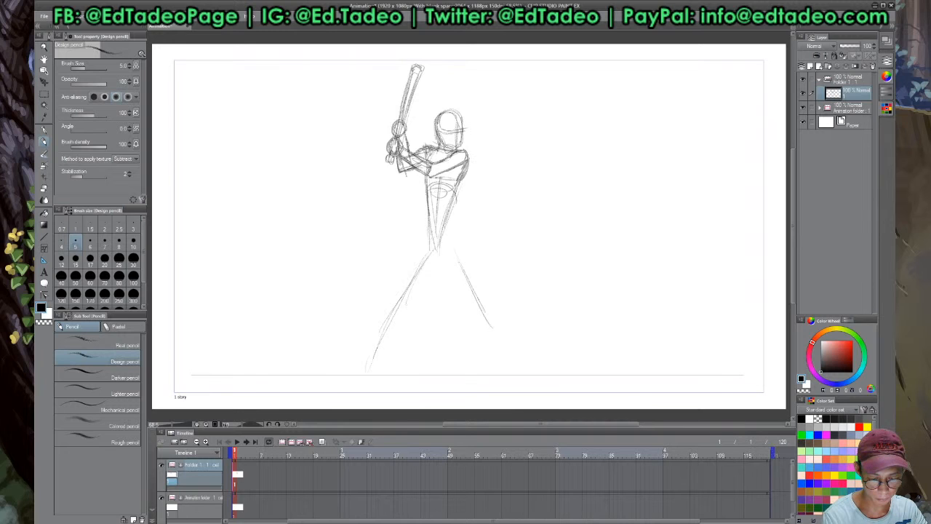
pyautogui.moveTo(429, 200)
pyautogui.mouseDown()
pyautogui.moveTo(454, 203)
pyautogui.moveTo(444, 207)
pyautogui.mouseUp()
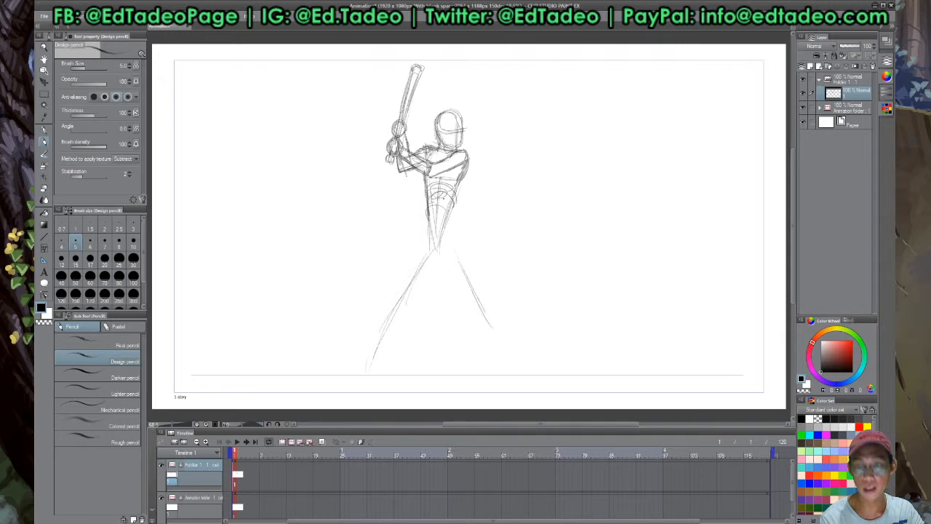
pyautogui.moveTo(425, 192); pyautogui.dragTo(423, 236)
# Sketch the waistline, V-shaped pelvis and torso centre line, and outline both thighs down to the knees
pyautogui.moveTo(428, 217)
pyautogui.mouseDown()
pyautogui.moveTo(453, 217)
pyautogui.moveTo(397, 289)
pyautogui.mouseUp()
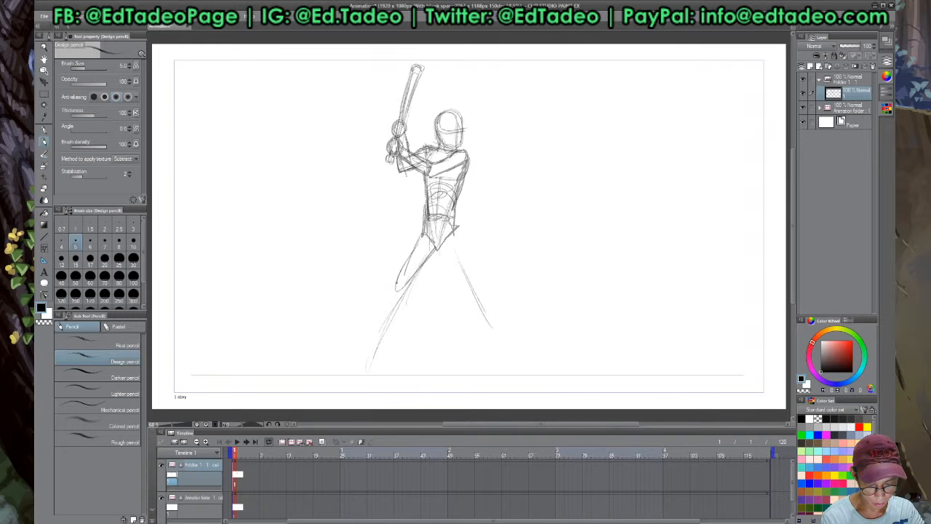
pyautogui.moveTo(424, 234); pyautogui.dragTo(400, 283)
pyautogui.moveTo(438, 249); pyautogui.dragTo(468, 286)
pyautogui.moveTo(456, 229); pyautogui.dragTo(469, 266)
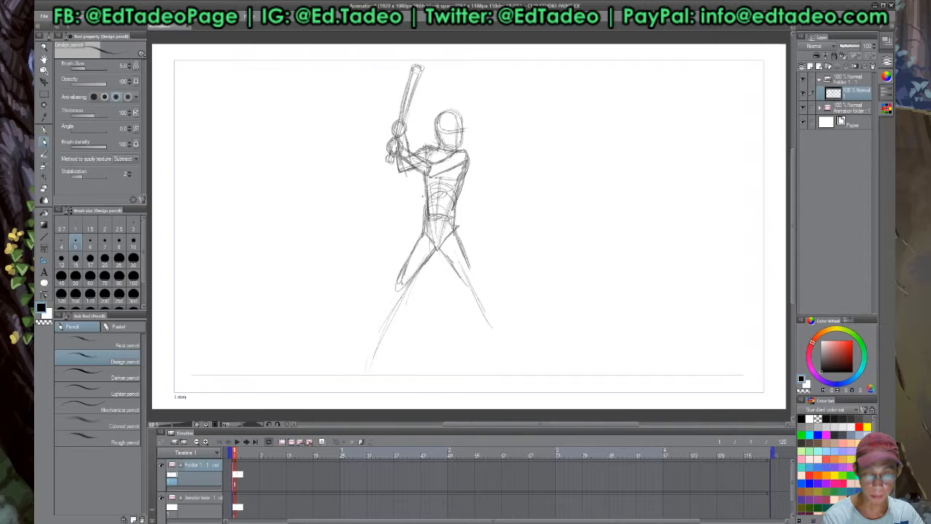
pyautogui.moveTo(439, 177); pyautogui.dragTo(436, 217)
pyautogui.moveTo(424, 231)
pyautogui.mouseDown()
pyautogui.moveTo(441, 240)
pyautogui.moveTo(437, 247)
pyautogui.mouseUp()
pyautogui.moveTo(424, 231); pyautogui.dragTo(401, 282)
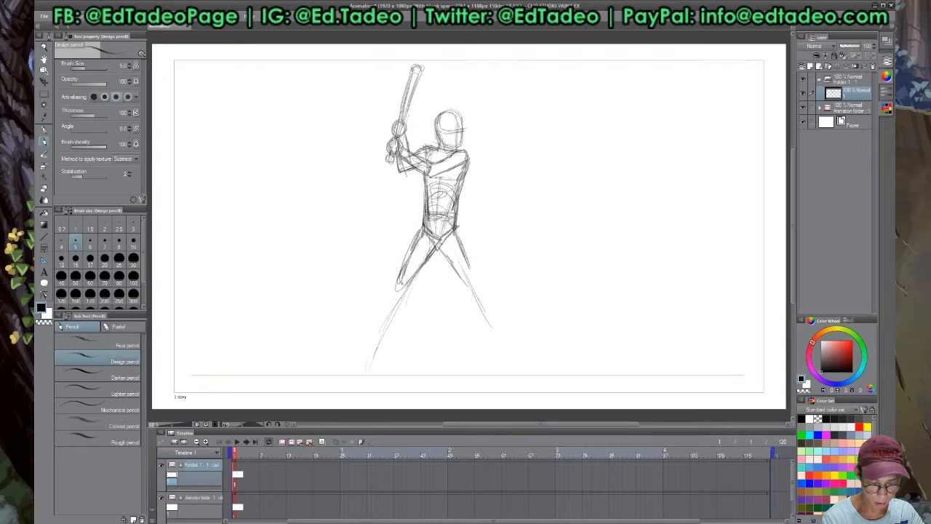
pyautogui.moveTo(457, 227); pyautogui.dragTo(479, 267)
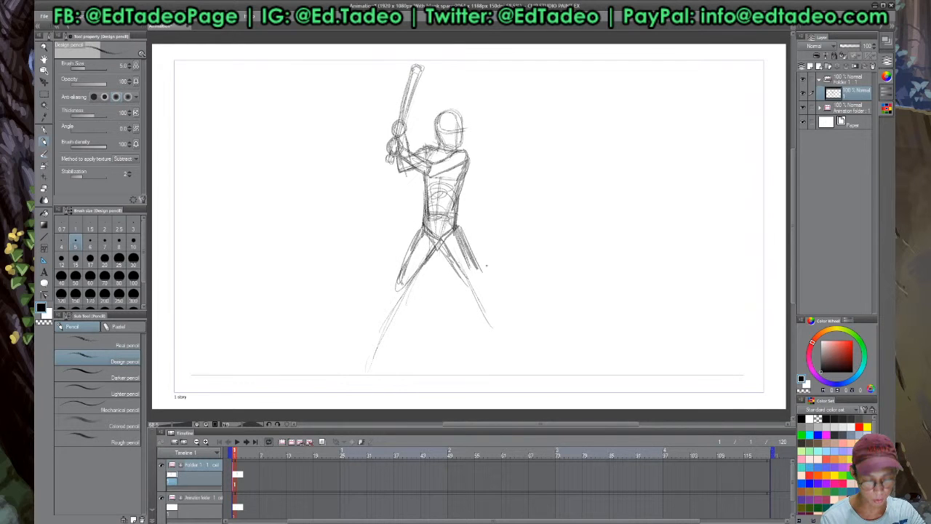
# Reduce the Hard eraser's size to 40 and clean up the doubled lines on both thighs
pyautogui.press('e')
pyautogui.press('[')
pyautogui.press('[')
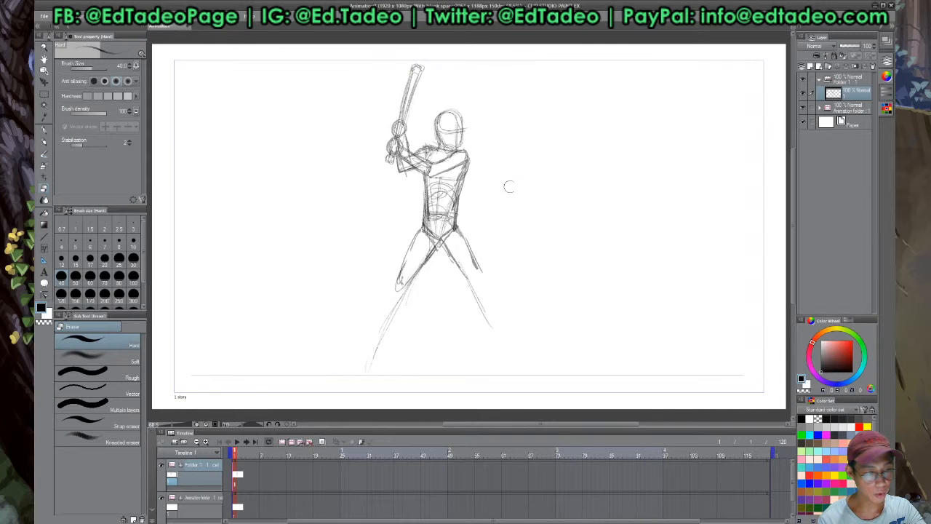
# Sketch the rear leg's shin, calf and outward-pointing foot down to the ground line with the Design pencil
pyautogui.press('p')
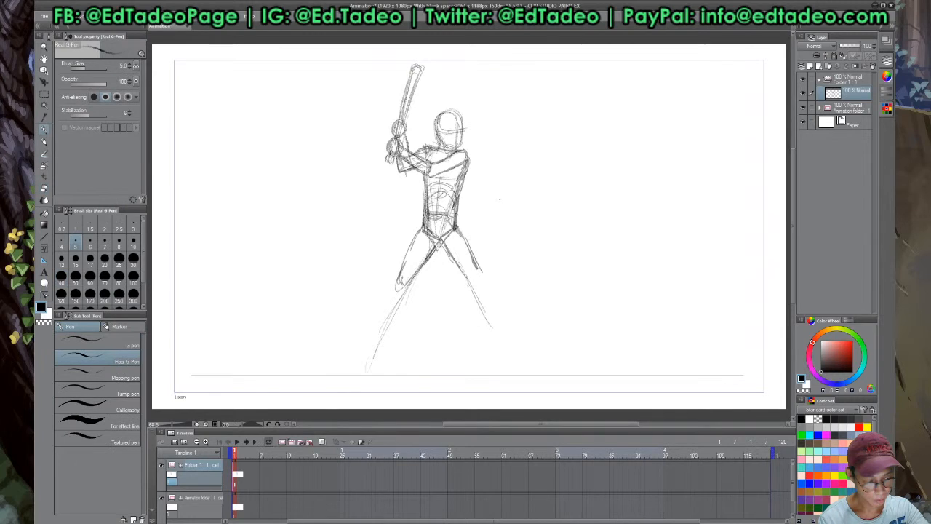
pyautogui.press('p')
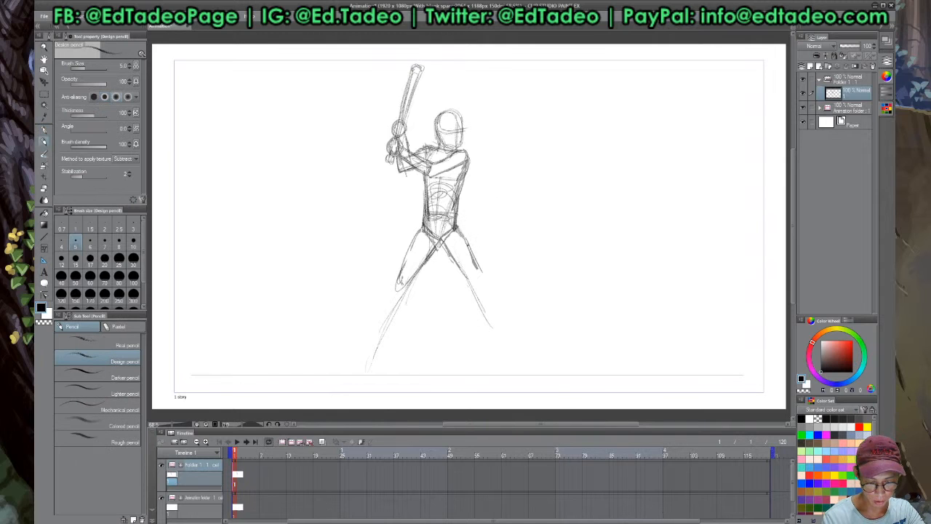
pyautogui.moveTo(402, 283); pyautogui.dragTo(342, 368)
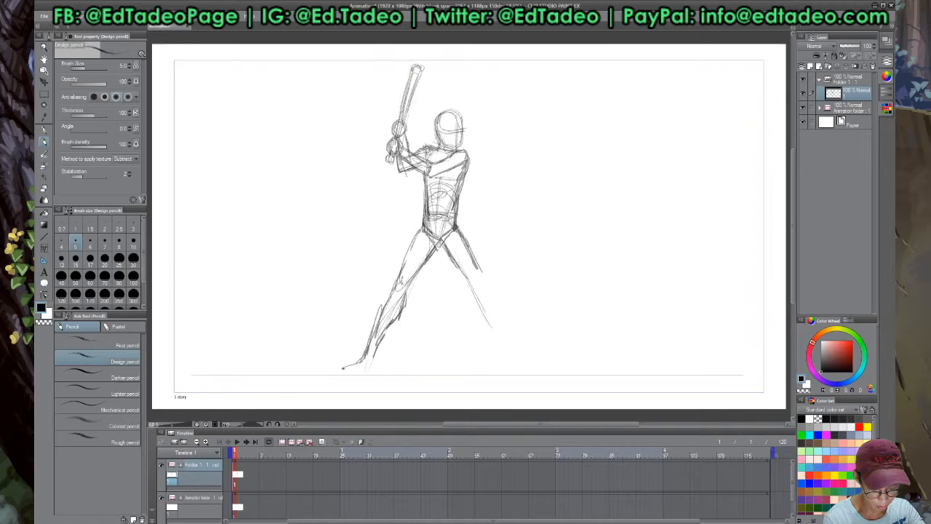
pyautogui.moveTo(343, 368); pyautogui.dragTo(373, 372)
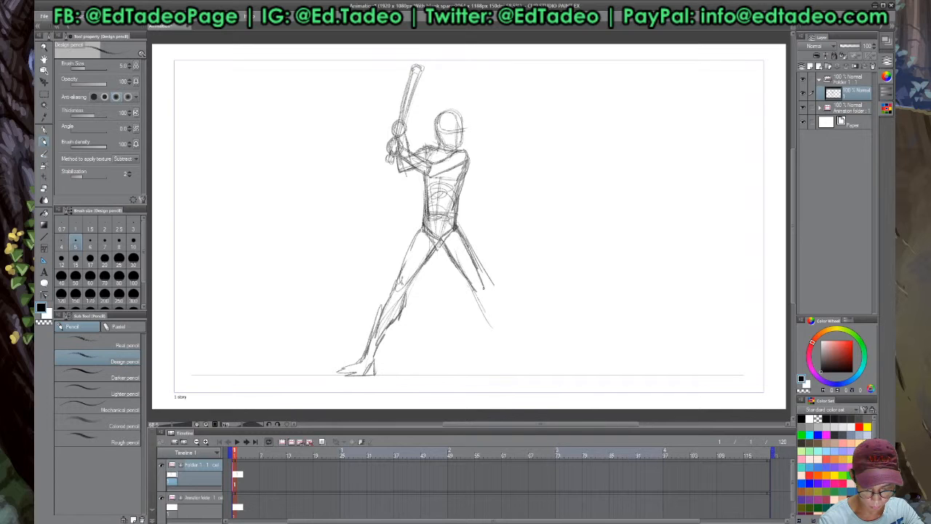
# Outline the front leg's shin and calf, redraw its knee as a clean oval, and add a foot on the ground line
pyautogui.moveTo(482, 288)
pyautogui.mouseDown()
pyautogui.moveTo(518, 361)
pyautogui.moveTo(504, 317)
pyautogui.moveTo(514, 368)
pyautogui.mouseUp()
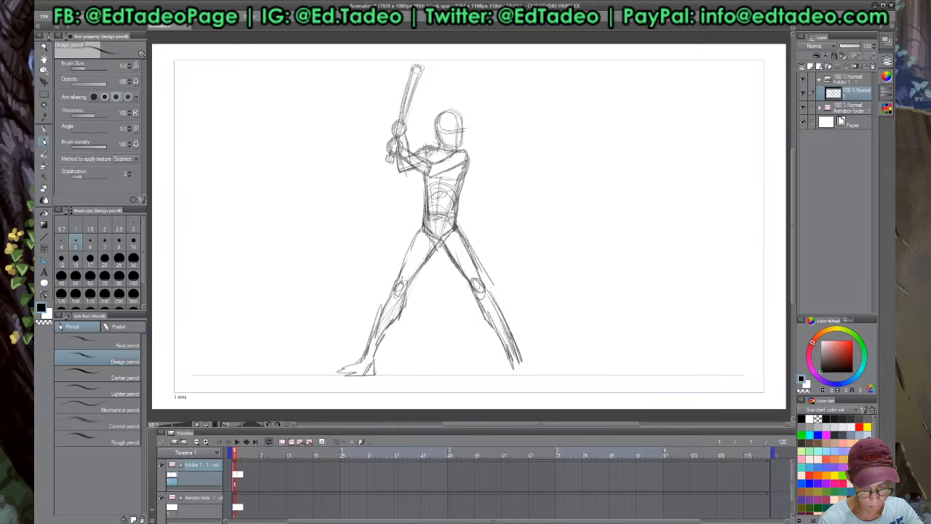
pyautogui.moveTo(471, 281); pyautogui.dragTo(483, 301)
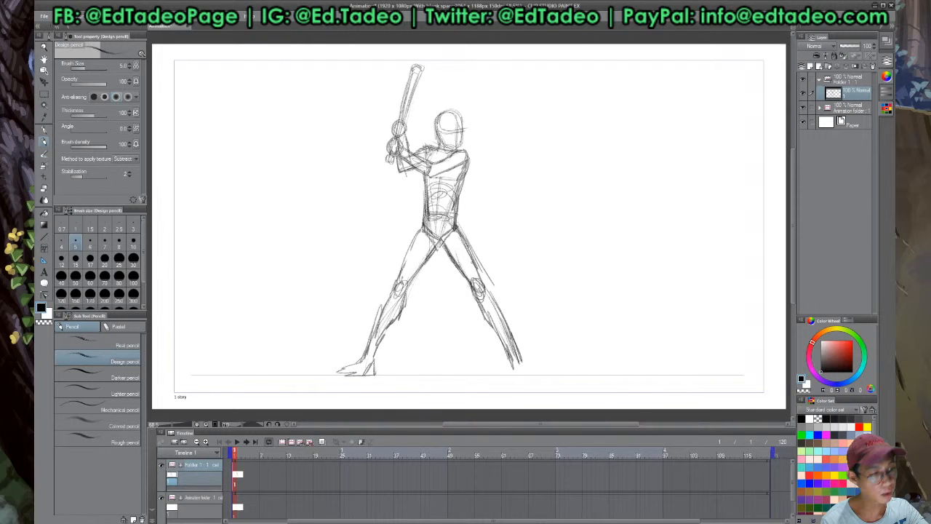
pyautogui.press('p')
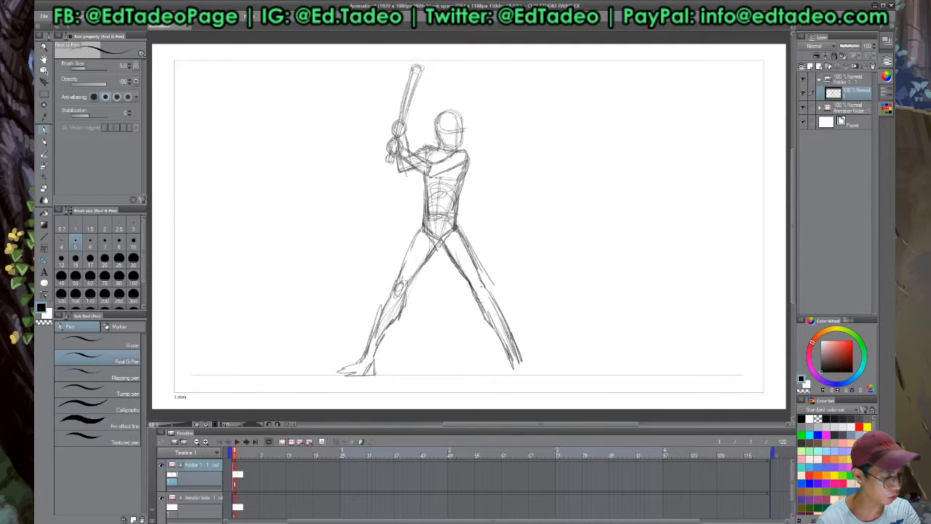
pyautogui.press('p')
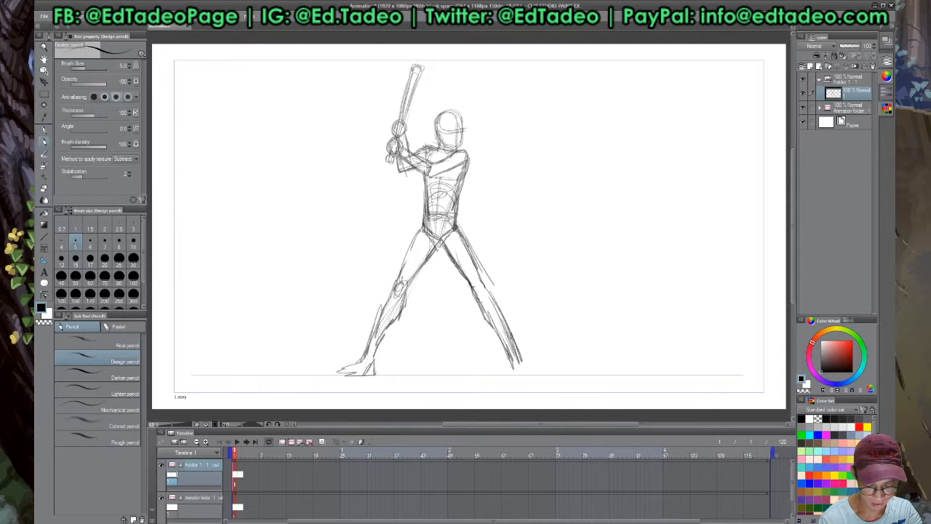
pyautogui.moveTo(474, 284); pyautogui.dragTo(486, 298)
pyautogui.moveTo(482, 266)
pyautogui.mouseDown()
pyautogui.moveTo(488, 323)
pyautogui.moveTo(518, 364)
pyautogui.mouseUp()
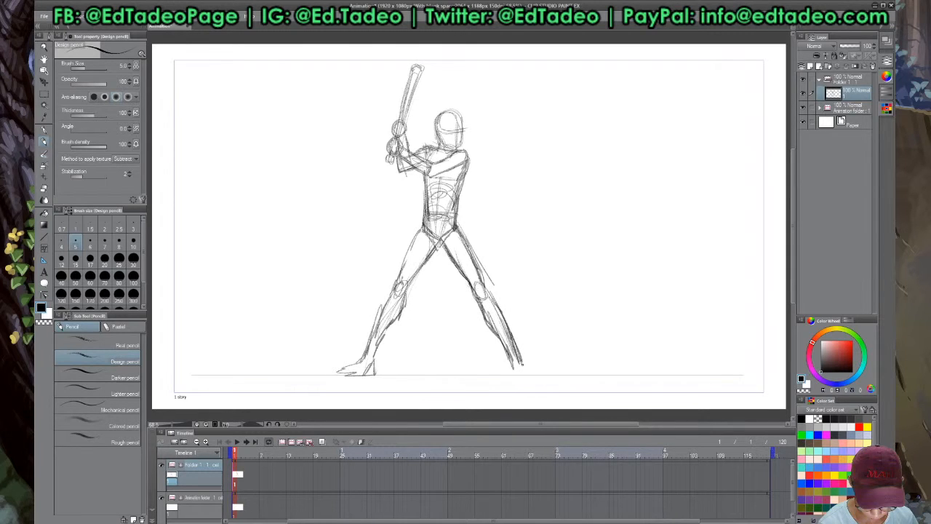
pyautogui.moveTo(518, 362); pyautogui.dragTo(544, 372)
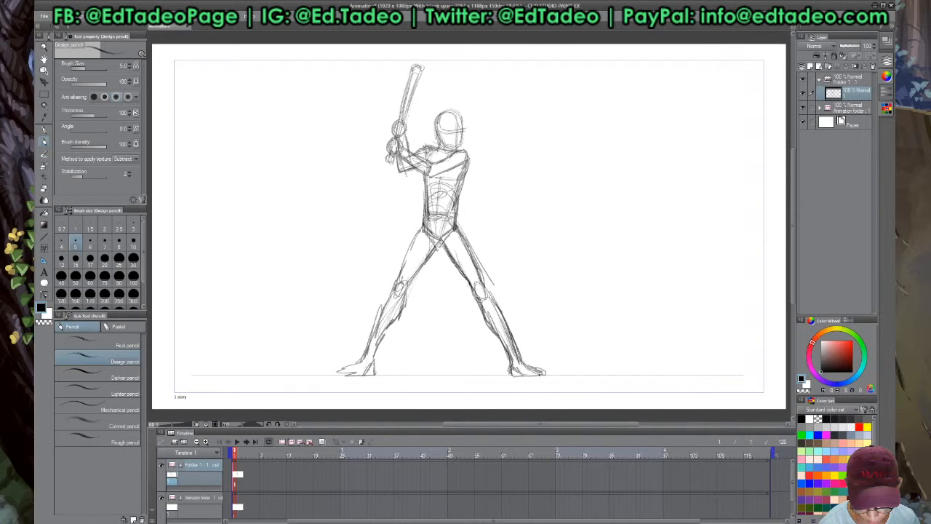
# Strengthen the outline of the rear leg and refine the head, hands and bat with extra strokes
pyautogui.moveTo(420, 233); pyautogui.dragTo(368, 352)
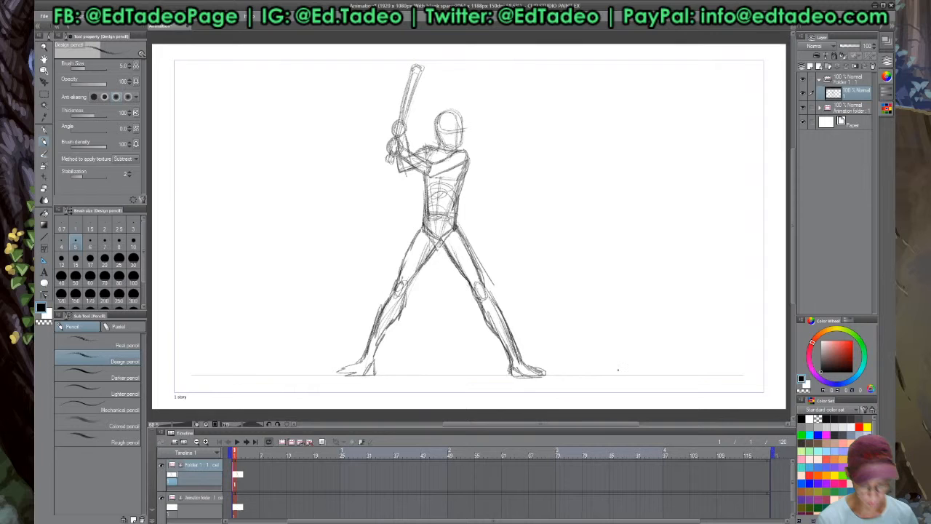
pyautogui.moveTo(454, 118); pyautogui.dragTo(456, 142)
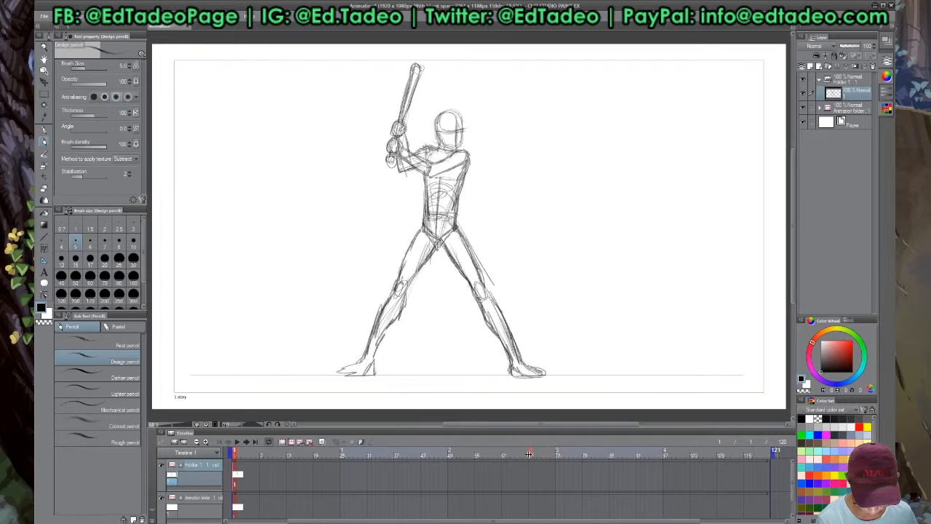
# Shorten the animation range to 57 frames and create a new cel at frame 44 in Folder 1
pyautogui.moveTo(476, 454); pyautogui.dragTo(477, 454)
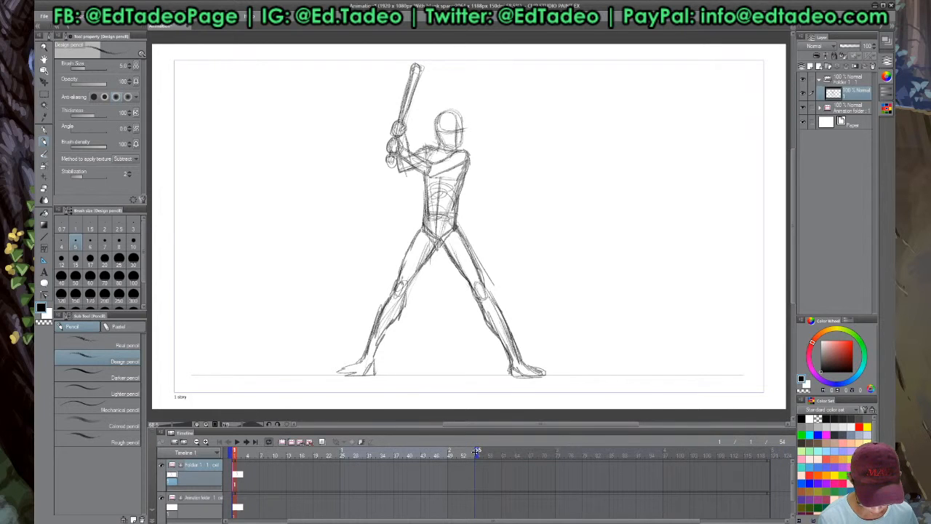
pyautogui.moveTo(476, 451); pyautogui.dragTo(489, 454)
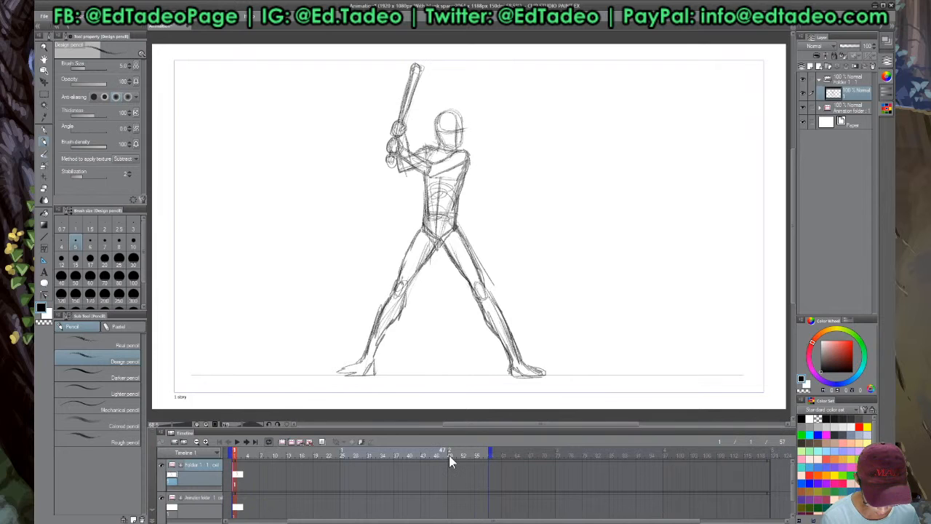
pyautogui.click(429, 456)
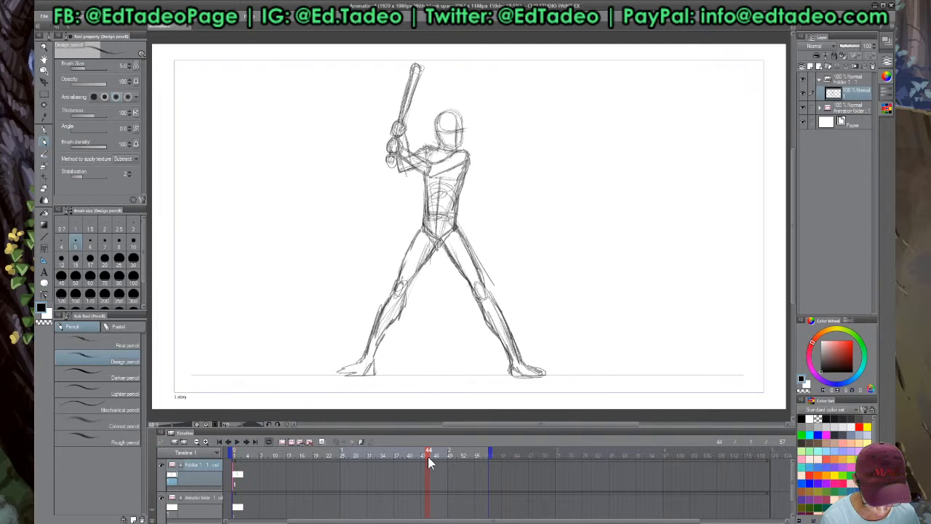
pyautogui.click(292, 442)
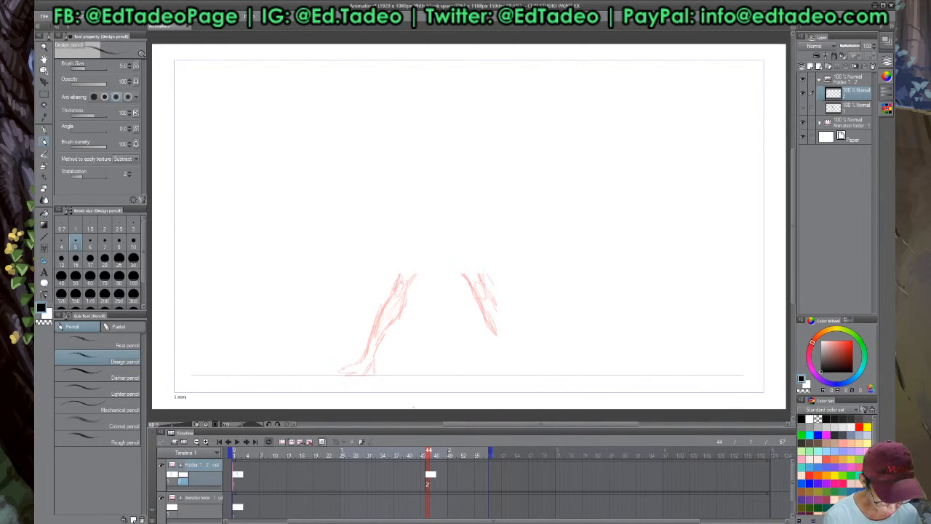
# Turn on onion skin to show the first pose as a reference behind the empty cel at frame 44
pyautogui.click(322, 442)
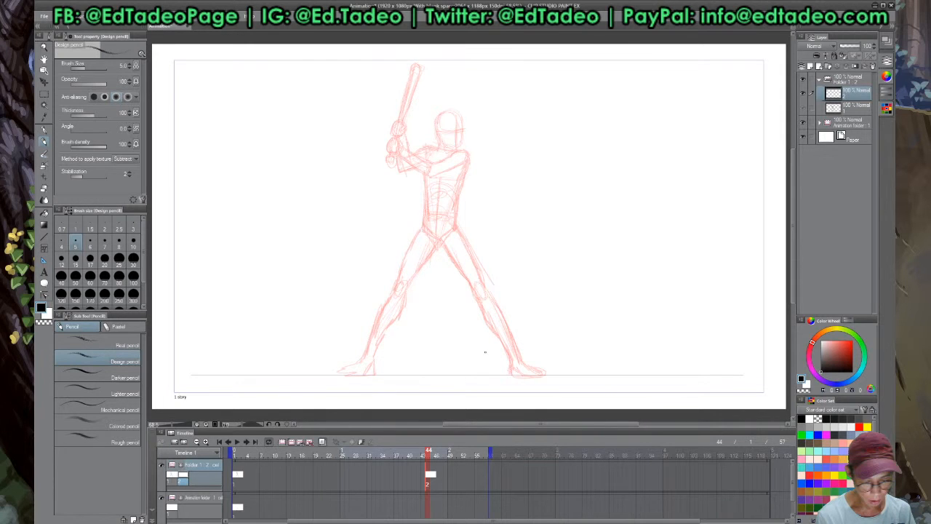
pyautogui.click(416, 456)
pyautogui.click(429, 458)
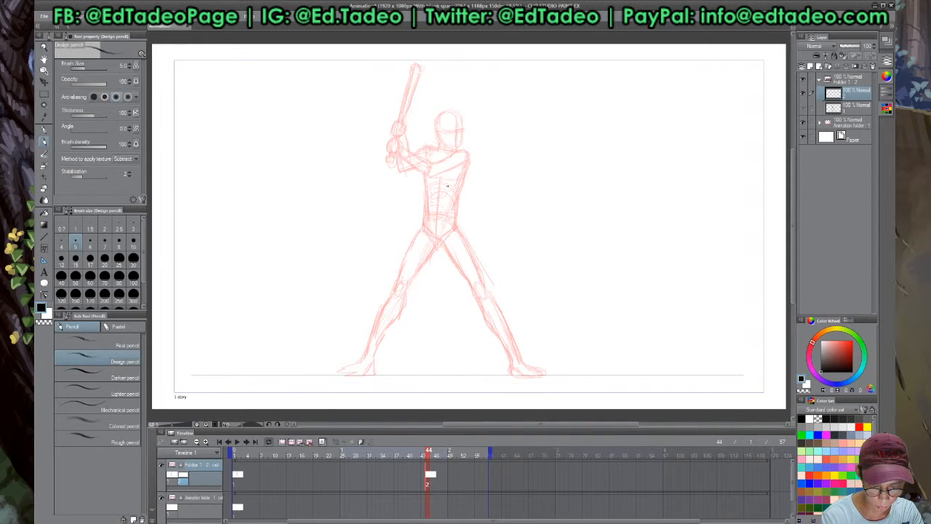
# Sketch the second pose's chest and torso line over the onion skin, and its head with crossed facial guidelines
pyautogui.moveTo(452, 157); pyautogui.dragTo(449, 210)
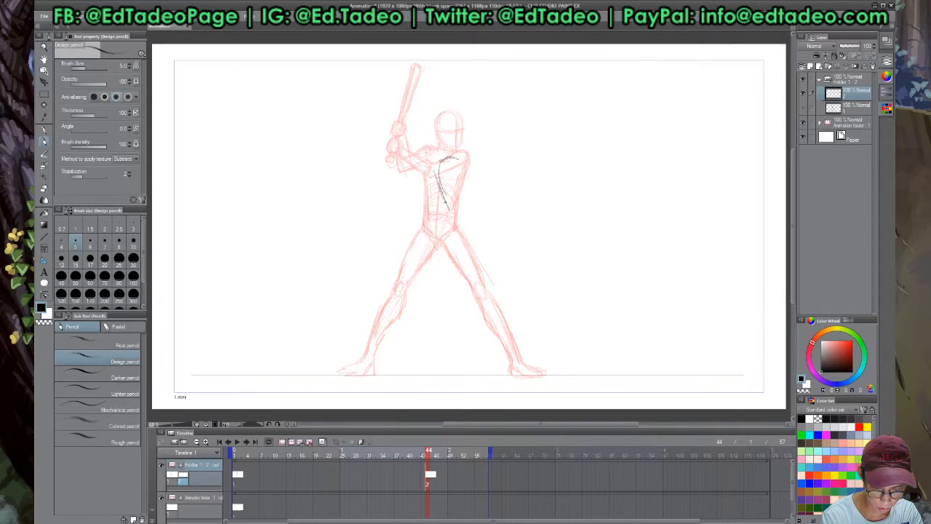
pyautogui.moveTo(450, 157); pyautogui.dragTo(446, 215)
pyautogui.moveTo(450, 122); pyautogui.dragTo(441, 129)
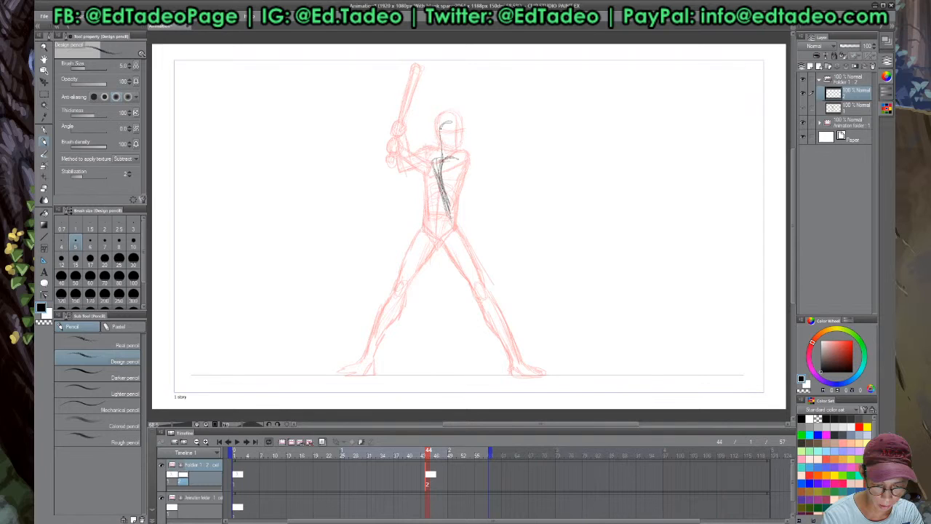
pyautogui.moveTo(440, 131); pyautogui.dragTo(460, 122)
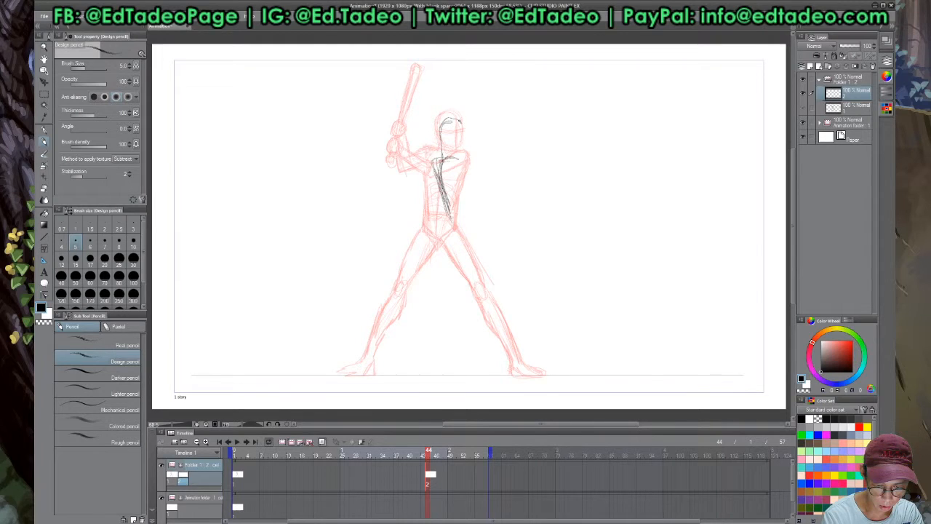
pyautogui.moveTo(455, 116); pyautogui.dragTo(461, 152)
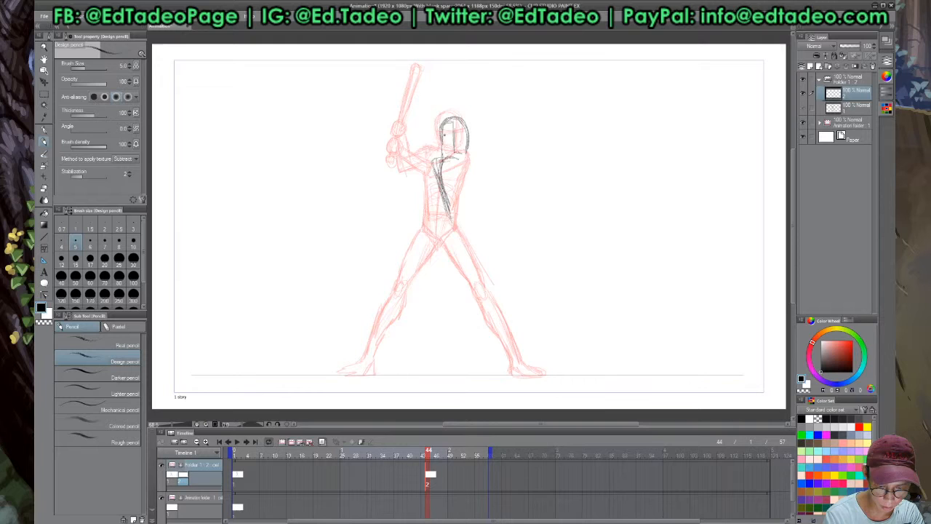
pyautogui.moveTo(441, 135)
pyautogui.mouseDown()
pyautogui.moveTo(466, 136)
pyautogui.moveTo(463, 122)
pyautogui.mouseUp()
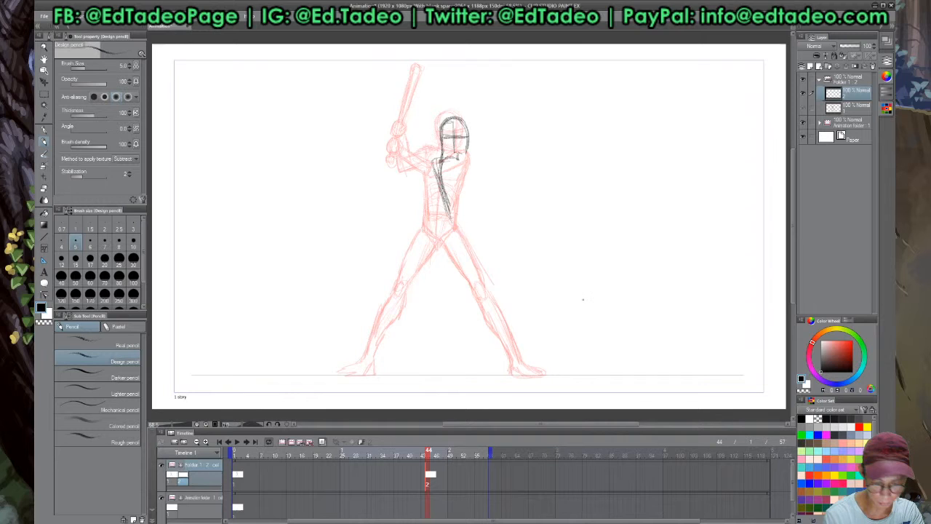
# Rough in the second pose's pelvis and front thigh contour, and draw the rear leg down to a foot on its toes
pyautogui.moveTo(478, 247); pyautogui.dragTo(499, 277)
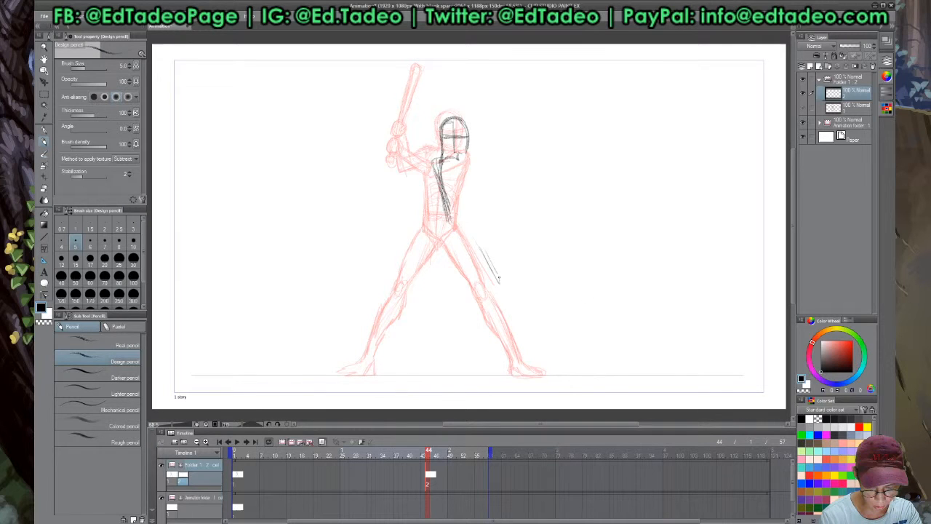
pyautogui.moveTo(454, 222); pyautogui.dragTo(428, 295)
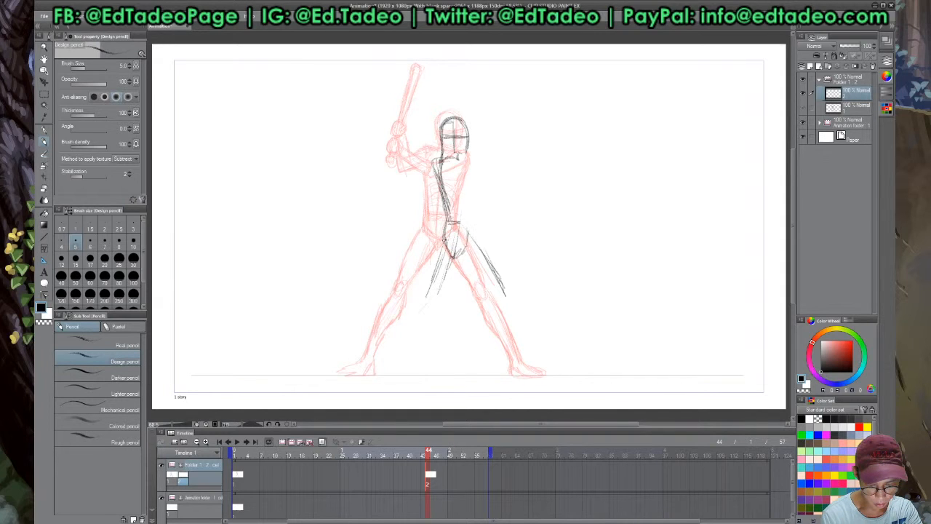
pyautogui.moveTo(445, 240); pyautogui.dragTo(434, 292)
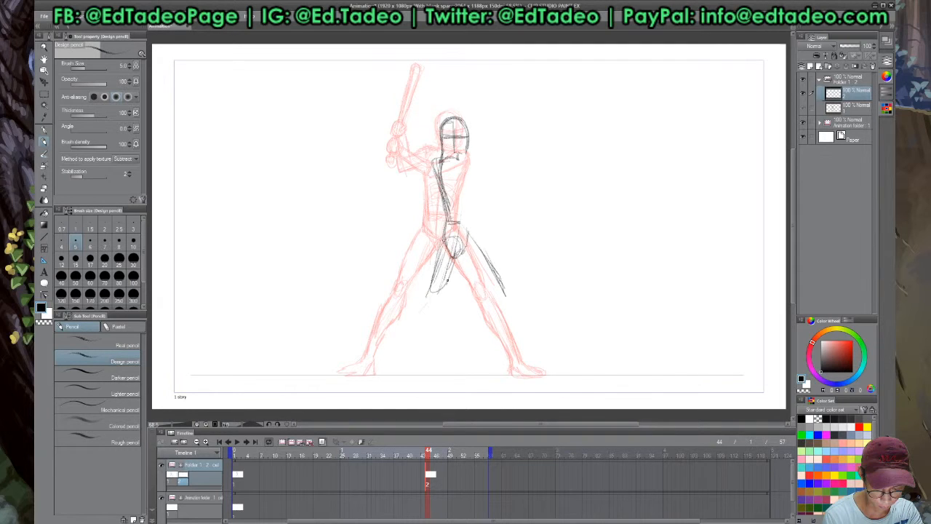
pyautogui.moveTo(455, 244); pyautogui.dragTo(373, 371)
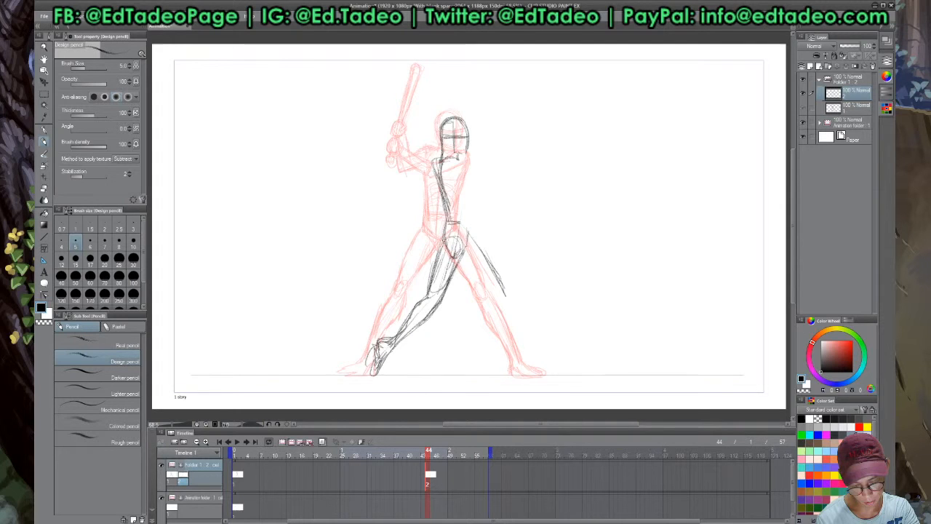
# Mark the waist and side of the torso, and sketch the front arm stretched straight out with a closed fist
pyautogui.moveTo(465, 207); pyautogui.dragTo(467, 239)
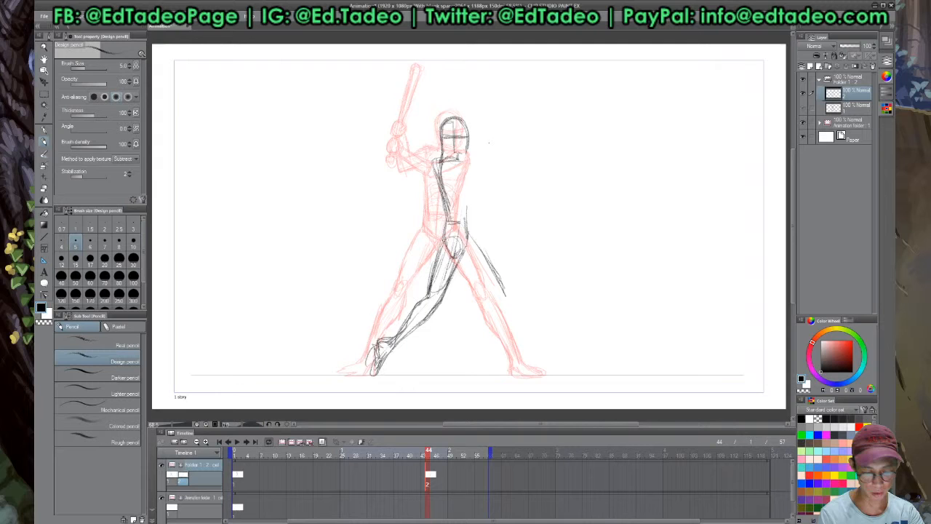
pyautogui.moveTo(484, 168); pyautogui.dragTo(459, 161)
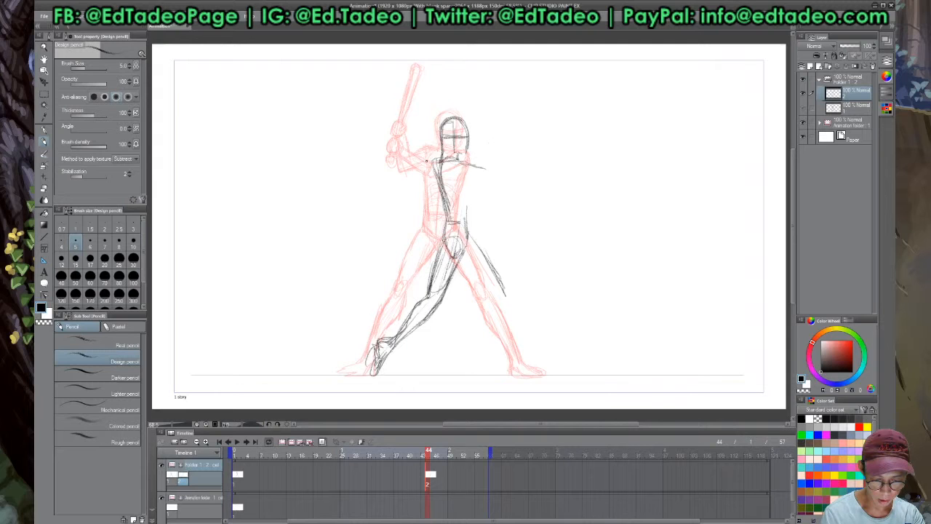
pyautogui.moveTo(455, 216); pyautogui.dragTo(464, 167)
pyautogui.moveTo(459, 163)
pyautogui.mouseDown()
pyautogui.moveTo(473, 167)
pyautogui.moveTo(457, 177)
pyautogui.moveTo(486, 168)
pyautogui.moveTo(507, 179)
pyautogui.mouseUp()
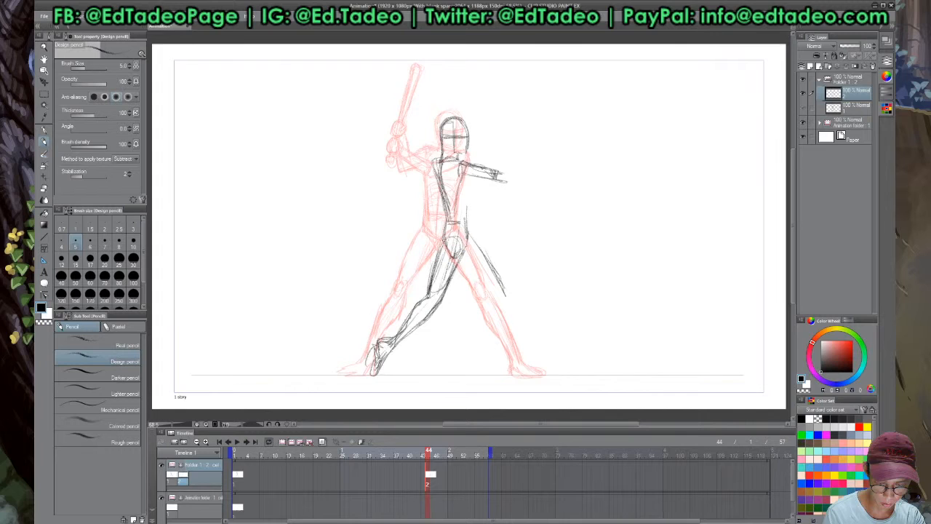
pyautogui.moveTo(465, 166); pyautogui.dragTo(544, 178)
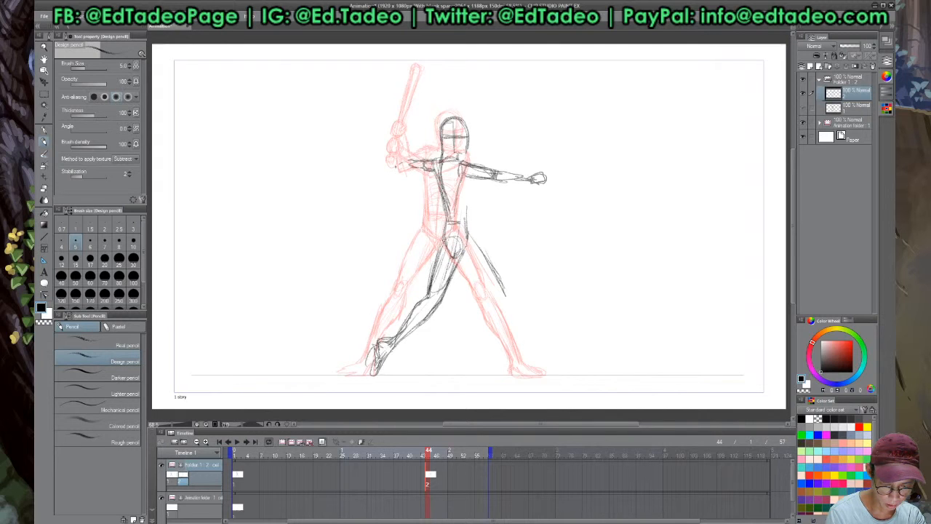
# Draw the rear hand gripping a bat angled up behind the figure, and replace the bat's long barrel with a shorter one
pyautogui.moveTo(409, 160); pyautogui.dragTo(399, 172)
pyautogui.moveTo(396, 156); pyautogui.dragTo(336, 114)
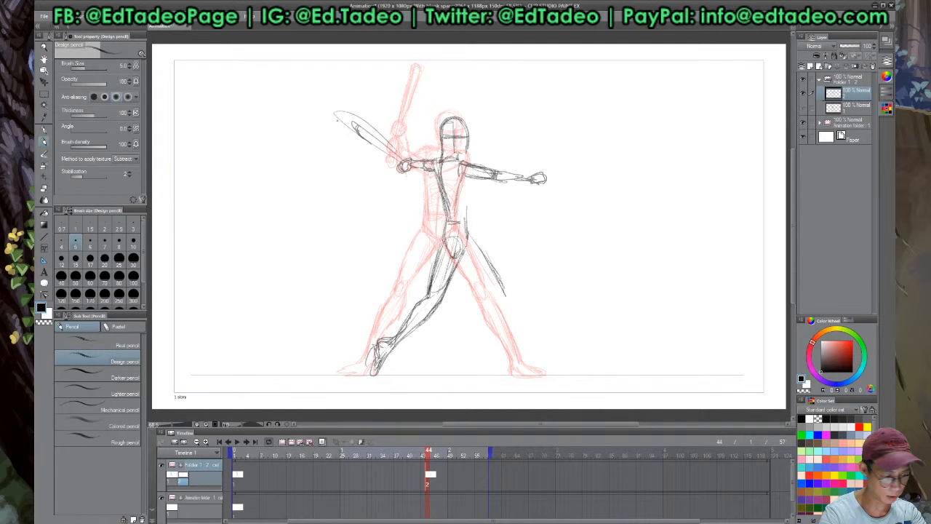
pyautogui.press('e')
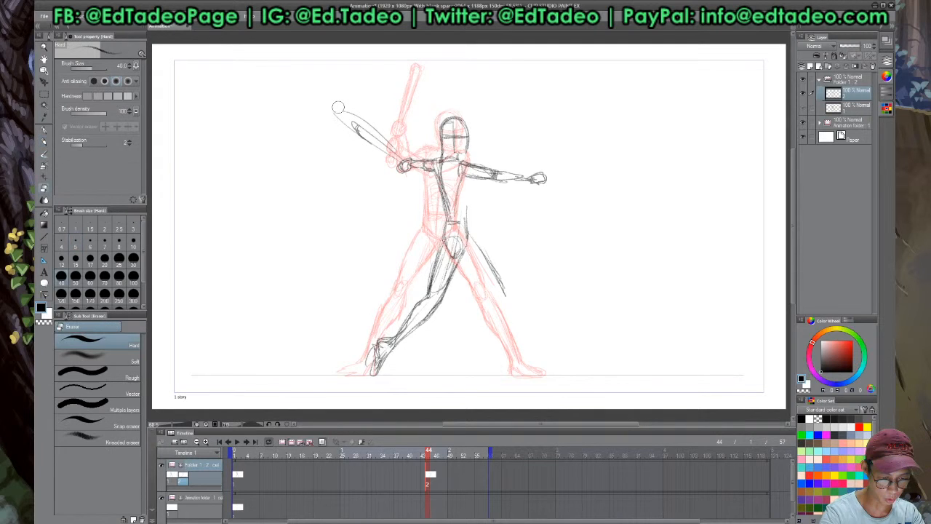
pyautogui.moveTo(338, 108); pyautogui.dragTo(371, 121)
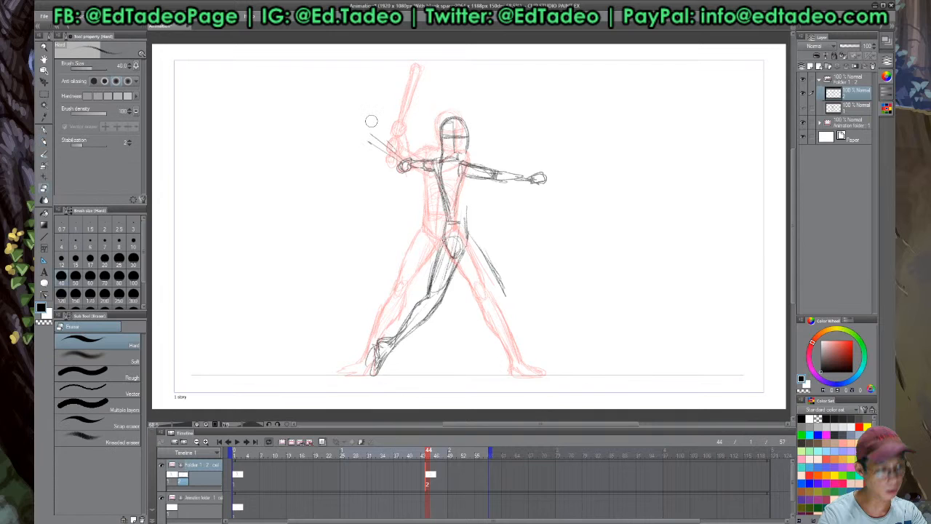
pyautogui.press('p')
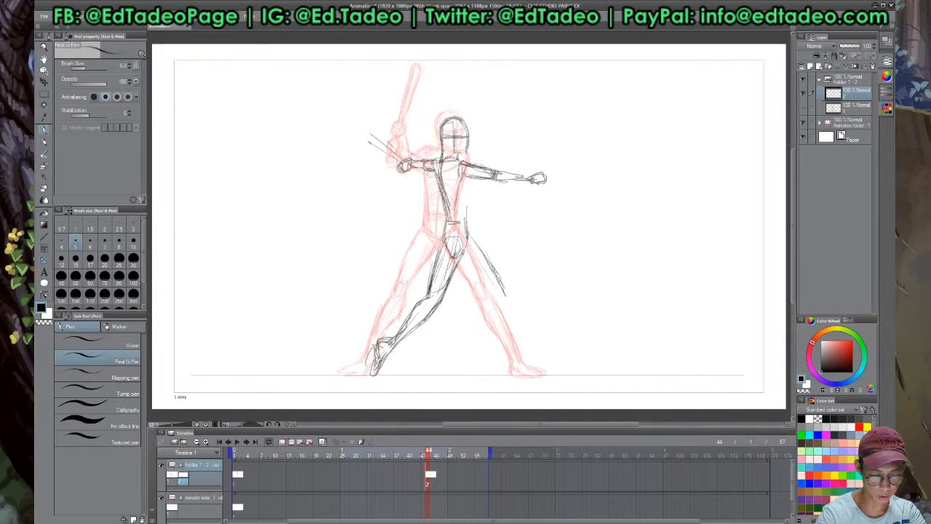
pyautogui.press('p')
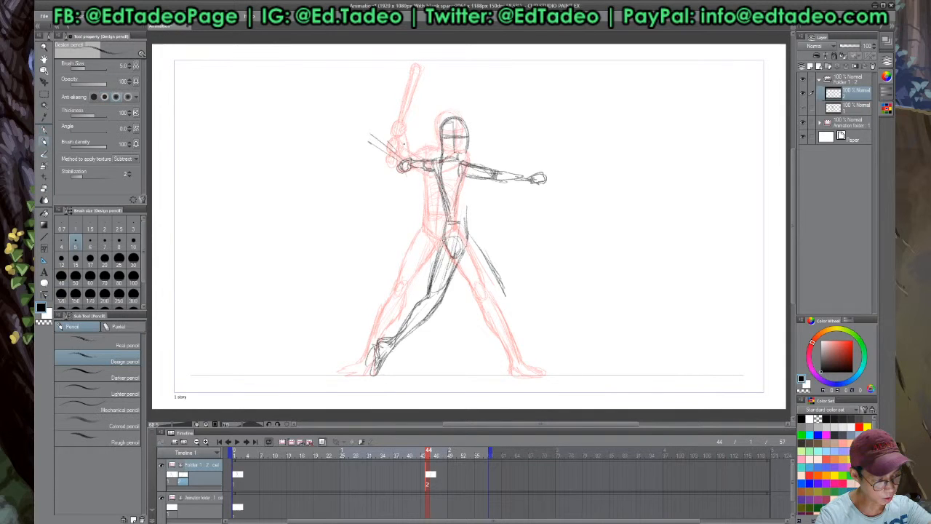
pyautogui.moveTo(397, 151); pyautogui.dragTo(367, 137)
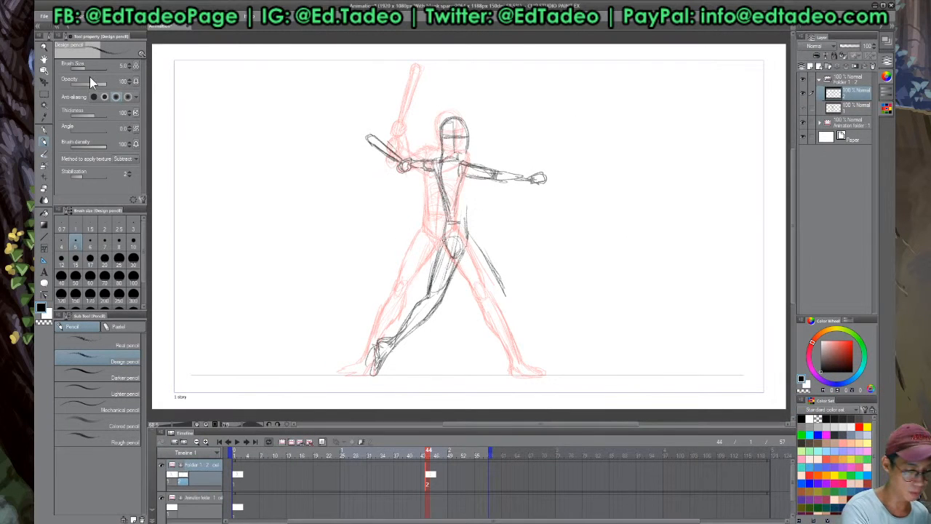
# Try to save the animation in the tmp folder under the file name base ball
pyautogui.click(45, 16)
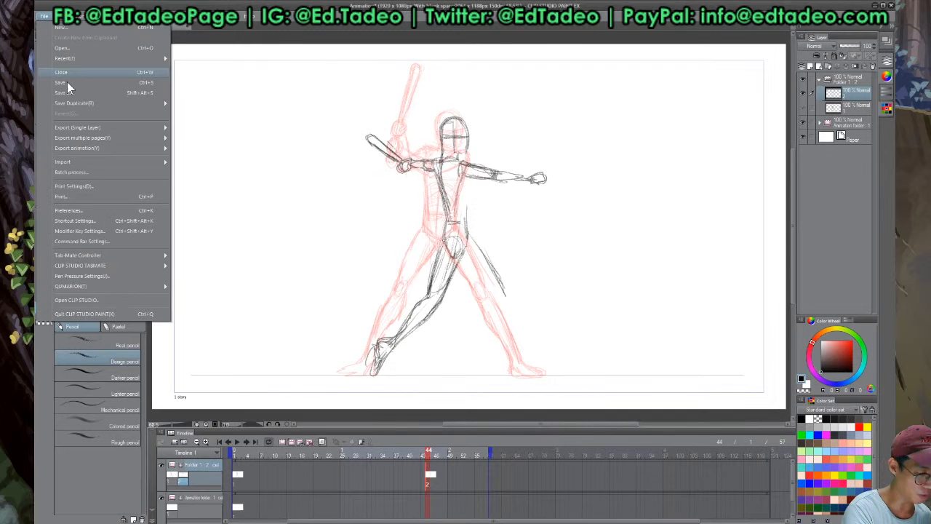
pyautogui.click(67, 82)
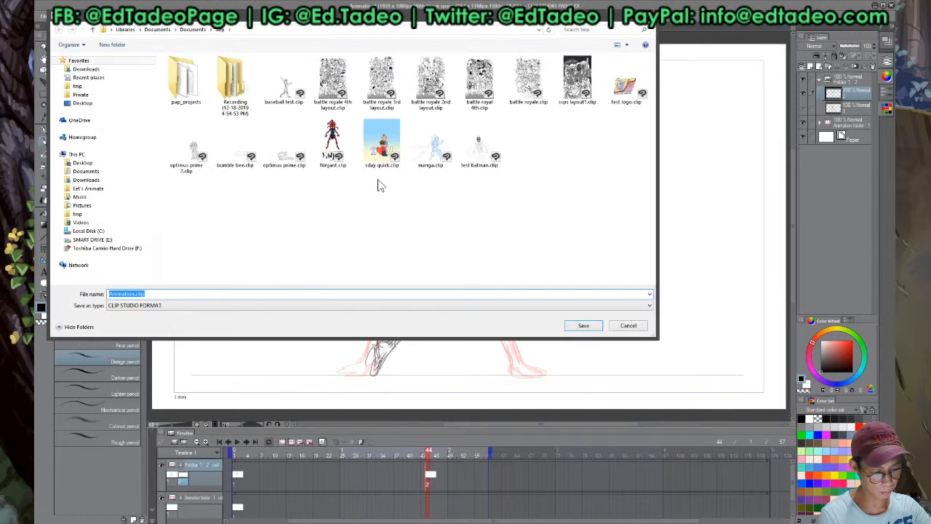
pyautogui.write('base')
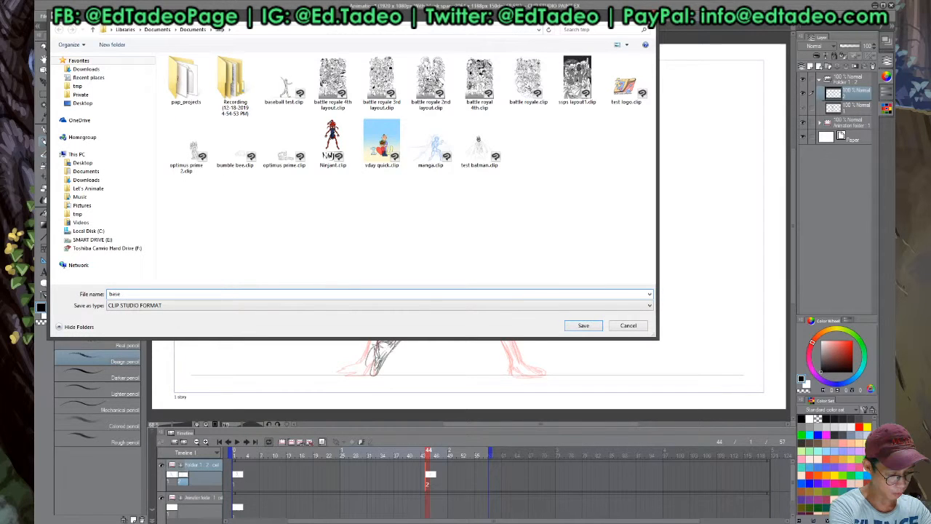
pyautogui.write(' b')
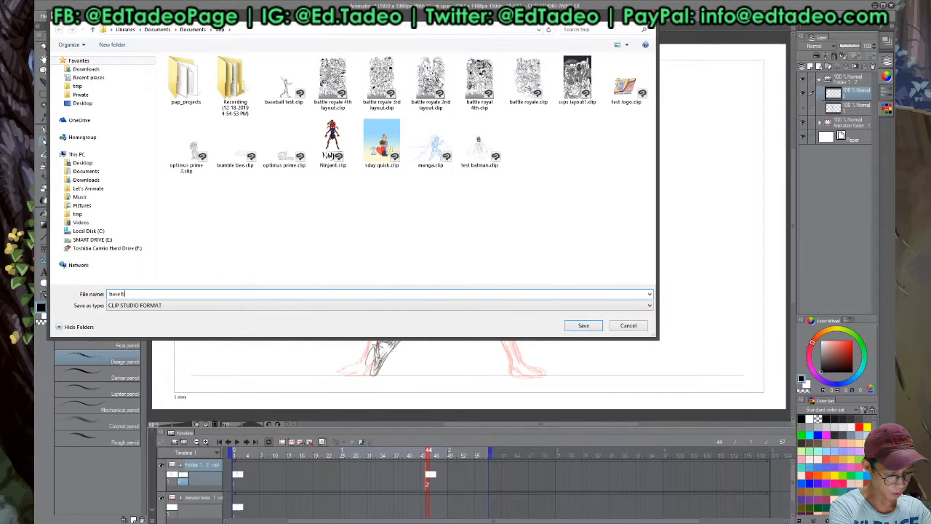
pyautogui.write('all')
pyautogui.press('Return')
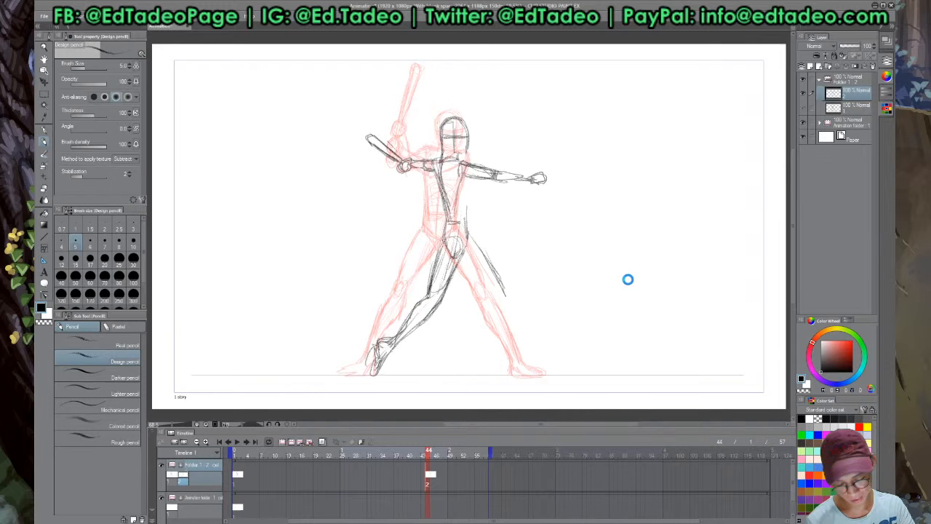
pyautogui.hotkey('ctrl', 's')
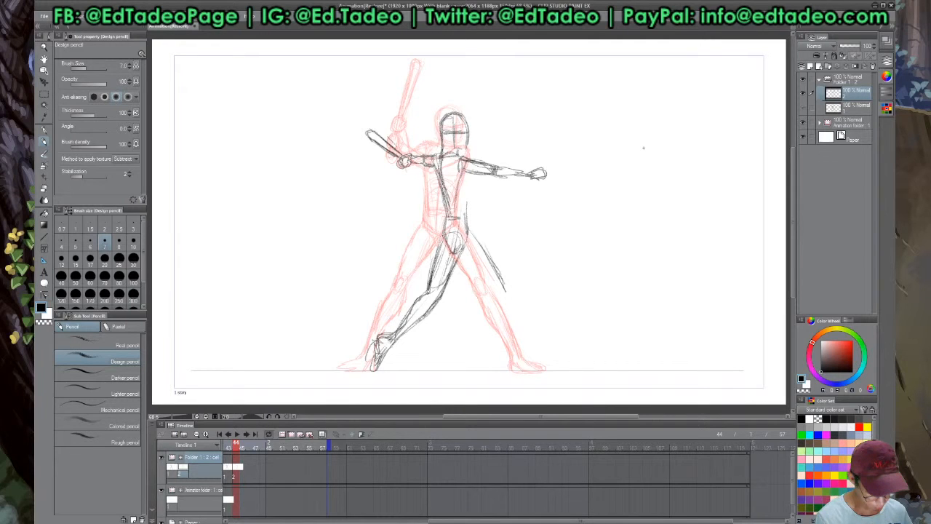
# Review the restored timeline and the first pose at frame 43, and return to the second pose at frame 44
pyautogui.click(236, 478)
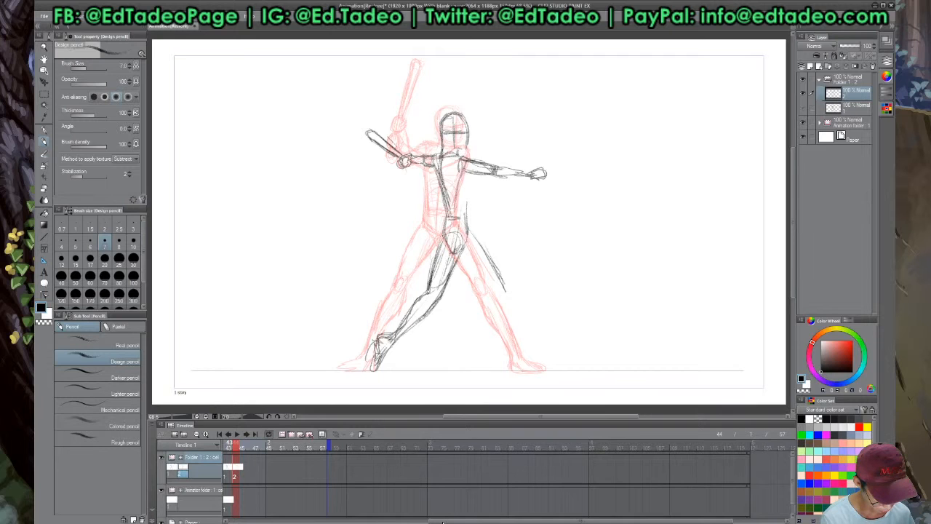
pyautogui.moveTo(442, 522); pyautogui.dragTo(433, 522)
pyautogui.press('Left')
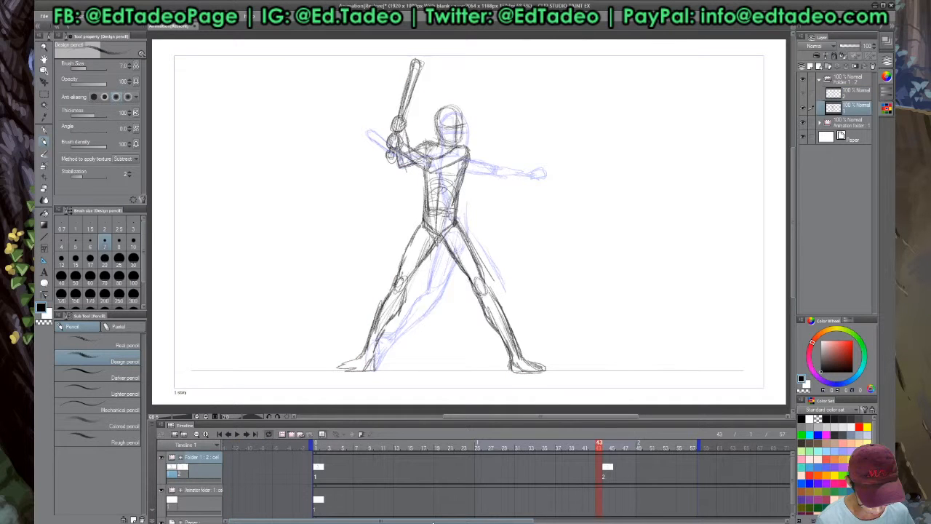
pyautogui.moveTo(435, 521); pyautogui.dragTo(474, 522)
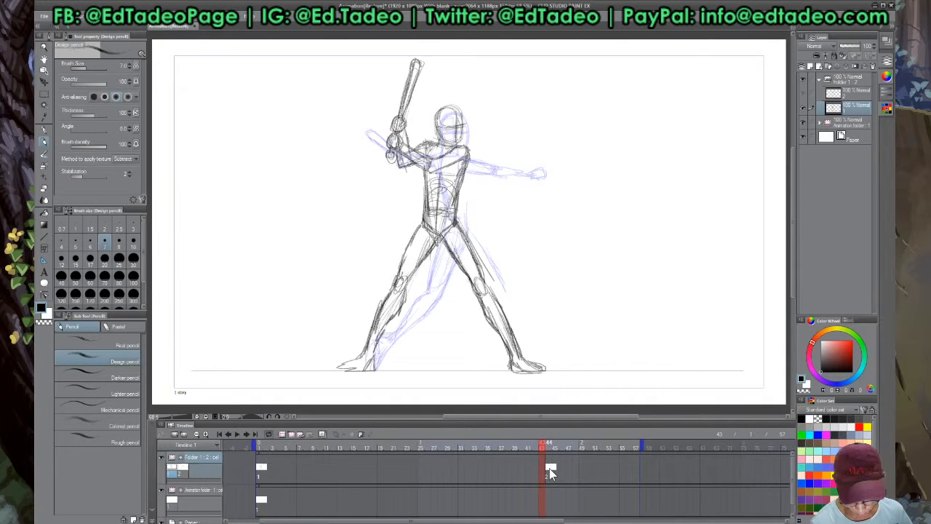
pyautogui.click(550, 450)
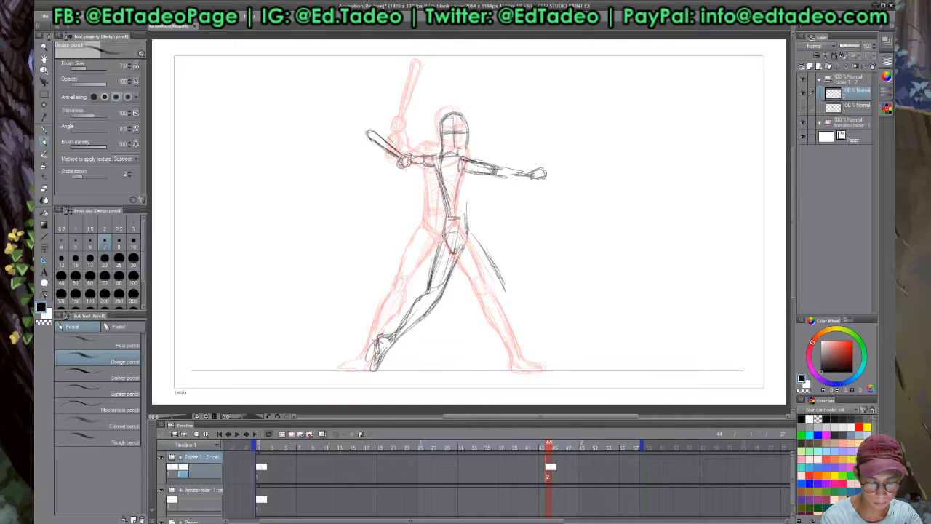
# Save the restored animation in the tmp folder as base ball in CLIP STUDIO FORMAT
pyautogui.hotkey('ctrl', 's')
pyautogui.write('ba')
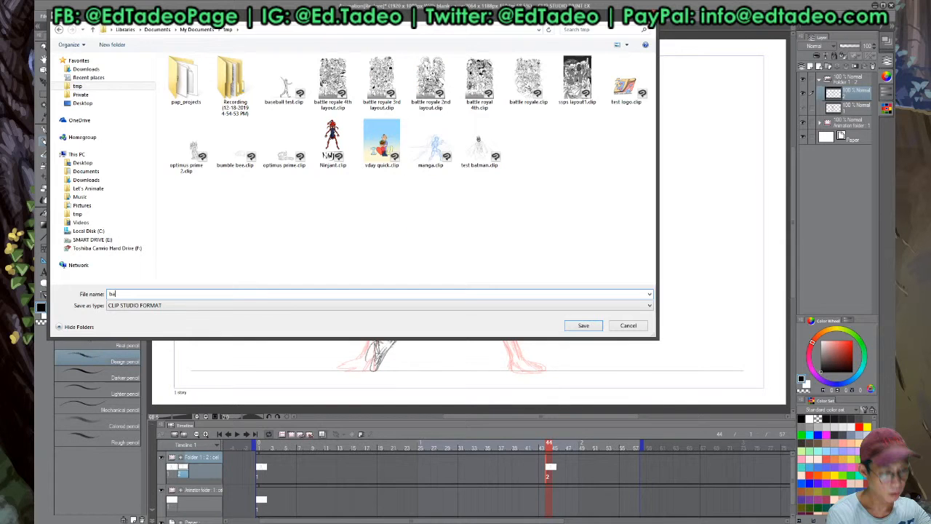
pyautogui.write('se ball')
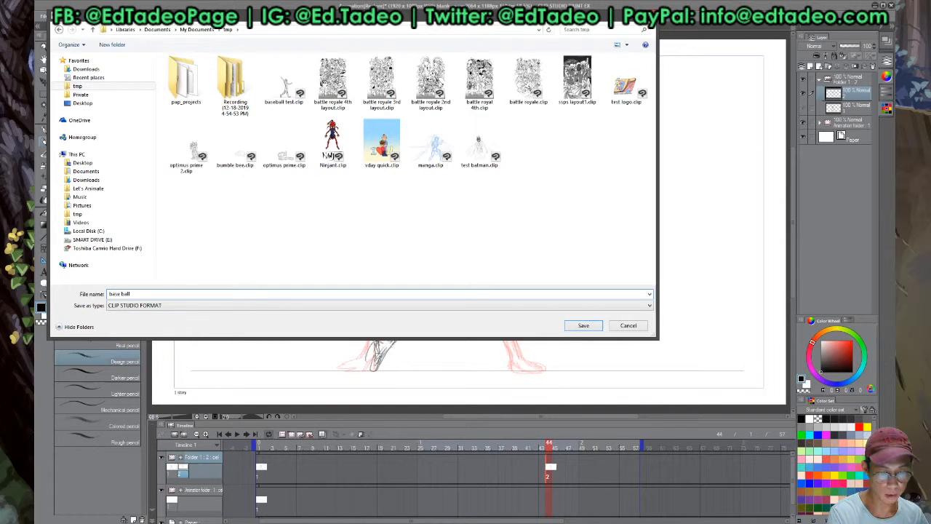
pyautogui.click(583, 325)
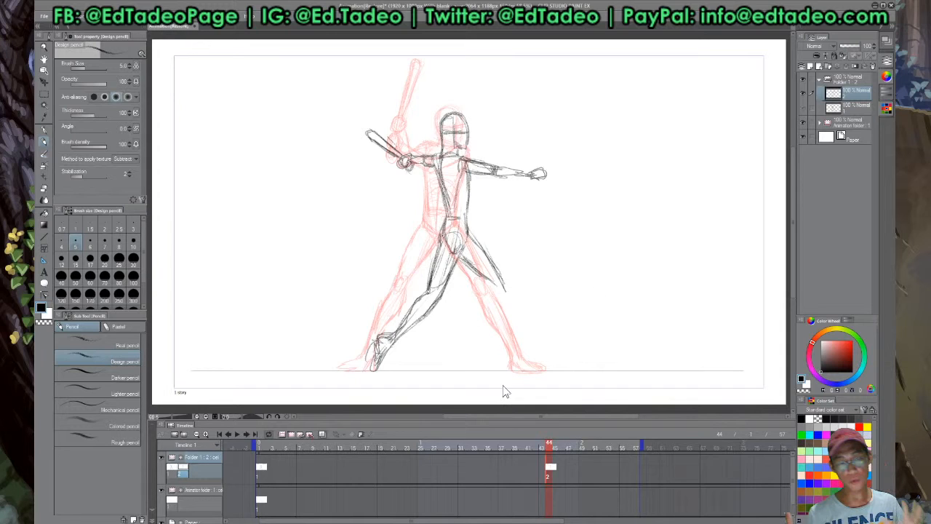
pyautogui.hotkey('ctrl', 's')
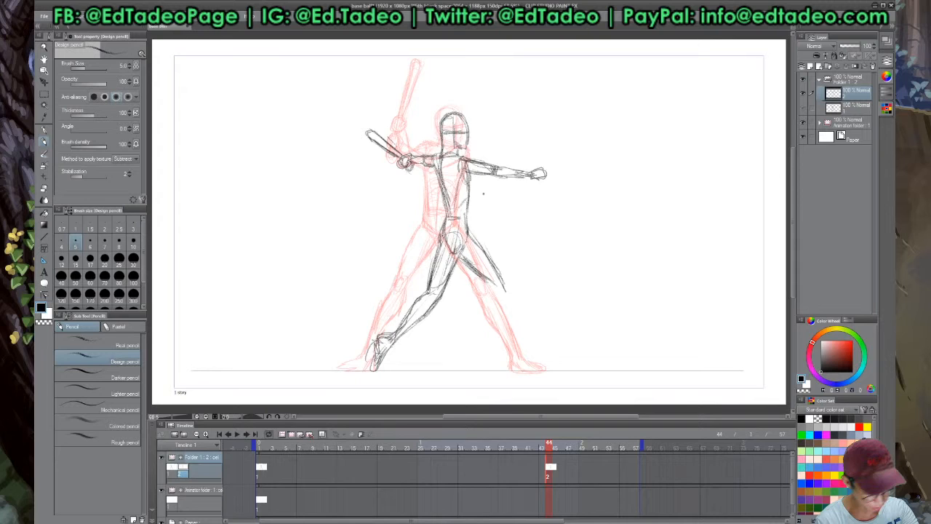
# Draw the second pose's front leg from the thigh down through the knee and shin to a foot planted on the ground line
pyautogui.moveTo(483, 255); pyautogui.dragTo(507, 296)
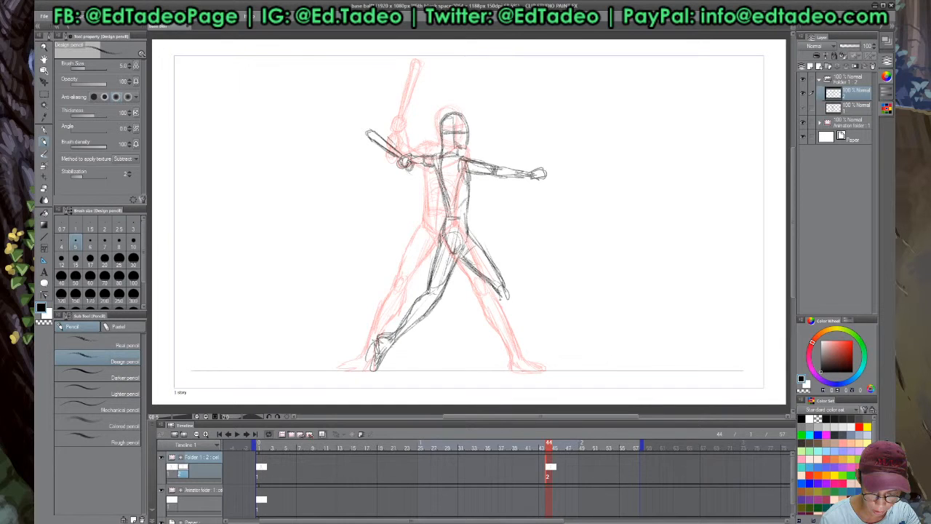
pyautogui.moveTo(501, 291); pyautogui.dragTo(532, 353)
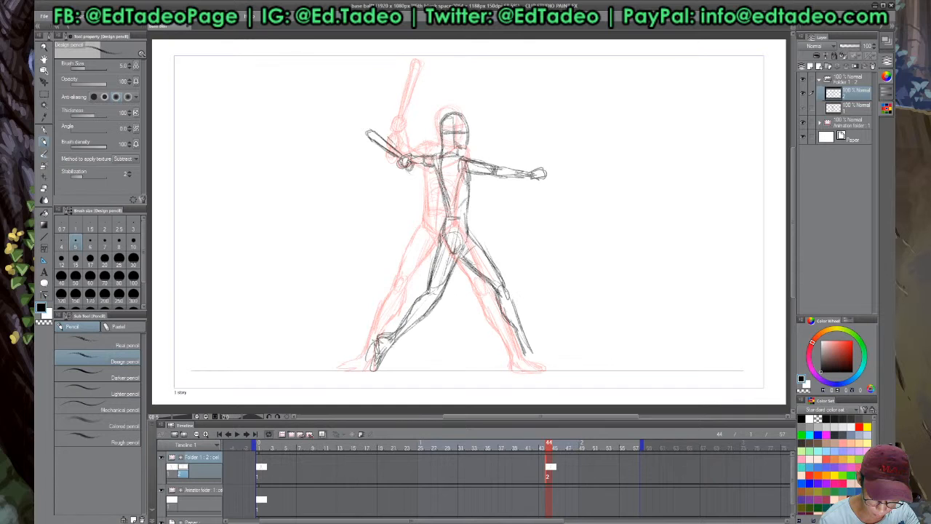
pyautogui.moveTo(535, 355); pyautogui.dragTo(553, 368)
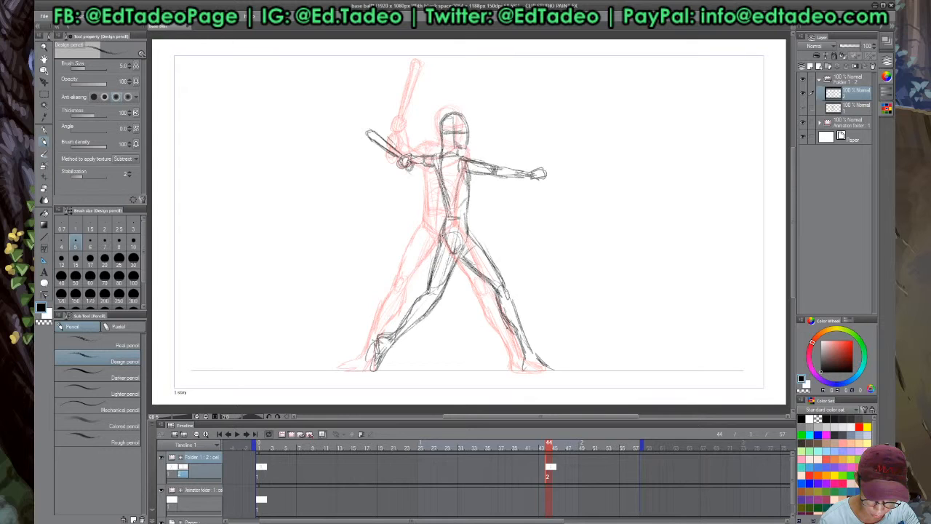
pyautogui.moveTo(531, 350); pyautogui.dragTo(557, 370)
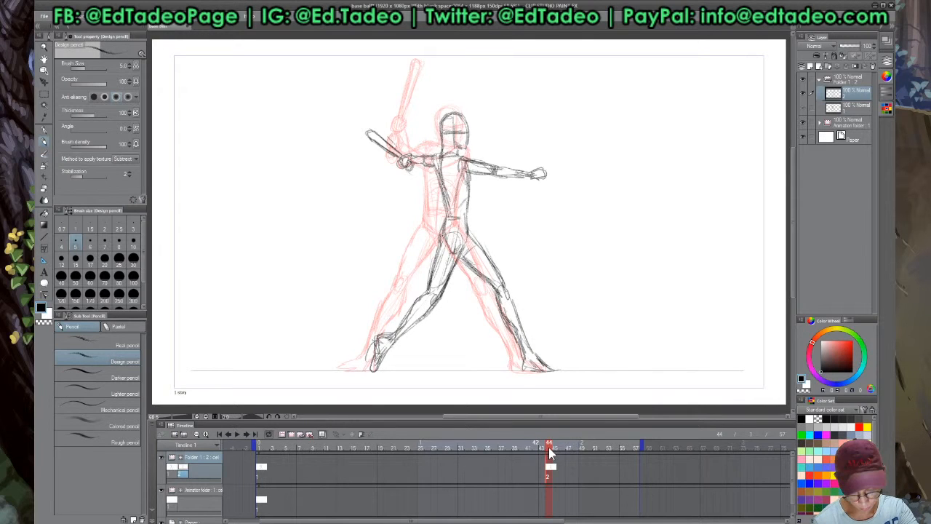
# Compare the second pose with the first pose at frame 42, play back the animation, and return to frame 44
pyautogui.press(',')
pyautogui.press(',')
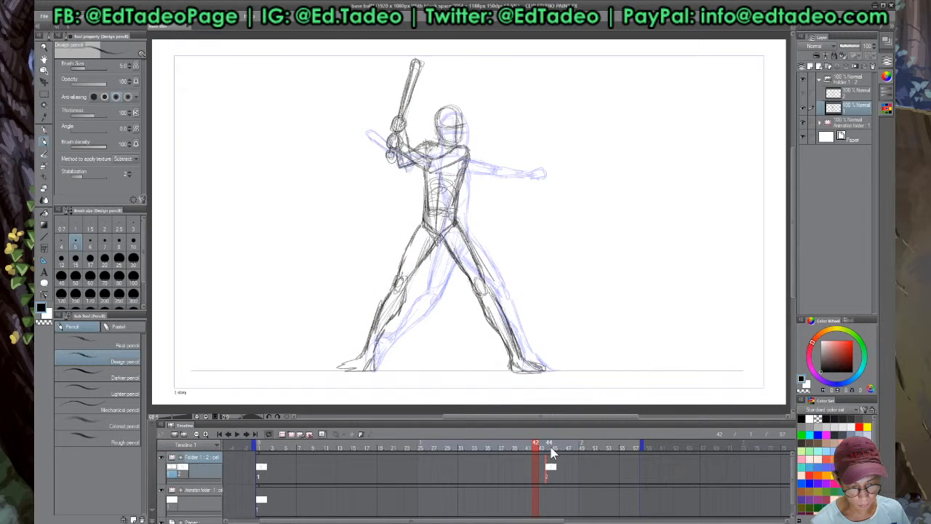
pyautogui.click(550, 451)
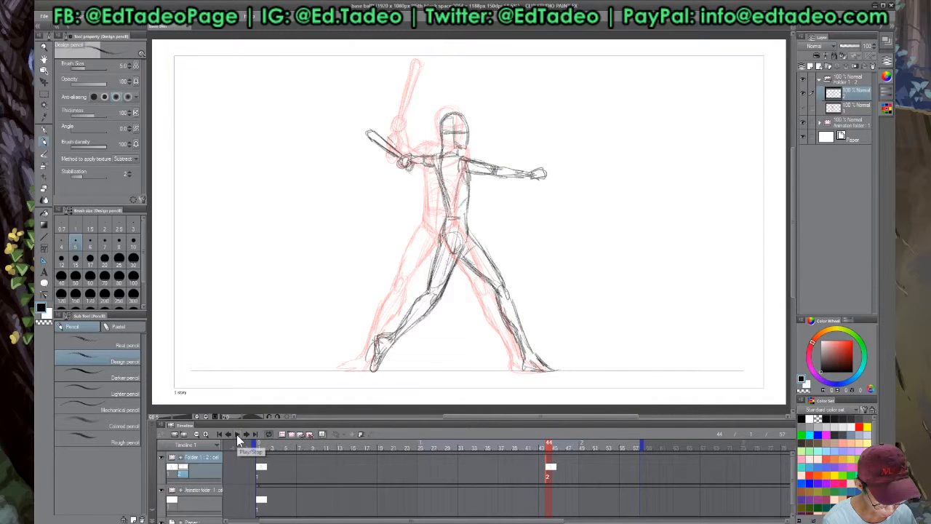
pyautogui.click(236, 434)
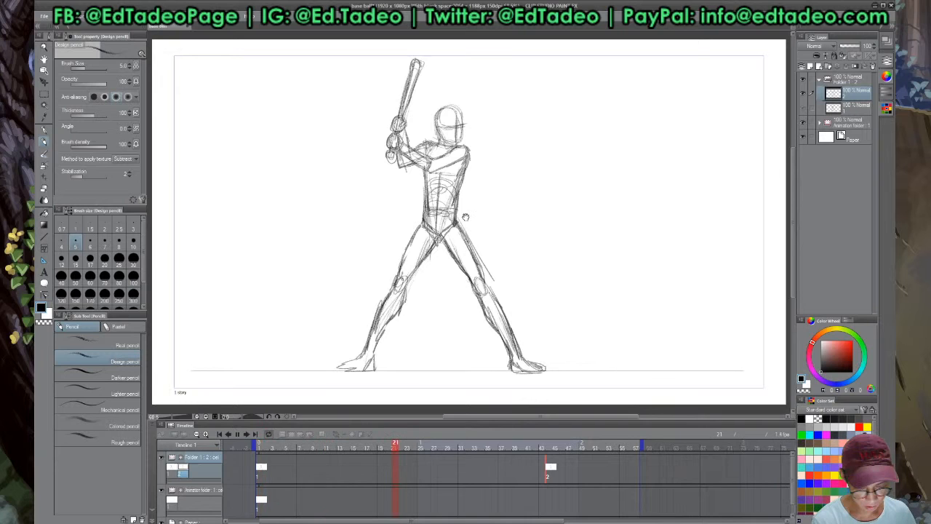
pyautogui.click(234, 436)
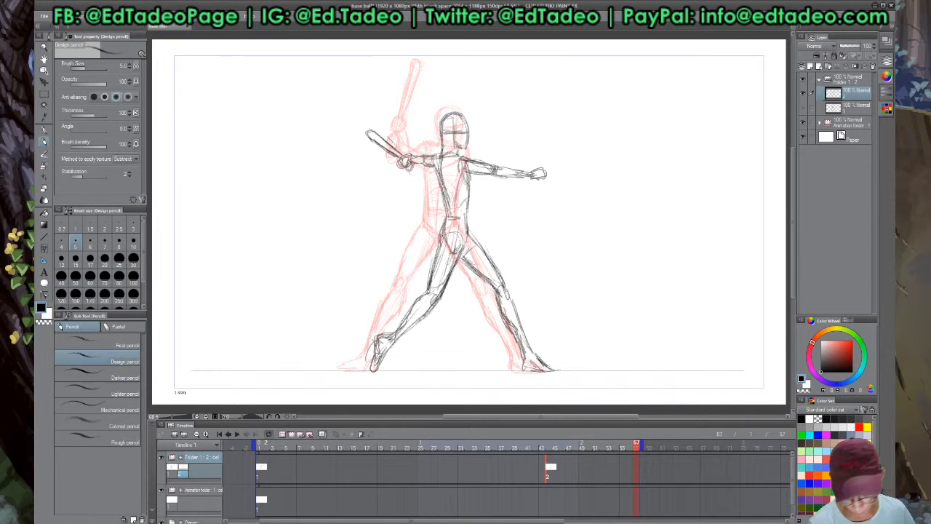
pyautogui.click(548, 448)
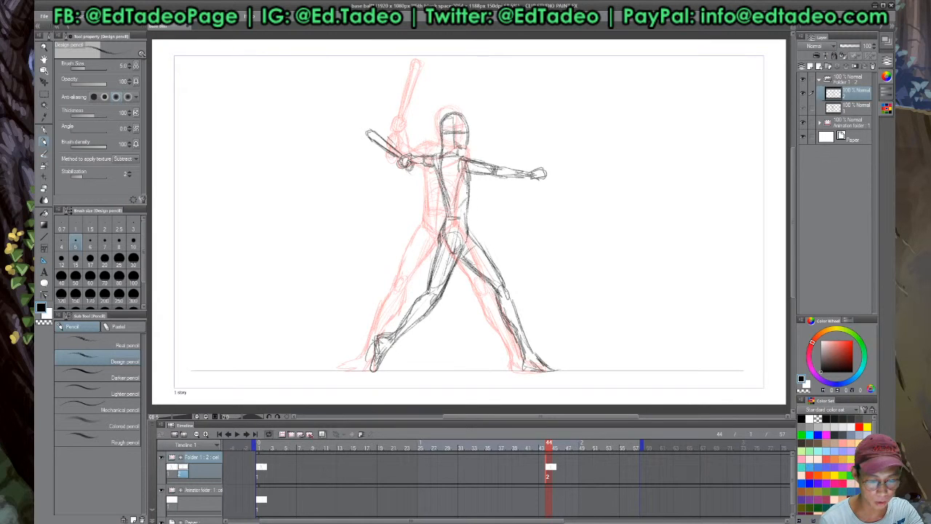
# Reinforce the second pose's hip, front leg and waist lines with pencil strokes, and save the animation
pyautogui.moveTo(468, 232); pyautogui.dragTo(463, 250)
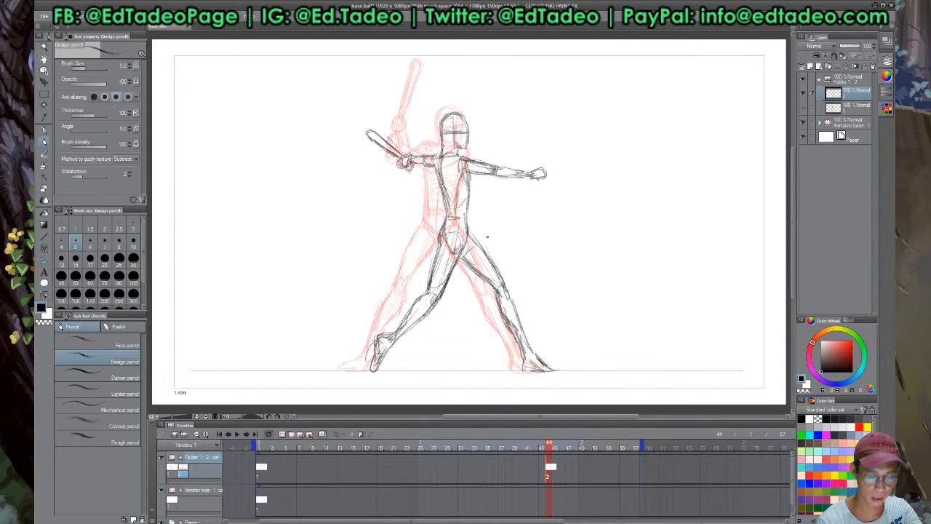
pyautogui.moveTo(473, 233); pyautogui.dragTo(525, 334)
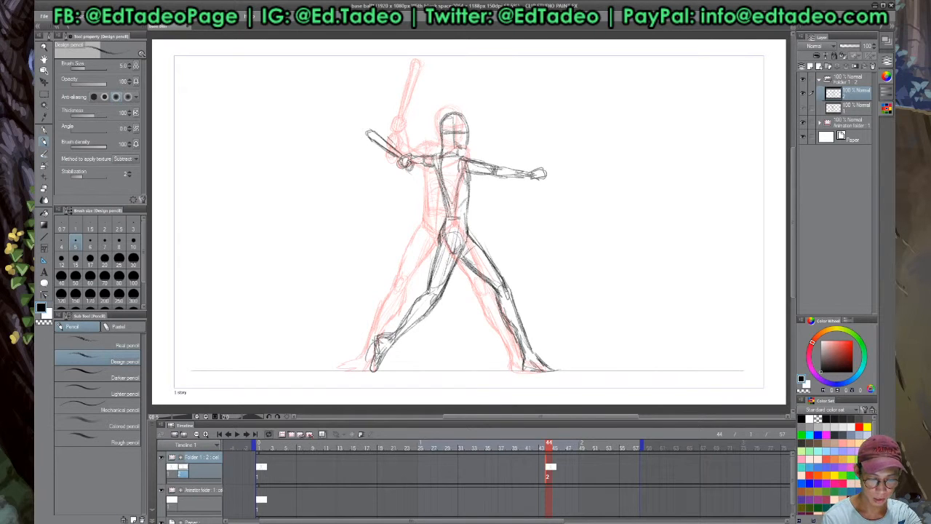
pyautogui.moveTo(444, 202); pyautogui.dragTo(450, 215)
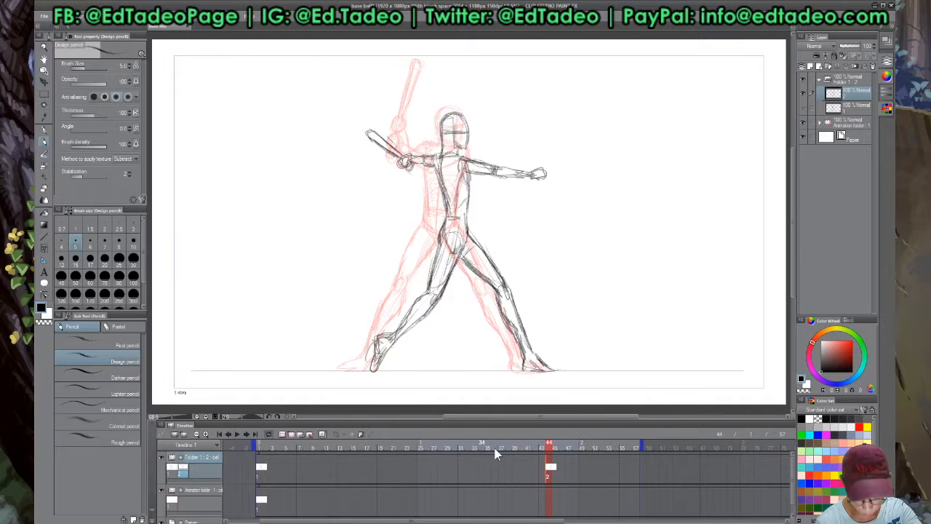
pyautogui.hotkey('ctrl', 's')
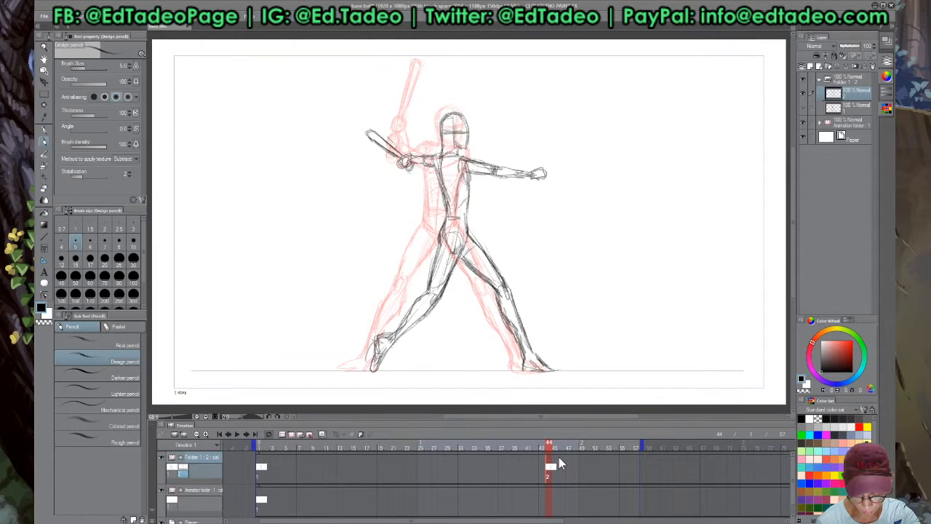
# Add a new cel at frame 36 and sketch the in-between pose's head, rear shoulder and torso side between the two poses
pyautogui.click(494, 447)
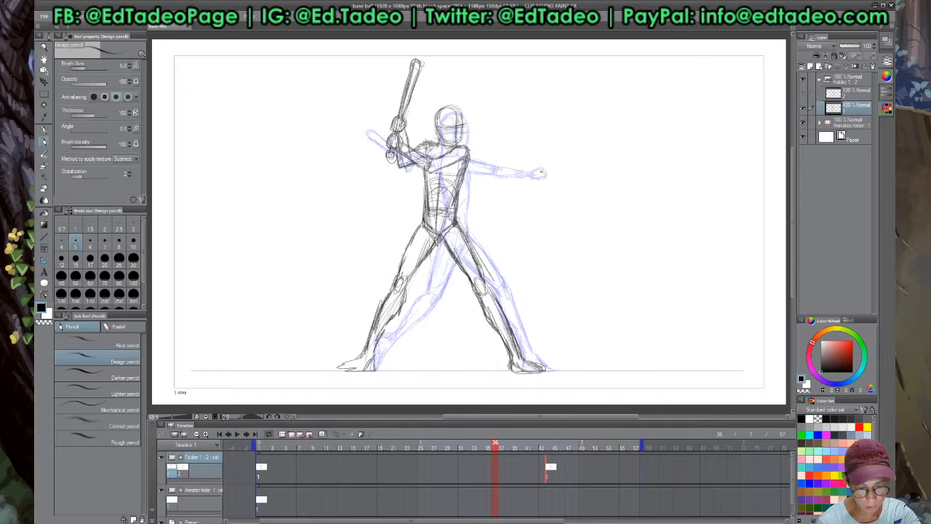
pyautogui.click(290, 435)
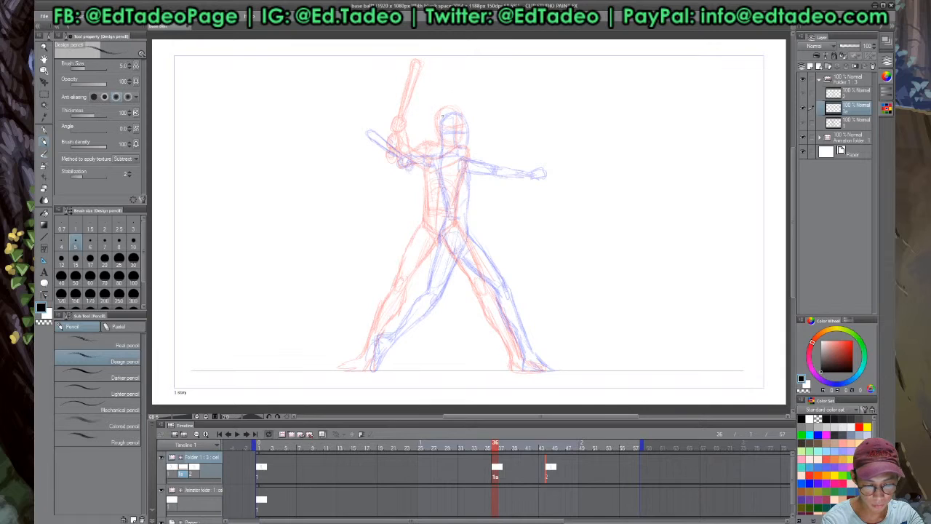
pyautogui.moveTo(440, 117)
pyautogui.mouseDown()
pyautogui.moveTo(451, 110)
pyautogui.moveTo(459, 123)
pyautogui.mouseUp()
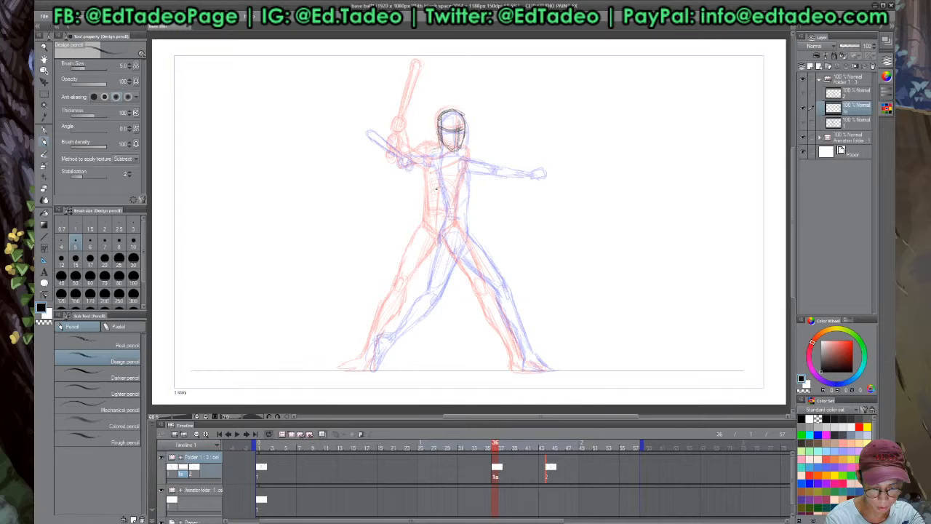
pyautogui.moveTo(435, 161); pyautogui.dragTo(441, 209)
pyautogui.moveTo(438, 148); pyautogui.dragTo(430, 154)
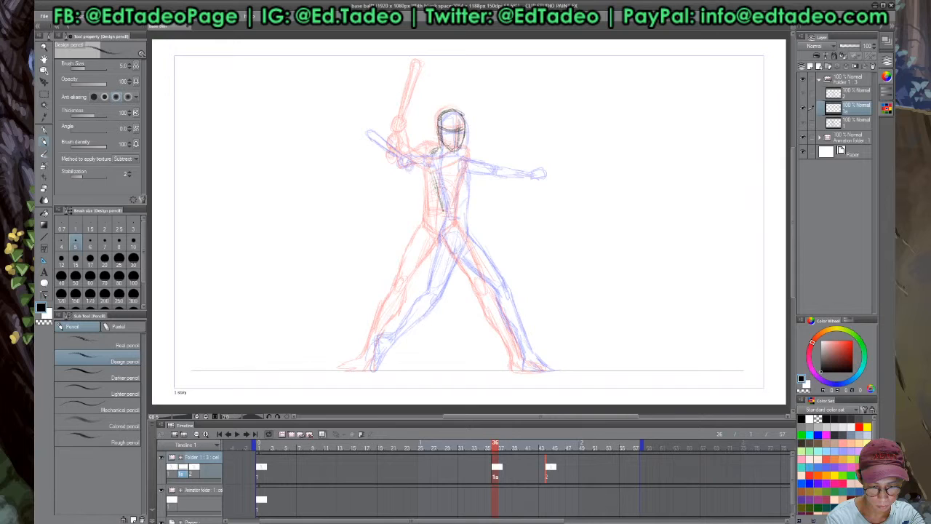
# Erase the guidelines inside the in-between head and redraw the face's centre line, eye line, jaw and the shoulder line beneath
pyautogui.press('e')
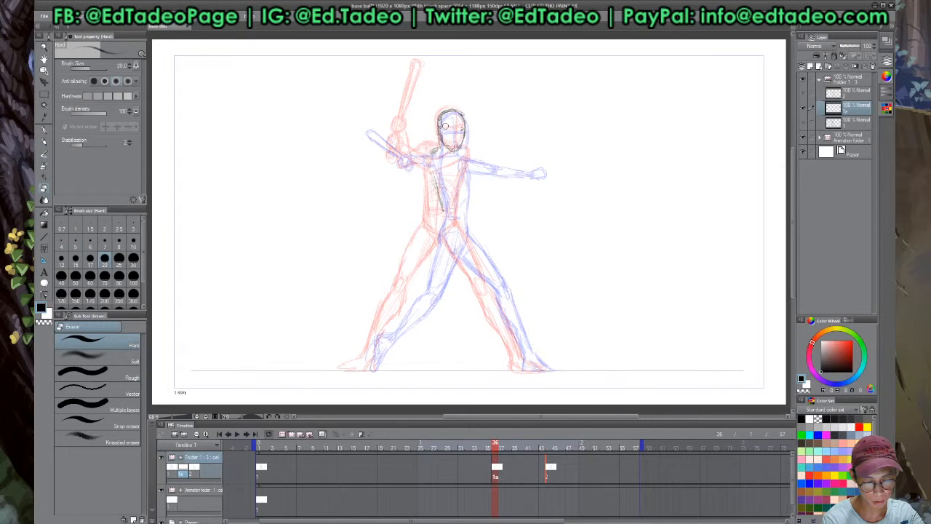
pyautogui.press('p')
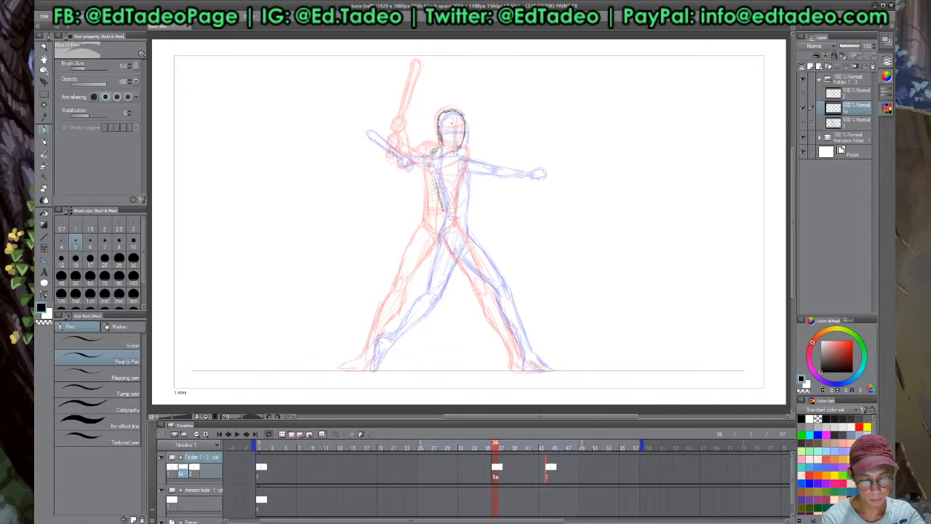
pyautogui.press('p')
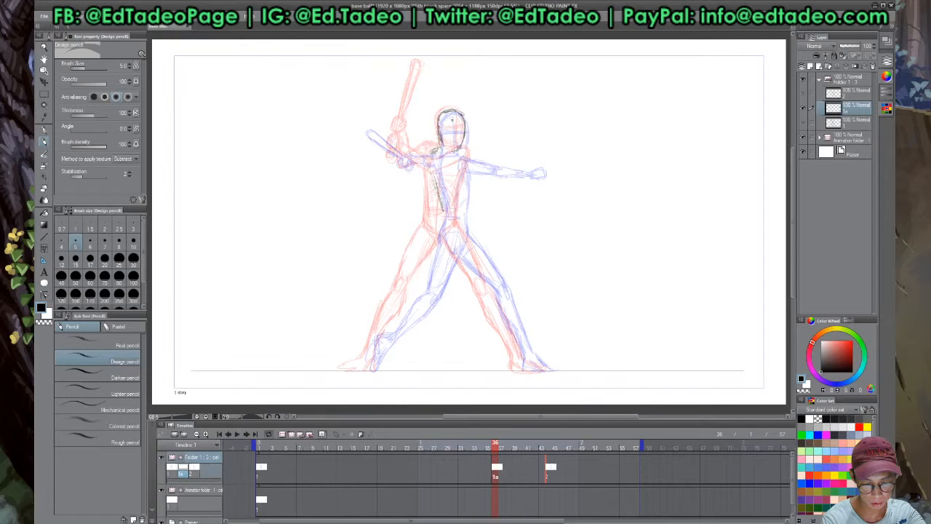
pyautogui.moveTo(451, 118); pyautogui.dragTo(453, 149)
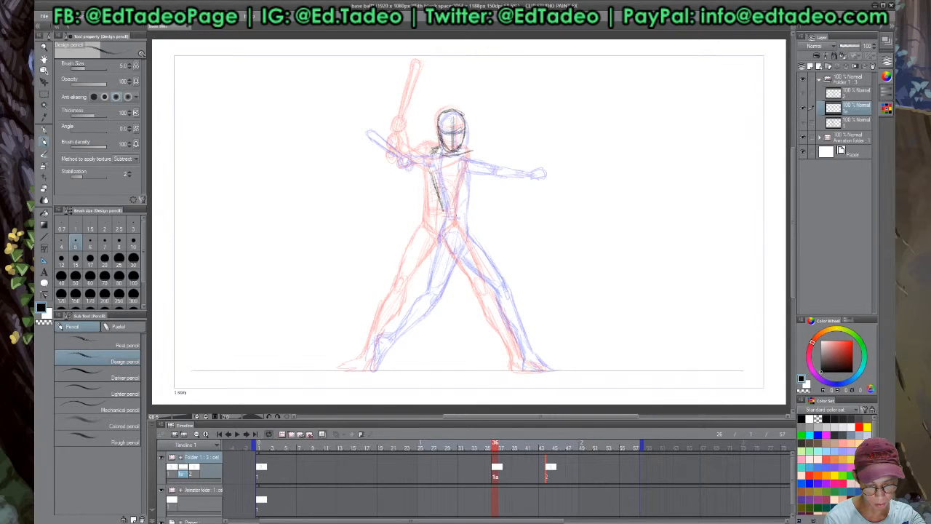
# Draw a bat angled down across the hips with a hand gripping its handle, and rough in the rear arm
pyautogui.moveTo(465, 211); pyautogui.dragTo(455, 219)
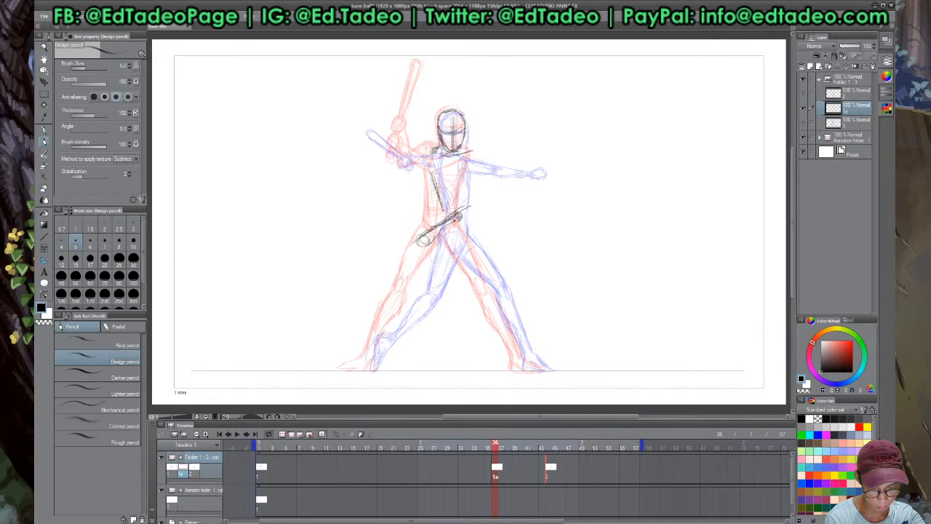
pyautogui.moveTo(460, 213); pyautogui.dragTo(421, 238)
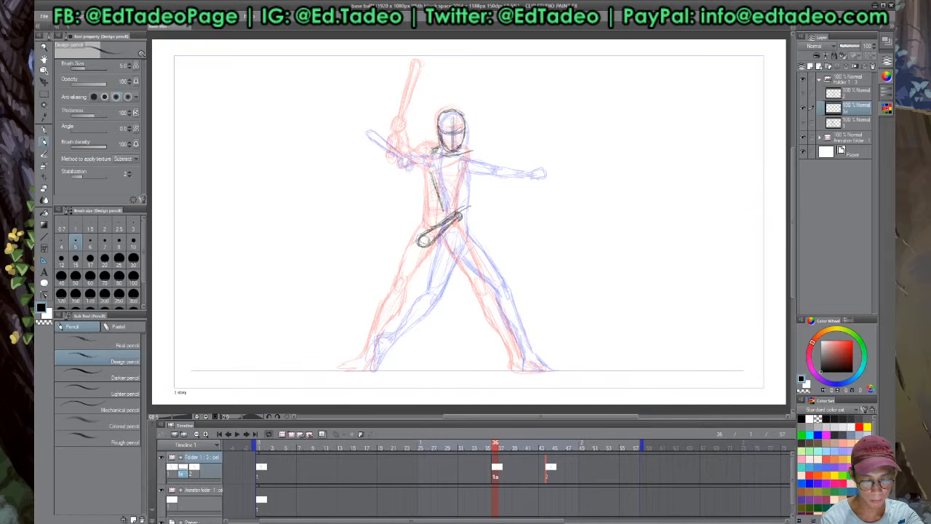
pyautogui.moveTo(431, 152); pyautogui.dragTo(452, 176)
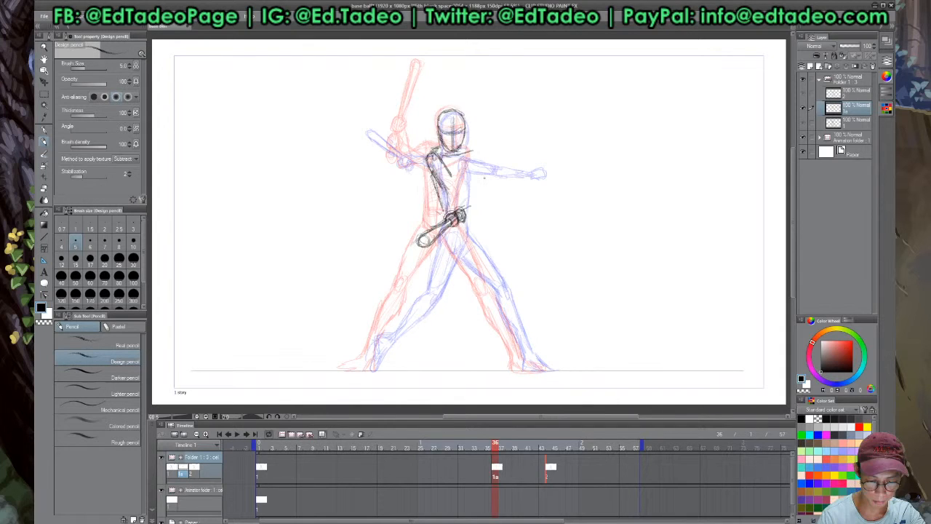
# Erase the rear upper arm and redraw the shoulder, arm and chest lines leading down to the bat grip
pyautogui.press('e')
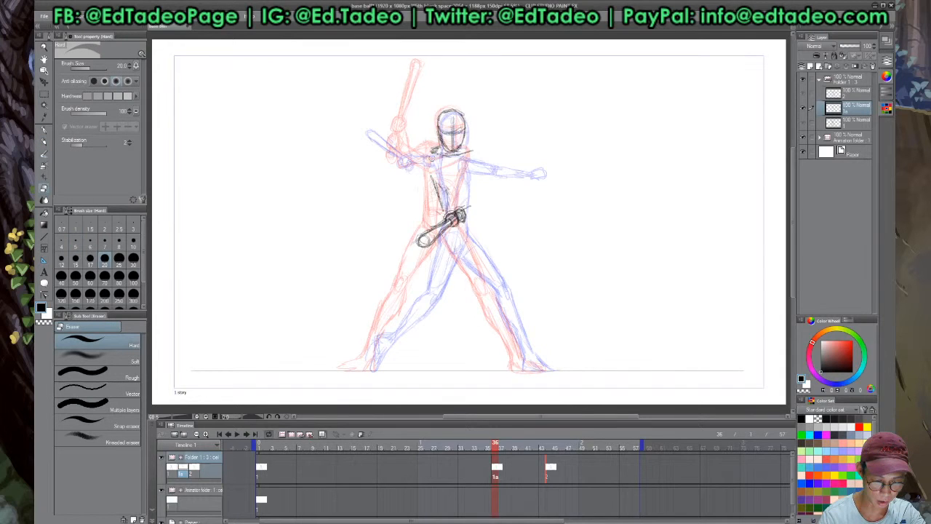
pyautogui.press('p')
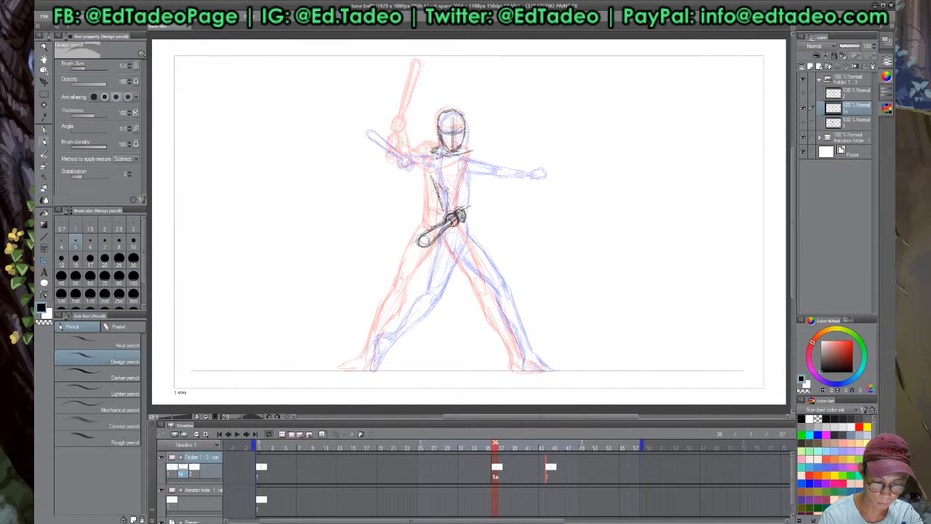
pyautogui.moveTo(441, 150); pyautogui.dragTo(438, 191)
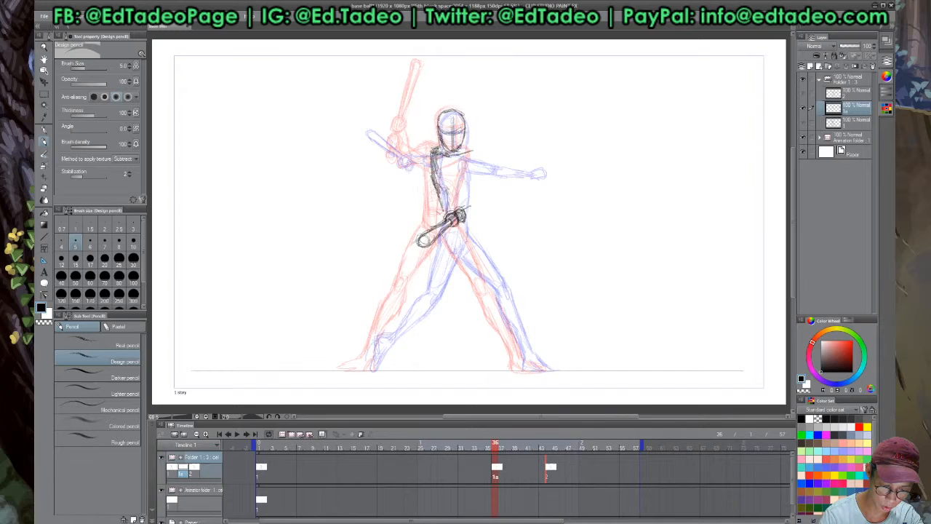
pyautogui.moveTo(444, 166); pyautogui.dragTo(450, 213)
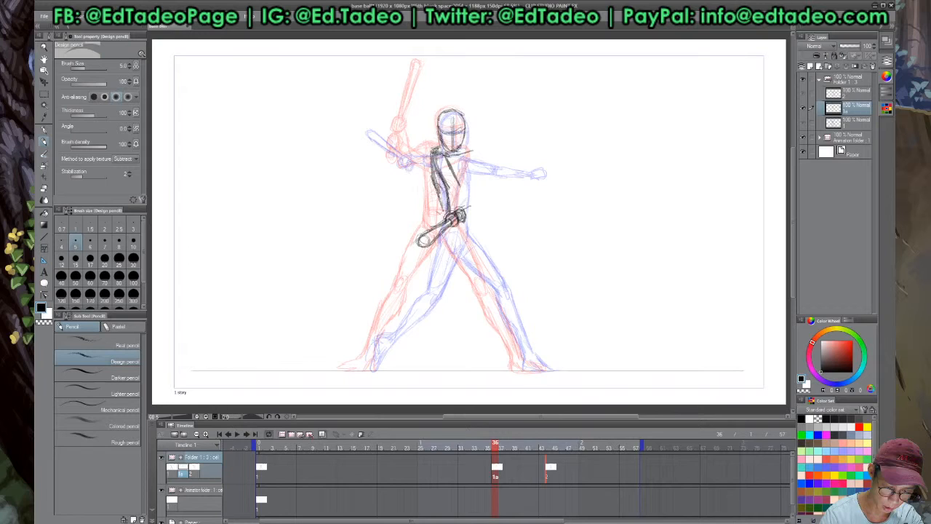
pyautogui.moveTo(437, 149); pyautogui.dragTo(456, 197)
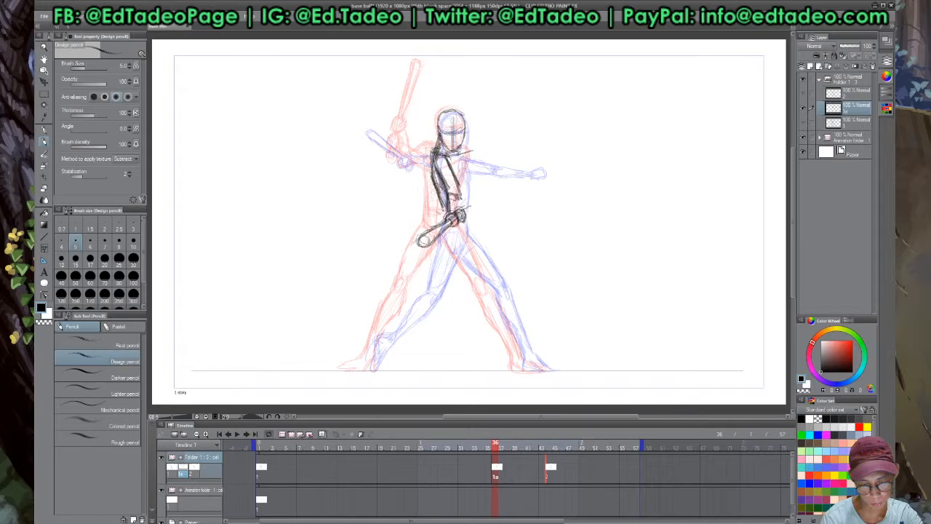
# Draw the front arm bent at the elbow from the shoulder to the bat grip, along with the torso's front side
pyautogui.moveTo(461, 211); pyautogui.dragTo(484, 188)
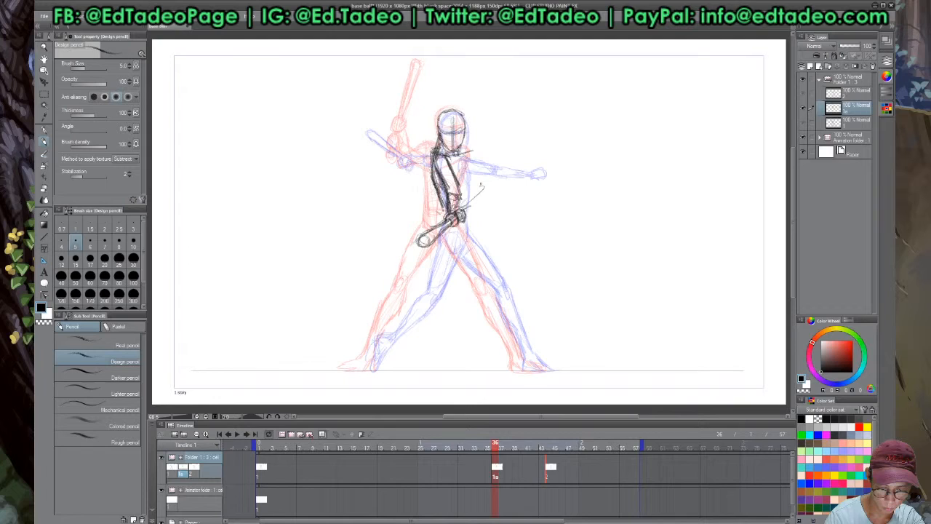
pyautogui.moveTo(481, 184); pyautogui.dragTo(484, 177)
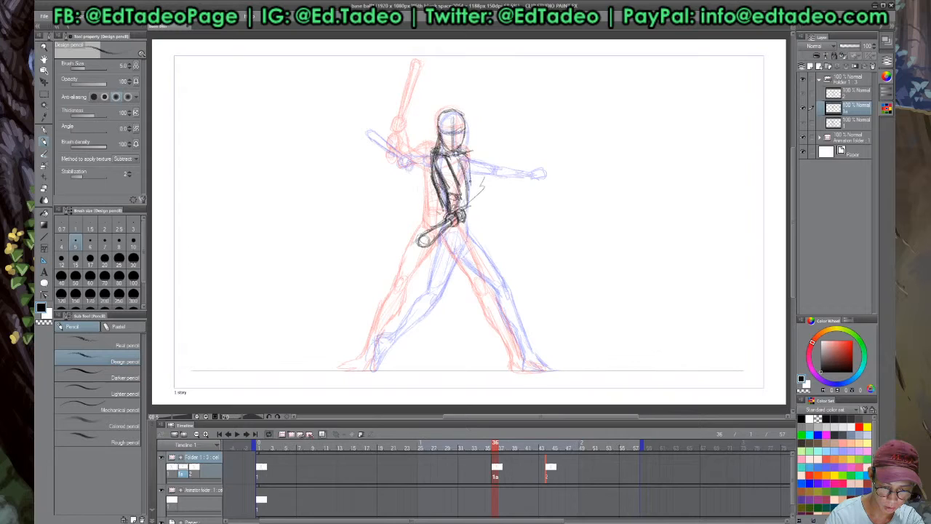
pyautogui.moveTo(469, 155); pyautogui.dragTo(468, 202)
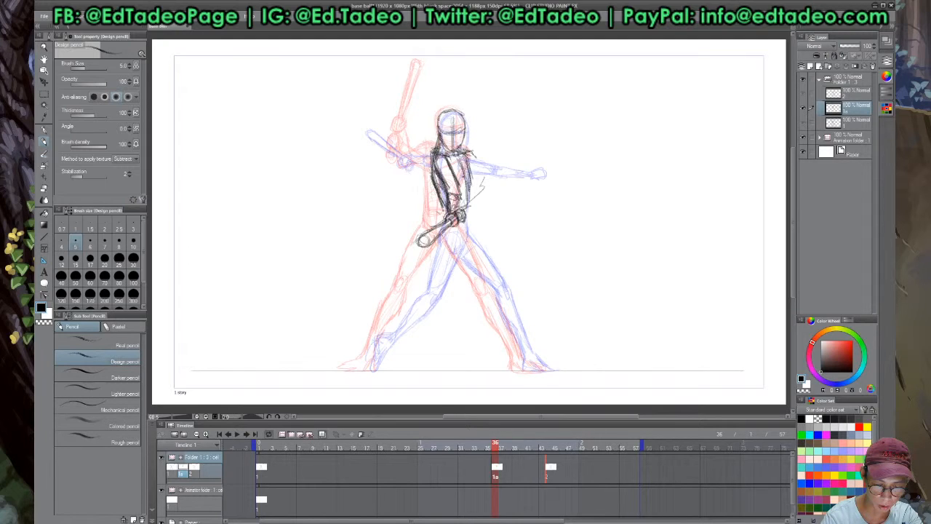
pyautogui.moveTo(471, 153); pyautogui.dragTo(485, 195)
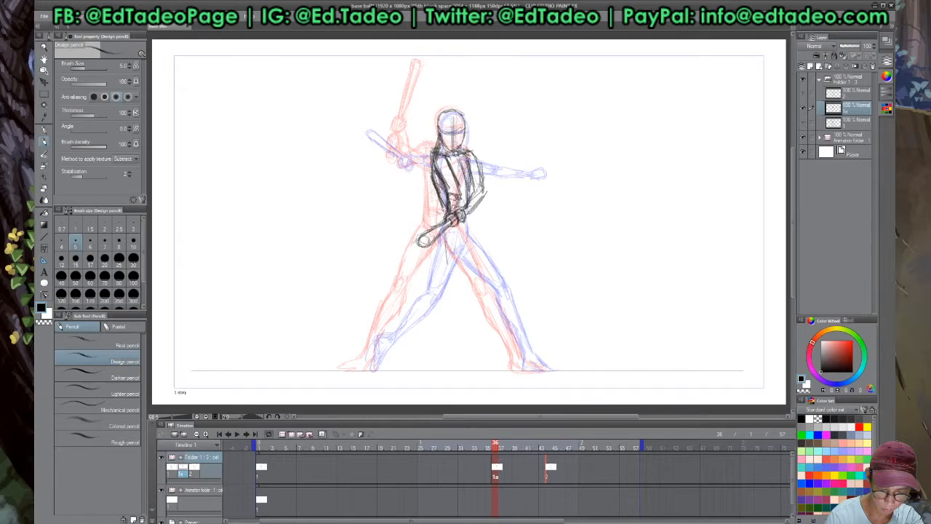
# Draw the in-between figure's pelvis and straight front leg down to the ankle, just ahead of the guide poses' legs
pyautogui.moveTo(467, 227); pyautogui.dragTo(468, 274)
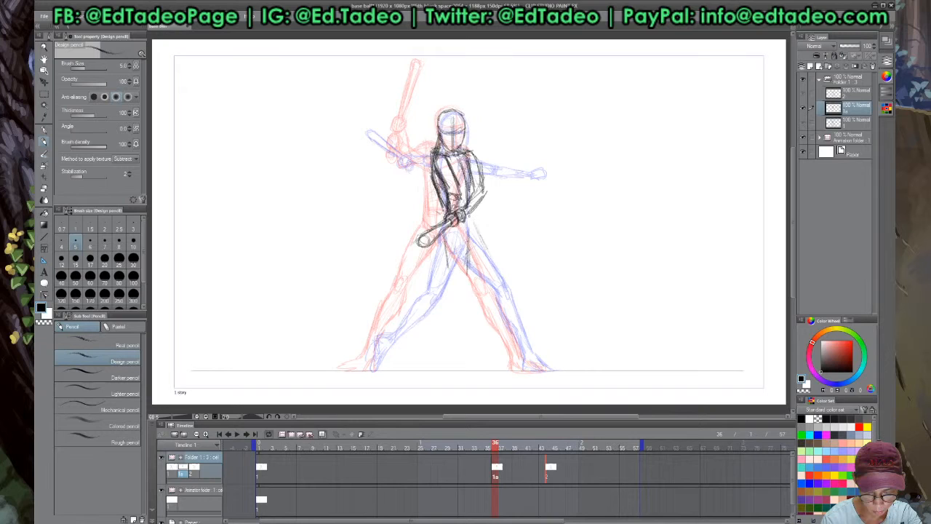
pyautogui.moveTo(465, 215); pyautogui.dragTo(501, 293)
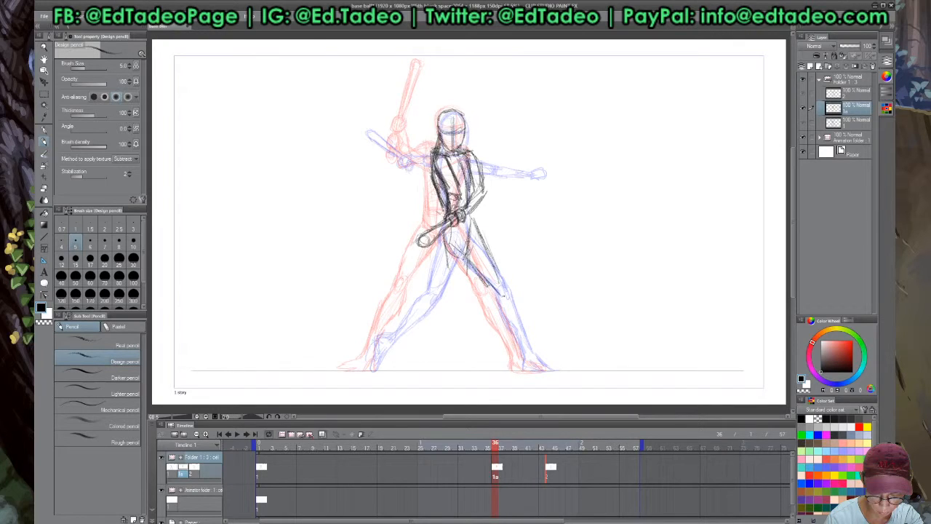
pyautogui.moveTo(507, 295); pyautogui.dragTo(535, 354)
pyautogui.moveTo(493, 291); pyautogui.dragTo(522, 369)
# Draw the rear leg bent at the knee, with the lower leg trailing back to a foot resting on its toes
pyautogui.moveTo(445, 249); pyautogui.dragTo(436, 302)
pyautogui.moveTo(436, 303); pyautogui.dragTo(375, 337)
pyautogui.moveTo(374, 339); pyautogui.dragTo(381, 372)
pyautogui.moveTo(467, 258); pyautogui.dragTo(456, 298)
pyautogui.moveTo(449, 307); pyautogui.dragTo(384, 343)
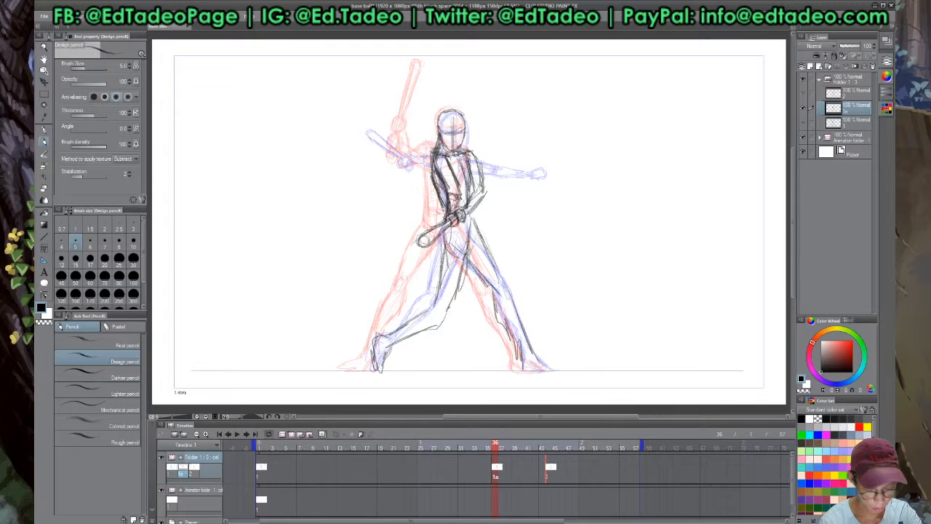
# Switch to the Real pencil and preview the swing around frame 36 without onion skin
pyautogui.press('Left')
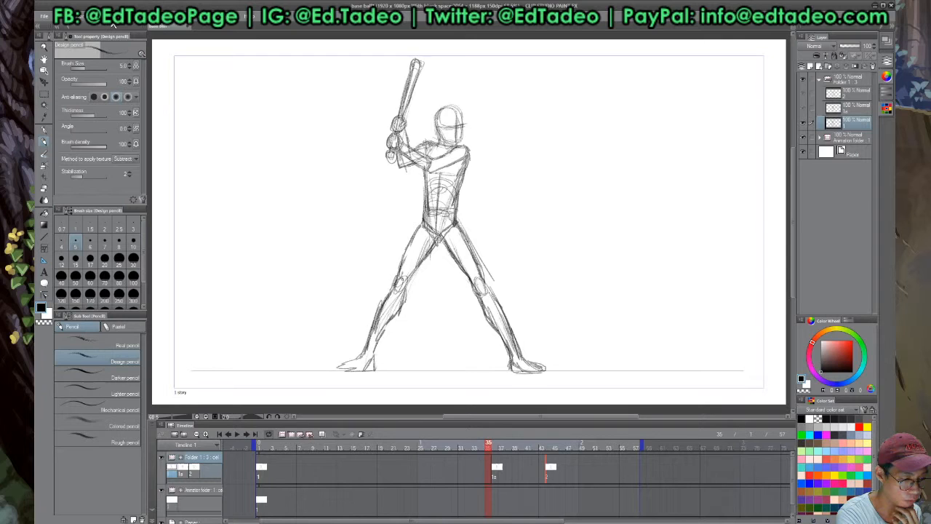
pyautogui.click(114, 24)
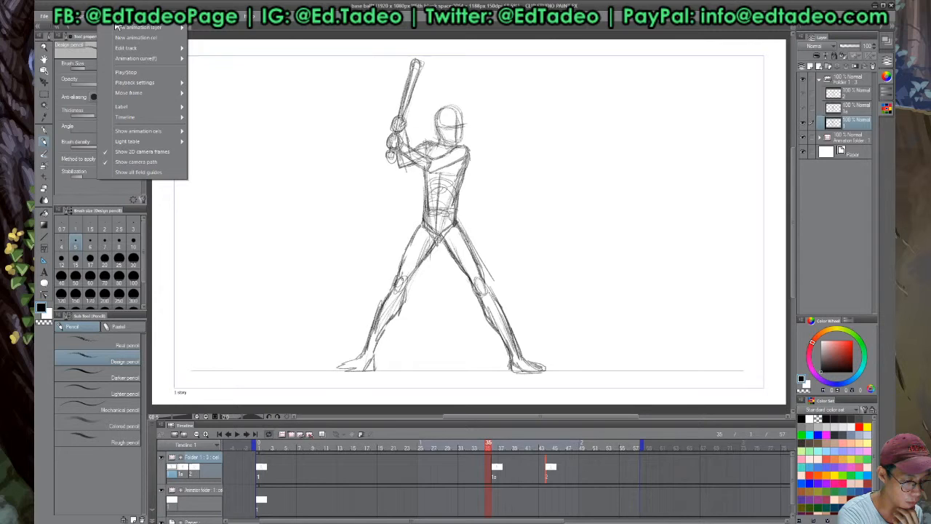
pyautogui.click(97, 341)
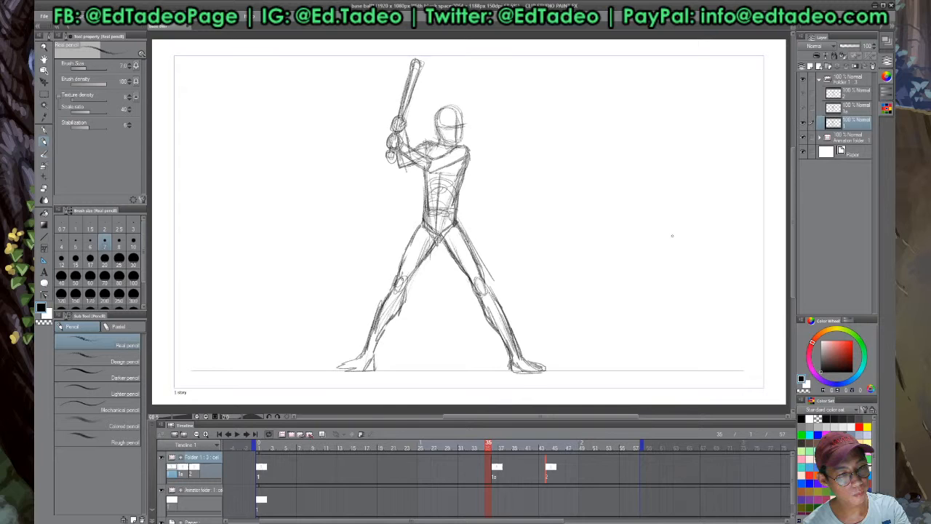
pyautogui.click(235, 434)
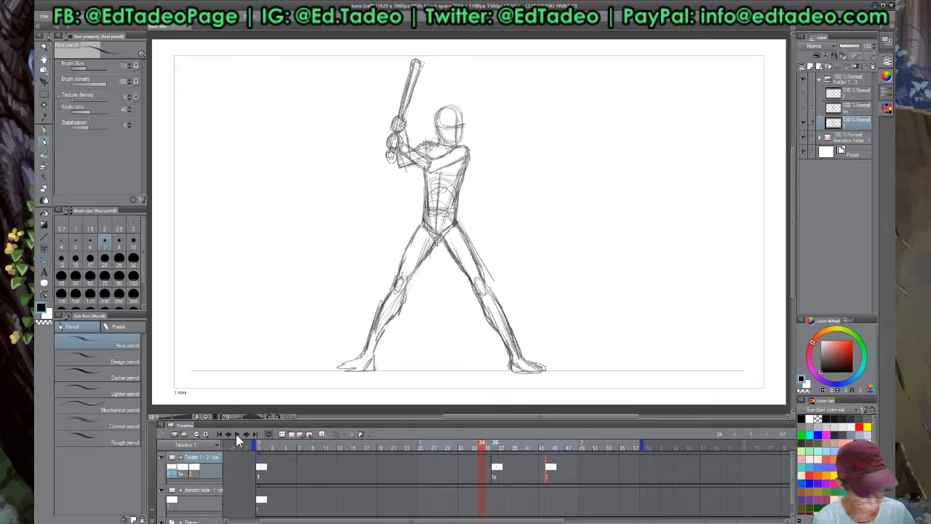
pyautogui.doubleClick(244, 435)
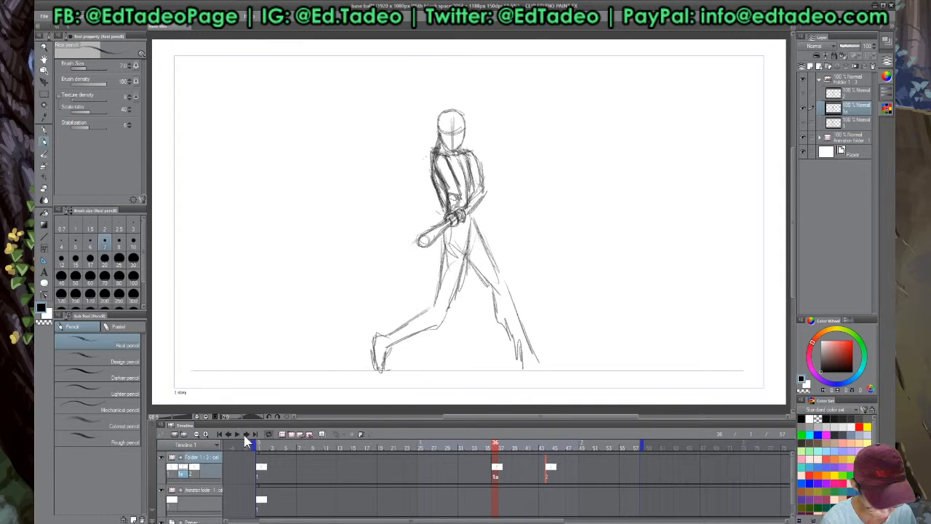
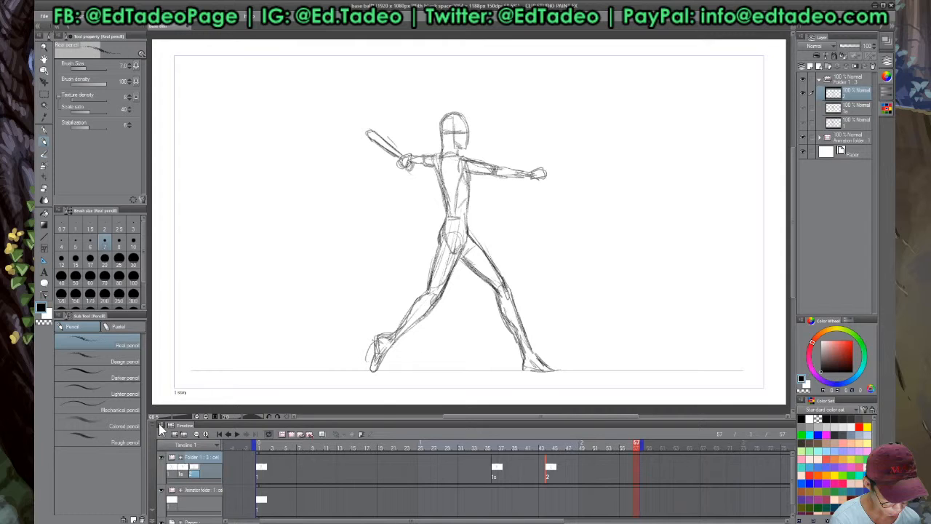
# Set the timeline's playback to play all frames
pyautogui.click(158, 424)
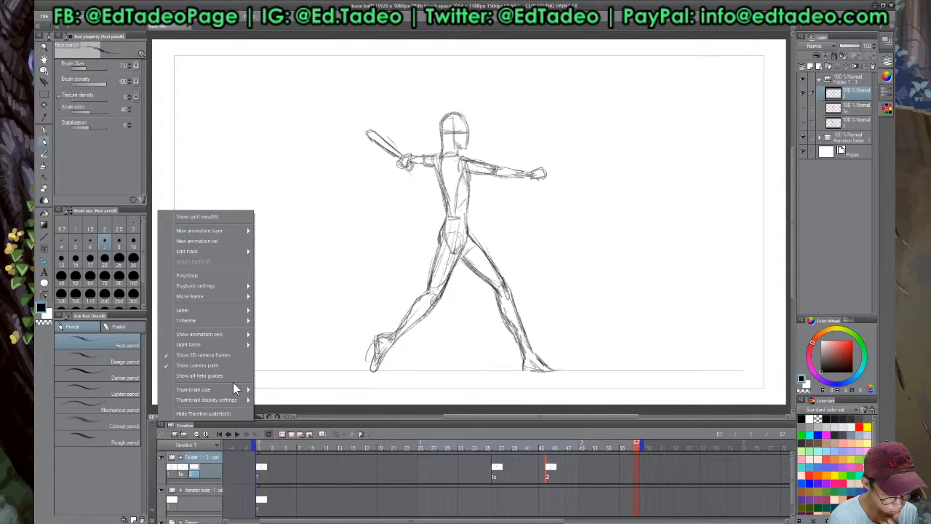
pyautogui.moveTo(250, 288)
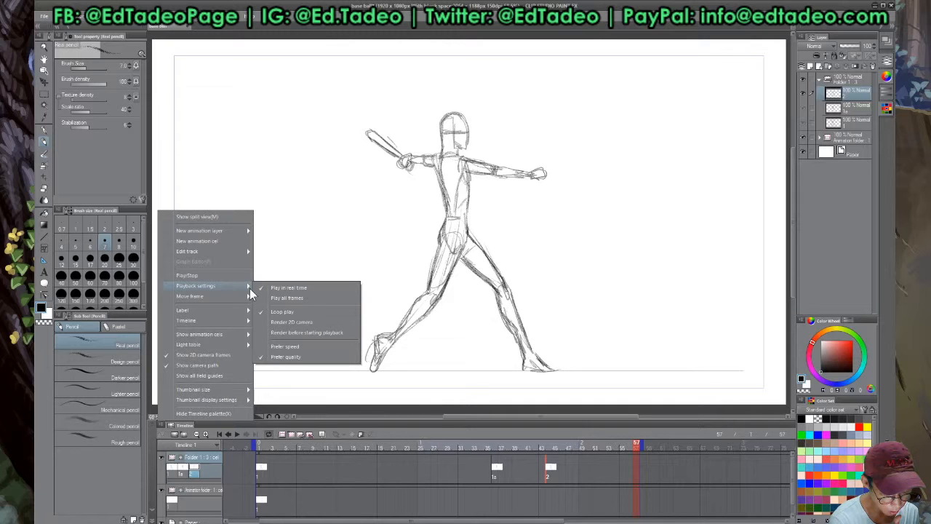
pyautogui.click(289, 297)
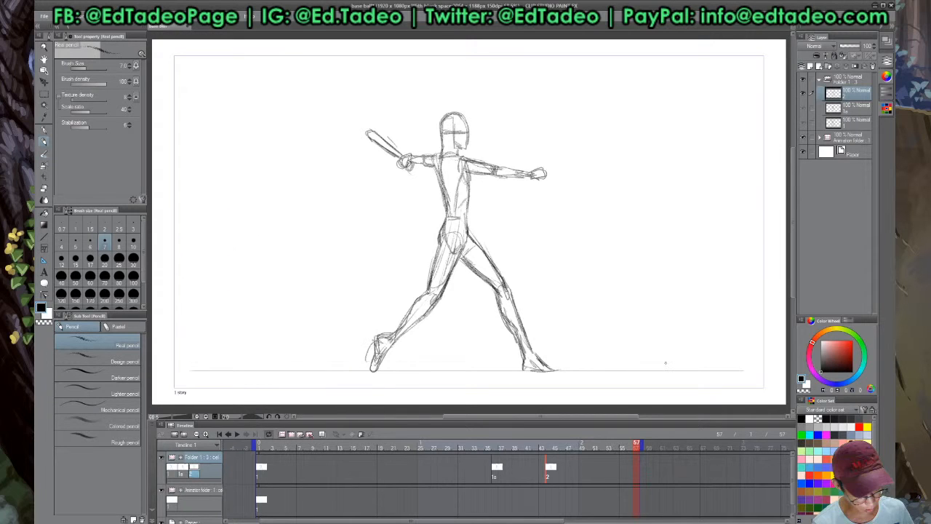
# Return to frame 36 with onion skin shown and draw the front foot with its toes raised off the ground
pyautogui.click(493, 448)
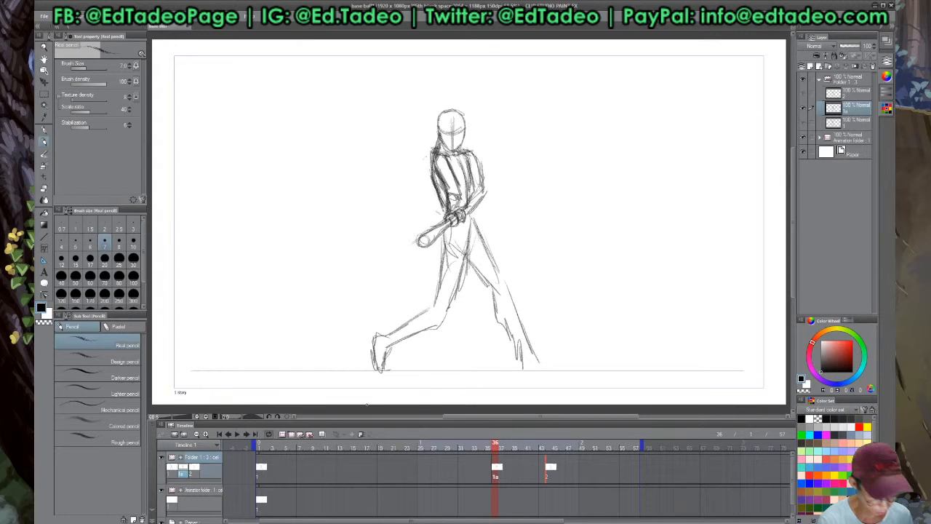
pyautogui.click(323, 434)
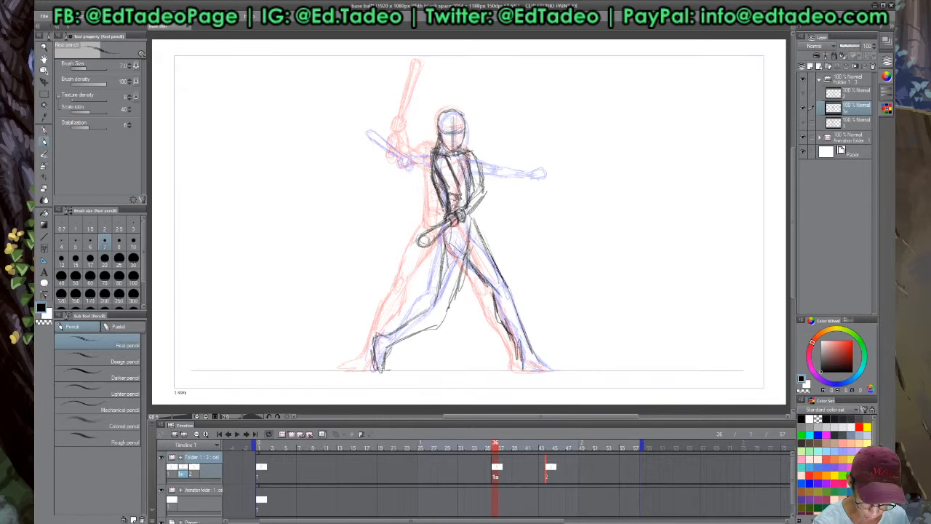
pyautogui.moveTo(513, 303); pyautogui.dragTo(537, 356)
pyautogui.moveTo(535, 356); pyautogui.dragTo(566, 365)
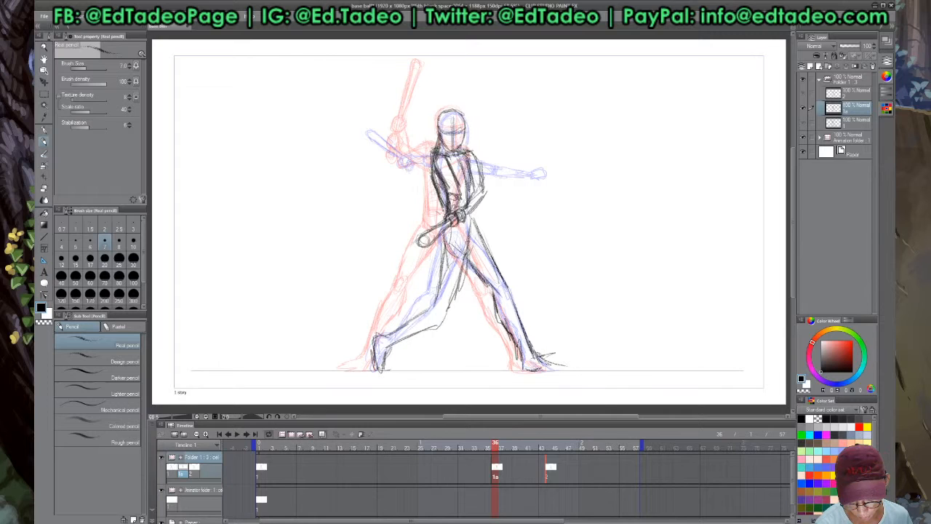
pyautogui.moveTo(531, 355); pyautogui.dragTo(558, 357)
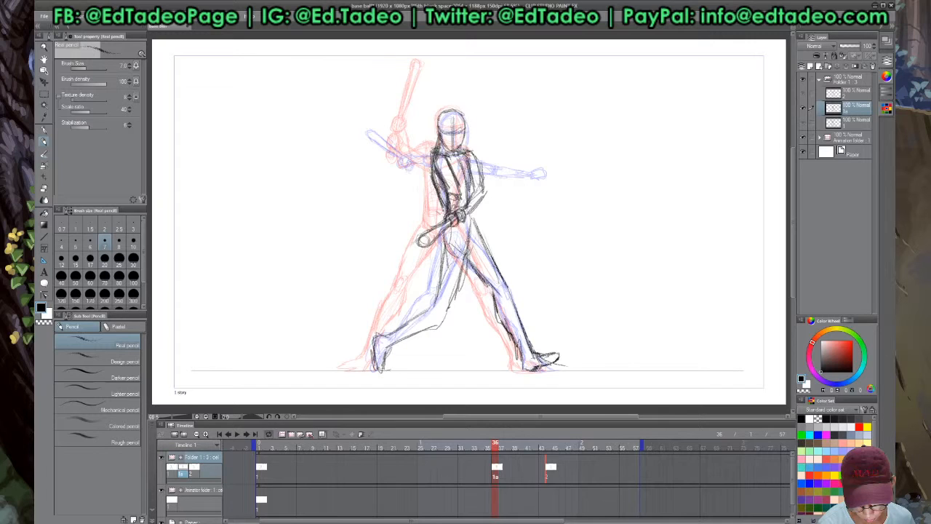
# Reinforce the outlines of both legs, the rear foot and the front hip with darker pencil strokes
pyautogui.moveTo(495, 293); pyautogui.dragTo(520, 349)
pyautogui.moveTo(445, 321); pyautogui.dragTo(393, 331)
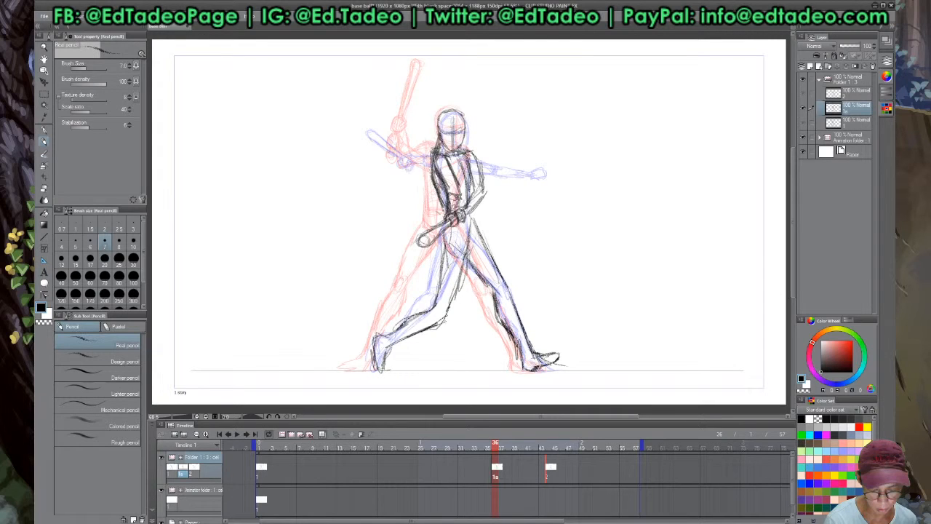
pyautogui.moveTo(390, 335); pyautogui.dragTo(375, 359)
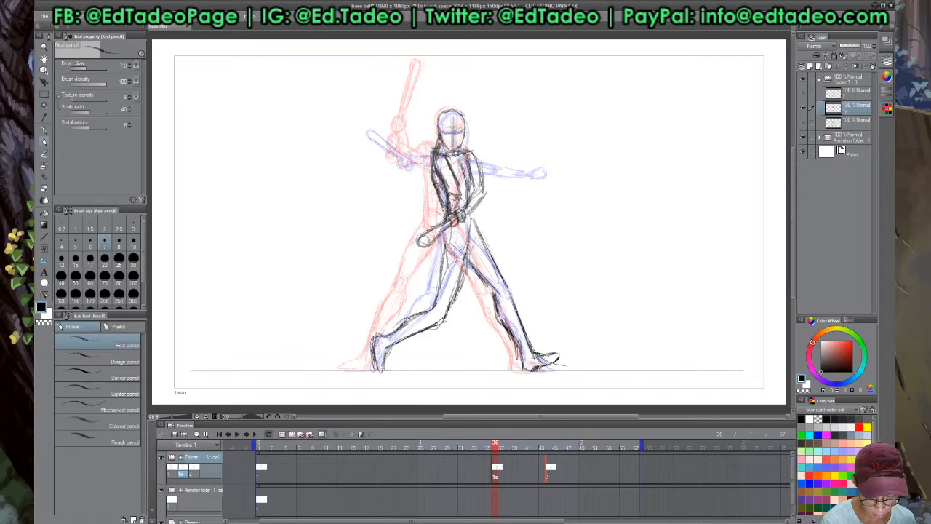
pyautogui.moveTo(466, 263); pyautogui.dragTo(449, 312)
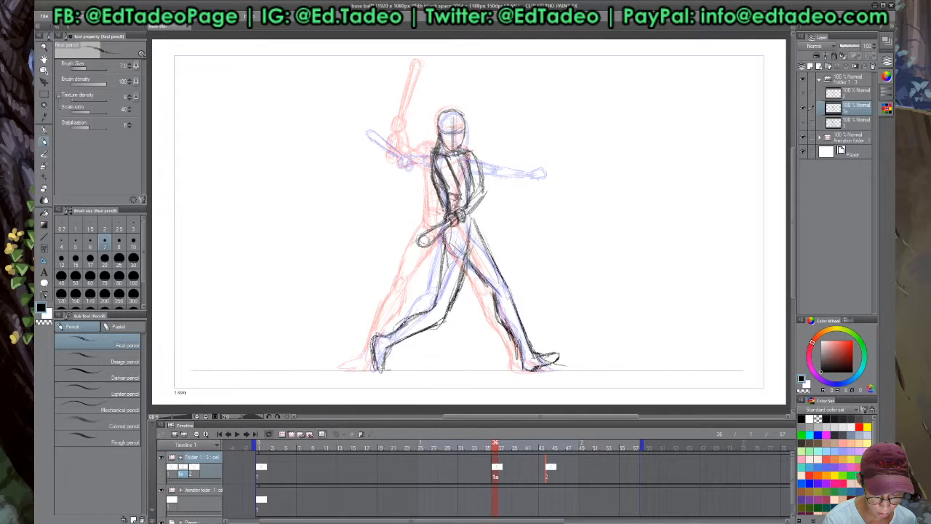
pyautogui.moveTo(443, 237); pyautogui.dragTo(436, 310)
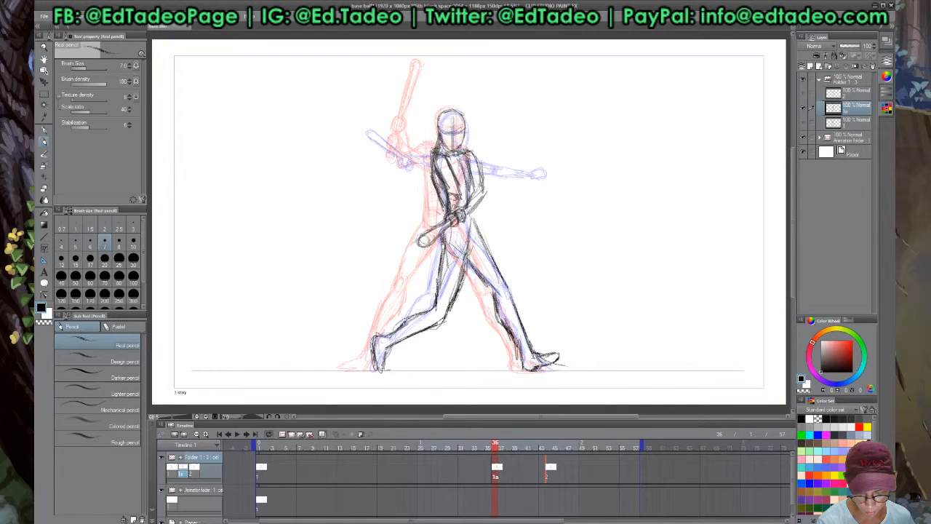
pyautogui.moveTo(473, 223); pyautogui.dragTo(468, 253)
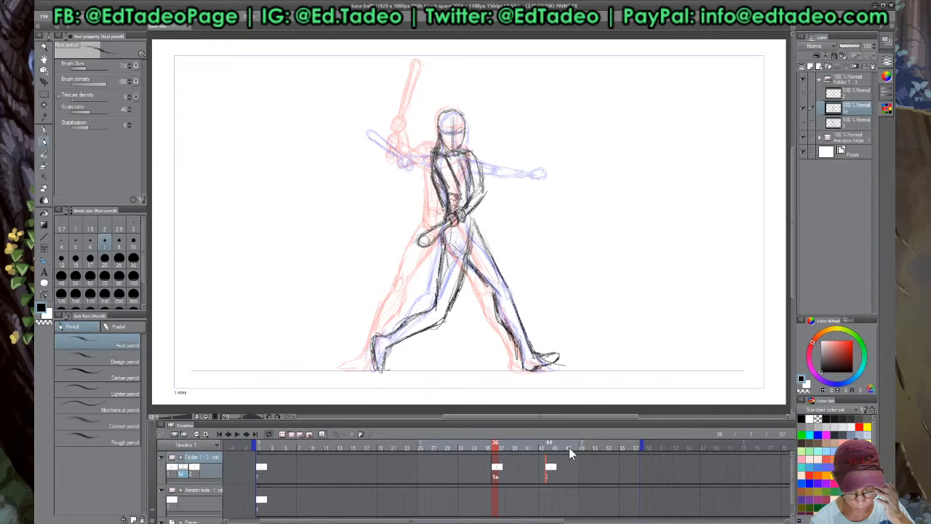
# Compare the poses at frames 44 and 36, and add a new animation cel at frame 26
pyautogui.click(550, 472)
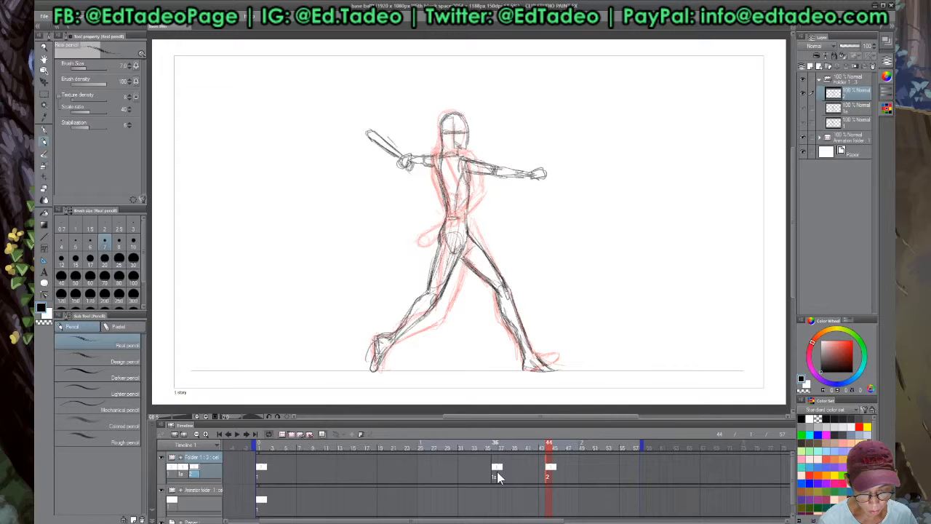
pyautogui.click(496, 470)
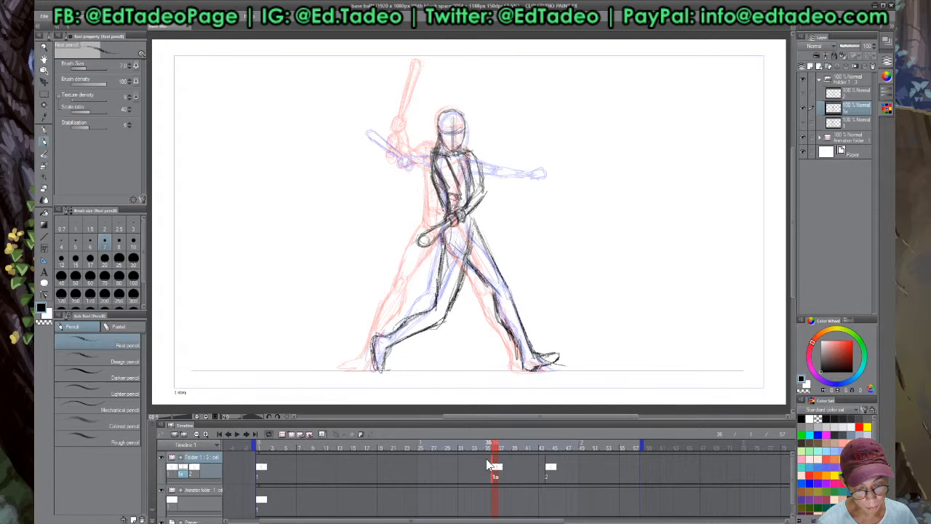
pyautogui.click(423, 447)
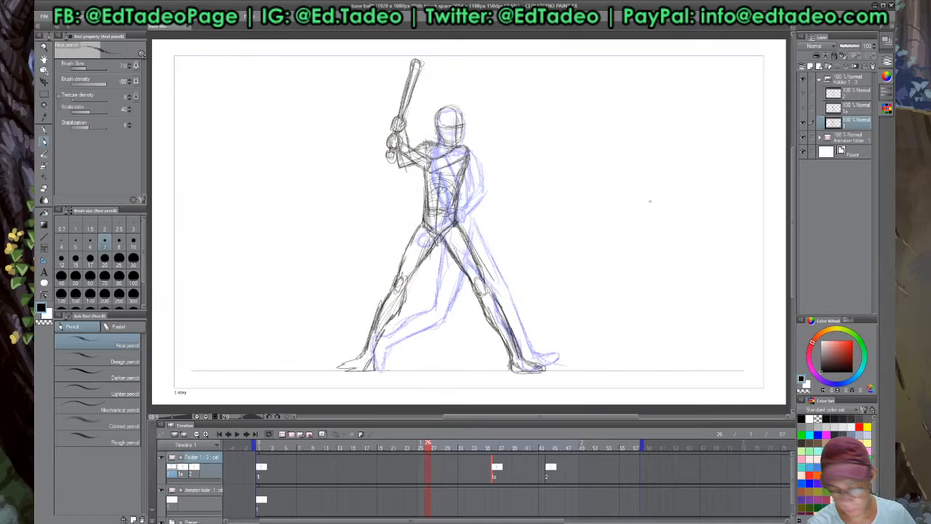
pyautogui.click(290, 434)
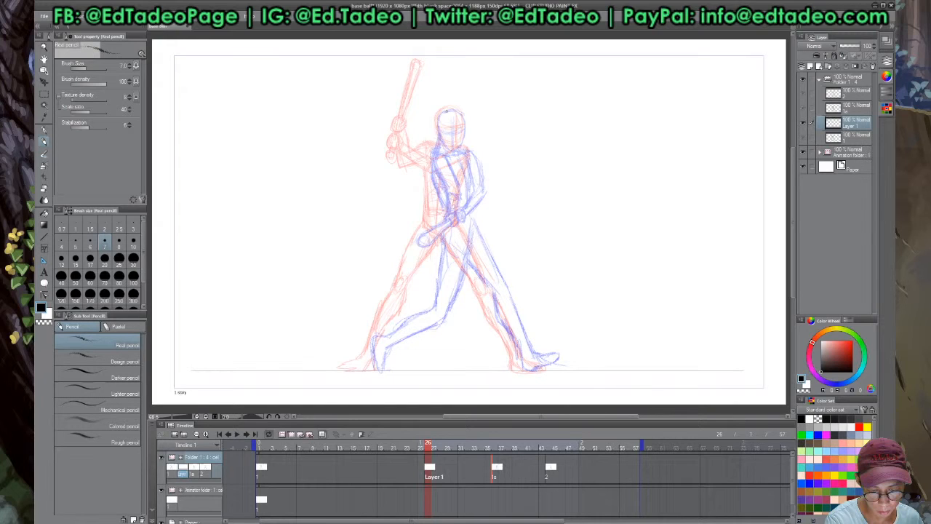
# Draw the new in-between's head with its centre and eye lines, and add the neck and shoulder line beneath
pyautogui.moveTo(447, 111); pyautogui.dragTo(454, 149)
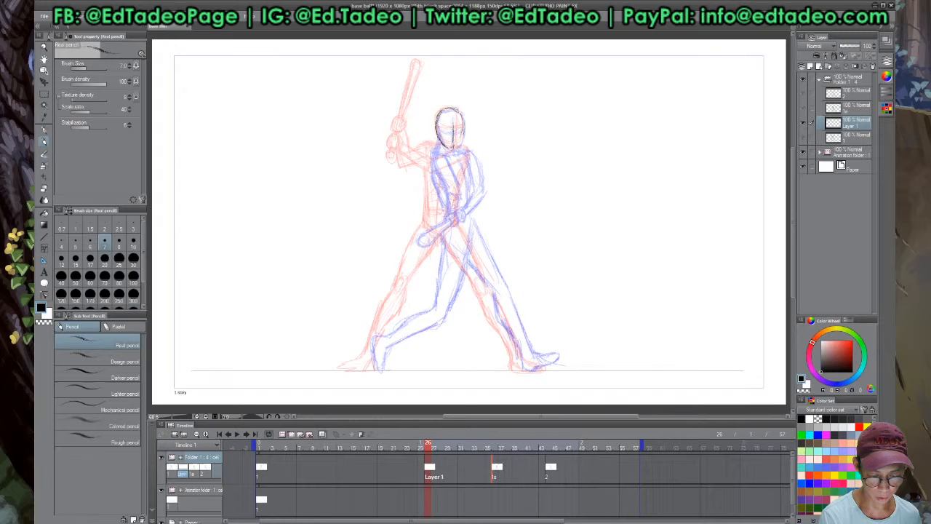
pyautogui.moveTo(452, 111); pyautogui.dragTo(457, 149)
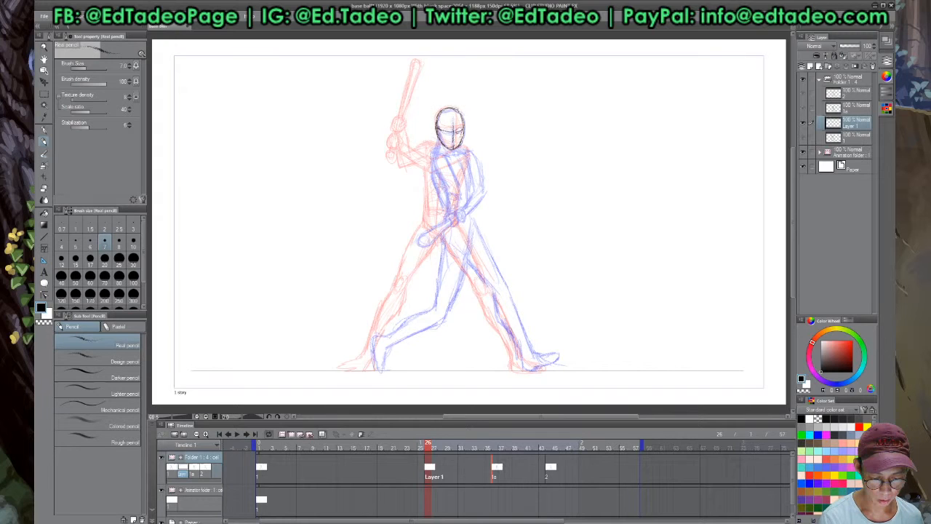
pyautogui.moveTo(443, 132)
pyautogui.mouseDown()
pyautogui.moveTo(459, 133)
pyautogui.moveTo(439, 147)
pyautogui.mouseUp()
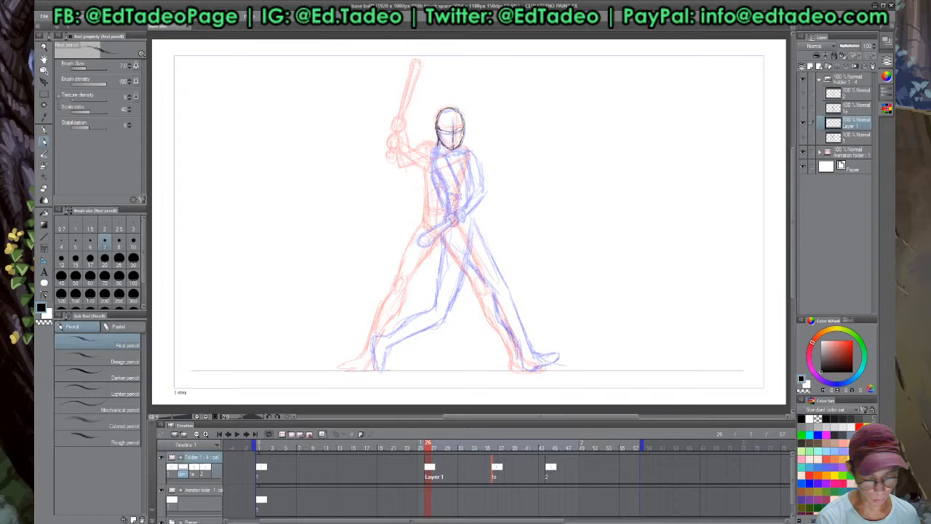
pyautogui.moveTo(438, 135); pyautogui.dragTo(440, 151)
pyautogui.moveTo(461, 144); pyautogui.dragTo(468, 153)
pyautogui.moveTo(438, 151); pyautogui.dragTo(421, 149)
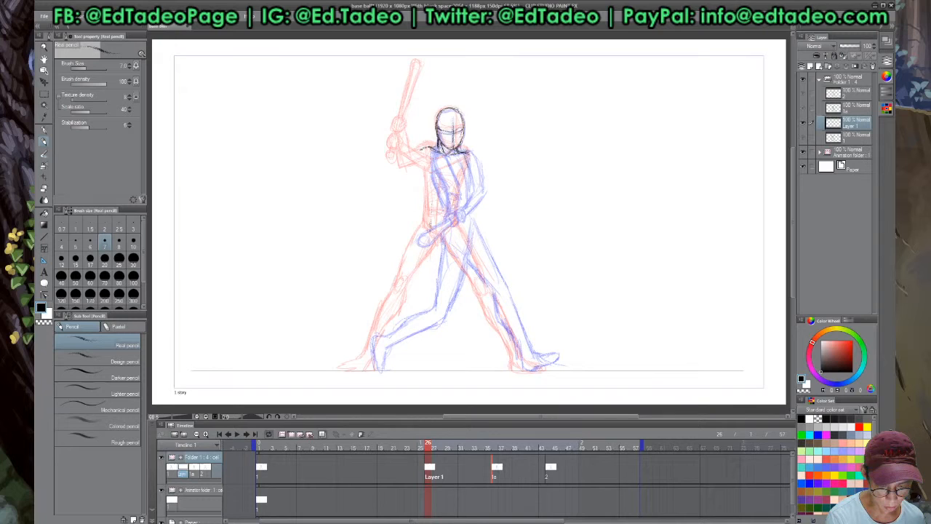
# Draw a bat behind the batter at shoulder height, its handle end sloping down toward the body
pyautogui.moveTo(342, 146); pyautogui.dragTo(400, 182)
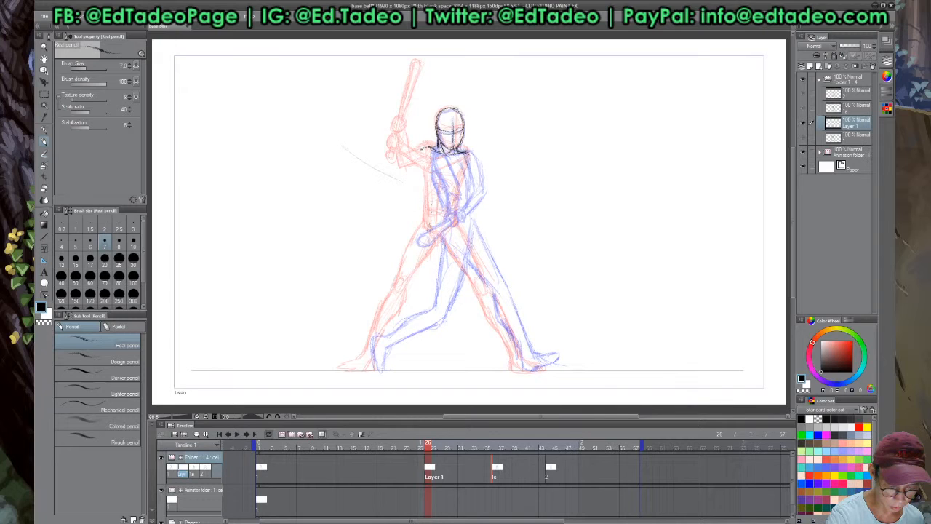
pyautogui.moveTo(343, 147); pyautogui.dragTo(387, 181)
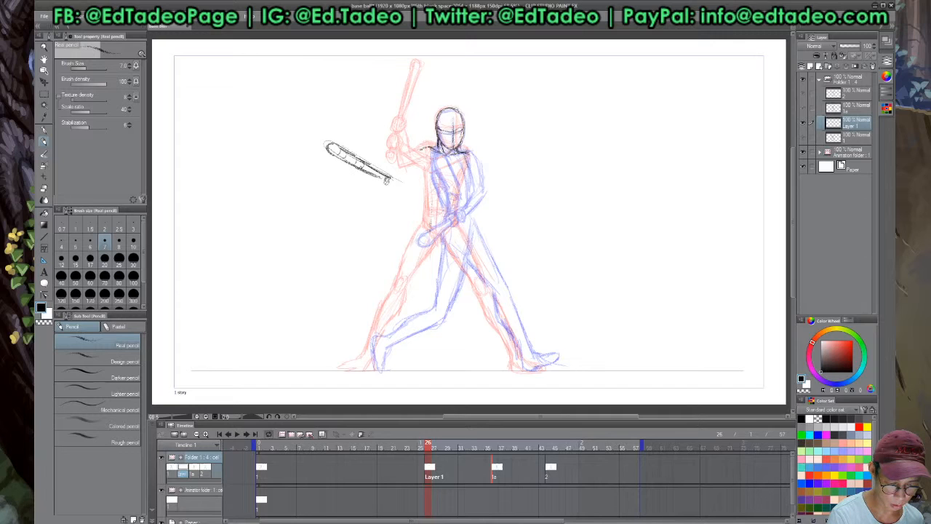
pyautogui.moveTo(383, 175); pyautogui.dragTo(391, 182)
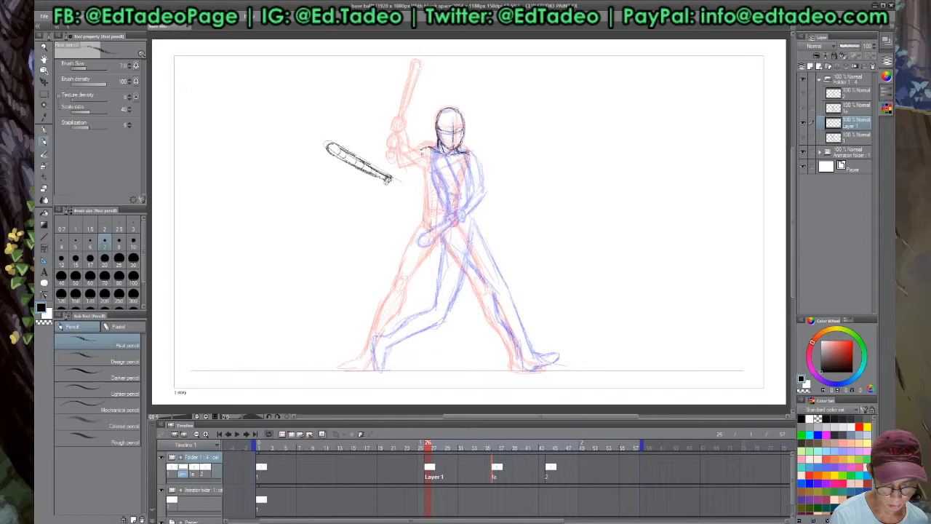
# Sketch the bat-side upper arm from the shoulder down toward the elbow
pyautogui.moveTo(425, 148); pyautogui.dragTo(416, 182)
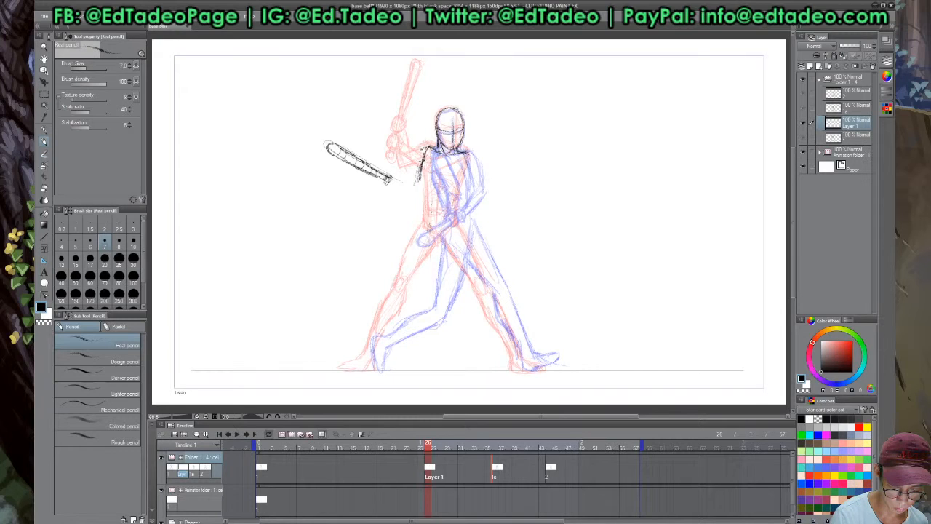
pyautogui.moveTo(435, 151); pyautogui.dragTo(428, 187)
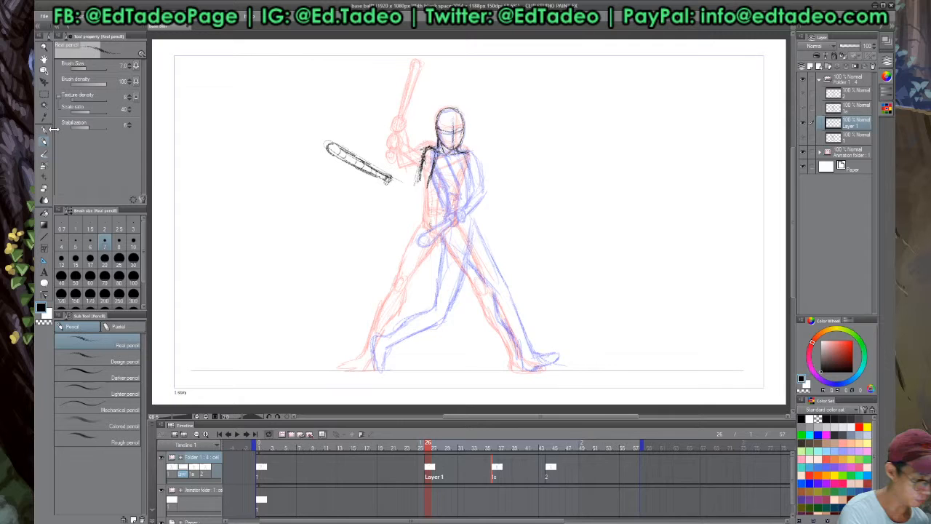
# Lasso the bat, move it slightly down and closer to the body, and deselect it
pyautogui.press('m')
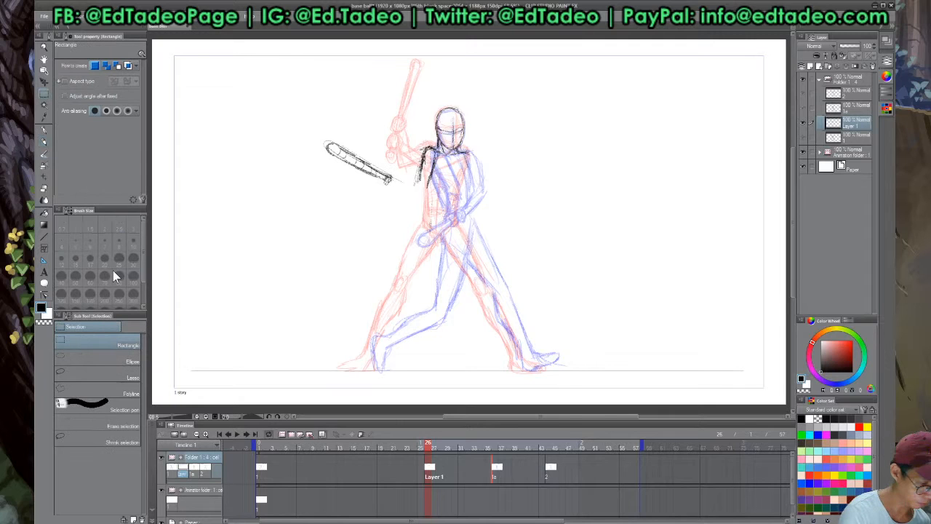
pyautogui.press('m')
pyautogui.moveTo(383, 154); pyautogui.dragTo(379, 149)
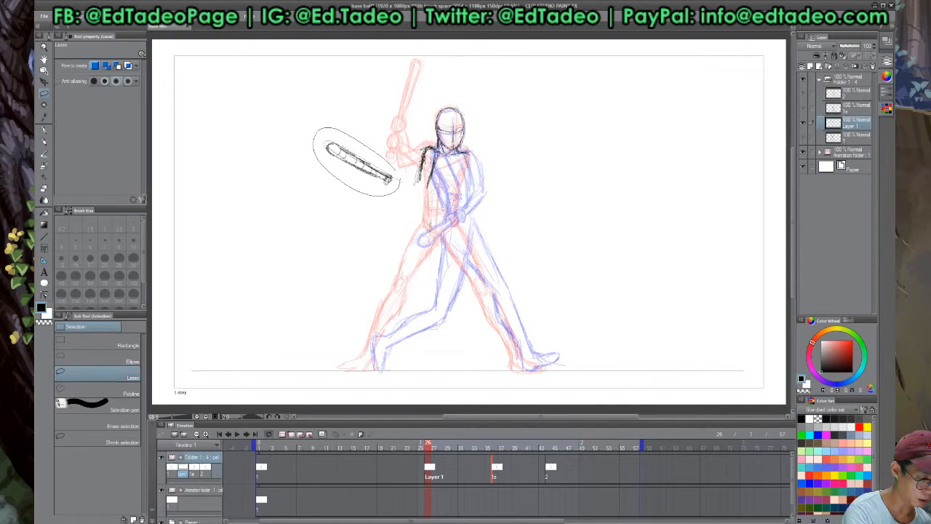
pyautogui.press('k')
pyautogui.moveTo(396, 191)
pyautogui.mouseDown()
pyautogui.moveTo(414, 202)
pyautogui.moveTo(399, 189)
pyautogui.mouseUp()
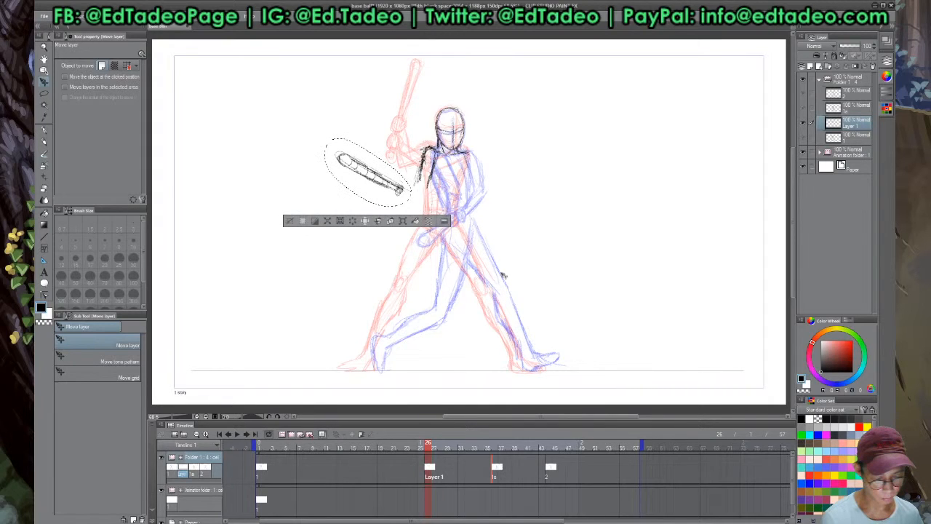
pyautogui.press('p')
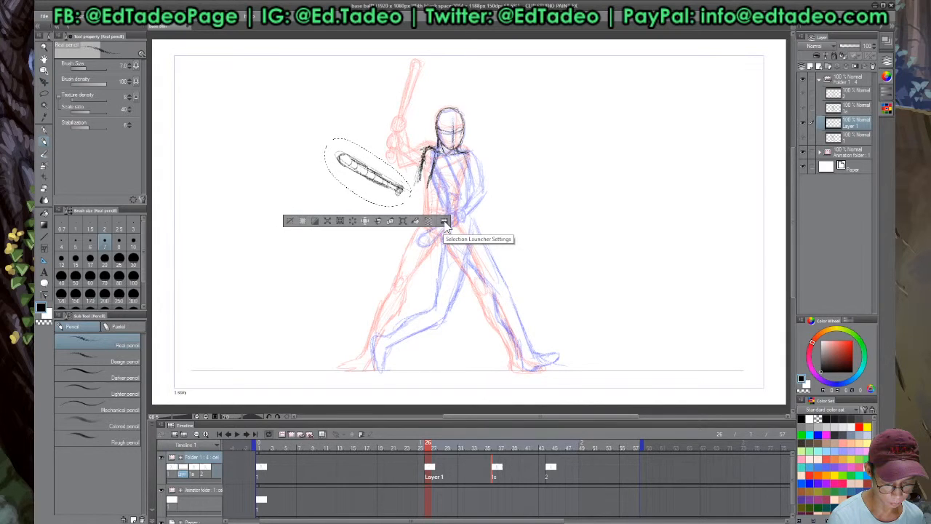
pyautogui.hotkey('ctrl', 'd')
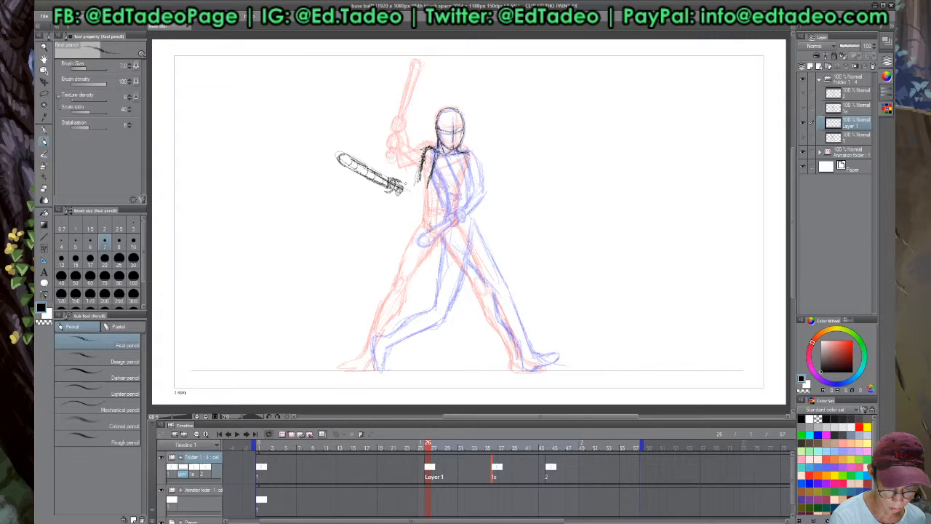
# Draw both forearms reaching to the bat handle, and bring the far upper arm across the chest
pyautogui.moveTo(405, 189); pyautogui.dragTo(425, 191)
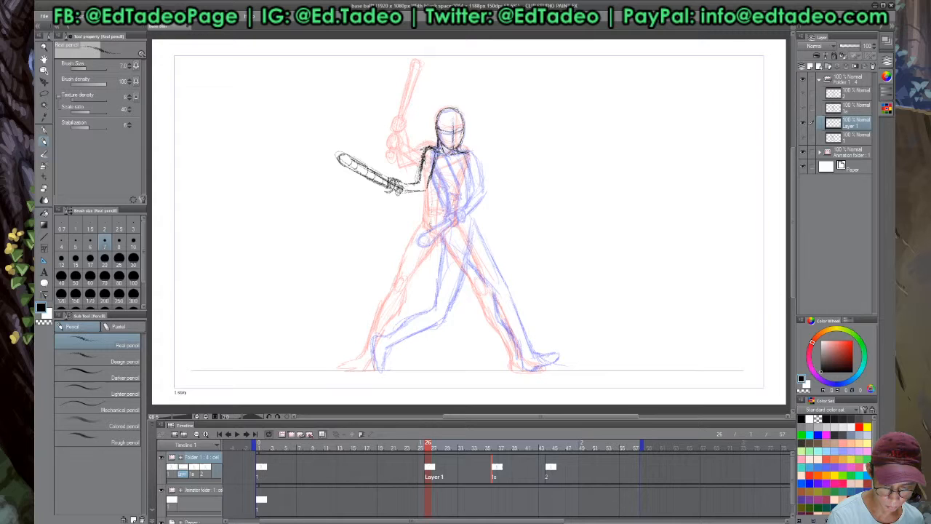
pyautogui.moveTo(396, 185); pyautogui.dragTo(441, 197)
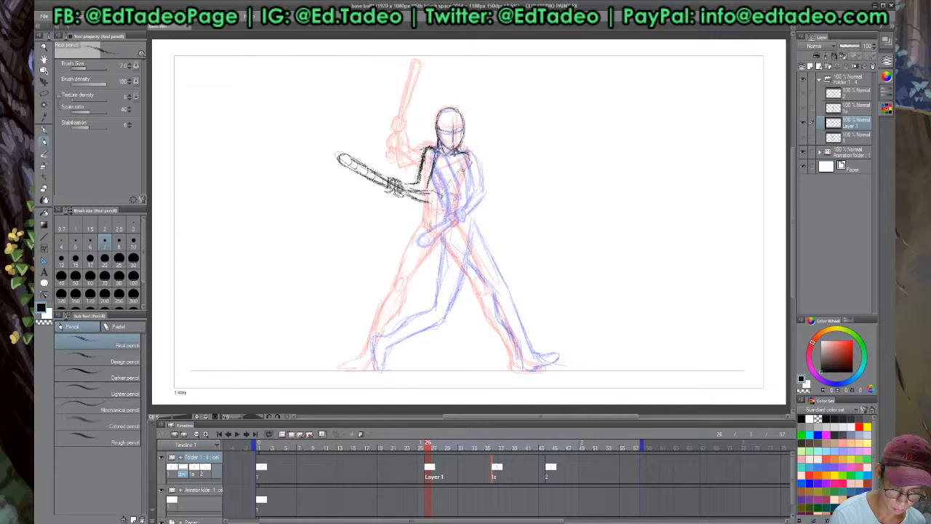
pyautogui.moveTo(467, 155); pyautogui.dragTo(441, 201)
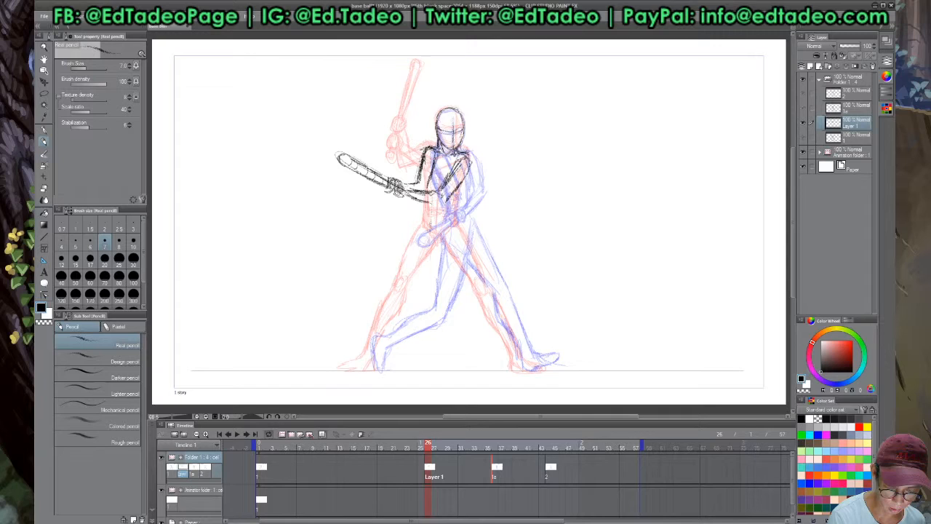
# Outline the torso sides and pelvis, and draw the bat-side leg down to its foot on the ground line
pyautogui.moveTo(399, 188)
pyautogui.mouseDown()
pyautogui.moveTo(440, 204)
pyautogui.moveTo(429, 236)
pyautogui.mouseUp()
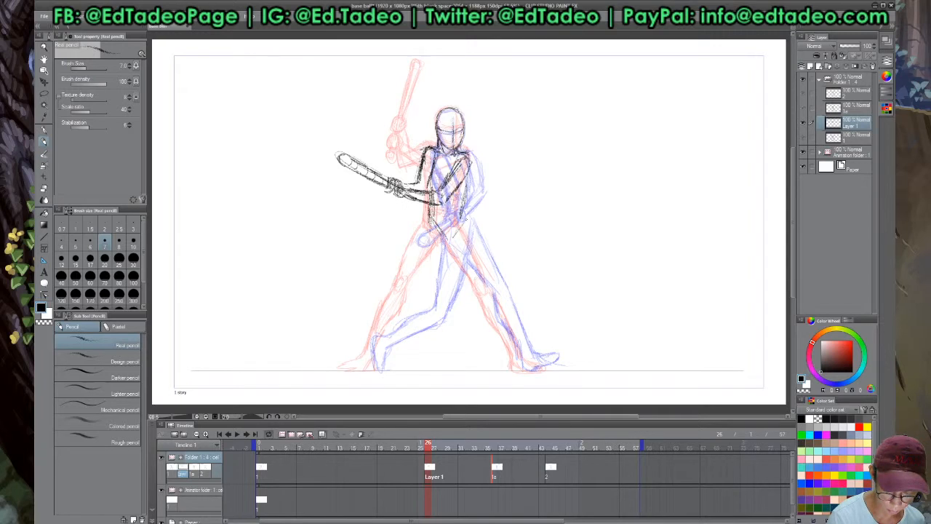
pyautogui.moveTo(468, 211); pyautogui.dragTo(451, 242)
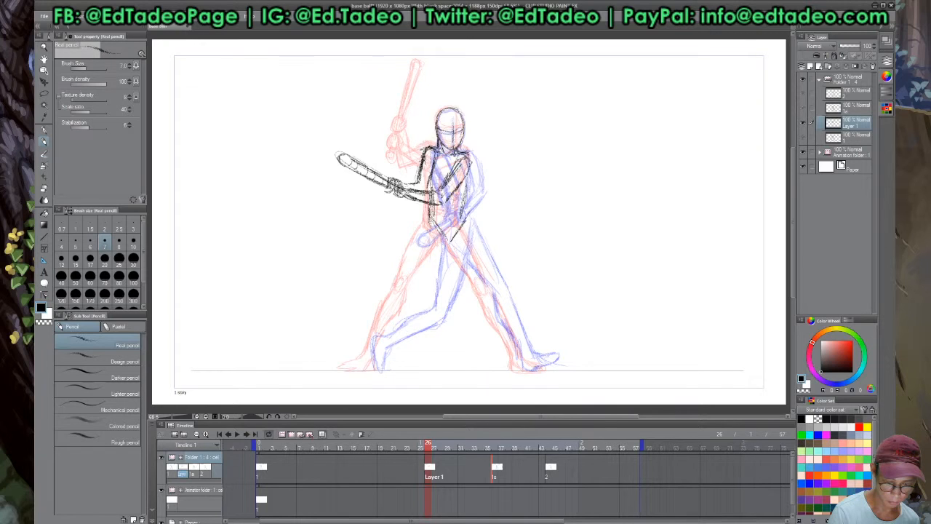
pyautogui.moveTo(446, 226); pyautogui.dragTo(364, 352)
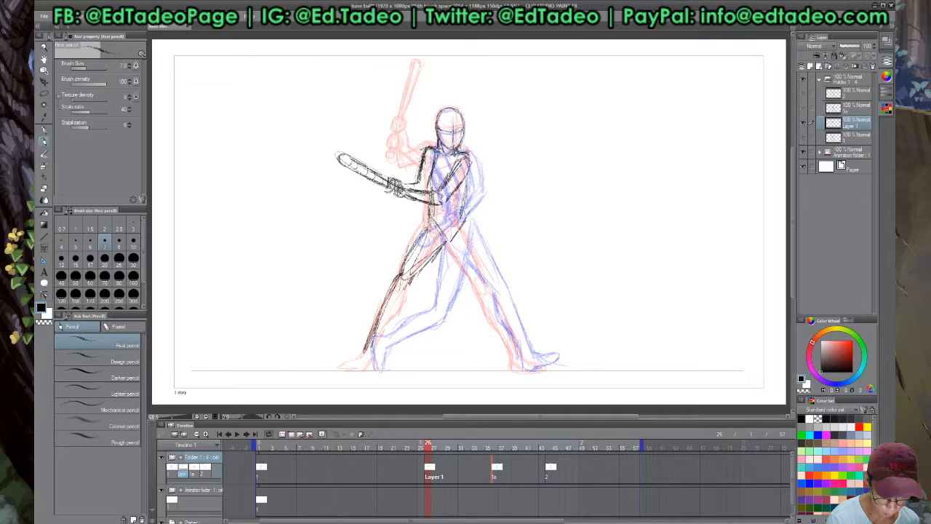
pyautogui.moveTo(407, 282); pyautogui.dragTo(342, 369)
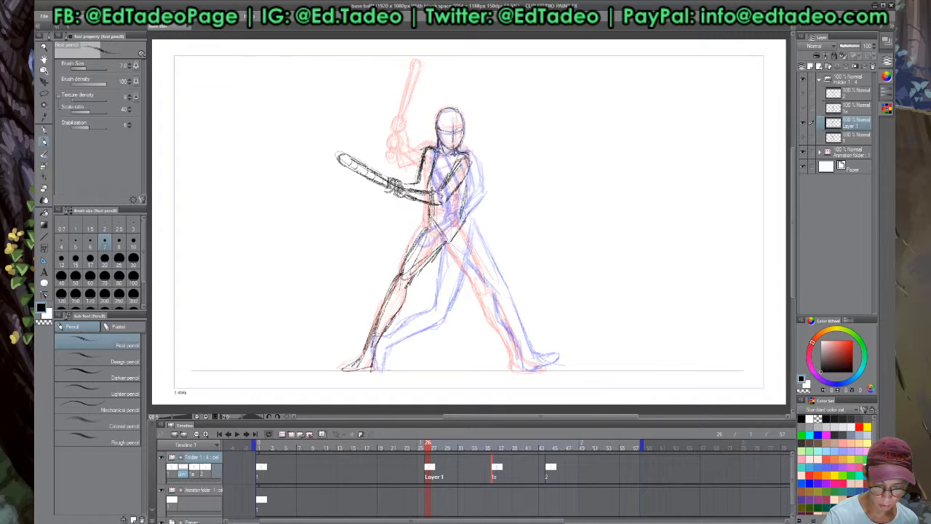
# Add the torso's centre line, and draw the front leg with its knee and a foot lifted off the ground
pyautogui.moveTo(429, 211); pyautogui.dragTo(447, 241)
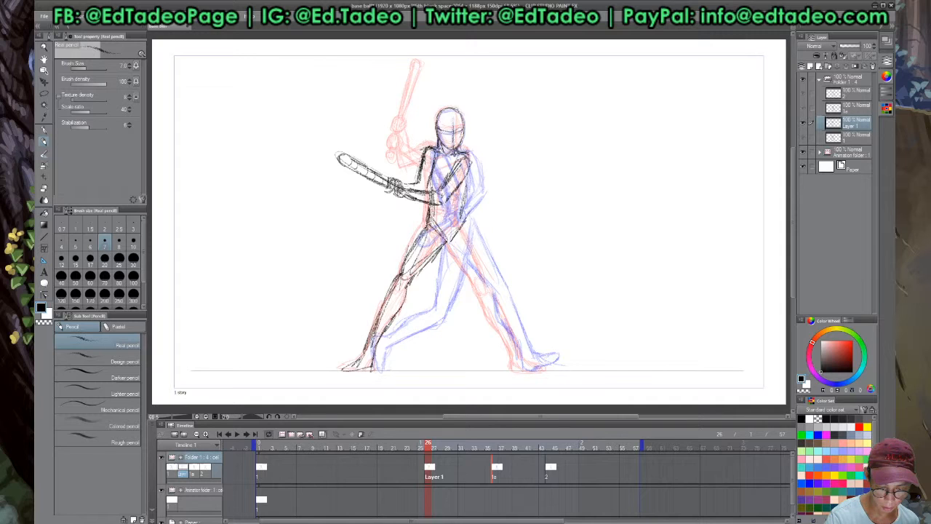
pyautogui.moveTo(446, 159)
pyautogui.mouseDown()
pyautogui.moveTo(442, 236)
pyautogui.moveTo(471, 270)
pyautogui.mouseUp()
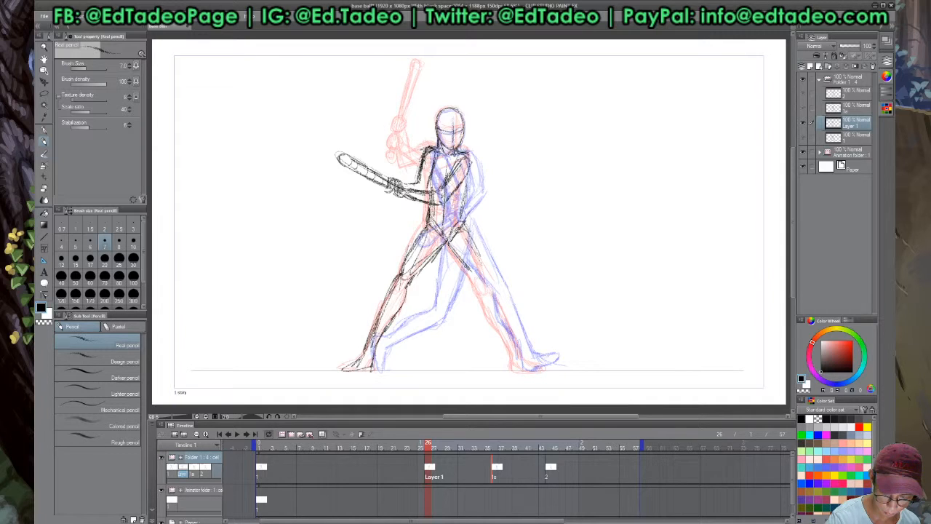
pyautogui.moveTo(455, 231); pyautogui.dragTo(484, 277)
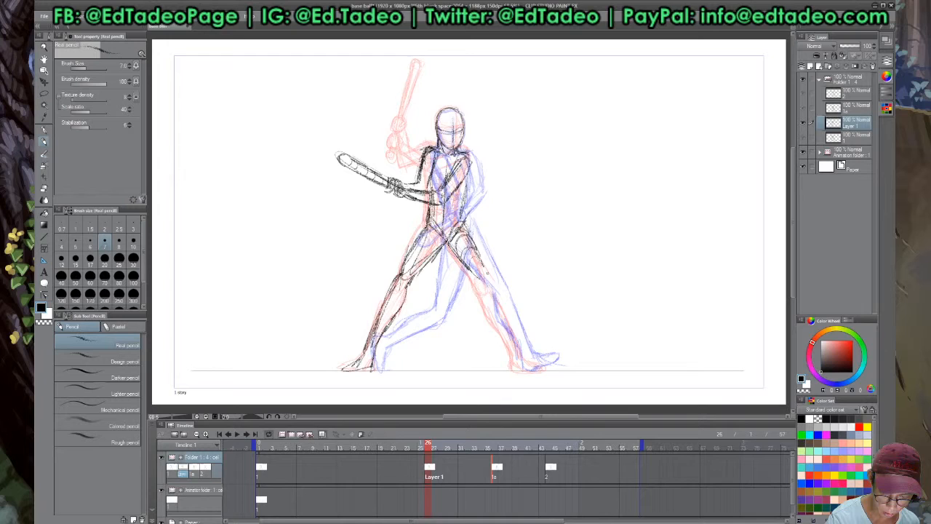
pyautogui.moveTo(467, 237); pyautogui.dragTo(520, 336)
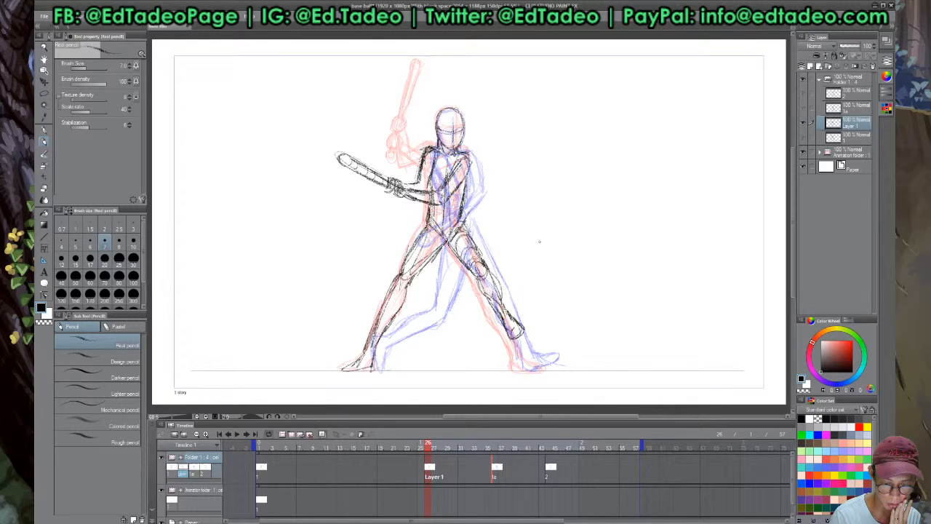
# Compare the new in-between with the frame before it, and play the animation to check the swing
pyautogui.click(228, 434)
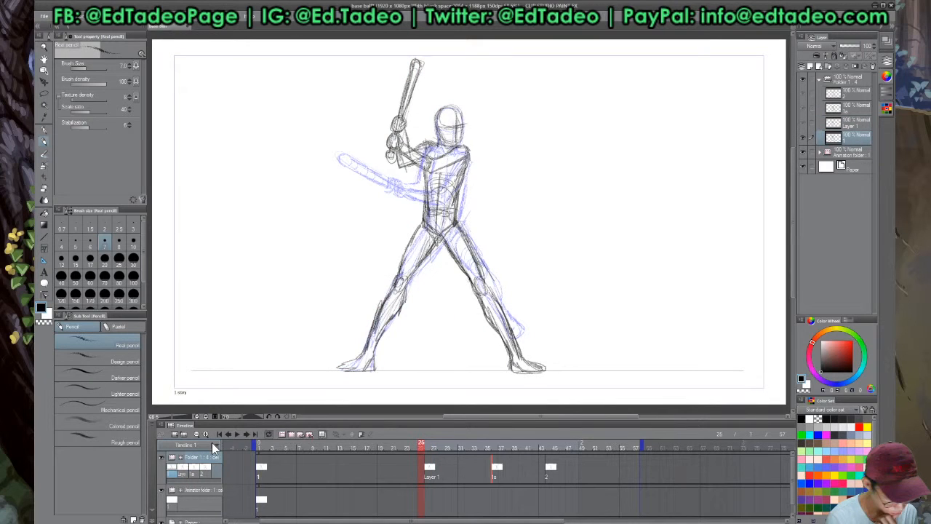
pyautogui.click(236, 433)
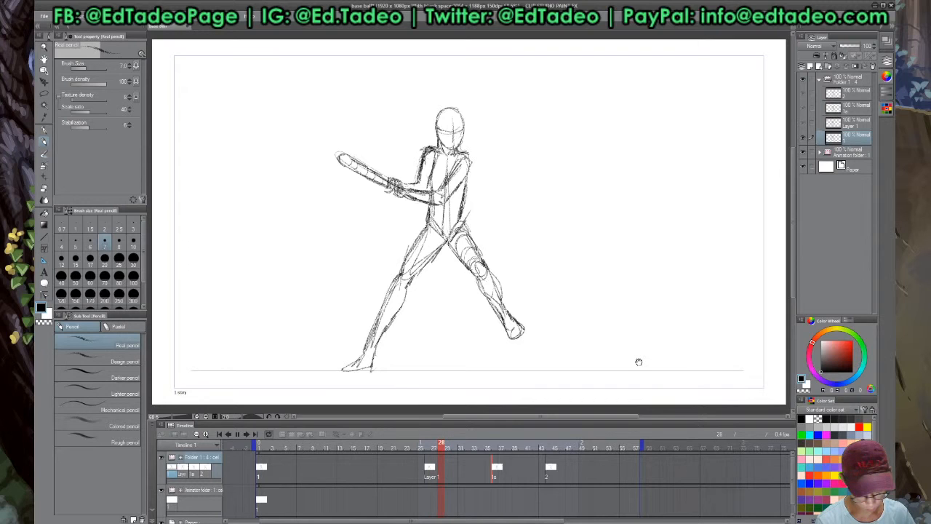
pyautogui.click(237, 434)
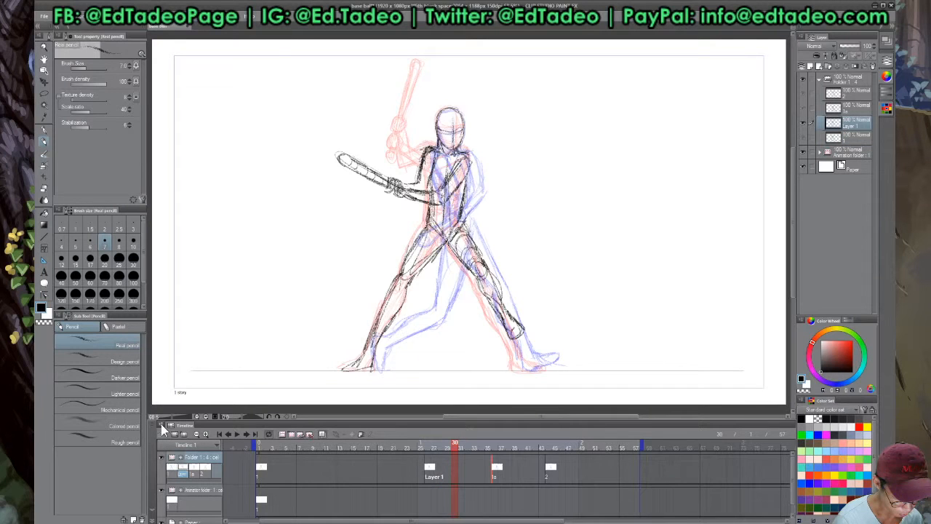
# Set the timeline playback to real time and play the animation
pyautogui.click(161, 424)
pyautogui.moveTo(247, 313)
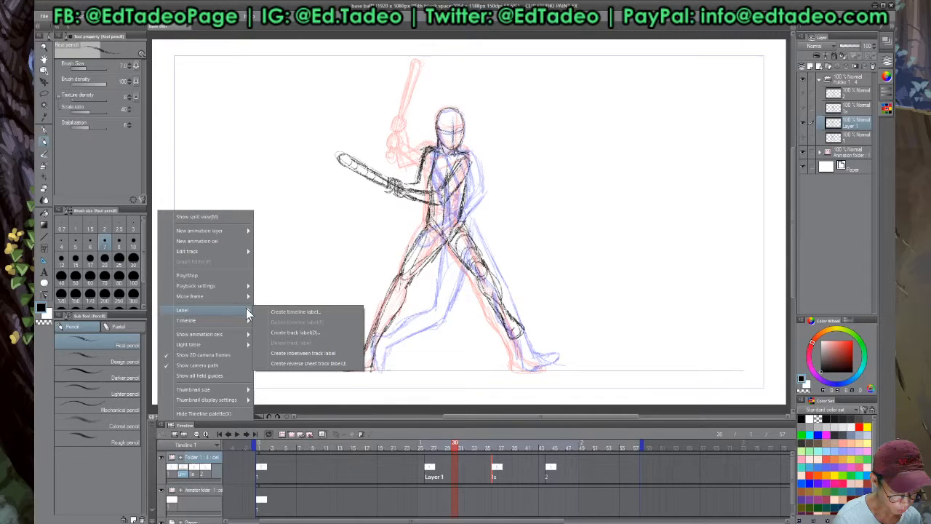
pyautogui.moveTo(244, 286)
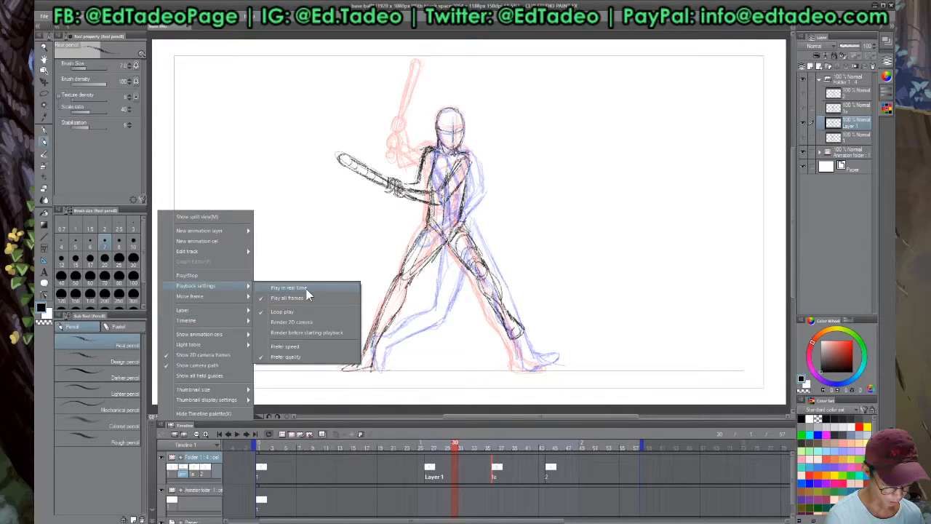
pyautogui.click(306, 288)
pyautogui.click(234, 434)
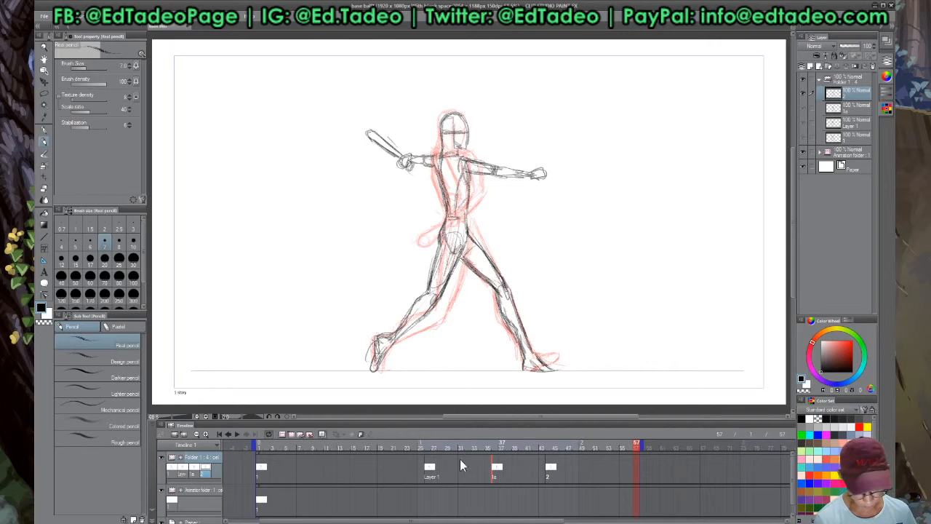
# Set the timeline playback to prefer speed and to render before starting playback
pyautogui.click(161, 421)
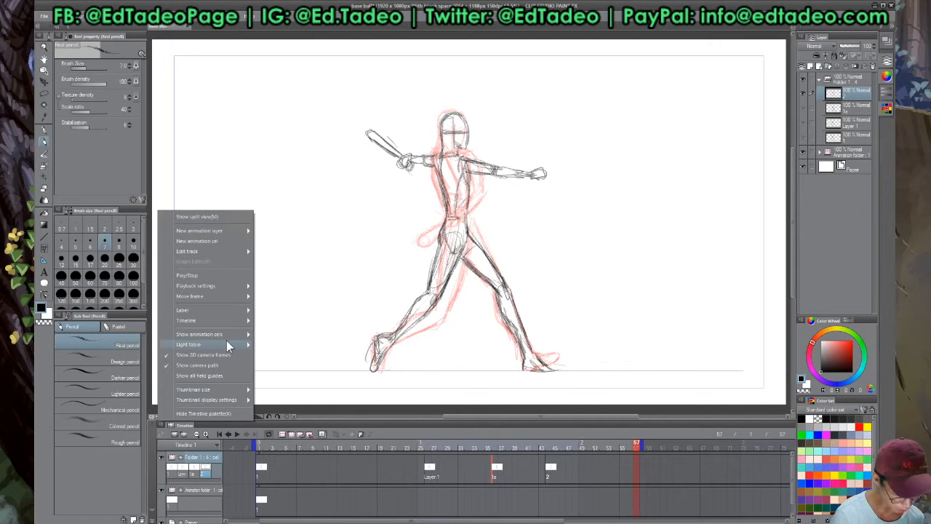
pyautogui.moveTo(244, 345)
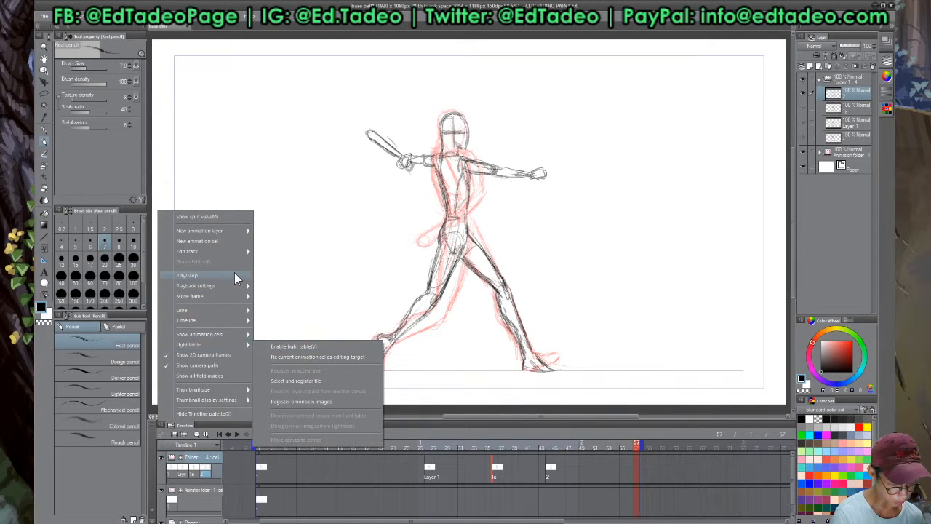
pyautogui.moveTo(251, 286)
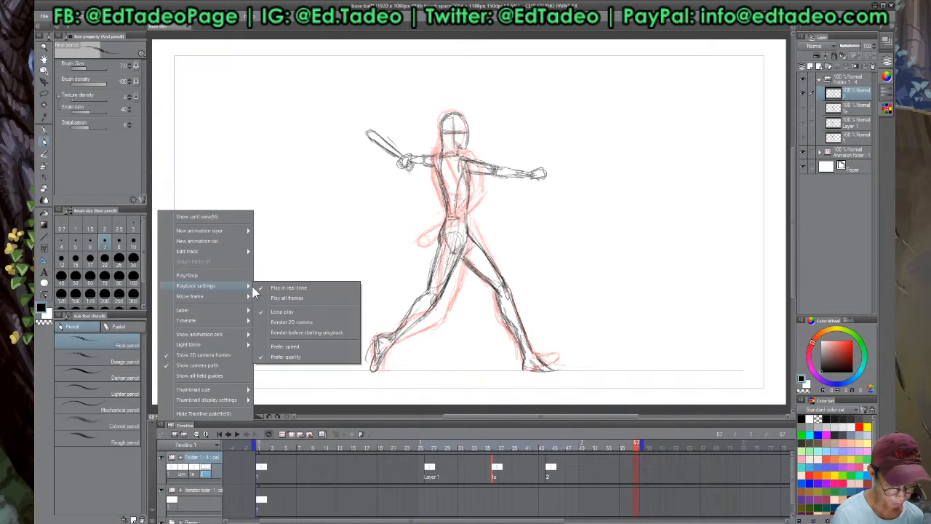
pyautogui.click(309, 347)
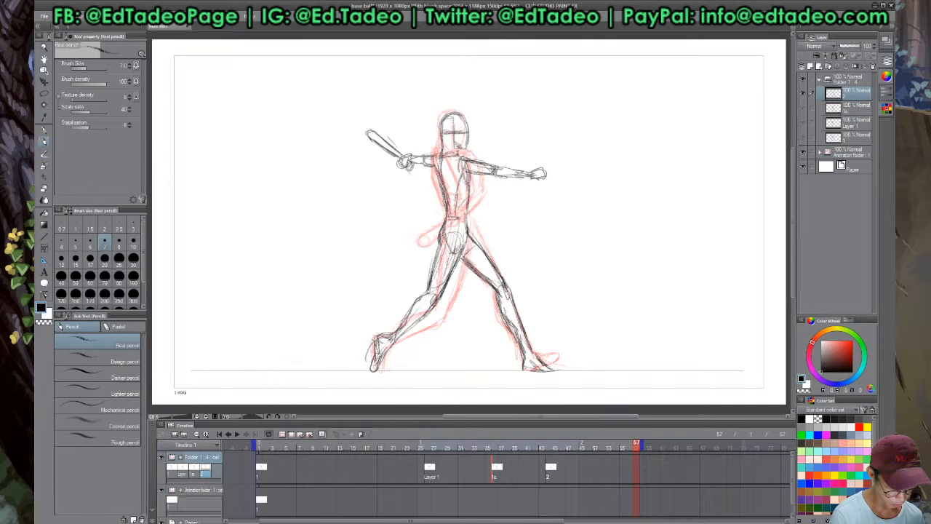
pyautogui.click(161, 424)
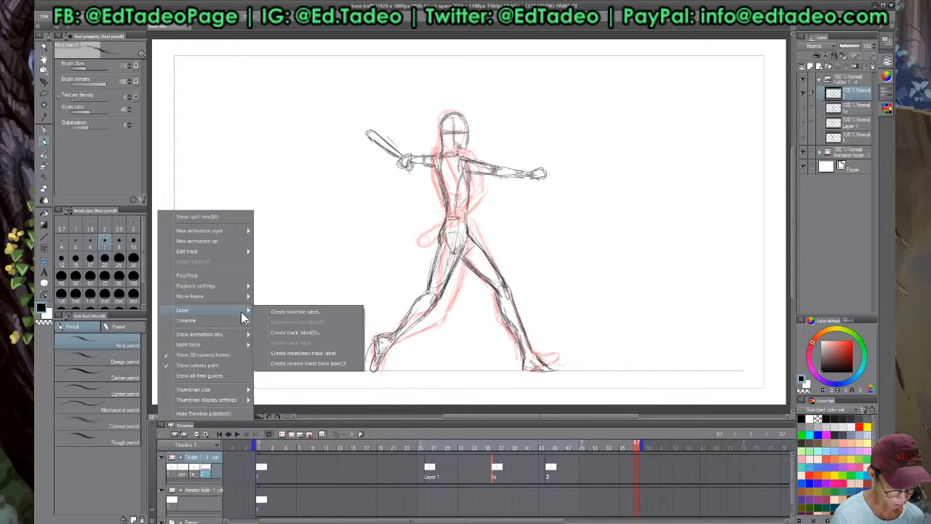
pyautogui.moveTo(240, 286)
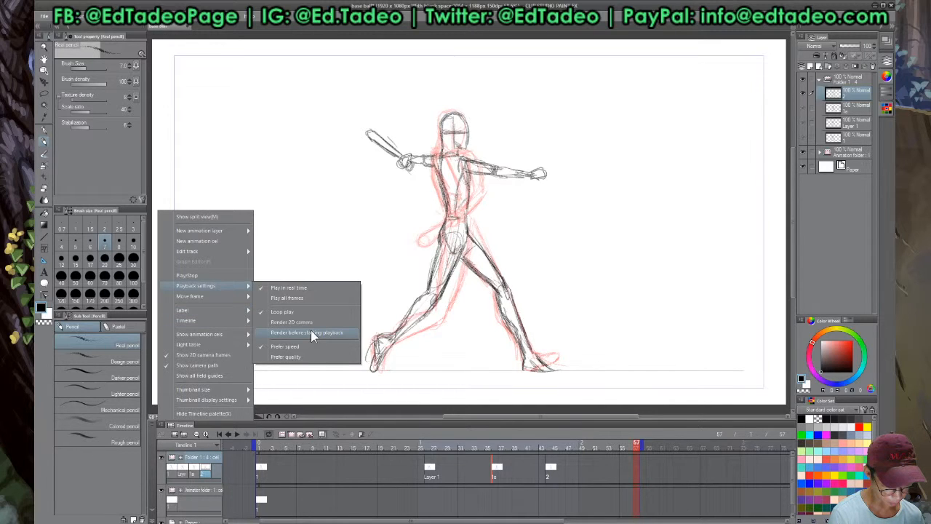
pyautogui.click(311, 332)
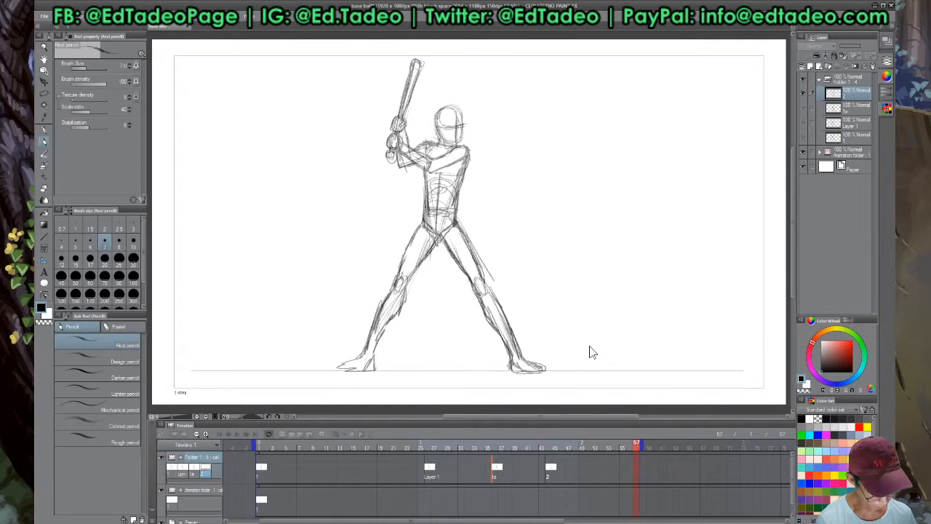
# Review the swing playback with the whole canvas shown small, and stop it near the frame 26 in-between
pyautogui.press('space')
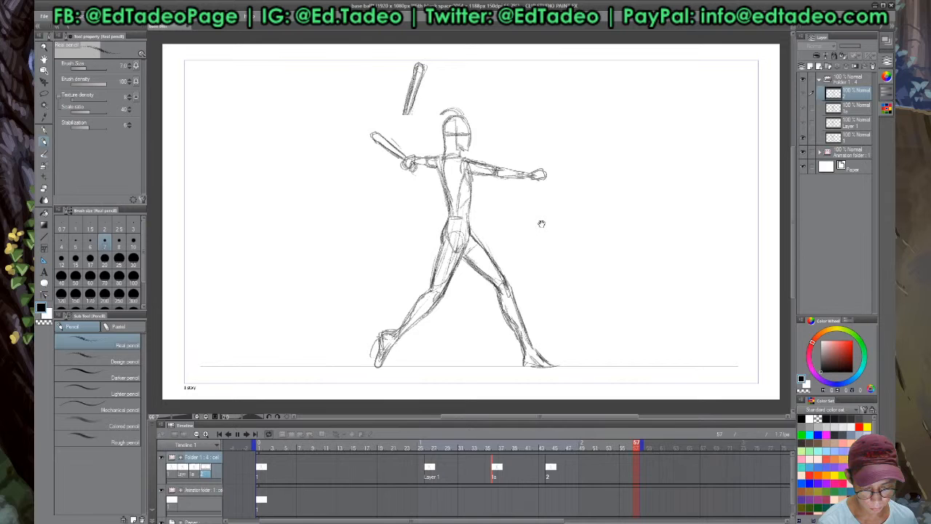
pyautogui.scroll(-3, 541, 223)
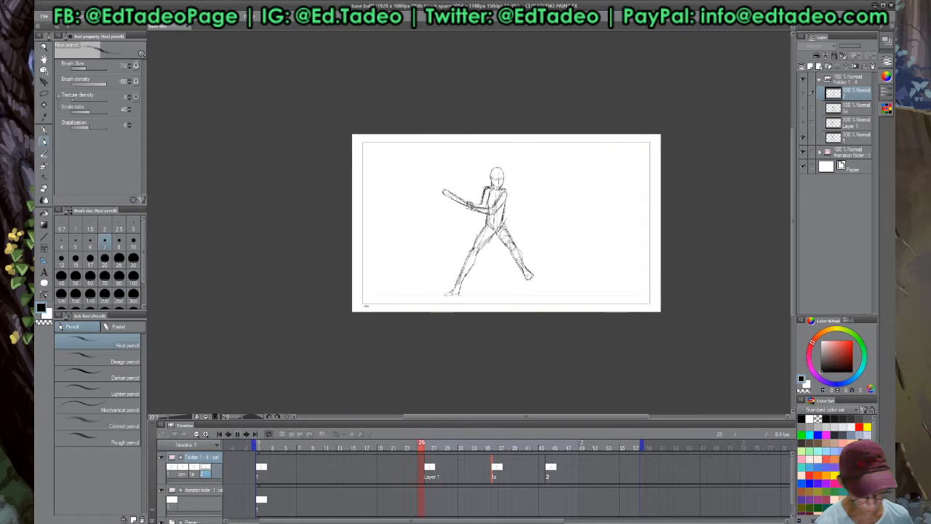
pyautogui.press('space')
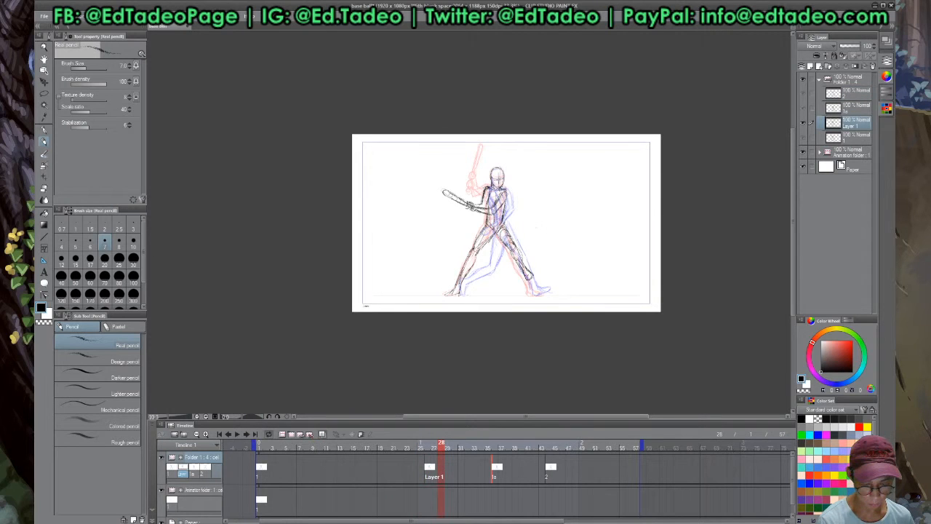
pyautogui.click(420, 446)
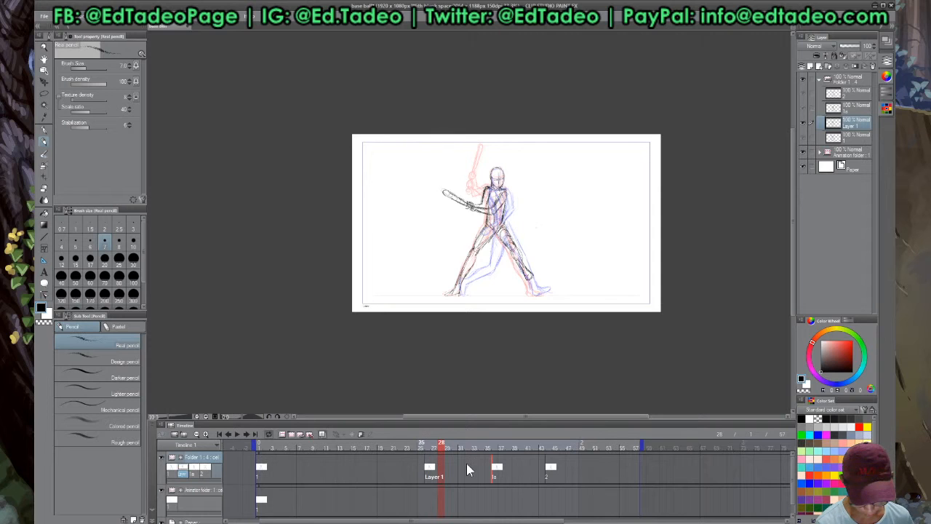
# Go to the in-between drawing at frame 26, inspect its pose up close, and save the animation file
pyautogui.click(429, 449)
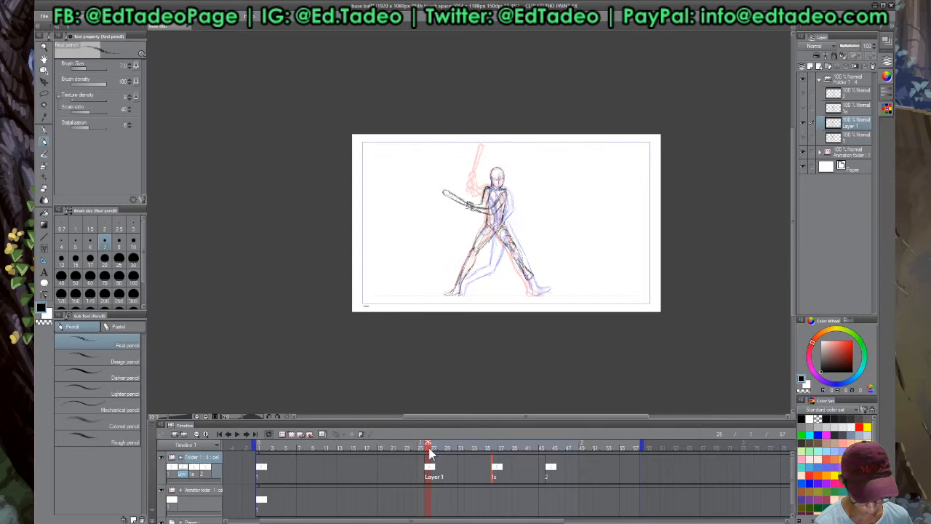
pyautogui.hotkey('ctrl', '+')
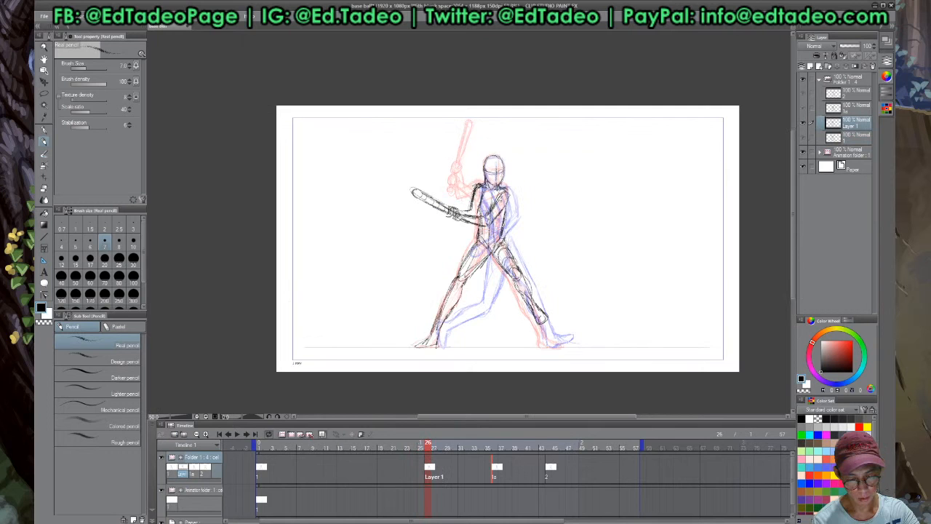
pyautogui.hotkey('ctrl', '+')
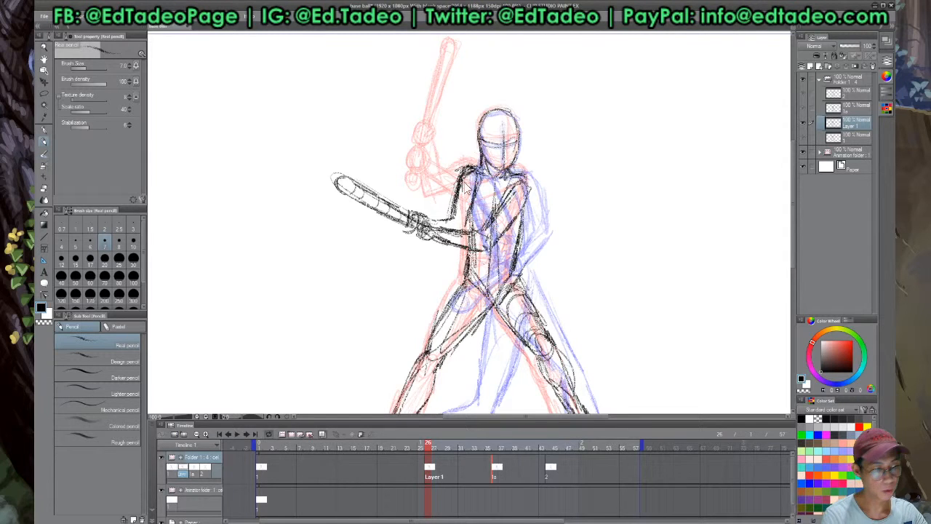
pyautogui.hotkey('ctrl', '0')
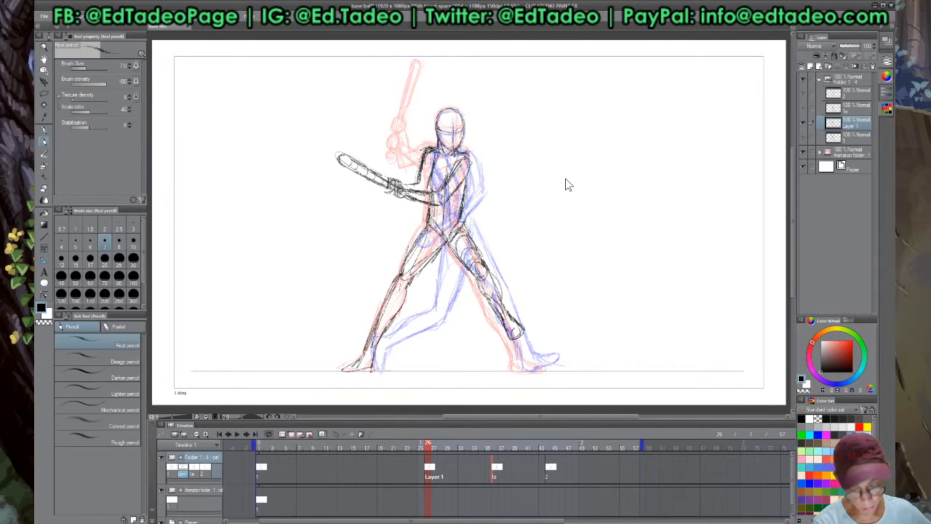
pyautogui.hotkey('ctrl', 's')
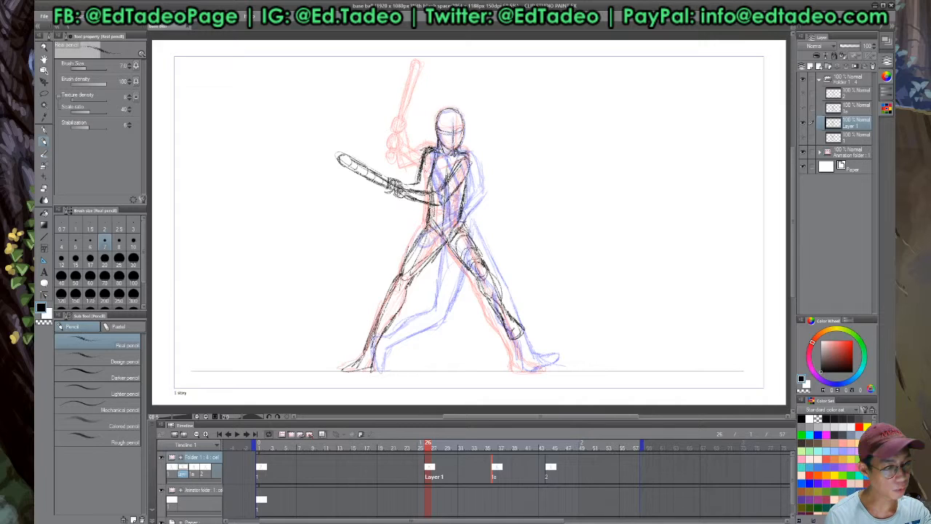
# Erase the batter's bent arm on the bat side and sketch it as a raised, curved arm from shoulder to grip
pyautogui.press('e')
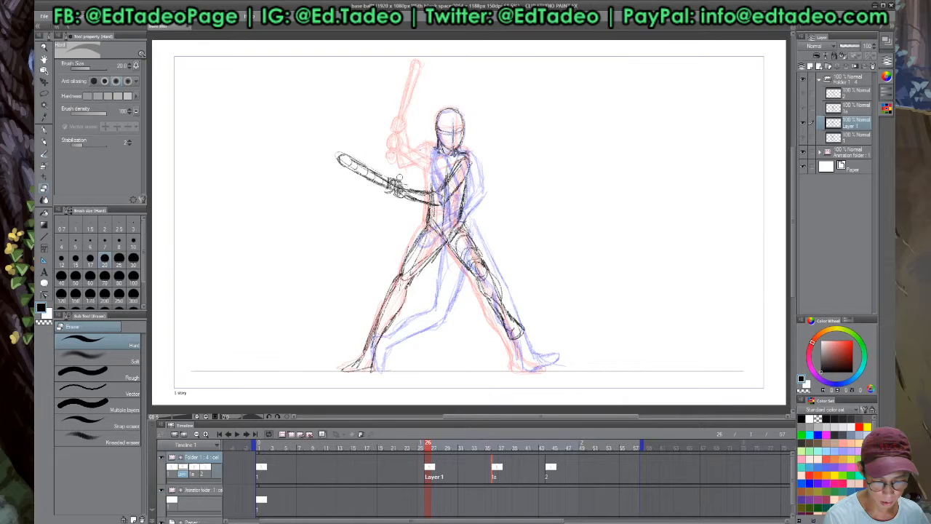
pyautogui.press('p')
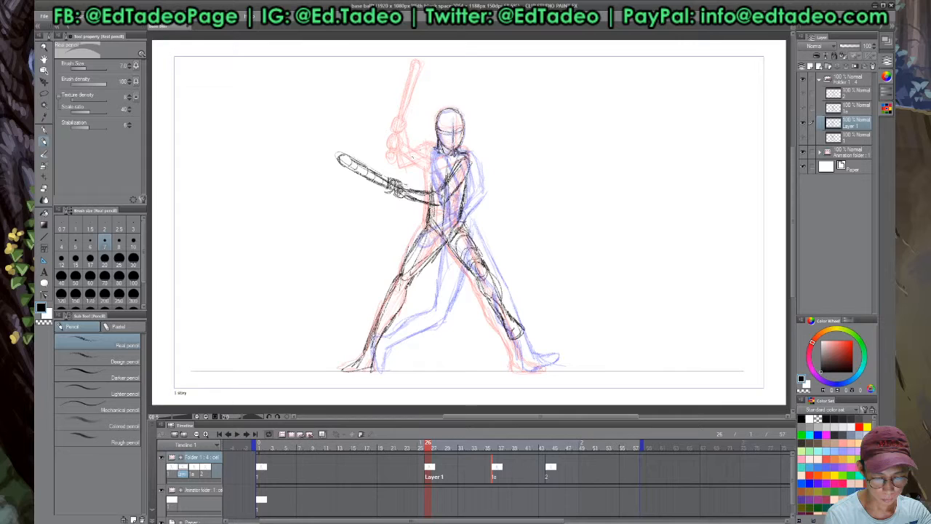
pyautogui.moveTo(413, 152)
pyautogui.mouseDown()
pyautogui.moveTo(428, 146)
pyautogui.moveTo(397, 174)
pyautogui.mouseUp()
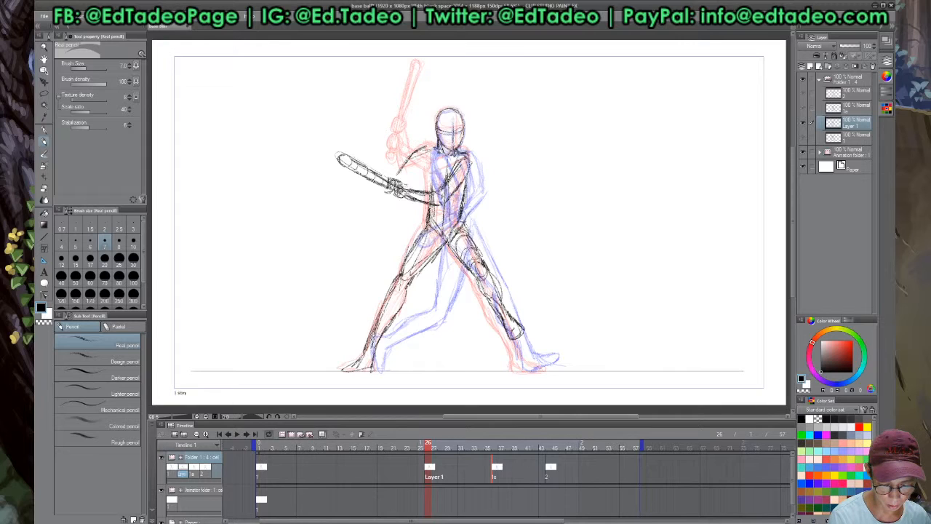
pyautogui.moveTo(429, 147); pyautogui.dragTo(393, 178)
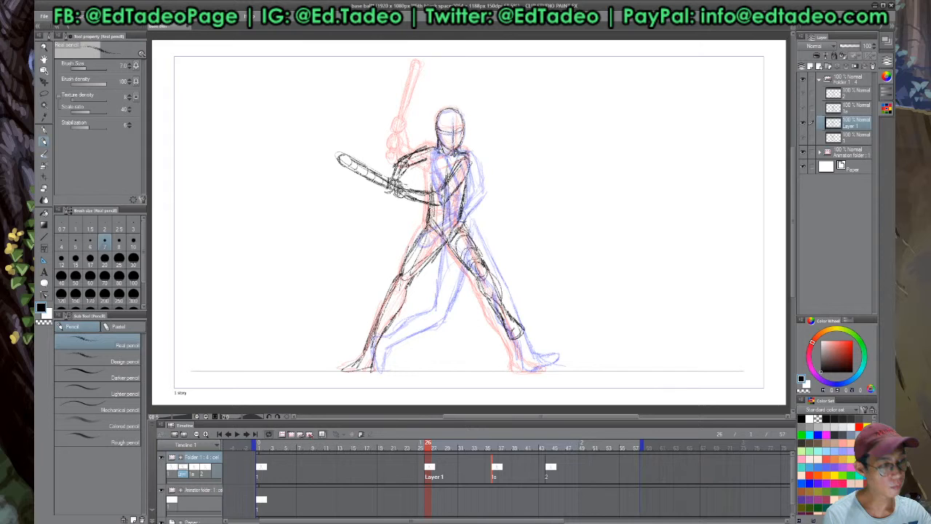
# Erase the curved arm outline and redraw a straighter arm from the shoulder to the bat, with a rounded hand at the grip
pyautogui.press('e')
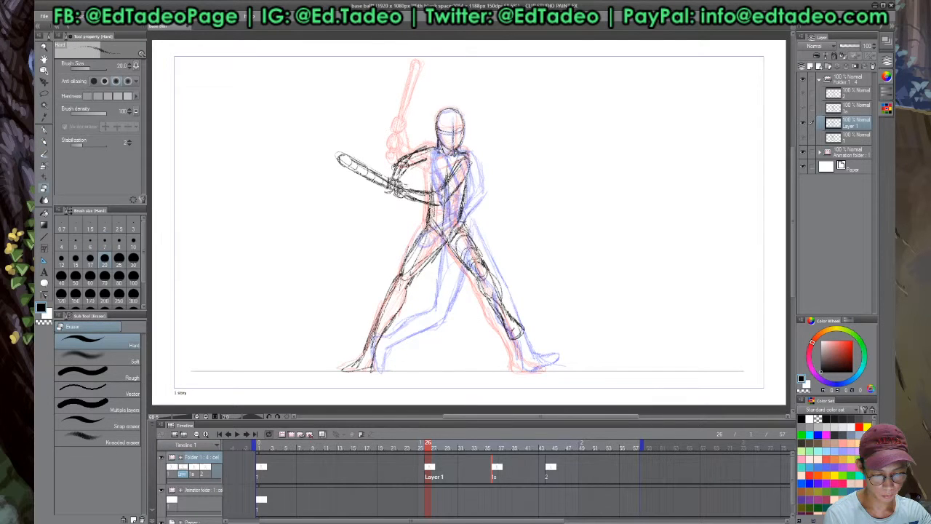
pyautogui.moveTo(416, 154); pyautogui.dragTo(397, 167)
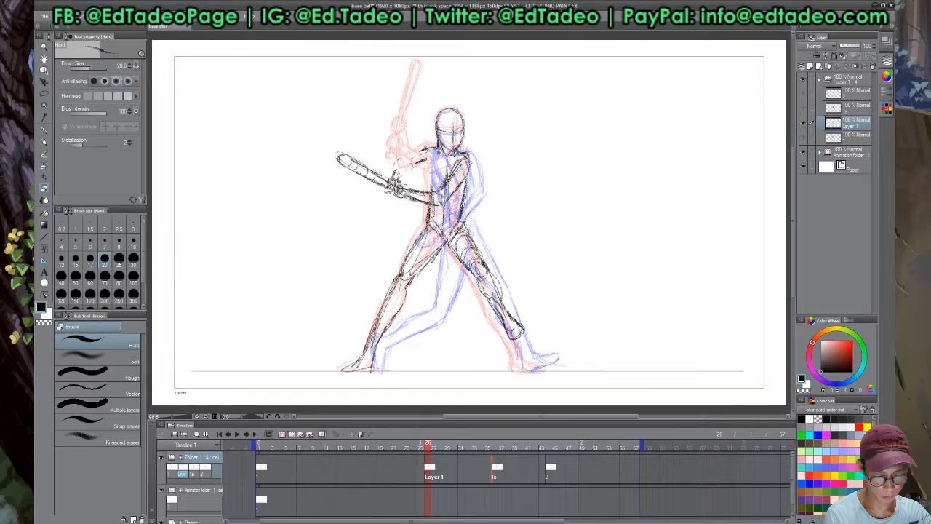
pyautogui.press('p')
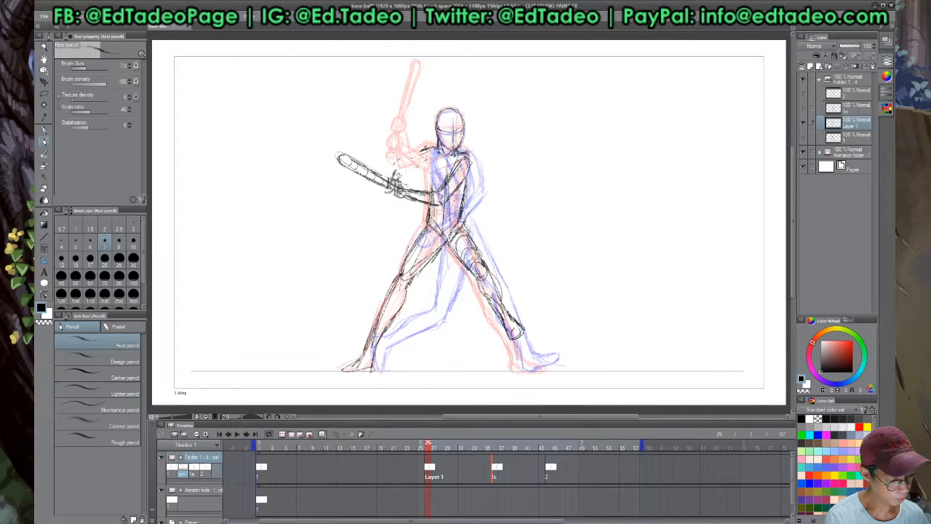
pyautogui.moveTo(415, 169); pyautogui.dragTo(428, 186)
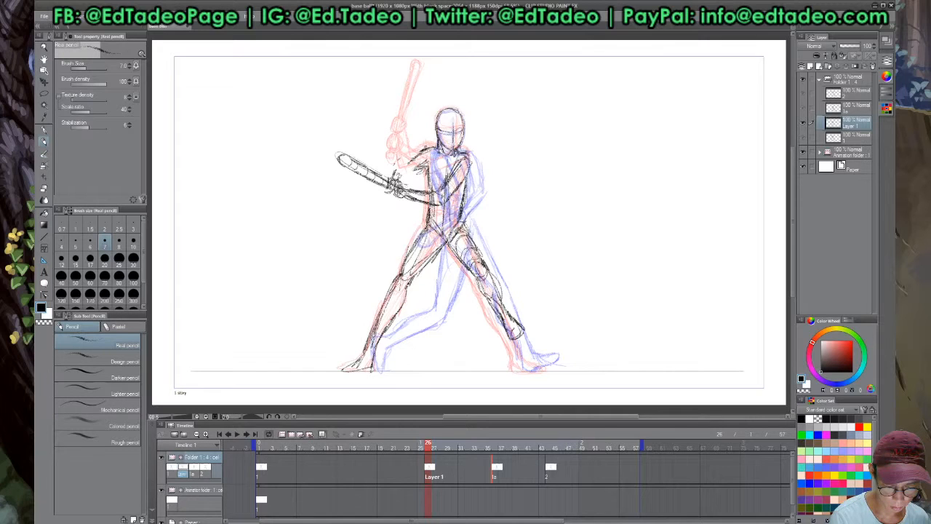
pyautogui.moveTo(393, 171); pyautogui.dragTo(401, 180)
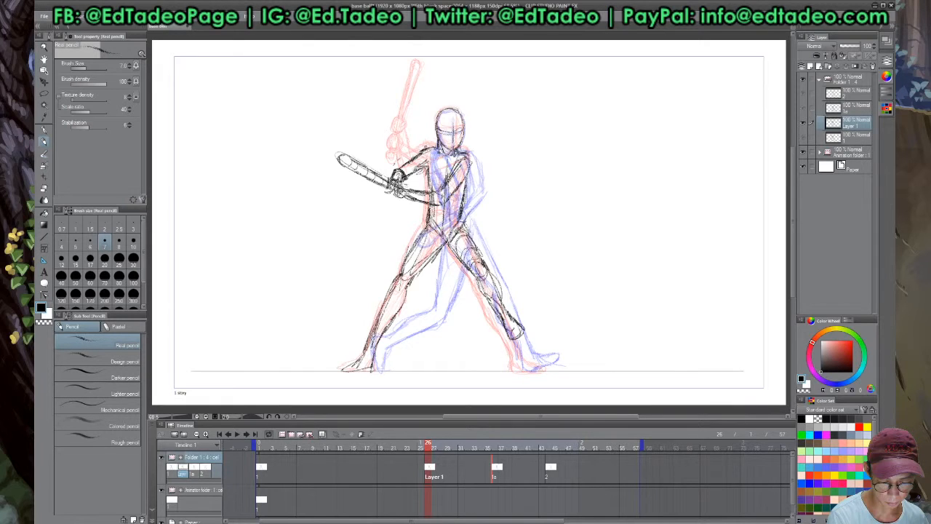
pyautogui.moveTo(422, 150); pyautogui.dragTo(424, 172)
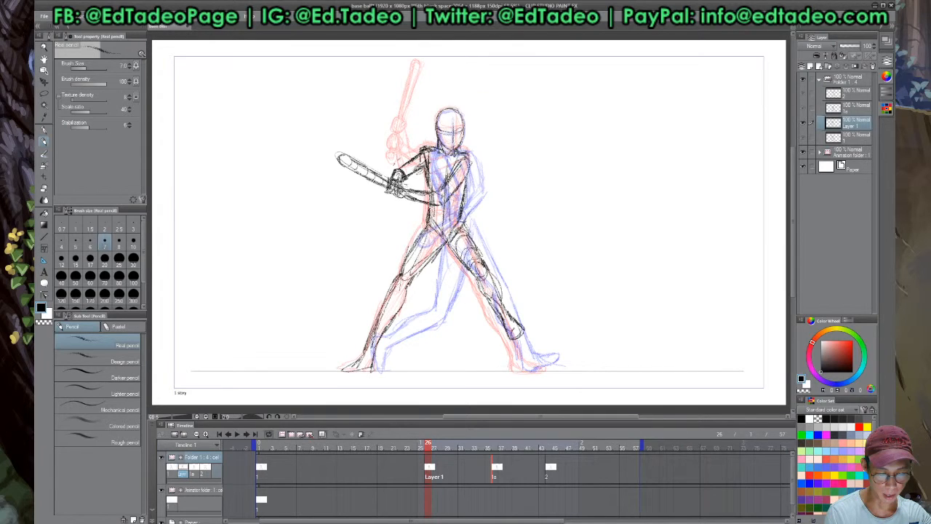
# Erase the batter's bat from the drawing at frame 26
pyautogui.press('e')
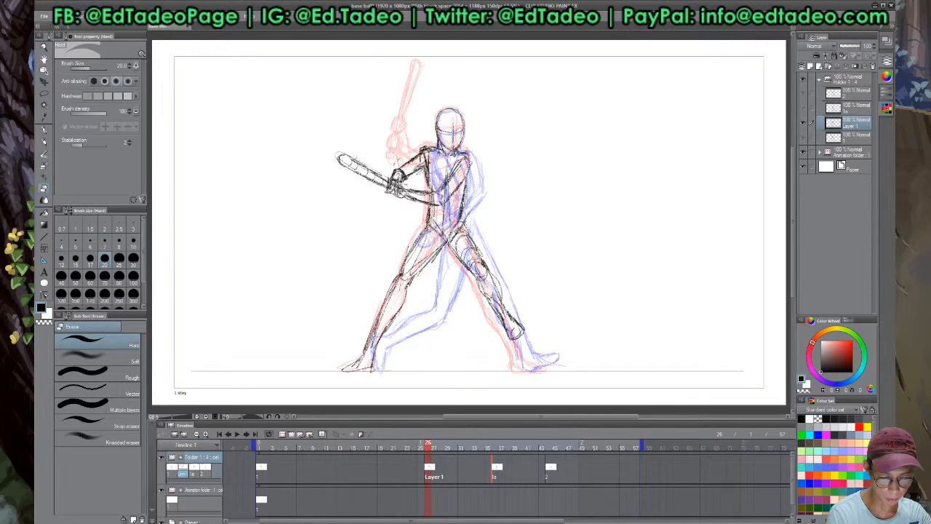
pyautogui.moveTo(339, 158); pyautogui.dragTo(351, 176)
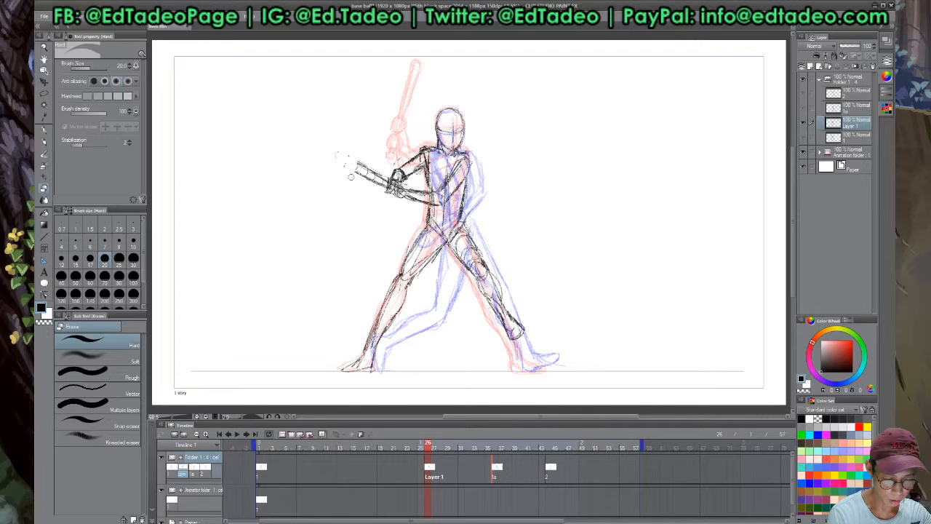
pyautogui.moveTo(350, 176); pyautogui.dragTo(384, 185)
# Redraw the lower gripping hand at frame 26 as a rounded outline and erase the rough lines inside it
pyautogui.press('p')
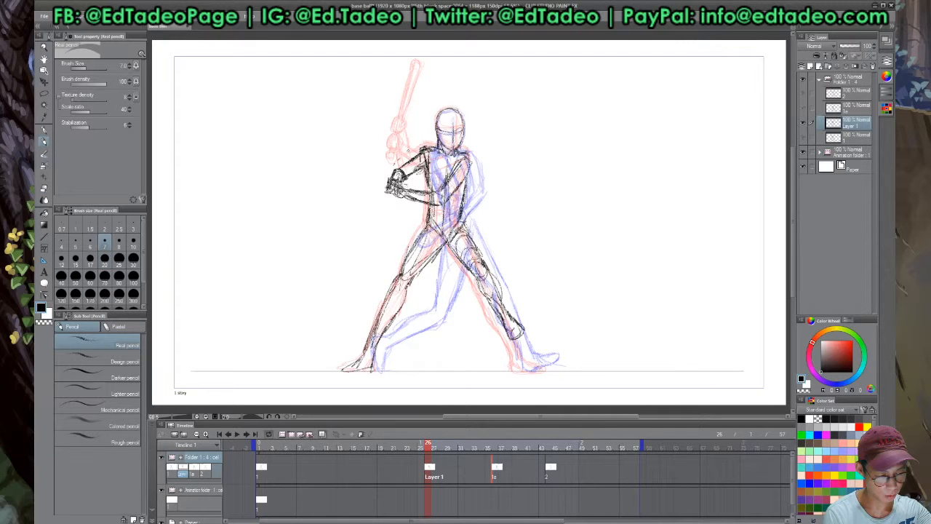
pyautogui.moveTo(388, 180); pyautogui.dragTo(386, 190)
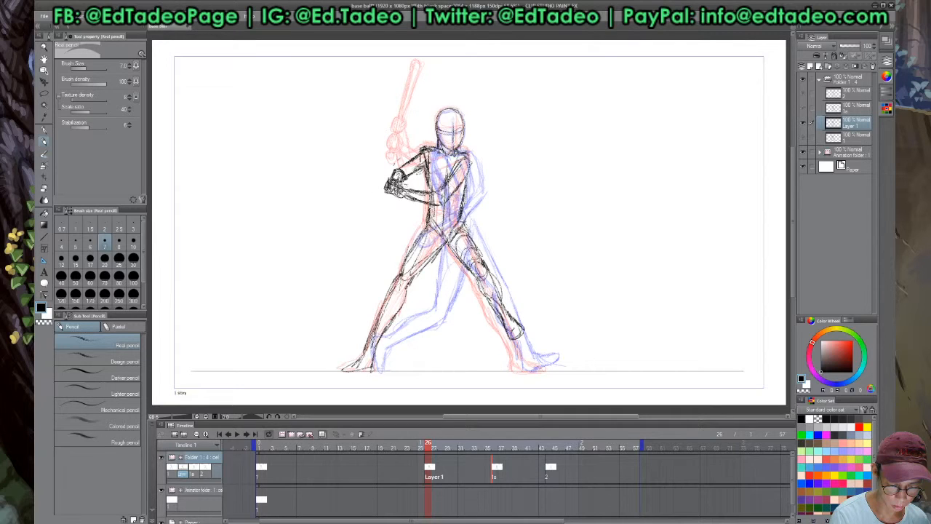
pyautogui.press('e')
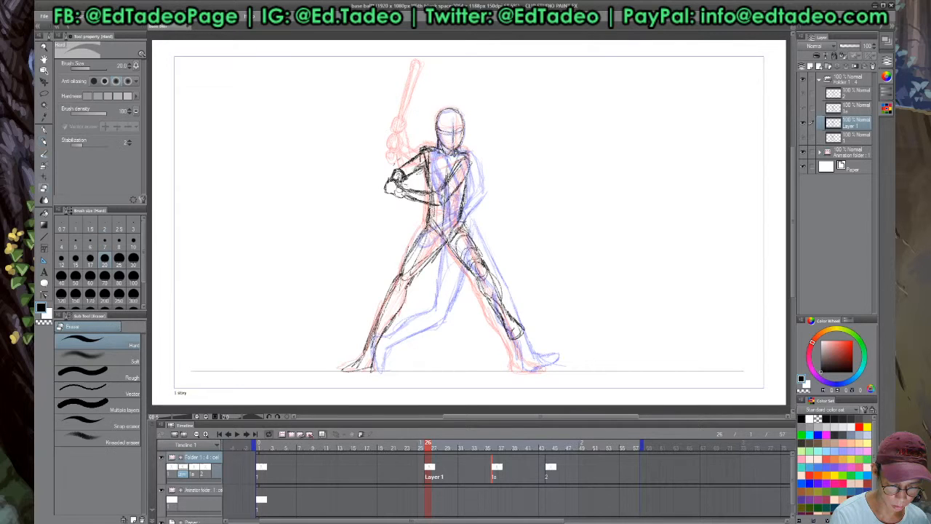
pyautogui.moveTo(396, 186); pyautogui.dragTo(399, 192)
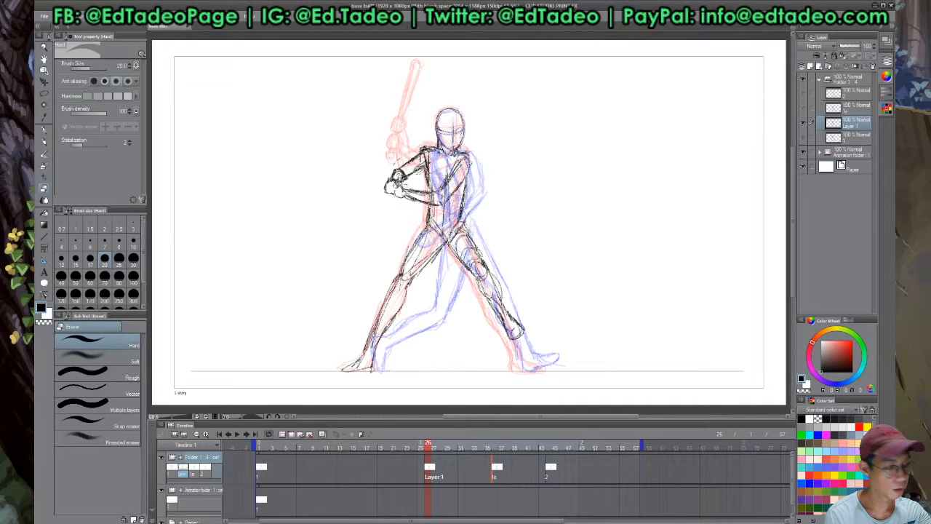
# Sketch a new bat slanting back and slightly upward from the batter's hands, and refine the lower hand's grip
pyautogui.press('p')
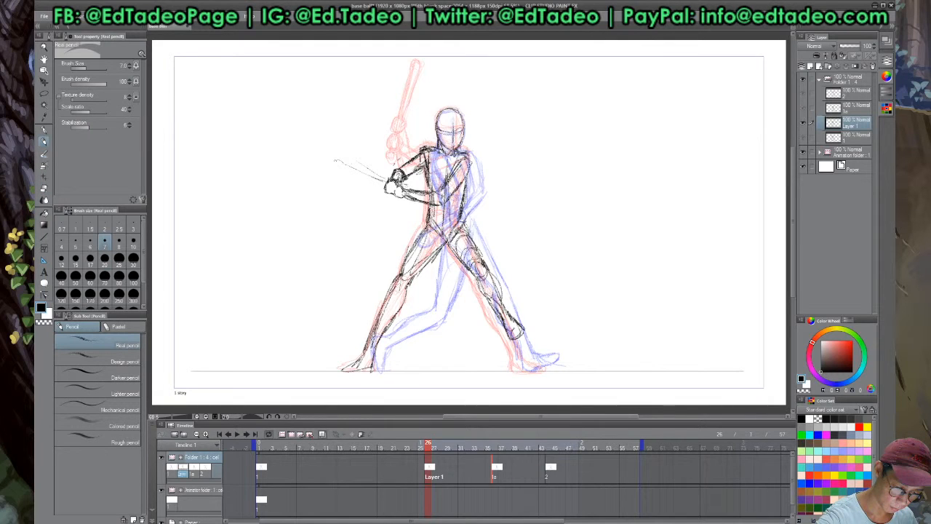
pyautogui.moveTo(331, 158); pyautogui.dragTo(365, 182)
pyautogui.moveTo(332, 156); pyautogui.dragTo(384, 177)
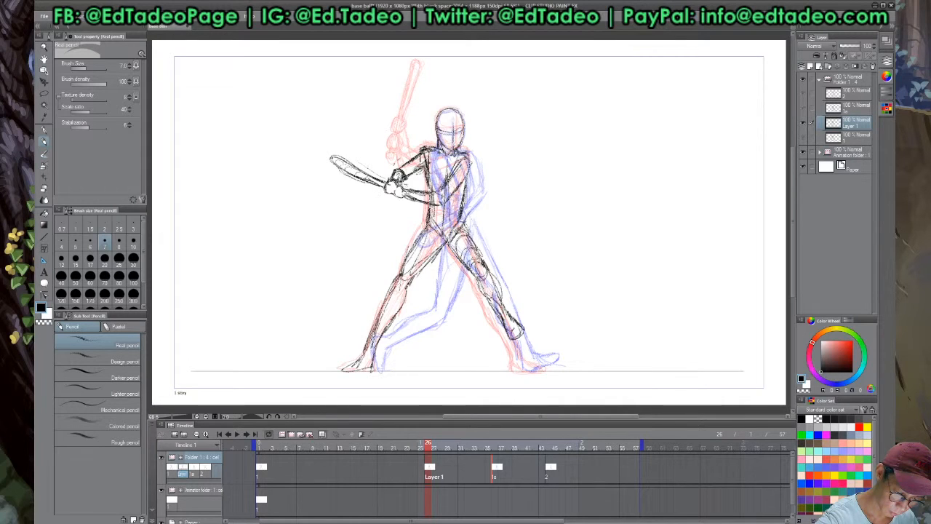
pyautogui.moveTo(390, 184); pyautogui.dragTo(399, 195)
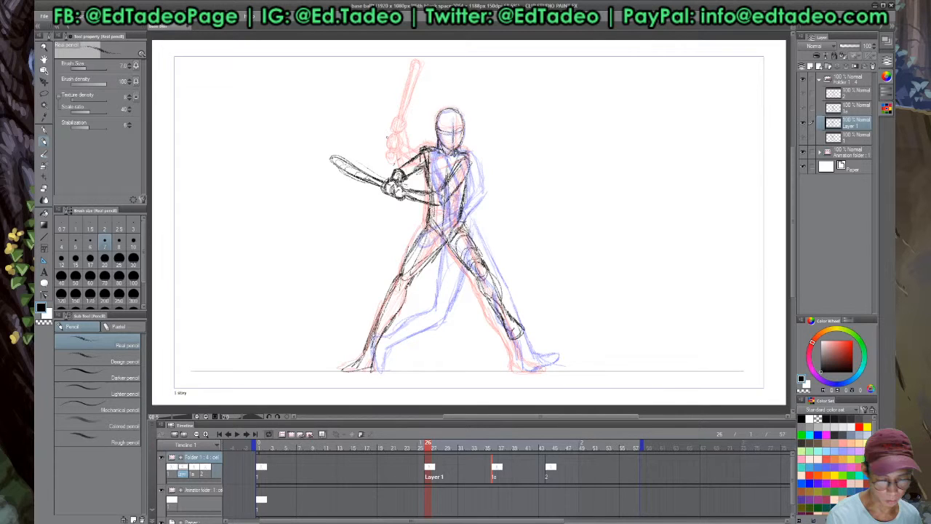
# Erase the slanted bat and the lower hand, and redraw them with the bat held nearly upright
pyautogui.press('e')
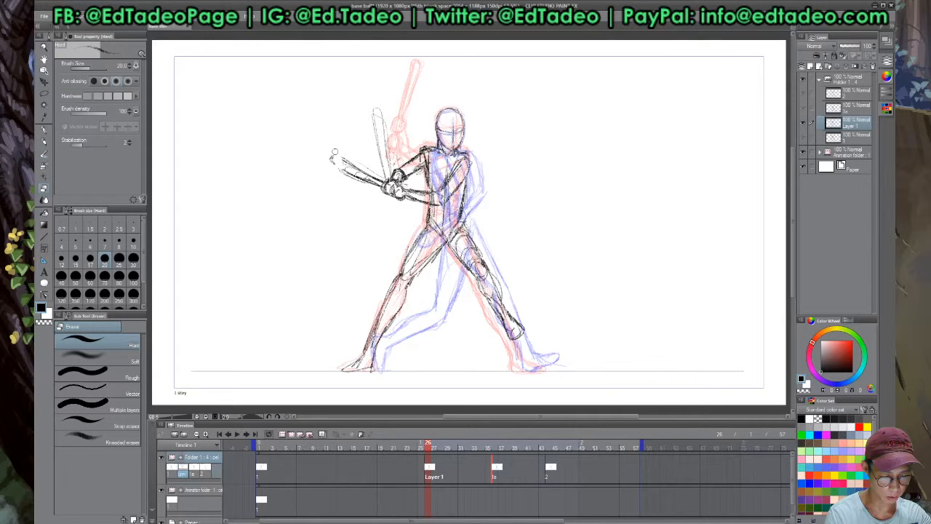
pyautogui.moveTo(335, 152); pyautogui.dragTo(381, 179)
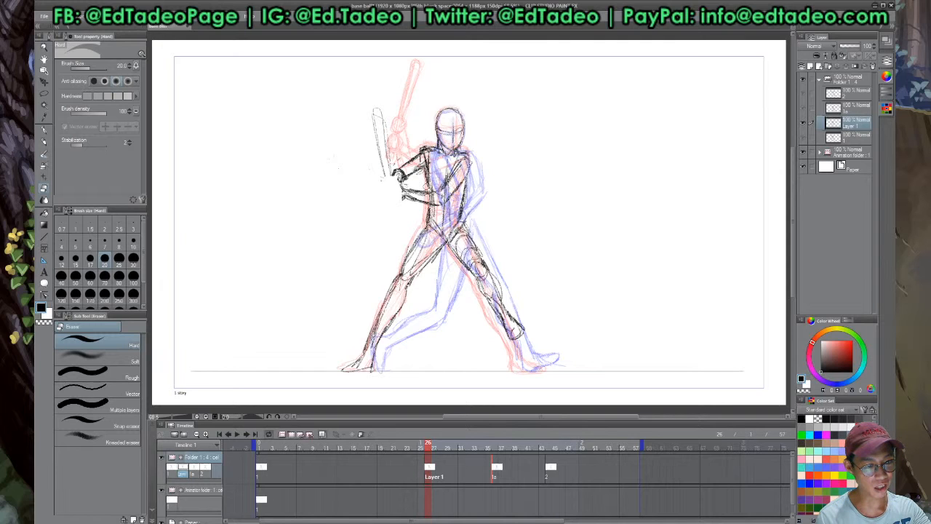
pyautogui.press('p')
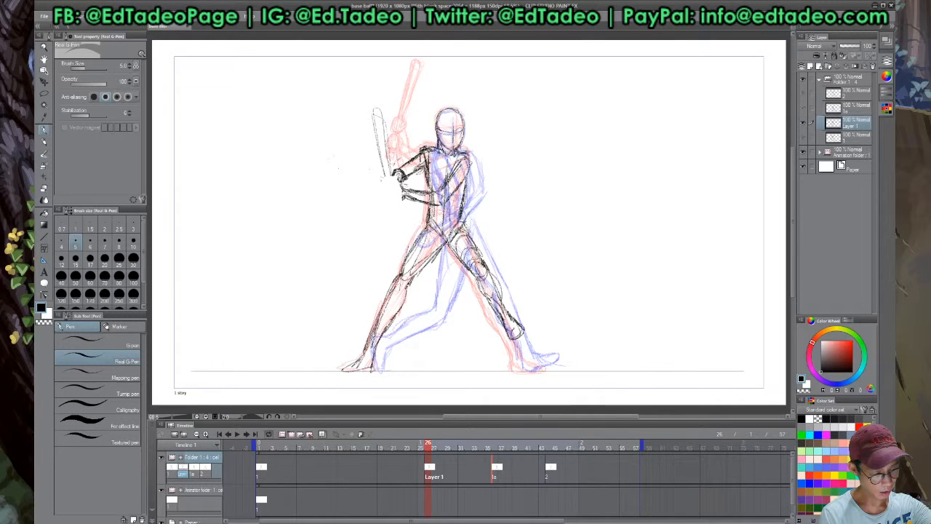
pyautogui.press('p')
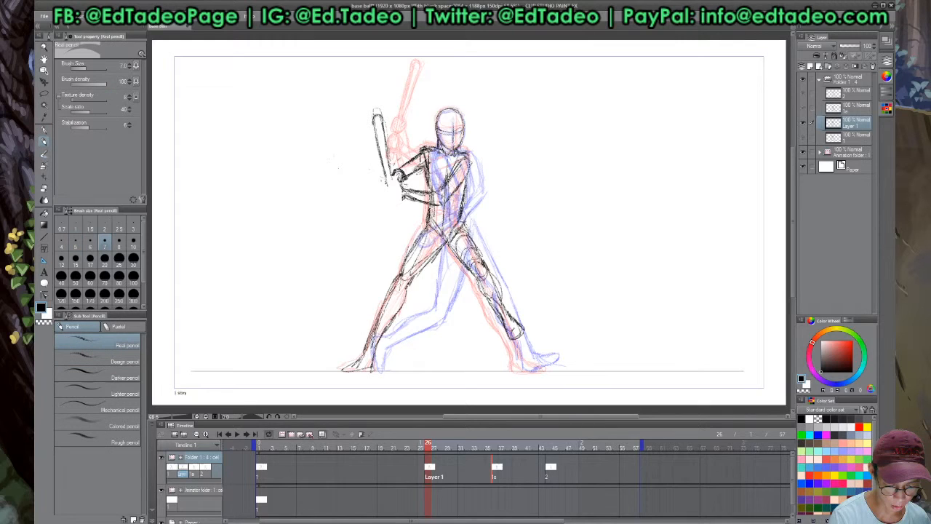
pyautogui.moveTo(387, 178); pyautogui.dragTo(393, 191)
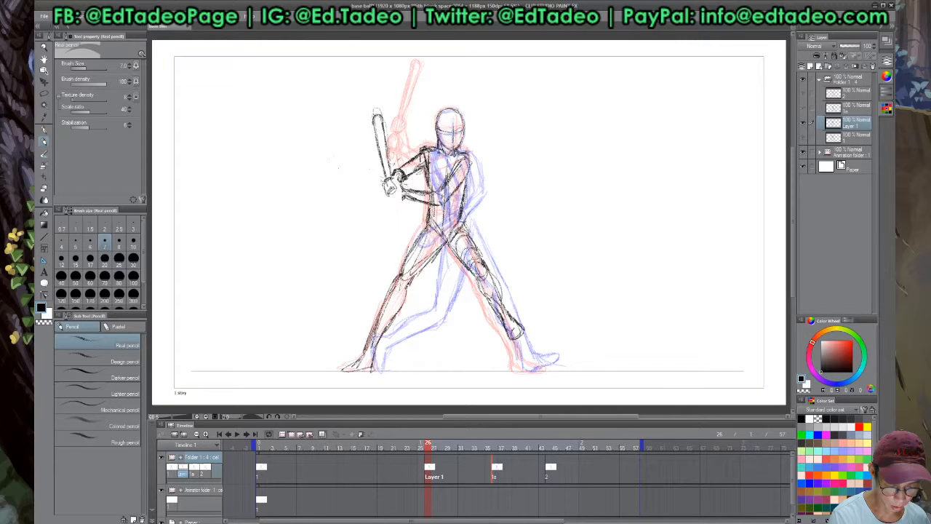
pyautogui.moveTo(391, 186); pyautogui.dragTo(422, 199)
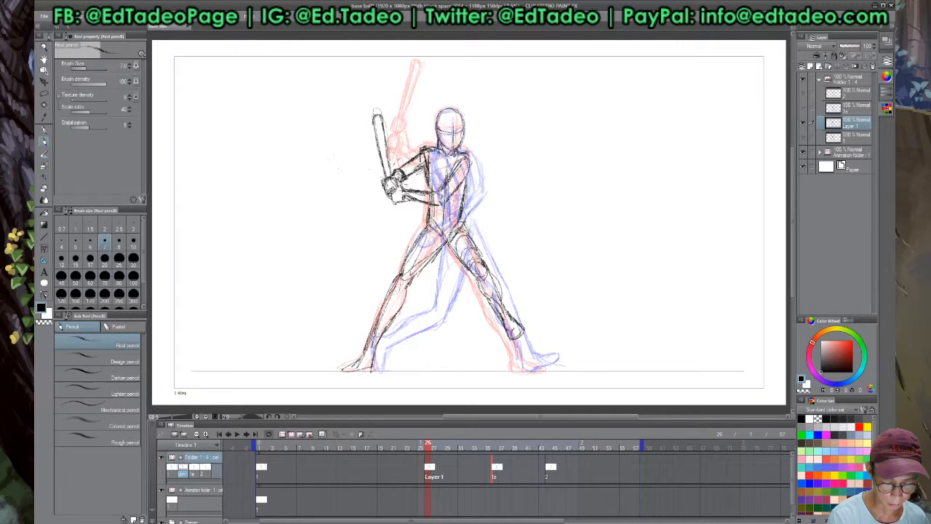
# Clean up the lower forearm and redraw its upper and lower contours from the gripping hand to the torso
pyautogui.press('e')
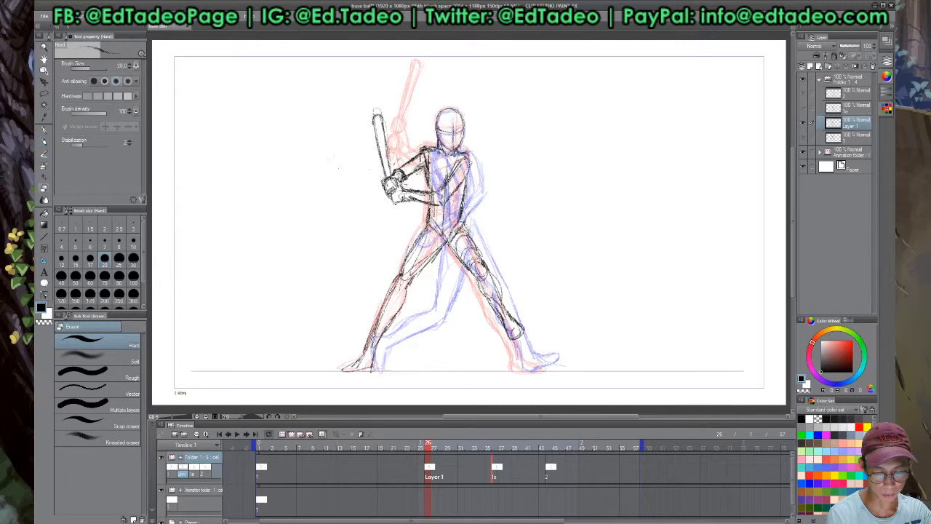
pyautogui.moveTo(400, 197); pyautogui.dragTo(421, 199)
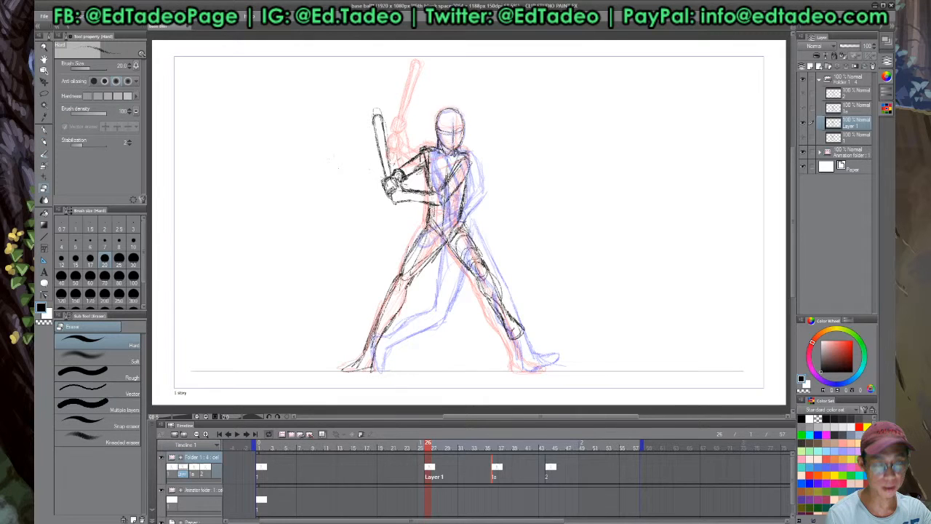
pyautogui.press('p')
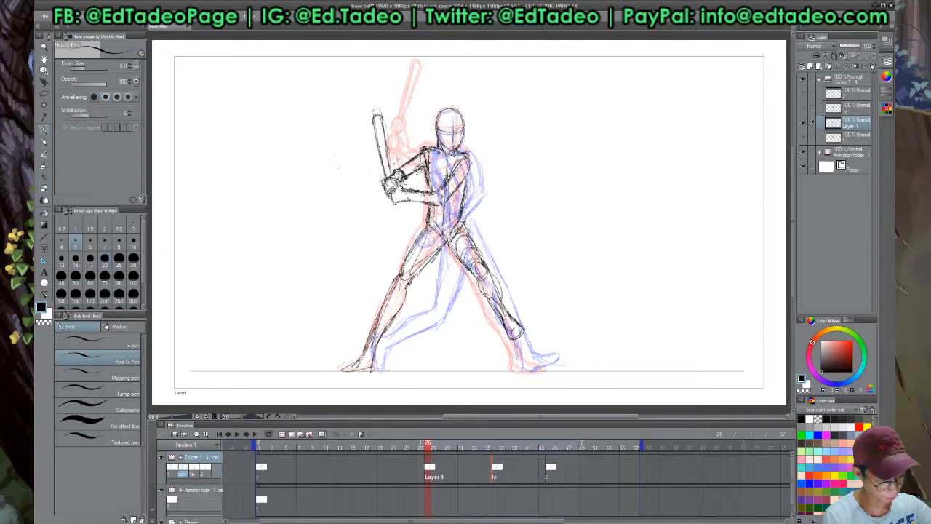
pyautogui.press('p')
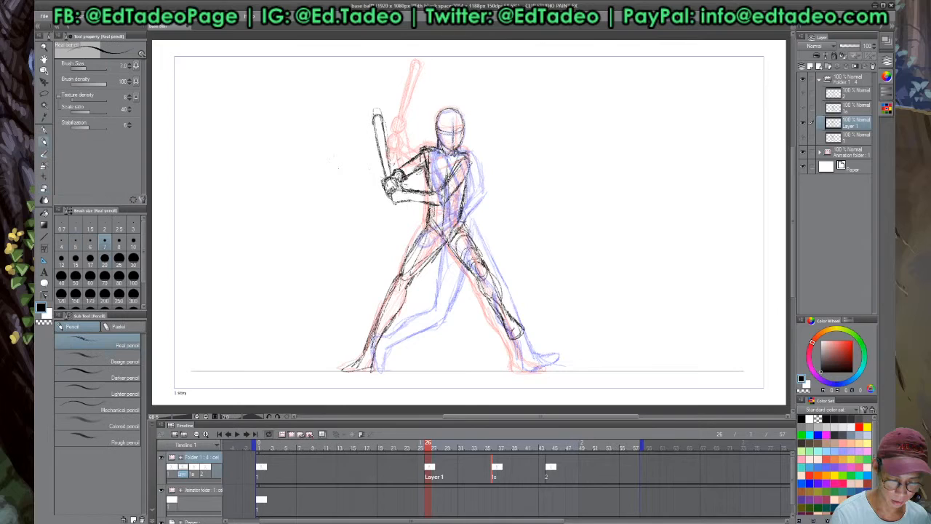
pyautogui.moveTo(400, 191); pyautogui.dragTo(432, 193)
pyautogui.moveTo(394, 202); pyautogui.dragTo(438, 204)
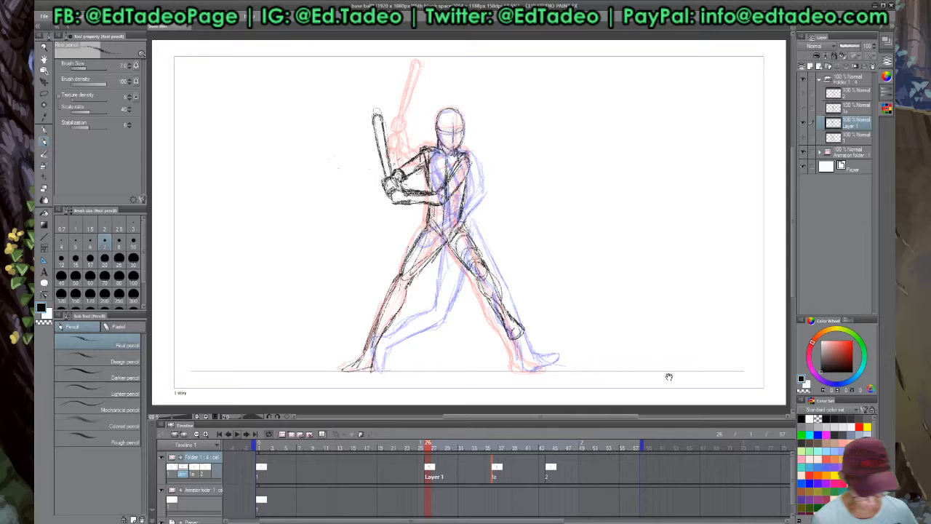
# Play back the animation to check the swing, and return to the Layer 1 cel at frame 26
pyautogui.press('Return')
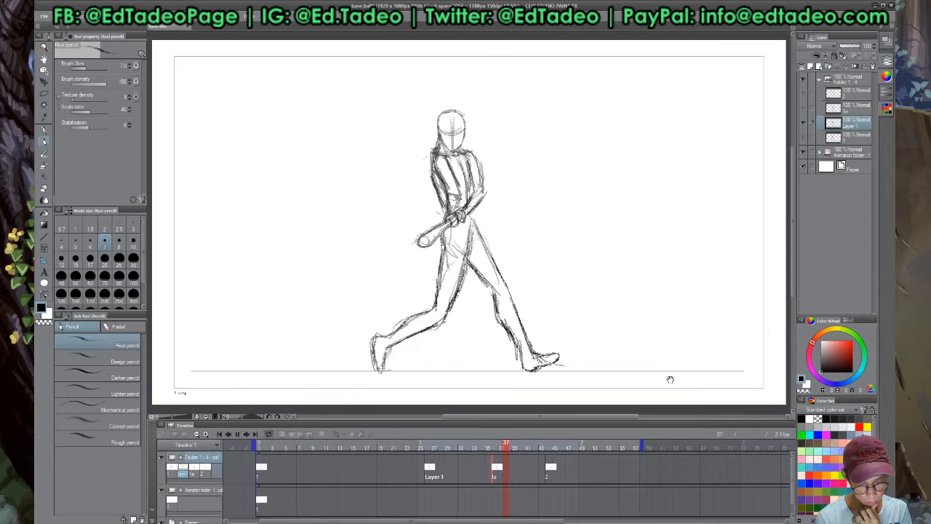
pyautogui.press('Return')
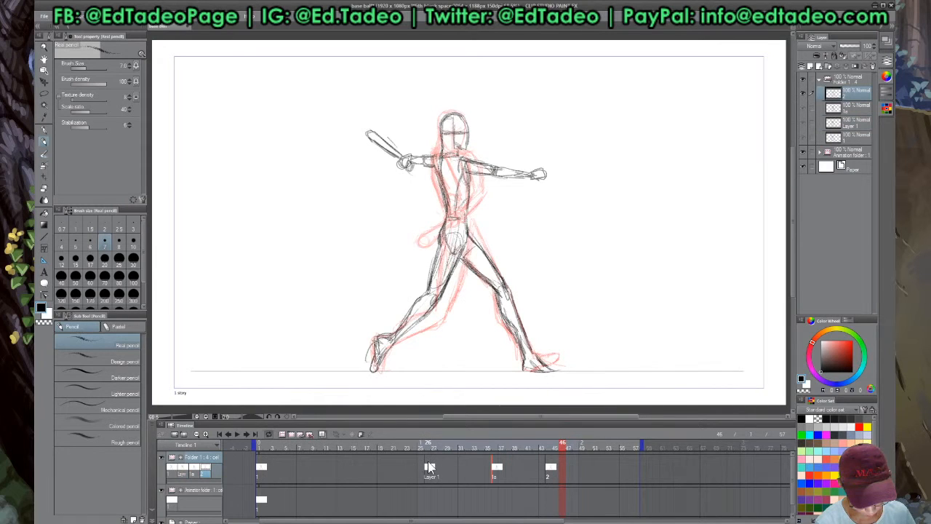
pyautogui.click(429, 467)
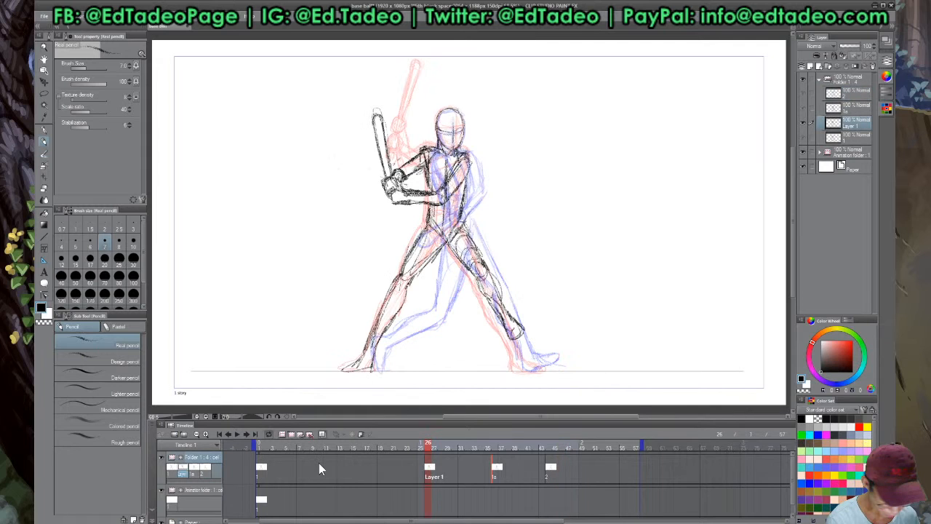
pyautogui.click(182, 433)
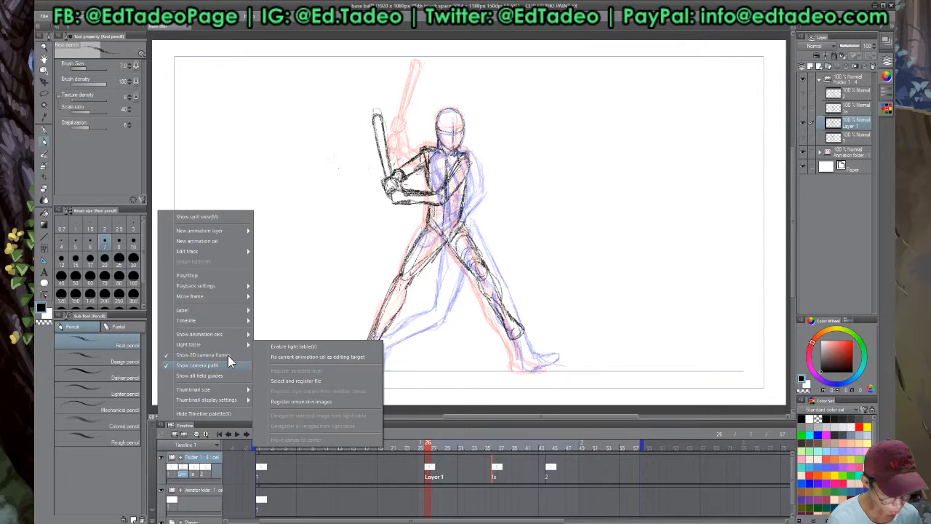
pyautogui.moveTo(225, 334)
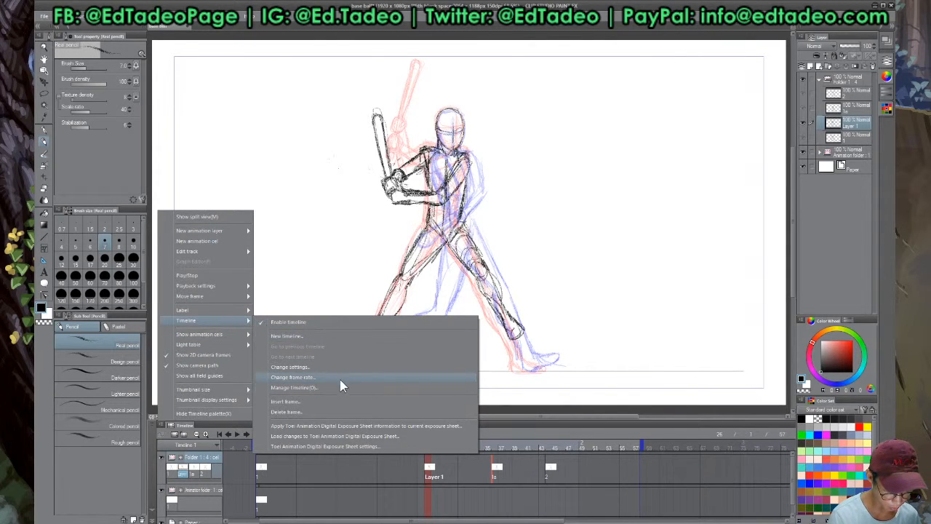
pyautogui.press('Escape')
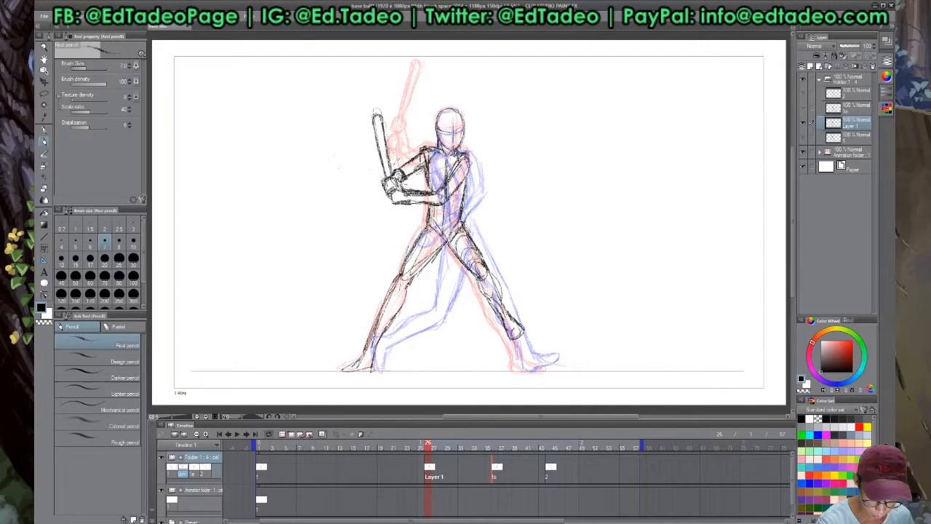
# Darken the contours of the batter's legs and rear foot on the frame 26 drawing
pyautogui.moveTo(477, 277); pyautogui.dragTo(508, 314)
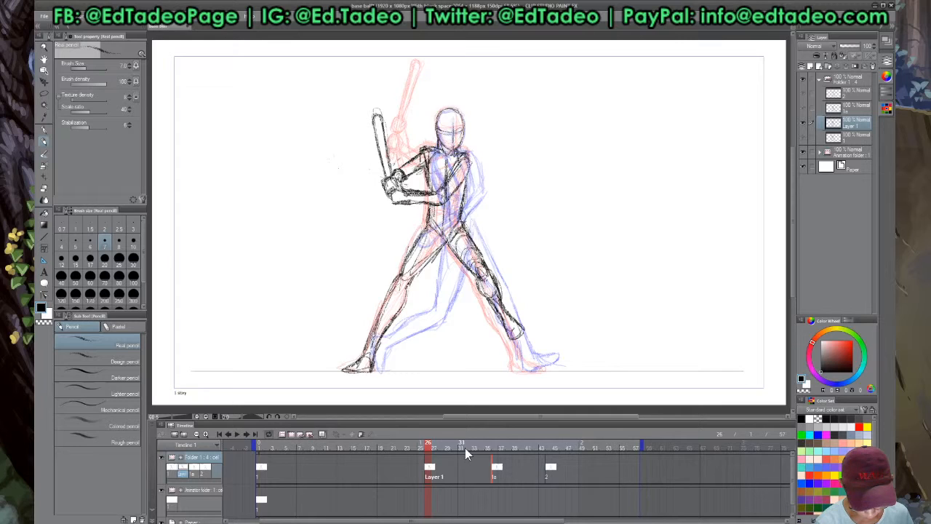
# Add a new animation cel at frame 32 and move it to frame 52 on the timeline
pyautogui.click(476, 471)
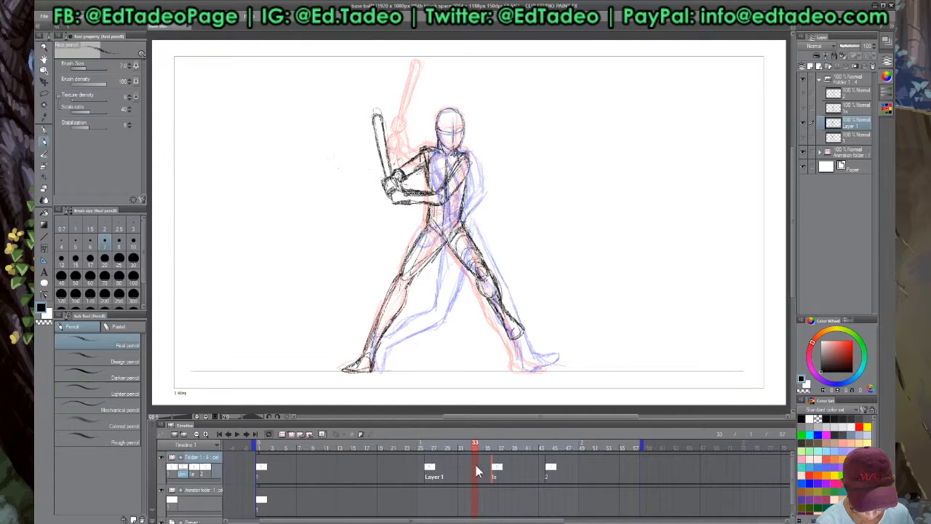
pyautogui.click(468, 451)
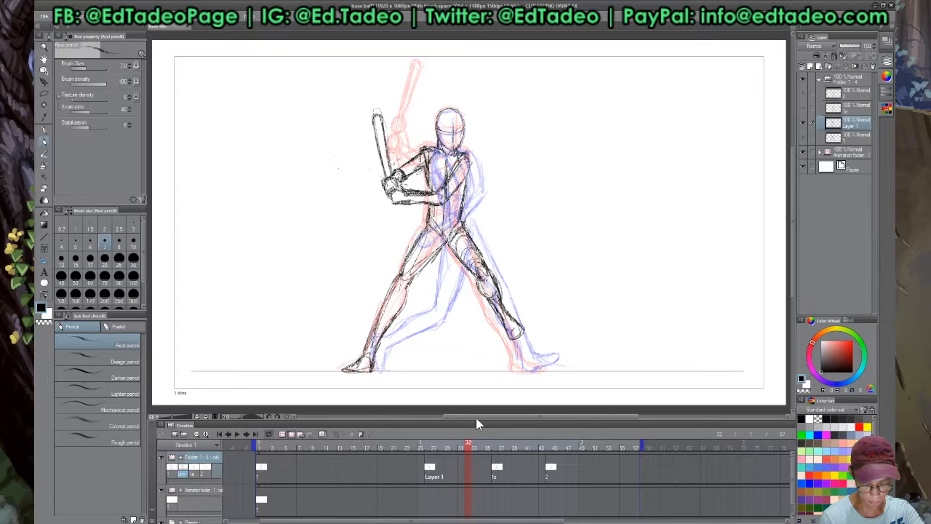
pyautogui.hotkey('ctrl', 'shift', 'n')
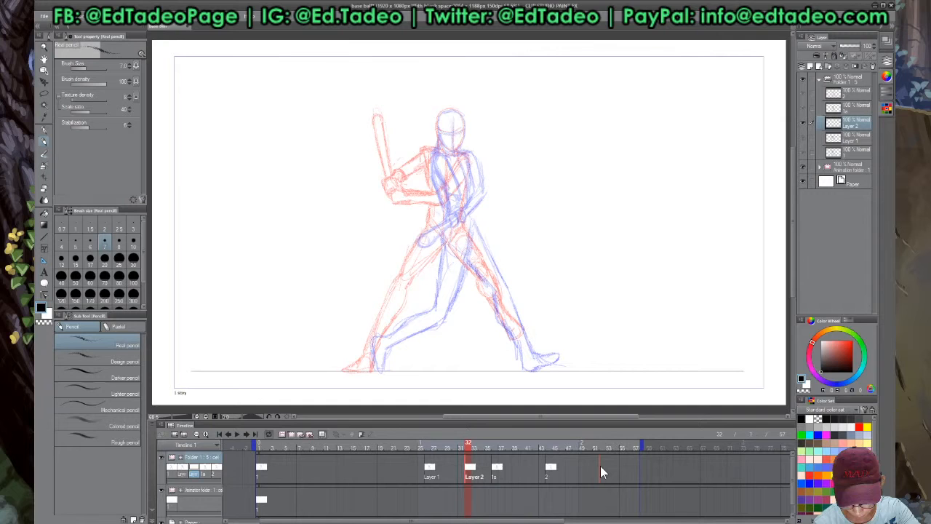
pyautogui.click(602, 470)
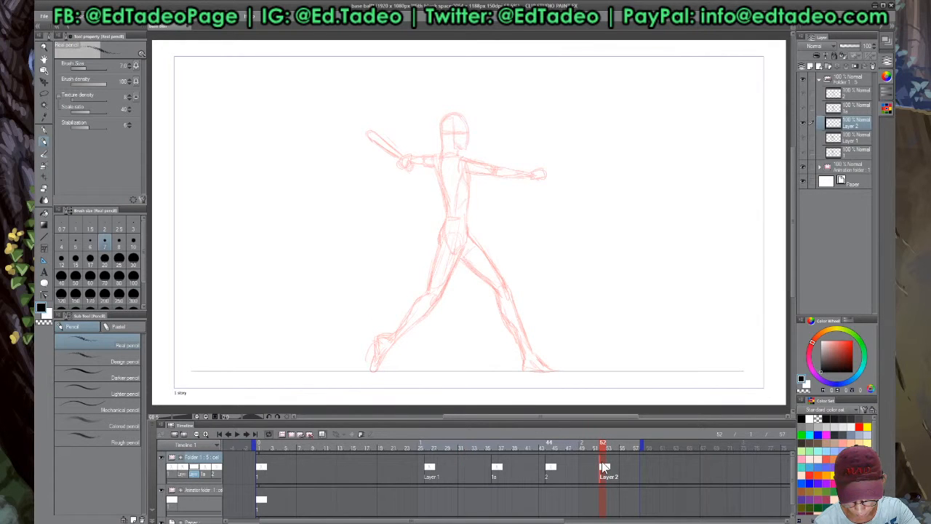
# Compare with the frame 44 pose, then sketch the batter's lowered head with facial guidelines on the Layer 2 cel at frame 52
pyautogui.press('Left')
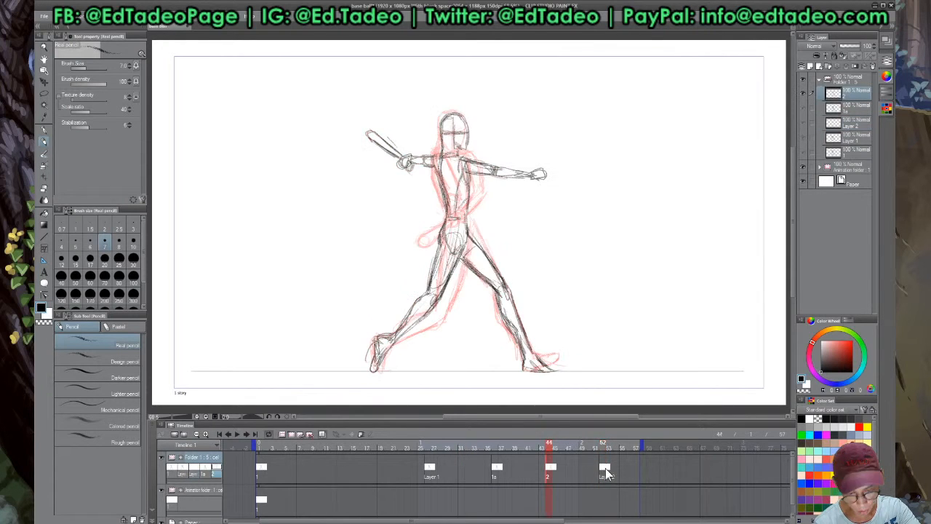
pyautogui.click(603, 448)
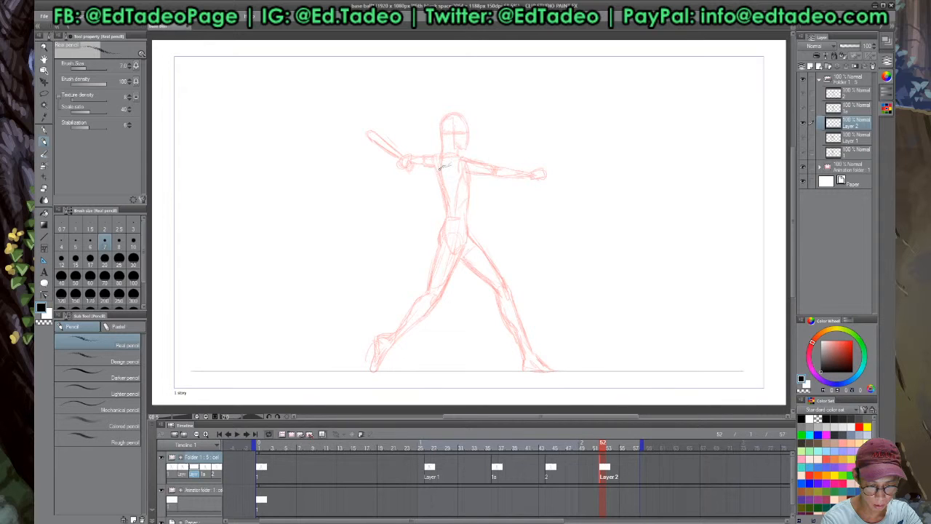
pyautogui.moveTo(440, 166); pyautogui.dragTo(441, 164)
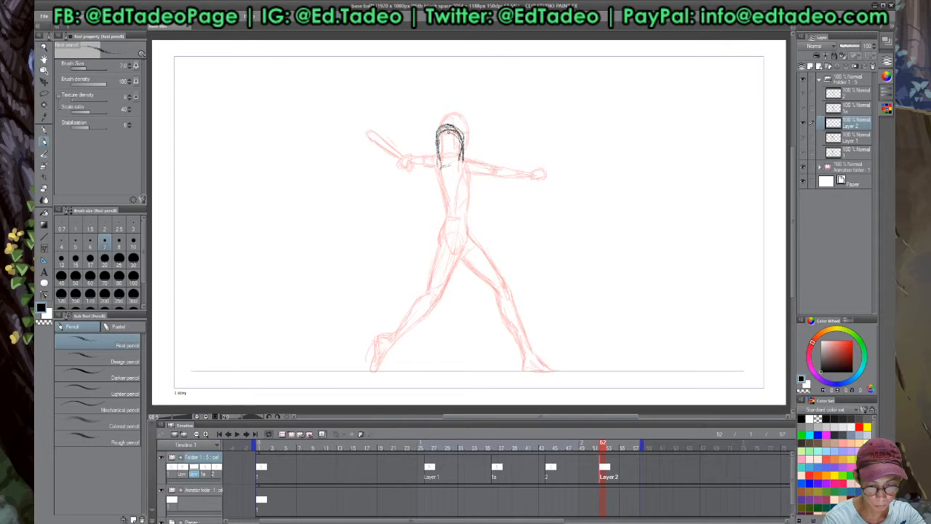
pyautogui.press('b')
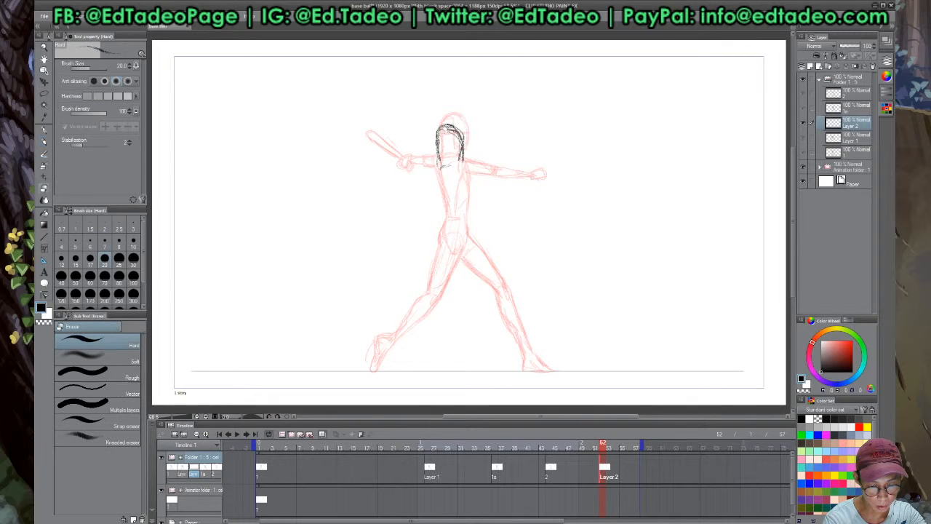
pyautogui.press('p')
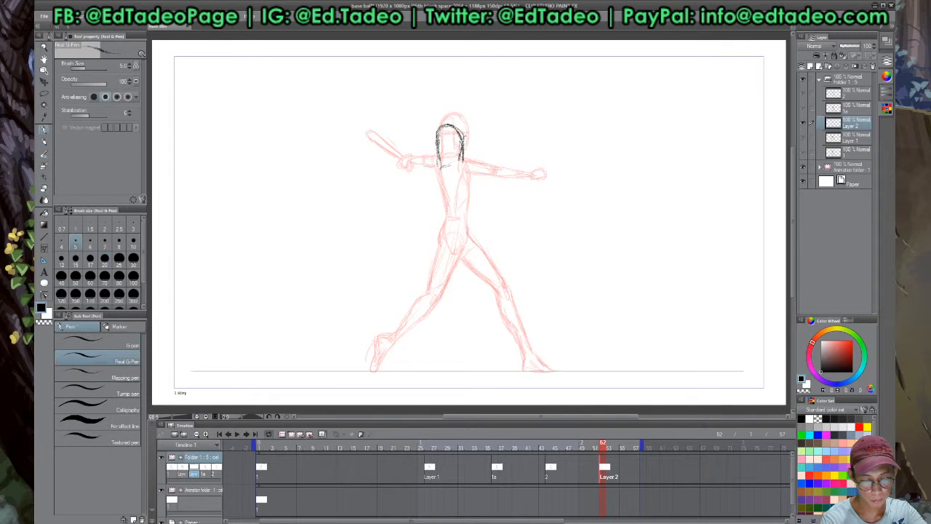
pyautogui.press('p')
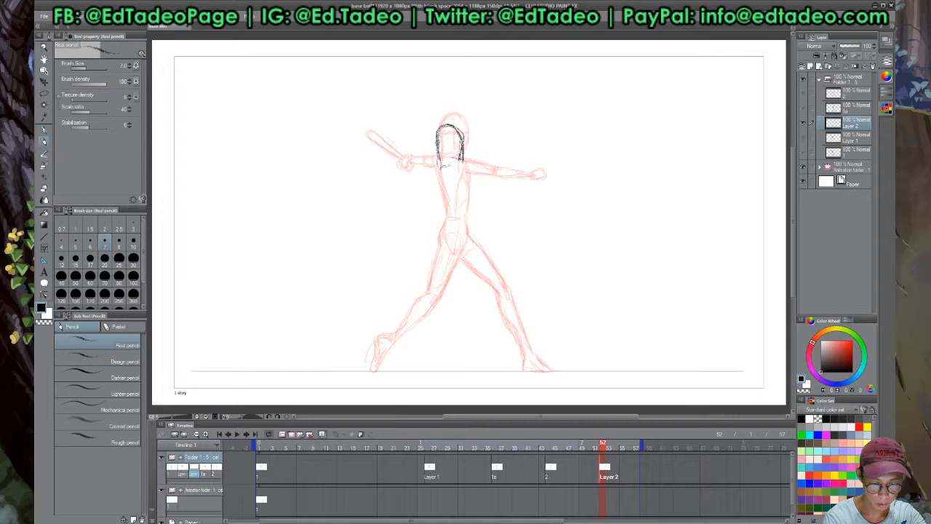
pyautogui.moveTo(438, 129); pyautogui.dragTo(436, 145)
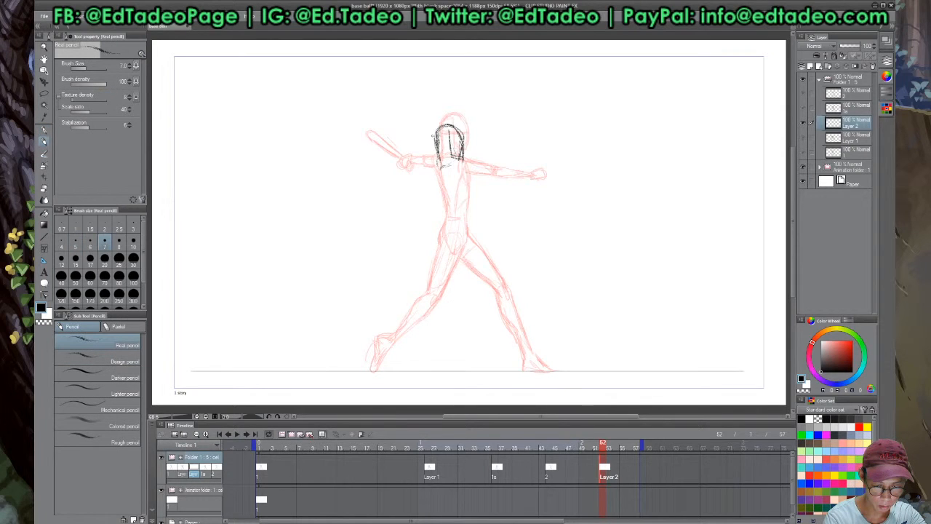
pyautogui.moveTo(434, 145); pyautogui.dragTo(462, 150)
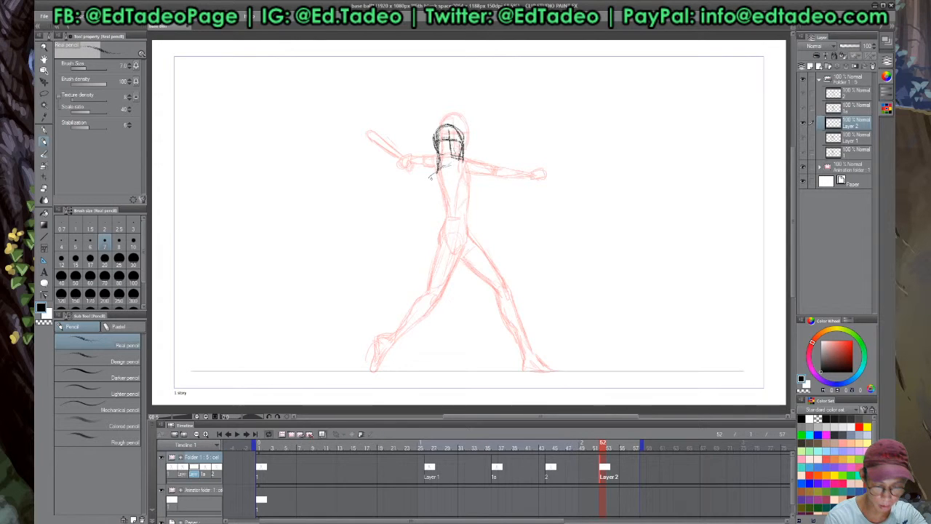
# Sketch the batter's lowered arm extending down from the shoulder, with the hand gripping a near-horizontal bat
pyautogui.moveTo(438, 167); pyautogui.dragTo(392, 209)
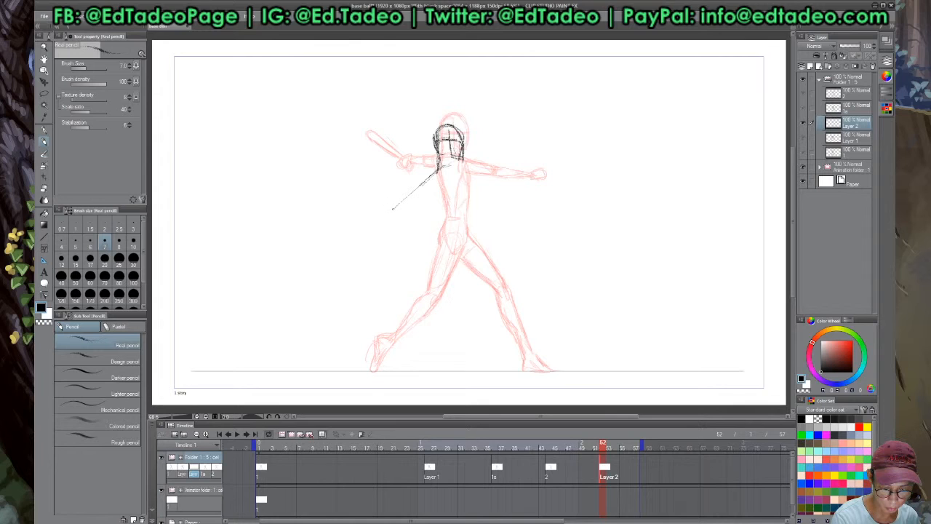
pyautogui.moveTo(392, 210); pyautogui.dragTo(432, 183)
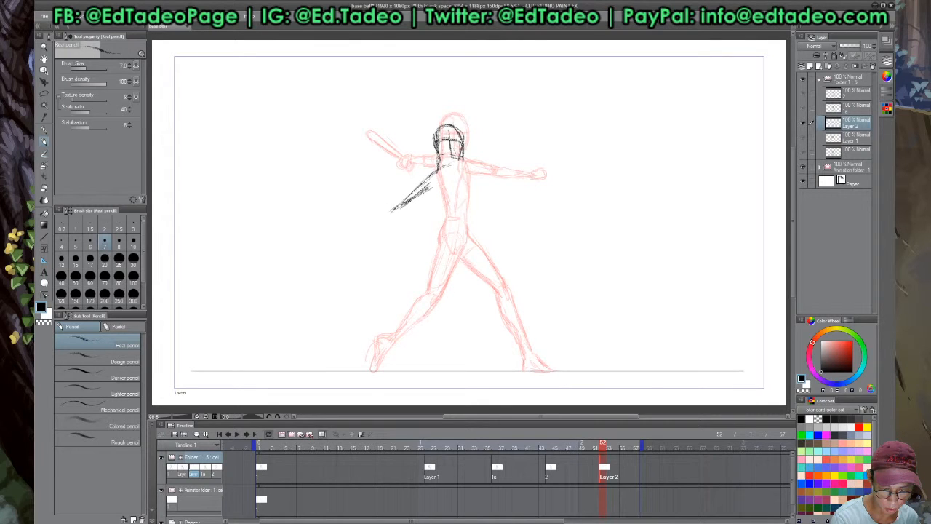
pyautogui.moveTo(411, 213)
pyautogui.mouseDown()
pyautogui.moveTo(327, 235)
pyautogui.moveTo(410, 211)
pyautogui.mouseUp()
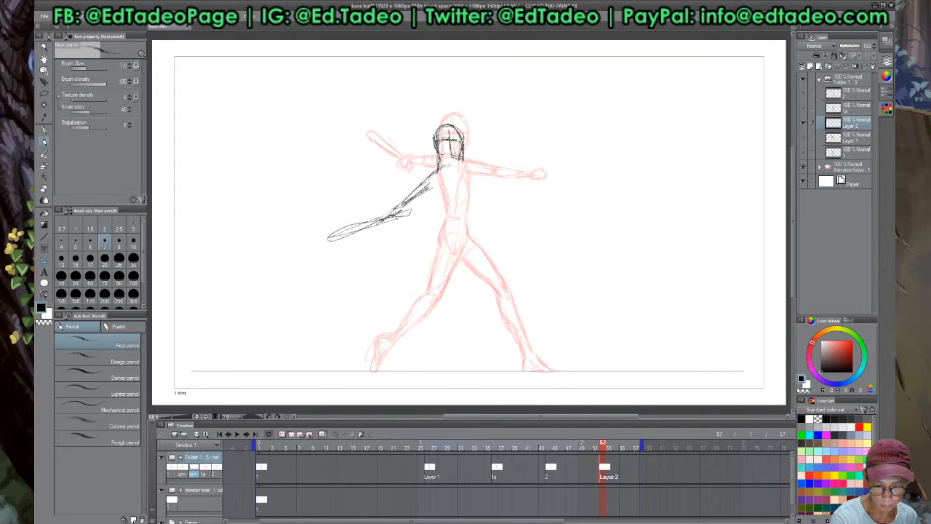
pyautogui.moveTo(380, 220); pyautogui.dragTo(396, 211)
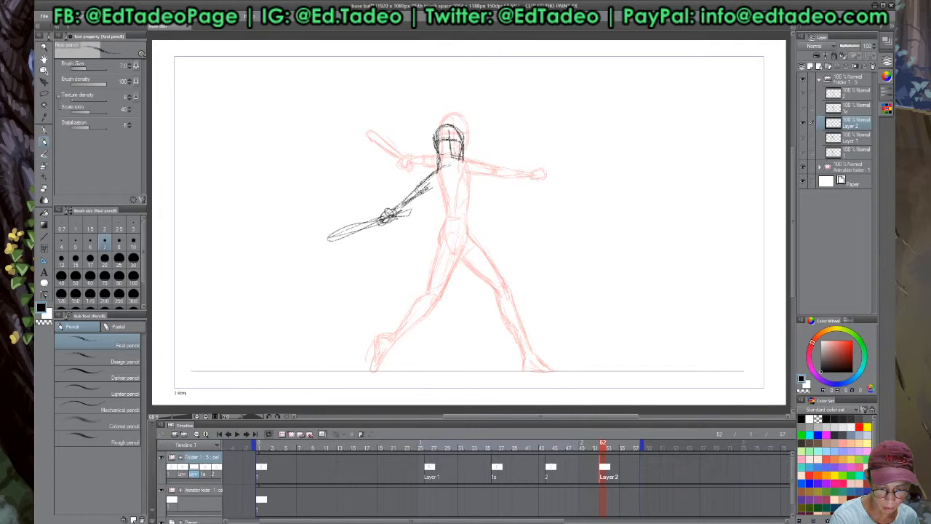
# Draw the front contour of the torso and continue it down the trailing leg to the raised-heel foot
pyautogui.moveTo(435, 179); pyautogui.dragTo(456, 234)
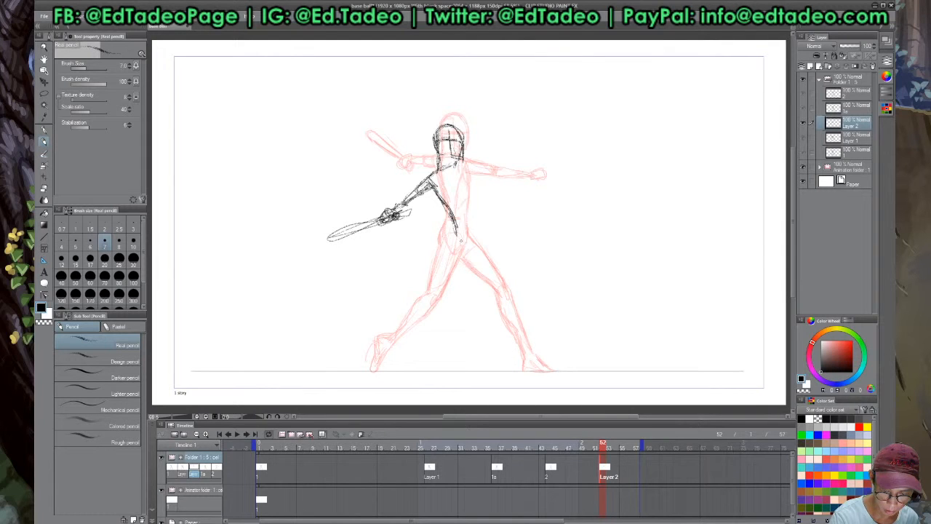
pyautogui.moveTo(469, 272); pyautogui.dragTo(440, 323)
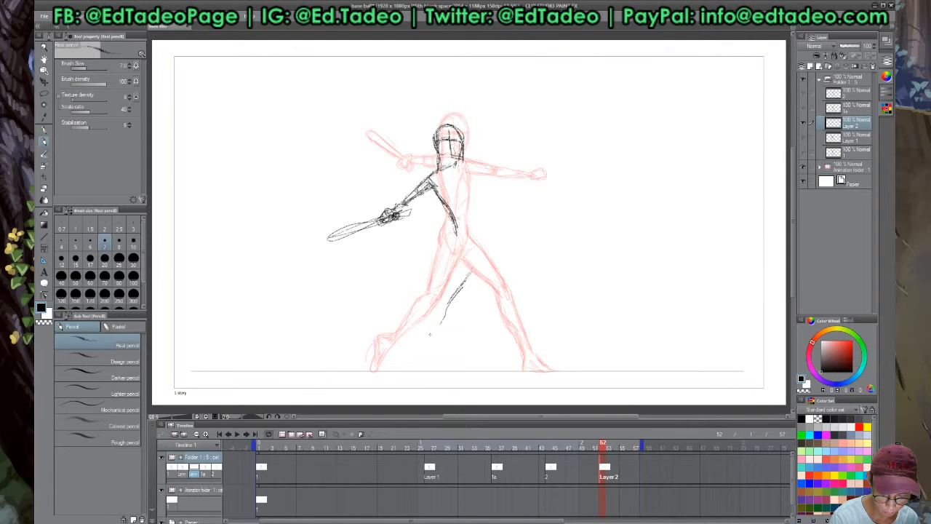
pyautogui.moveTo(456, 240); pyautogui.dragTo(444, 281)
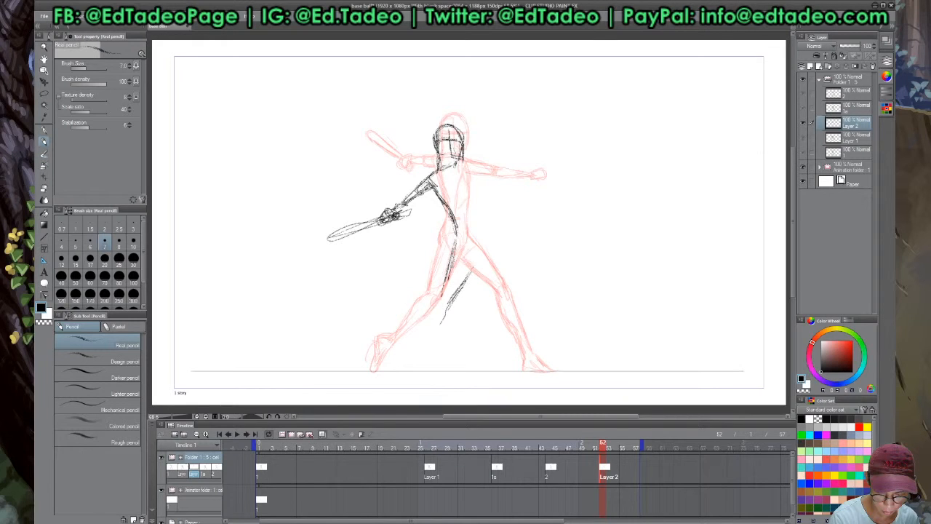
pyautogui.moveTo(451, 265); pyautogui.dragTo(363, 355)
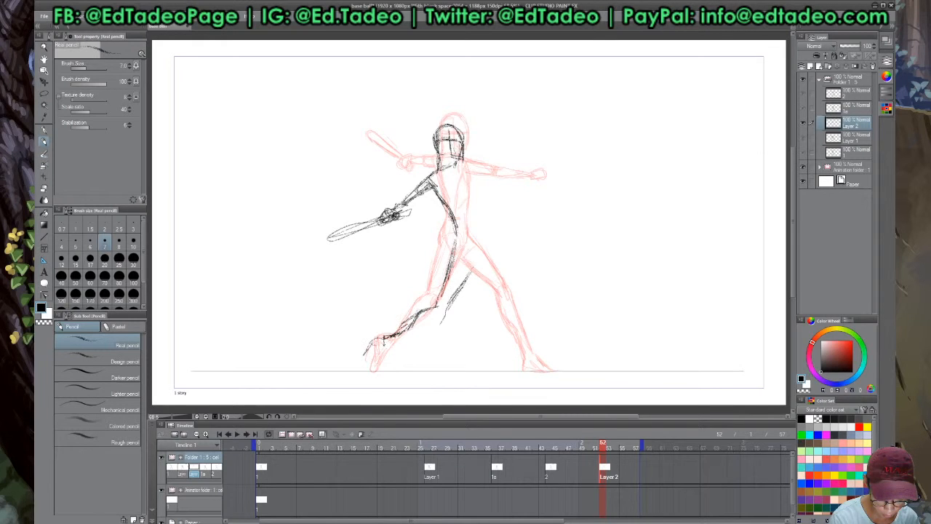
pyautogui.moveTo(383, 339); pyautogui.dragTo(372, 364)
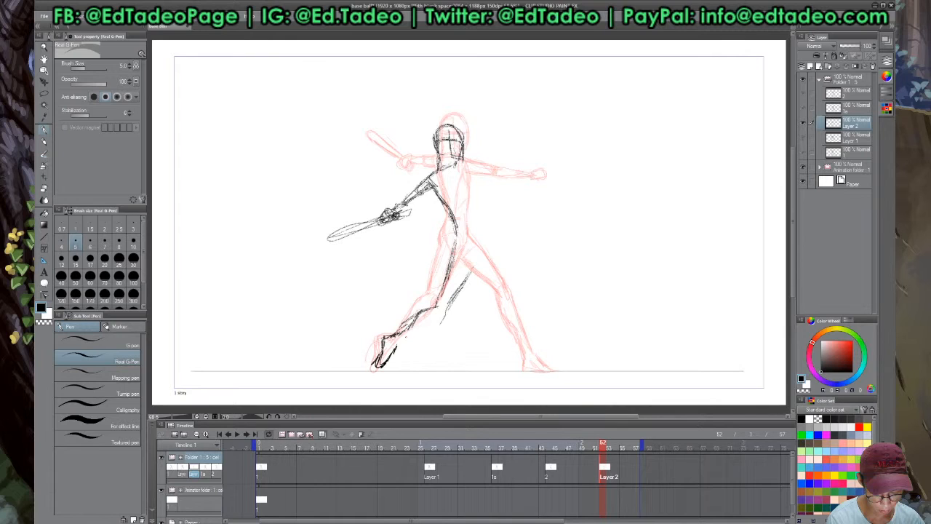
# Complete the trailing leg's underside from foot to hip and draw the curved back contour of the torso
pyautogui.press('p')
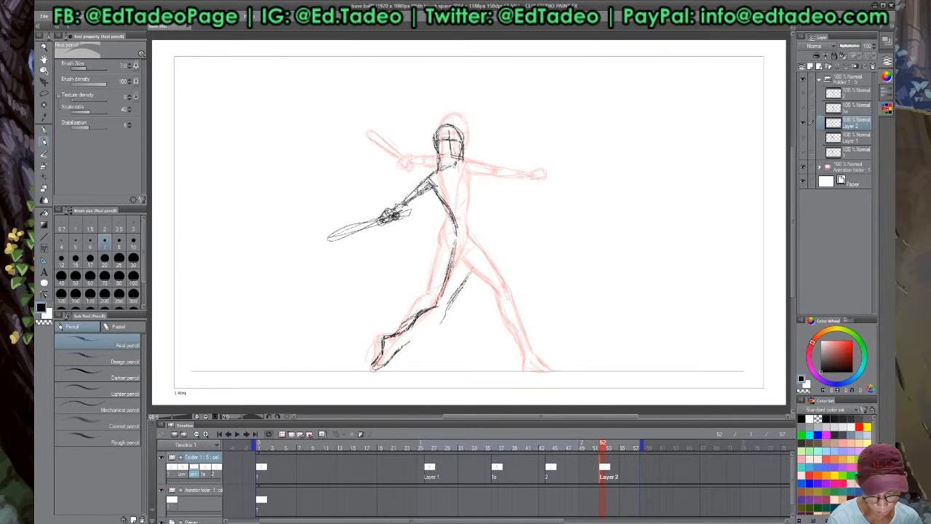
pyautogui.press('e')
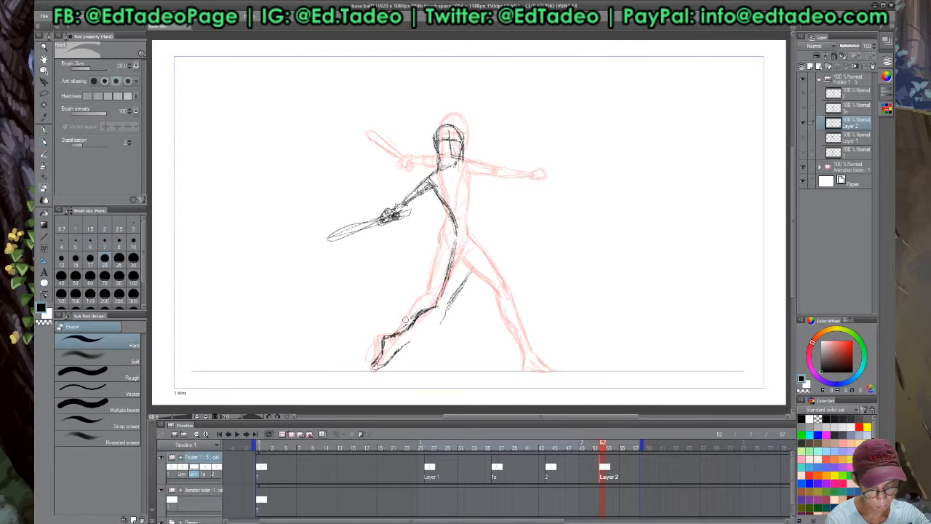
pyautogui.press('p')
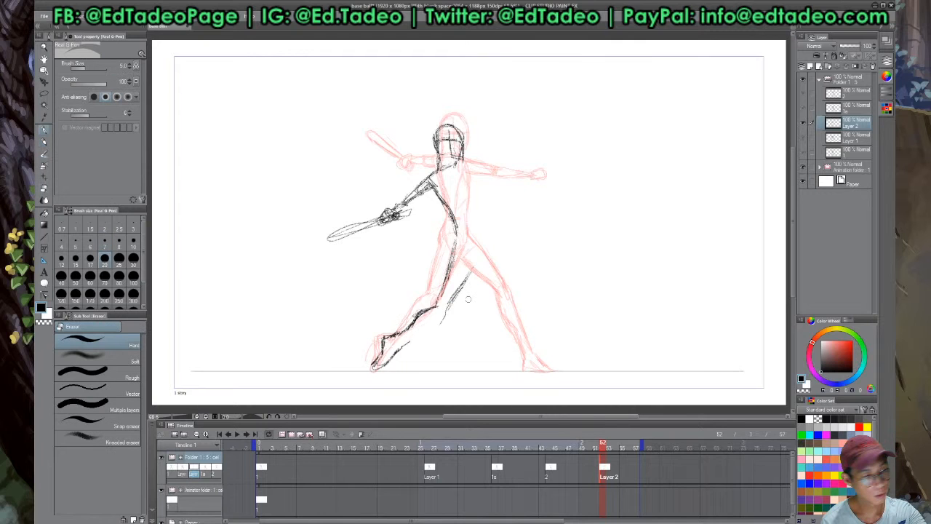
pyautogui.press('p')
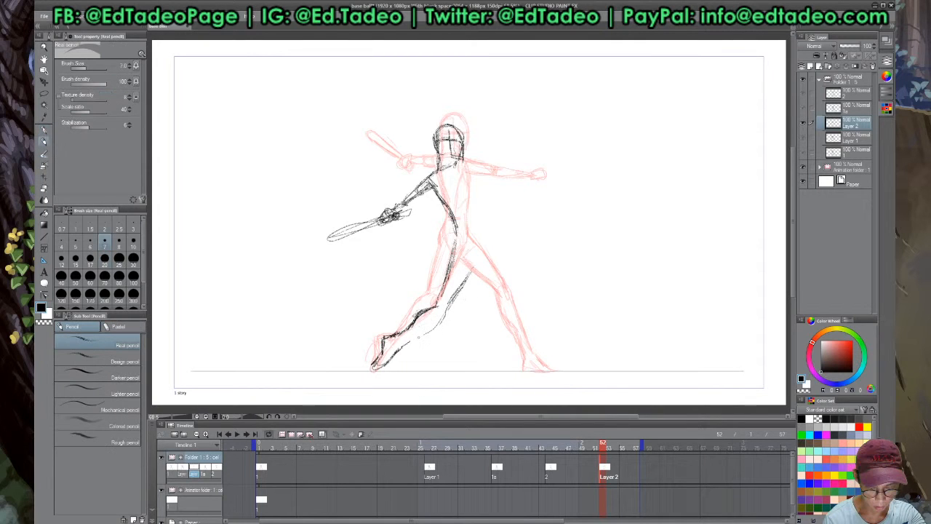
pyautogui.moveTo(411, 344); pyautogui.dragTo(475, 268)
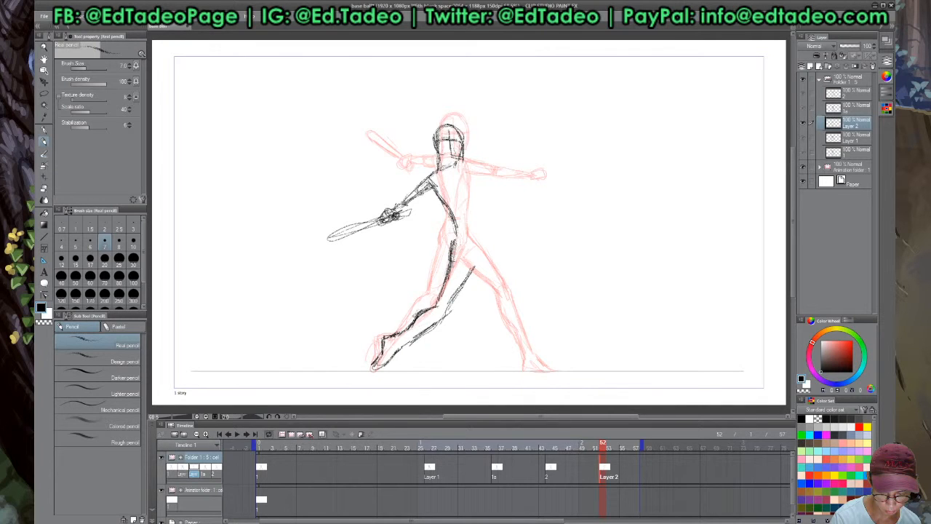
pyautogui.moveTo(471, 165); pyautogui.dragTo(452, 309)
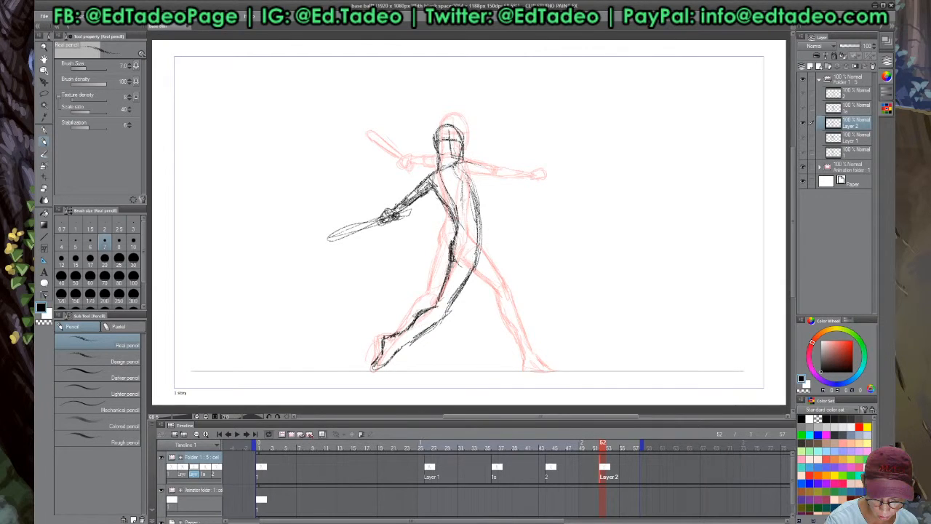
# Sketch the other leg stepping forward with a bent knee and its foot planted on the ground line
pyautogui.moveTo(482, 260); pyautogui.dragTo(504, 272)
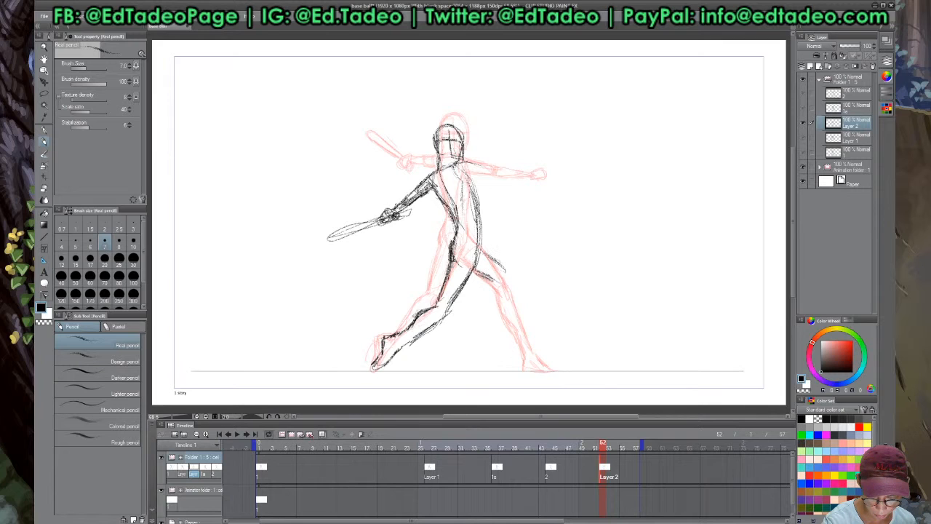
pyautogui.moveTo(480, 264); pyautogui.dragTo(521, 284)
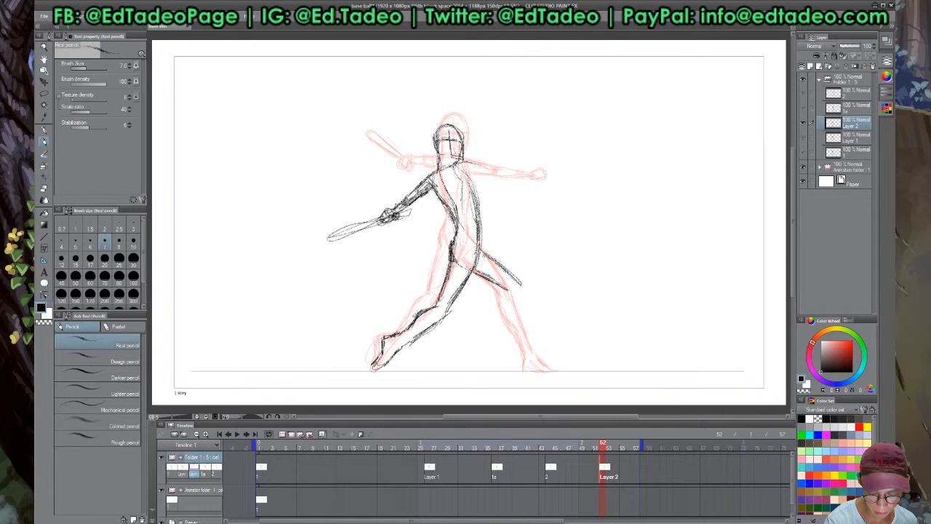
pyautogui.moveTo(518, 282)
pyautogui.mouseDown()
pyautogui.moveTo(525, 367)
pyautogui.moveTo(558, 370)
pyautogui.mouseUp()
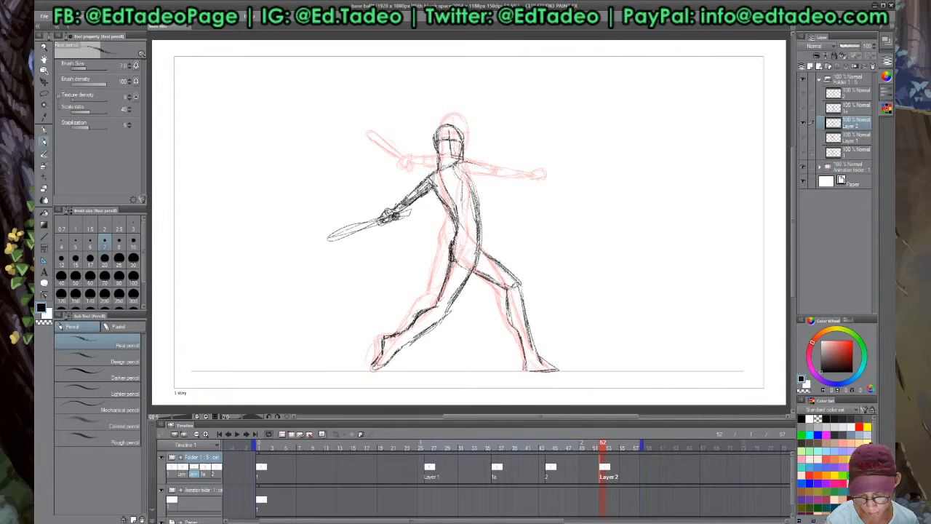
pyautogui.moveTo(539, 358); pyautogui.dragTo(561, 370)
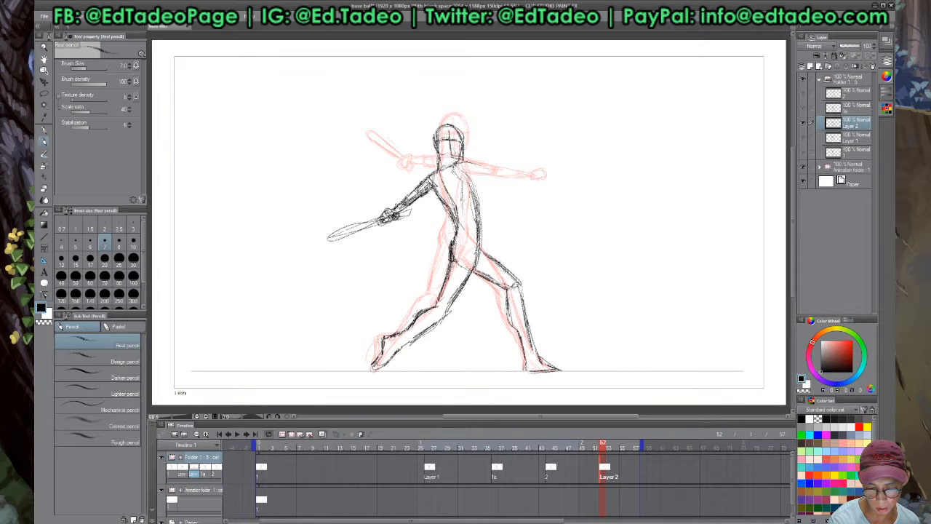
# Draw the free arm bent at the elbow beside the torso, ending in a curled hand
pyautogui.moveTo(466, 177); pyautogui.dragTo(496, 193)
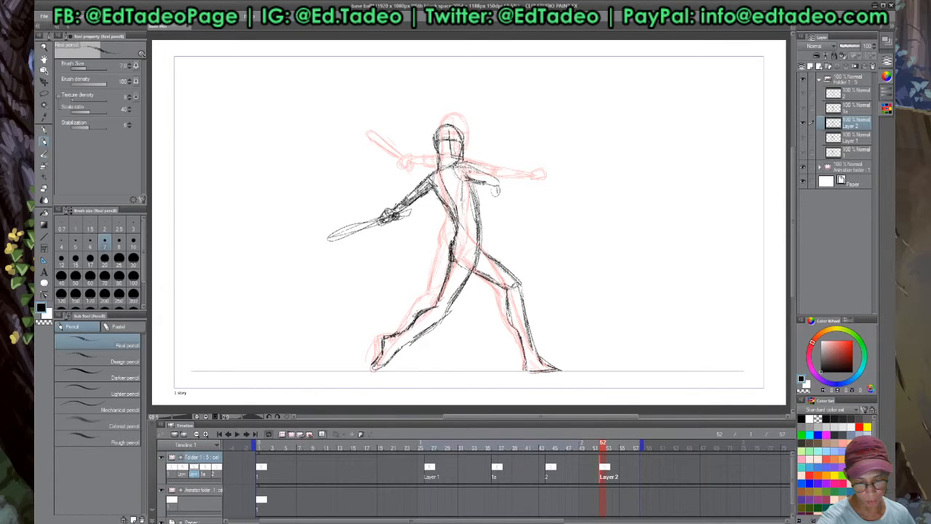
pyautogui.moveTo(466, 167); pyautogui.dragTo(489, 197)
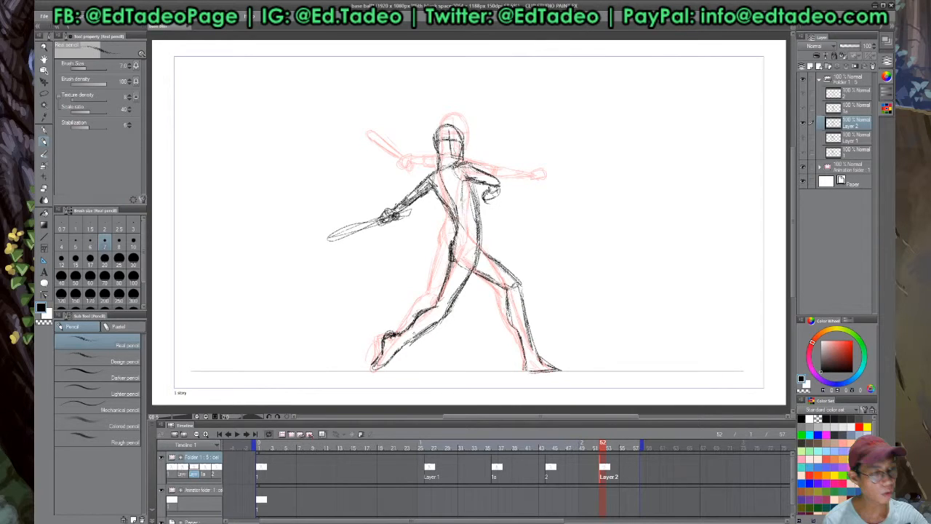
# Refine the frame 52 drawing by darkening the bat, adding waist and pelvis lines, and reinforcing the leg contours
pyautogui.press('e')
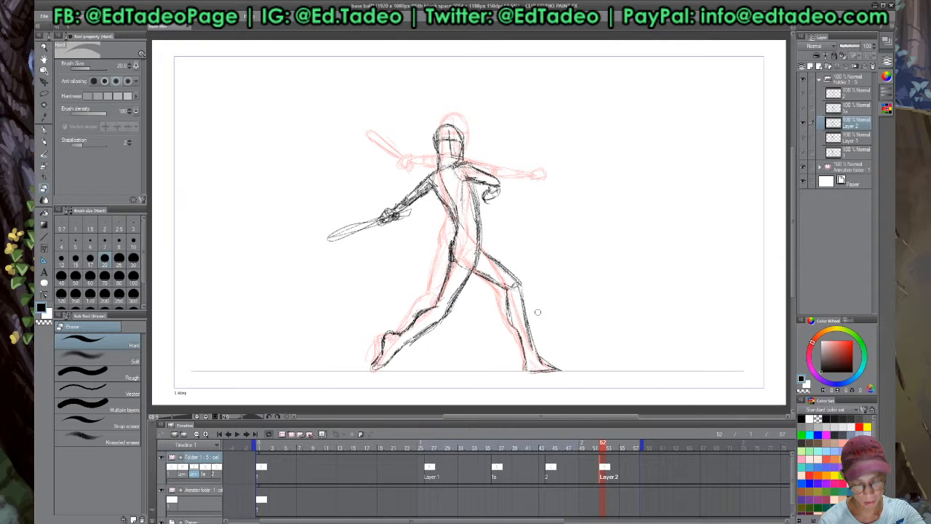
pyautogui.press('p')
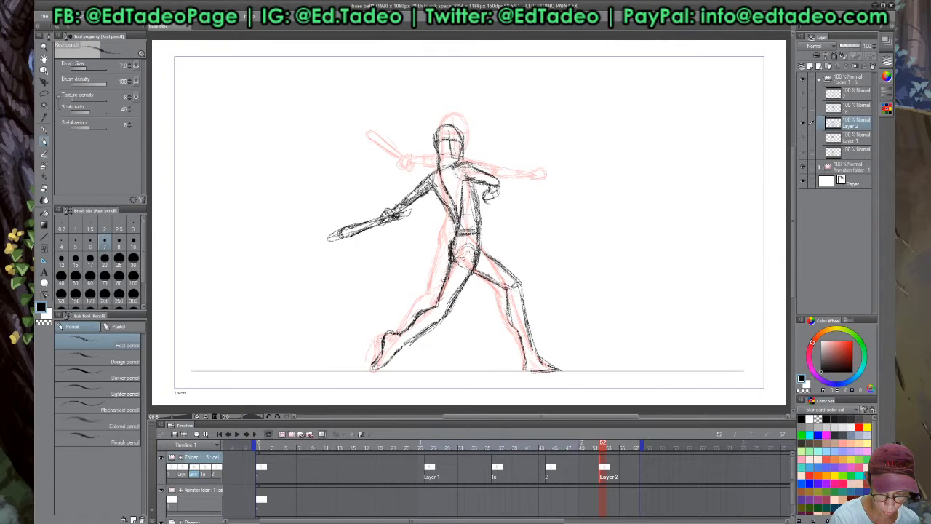
pyautogui.moveTo(441, 281); pyautogui.dragTo(443, 298)
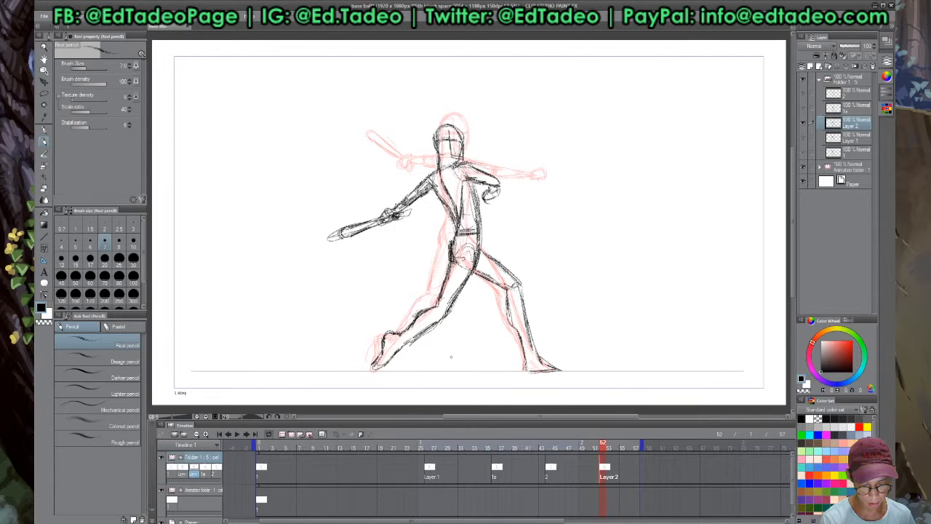
pyautogui.moveTo(506, 289); pyautogui.dragTo(513, 325)
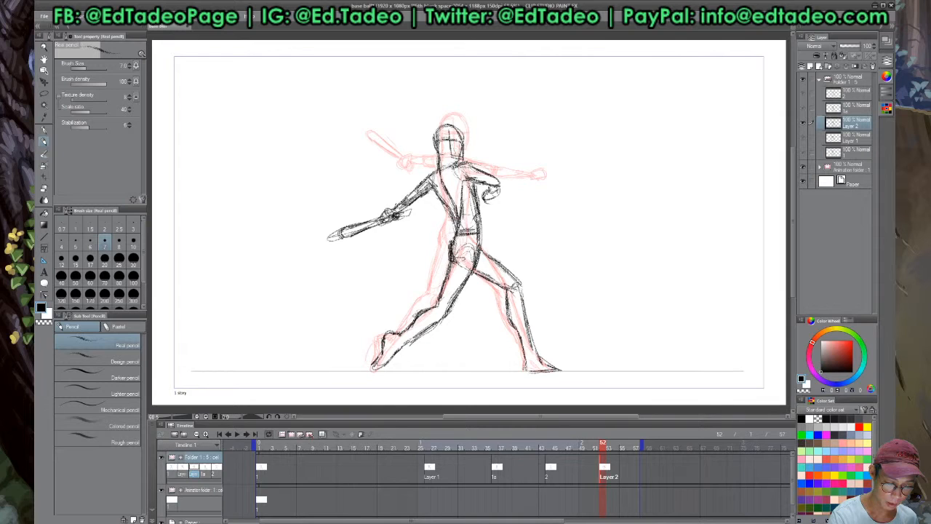
# Play back the whole swing animation to check how the frame 52 pose flows, and stop playback
pyautogui.press('space')
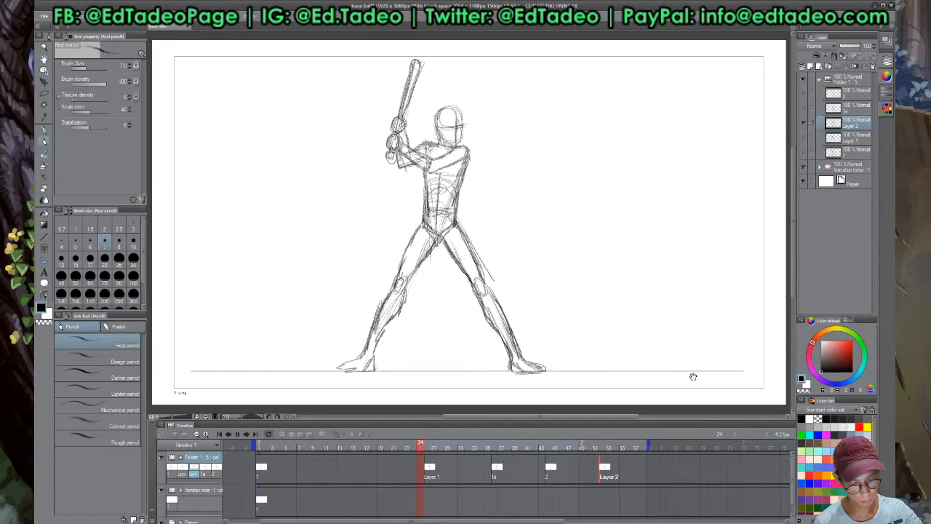
pyautogui.press('space')
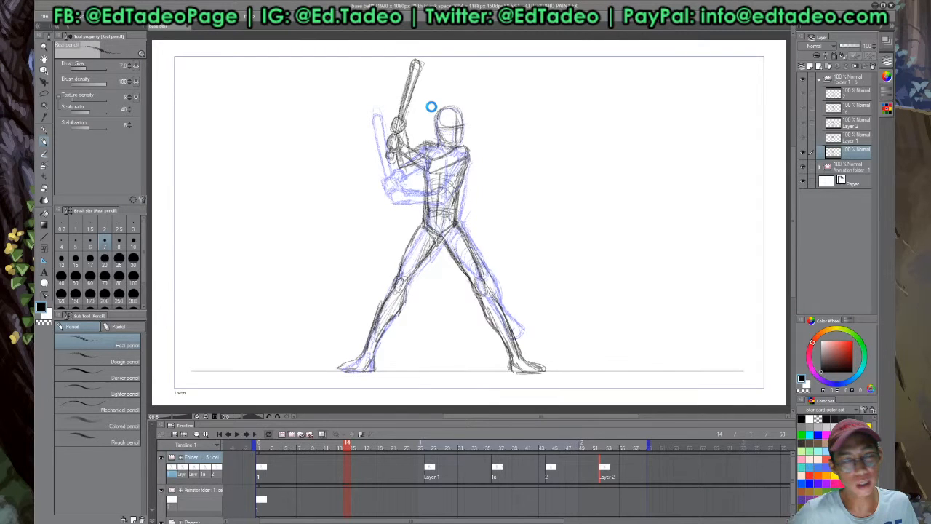
# Save the animation file
pyautogui.hotkey('ctrl', 's')
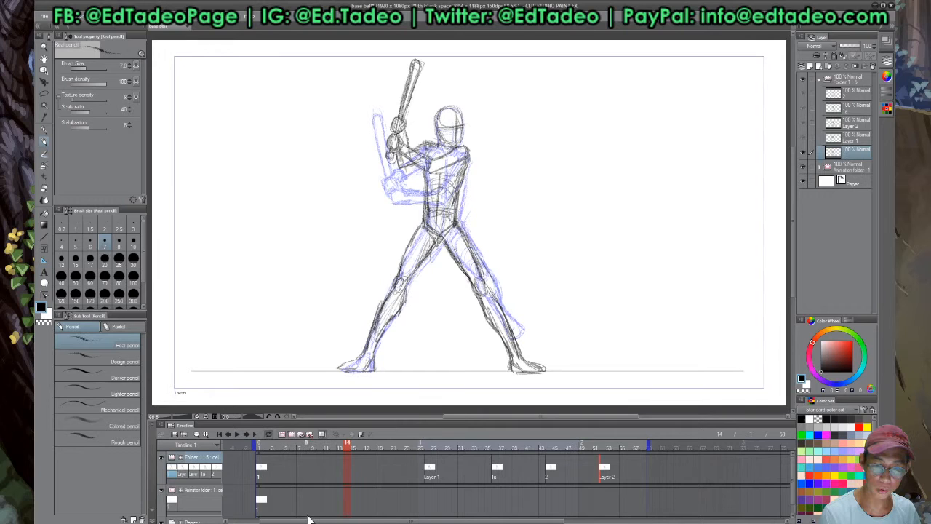
pyautogui.moveTo(317, 521); pyautogui.dragTo(304, 513)
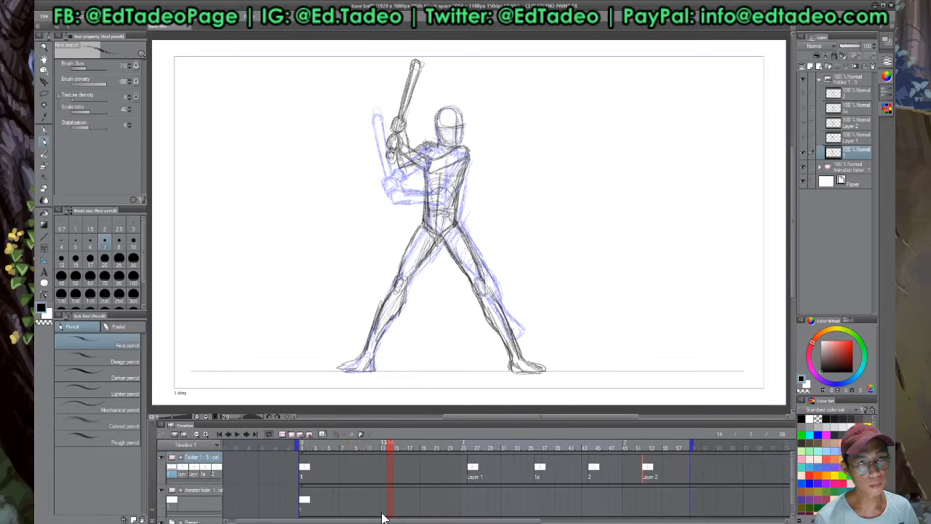
pyautogui.moveTo(384, 517); pyautogui.dragTo(352, 518)
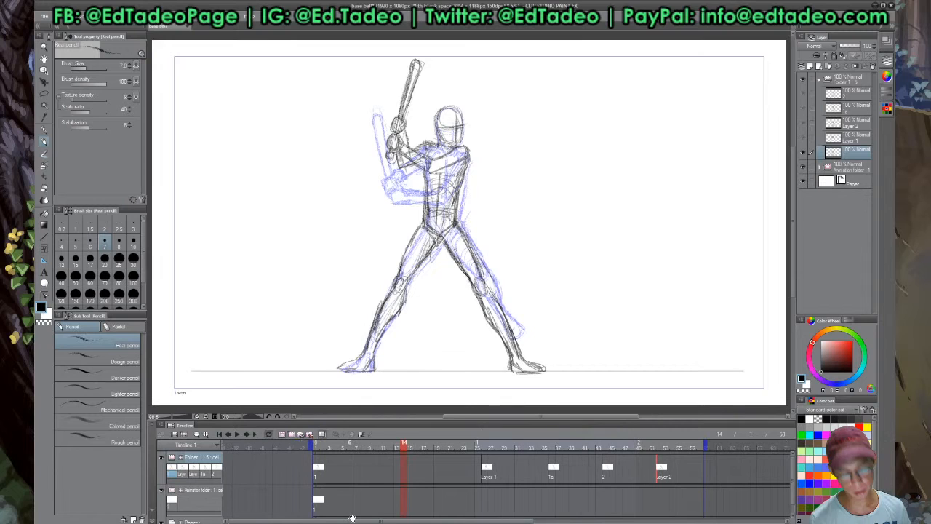
pyautogui.moveTo(353, 518); pyautogui.dragTo(354, 517)
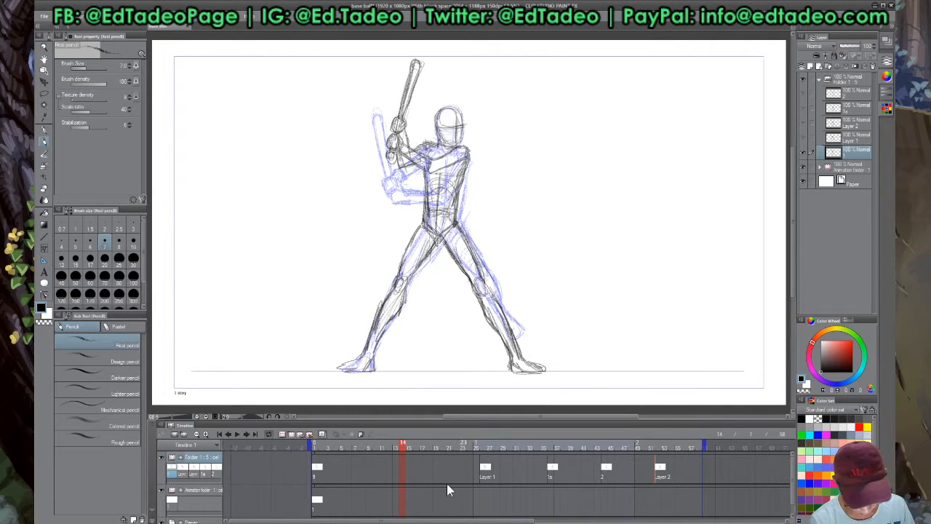
pyautogui.click(486, 471)
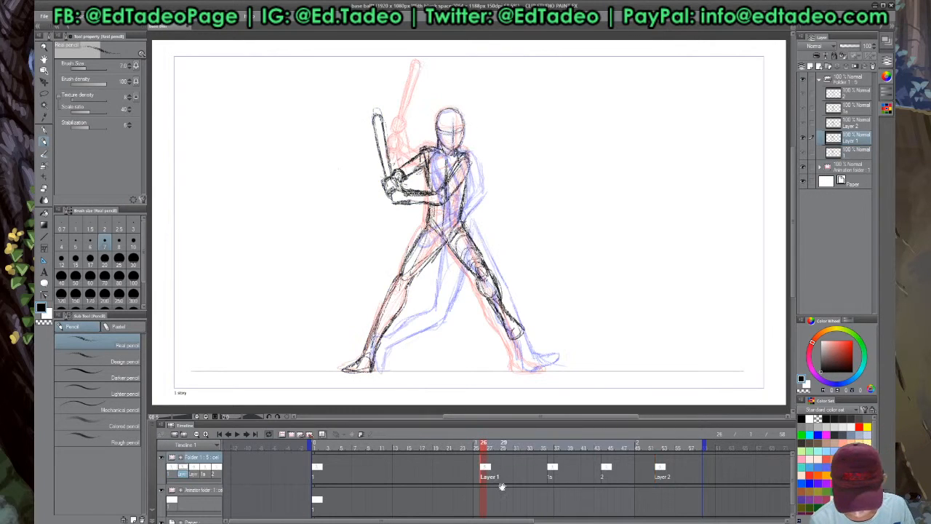
pyautogui.click(116, 24)
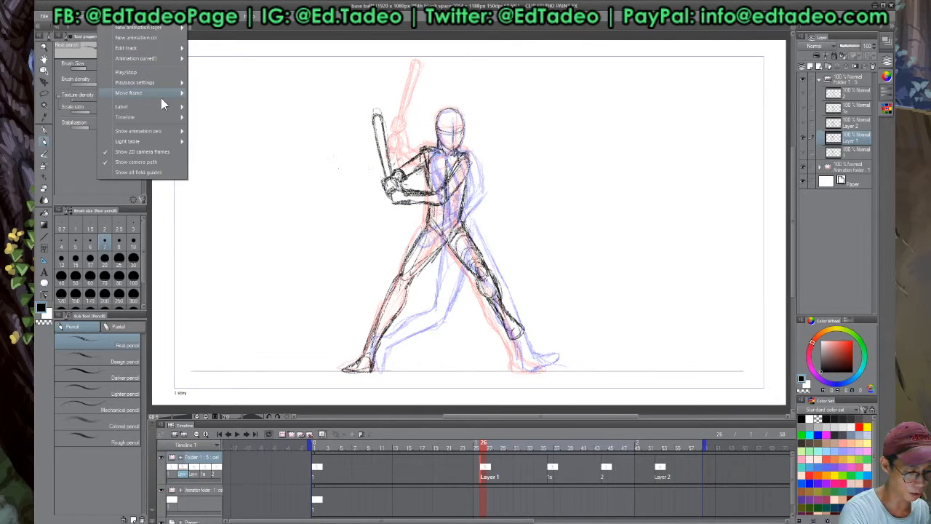
pyautogui.moveTo(166, 119)
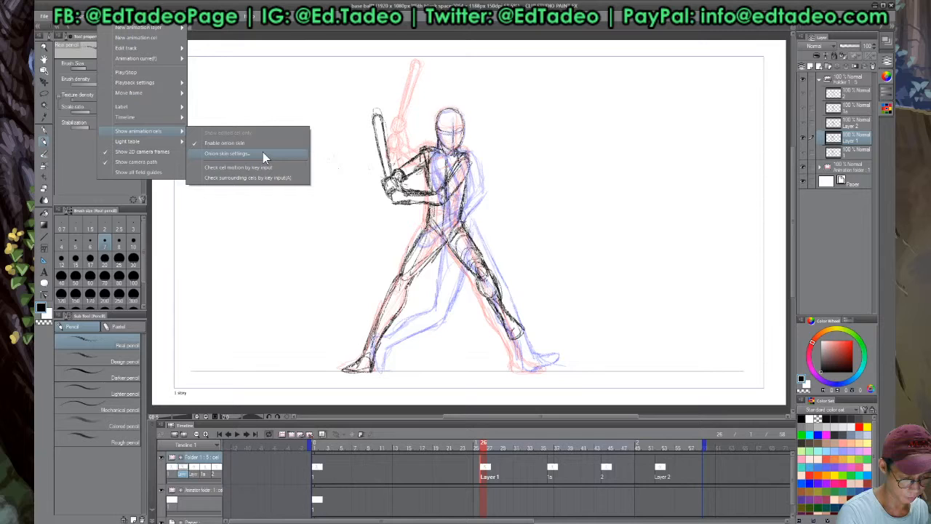
pyautogui.moveTo(175, 47)
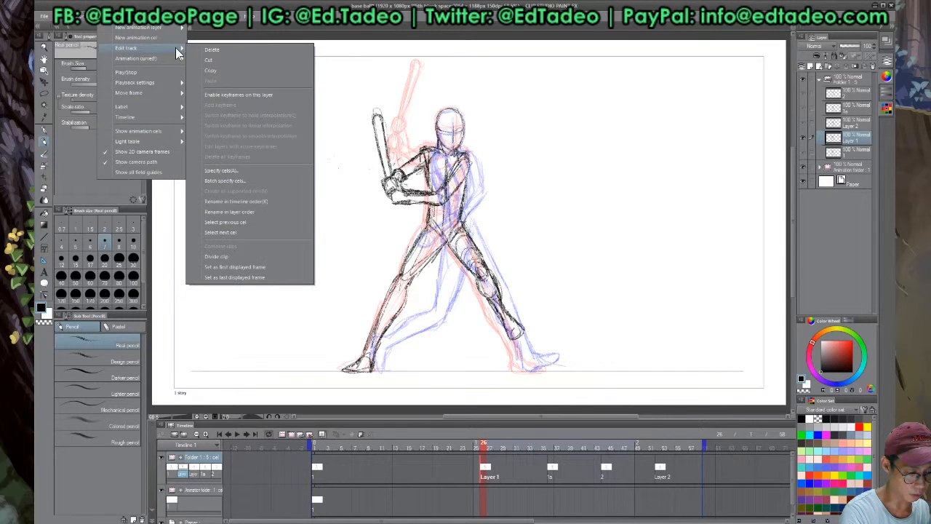
pyautogui.moveTo(146, 23)
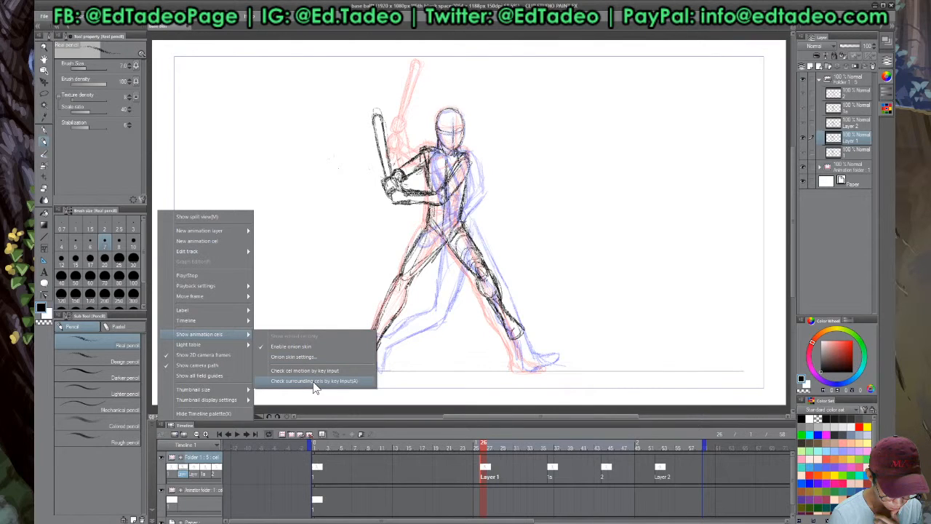
pyautogui.moveTo(186, 320)
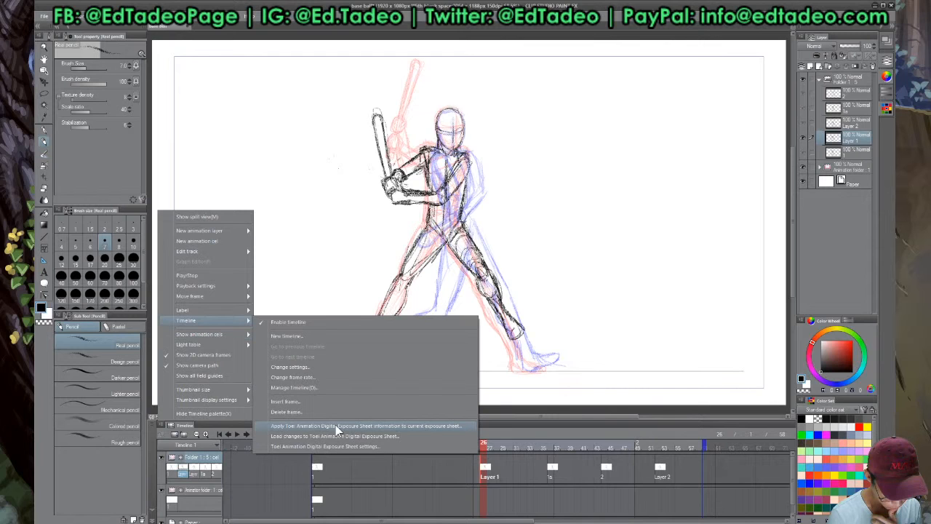
pyautogui.moveTo(218, 310)
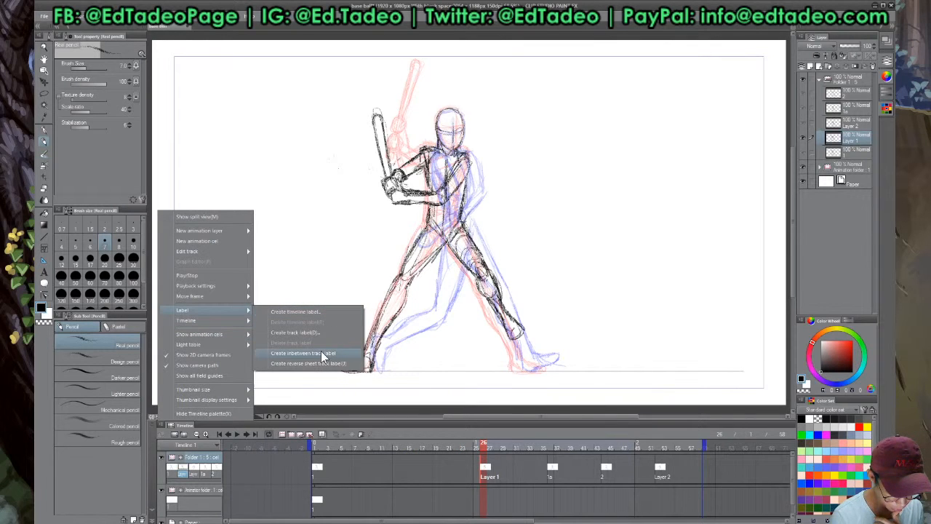
pyautogui.moveTo(211, 285)
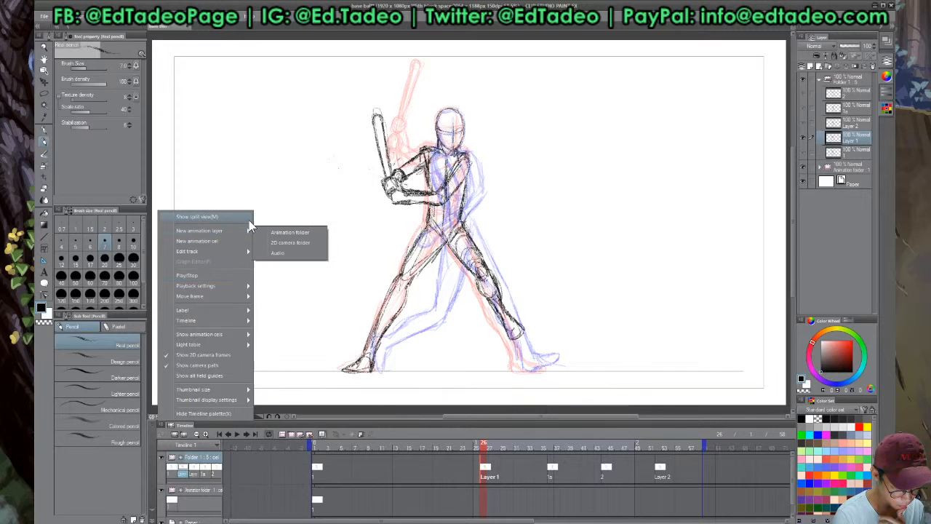
pyautogui.moveTo(247, 251)
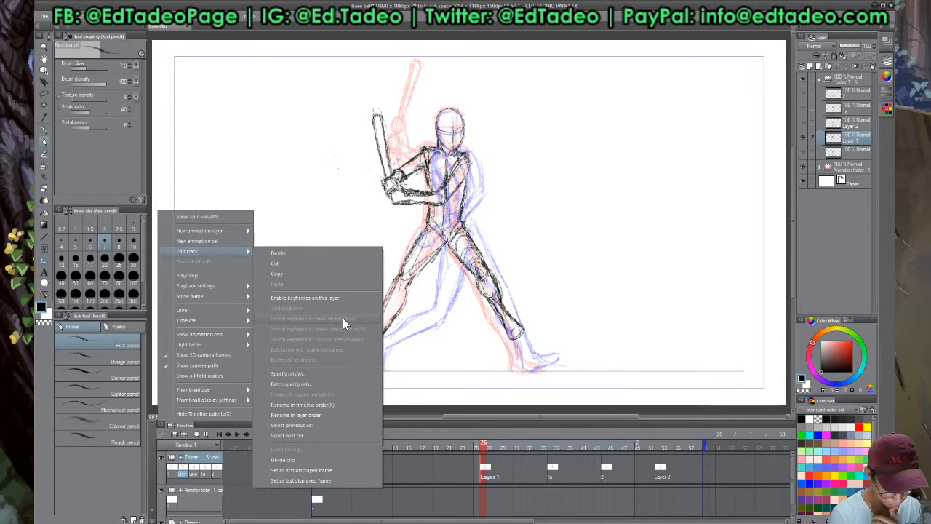
pyautogui.click(522, 480)
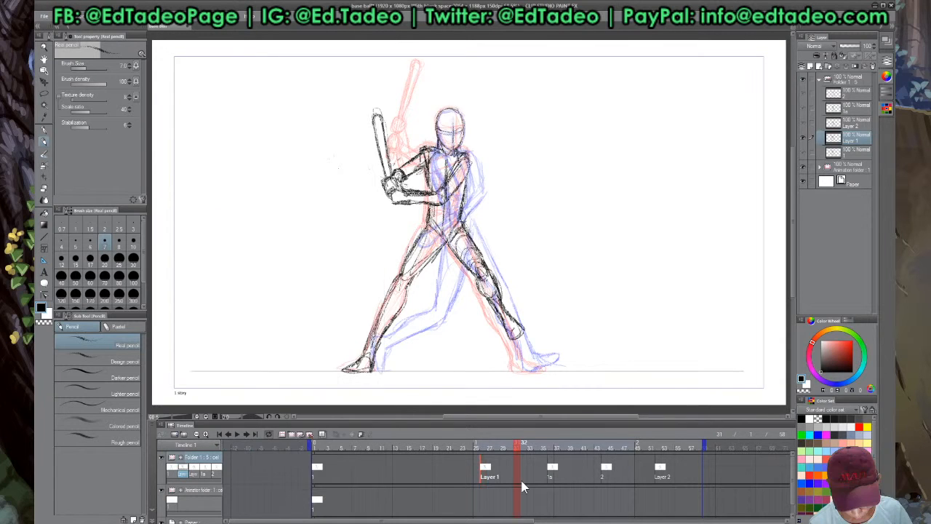
pyautogui.press('Left')
pyautogui.press('Left')
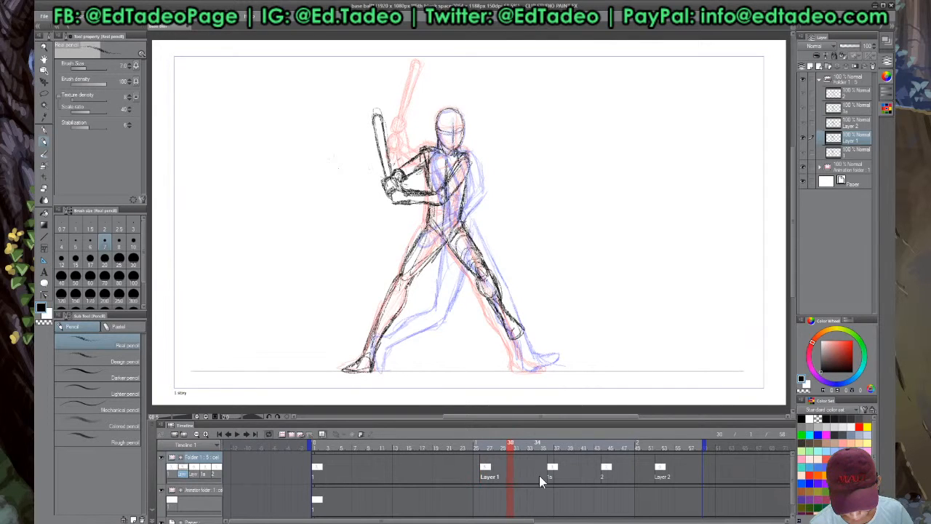
# Shift the Layer 1 cel on the timeline from frame 26 to frame 28
pyautogui.click(486, 471)
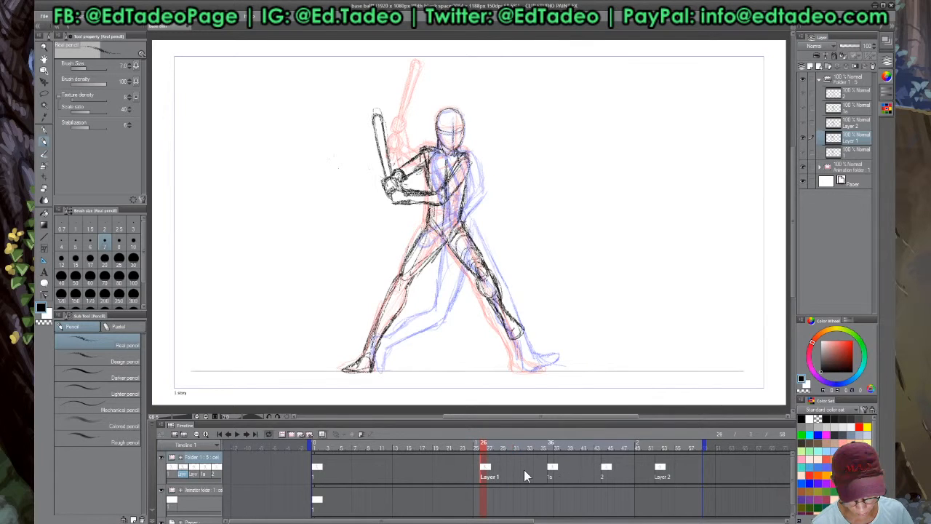
pyautogui.click(551, 469)
pyautogui.click(483, 469)
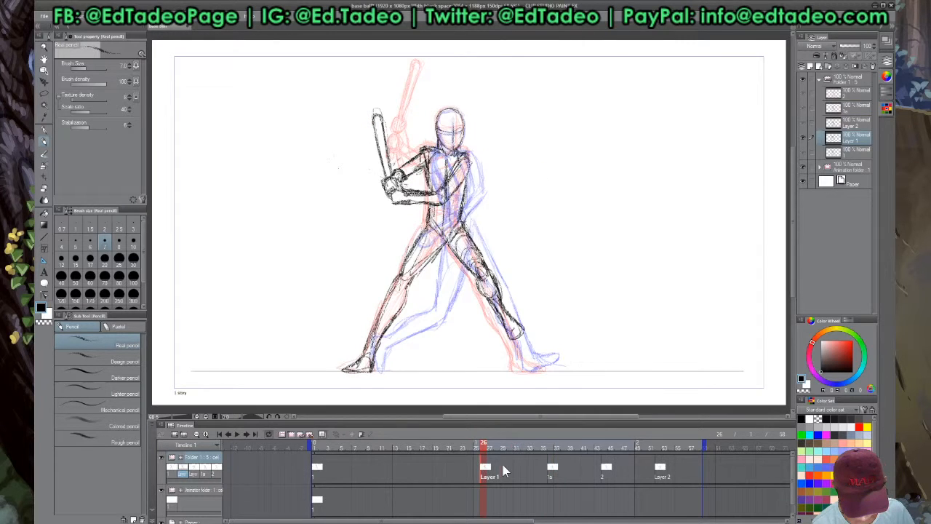
pyautogui.click(498, 469)
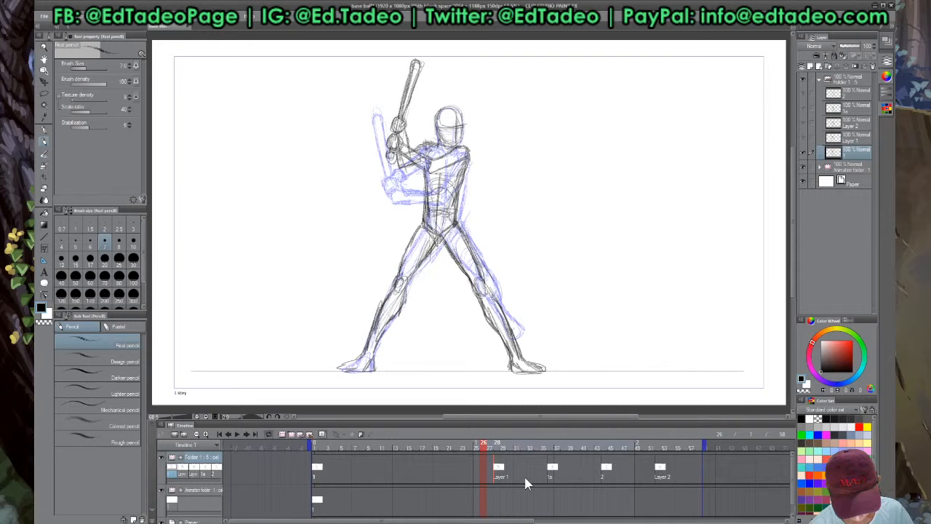
# Add a new animation cel at frame 32 and sketch the batter's head over the onion skin
pyautogui.click(525, 473)
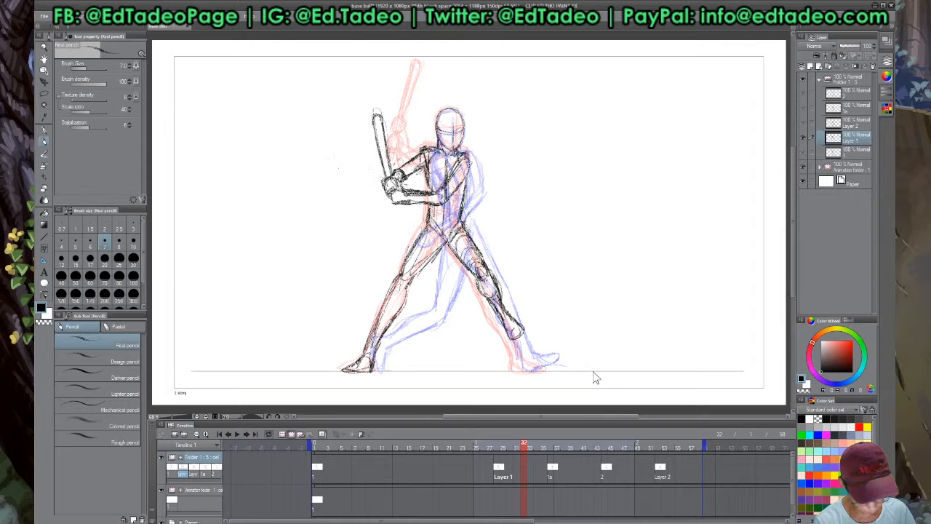
pyautogui.hotkey('ctrl', 'shift', 'n')
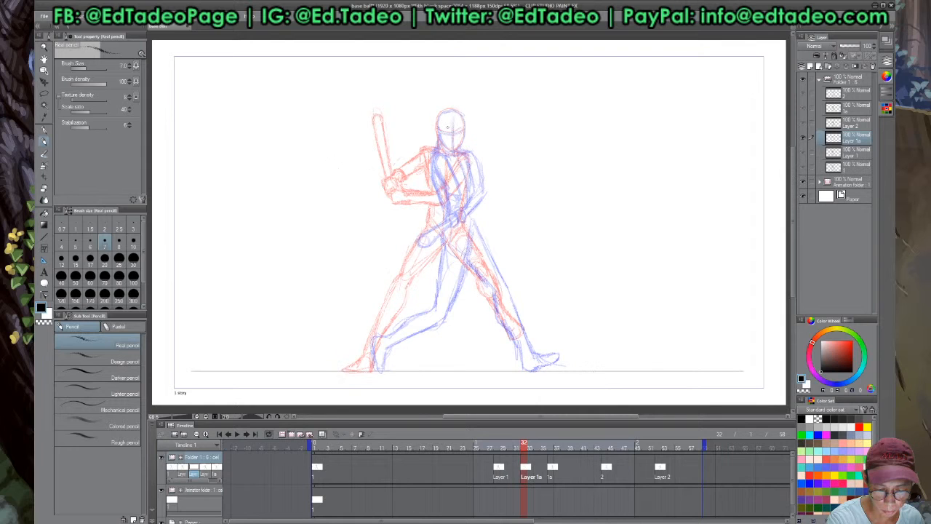
pyautogui.moveTo(443, 111)
pyautogui.mouseDown()
pyautogui.moveTo(437, 136)
pyautogui.moveTo(458, 149)
pyautogui.mouseUp()
pyautogui.moveTo(441, 112); pyautogui.dragTo(463, 133)
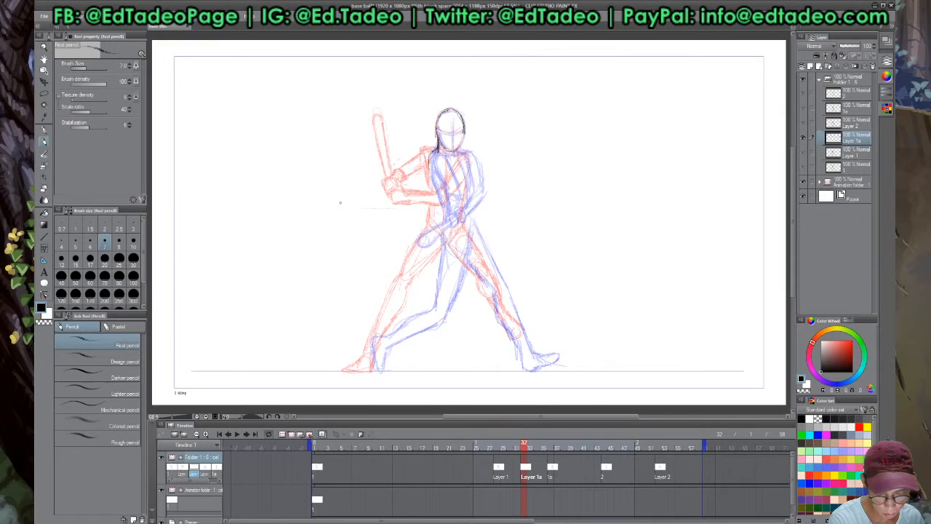
# Sketch the bat pointing backward almost horizontally at waist height, with the rear arm bent down to the gripping hand
pyautogui.moveTo(363, 206); pyautogui.dragTo(368, 210)
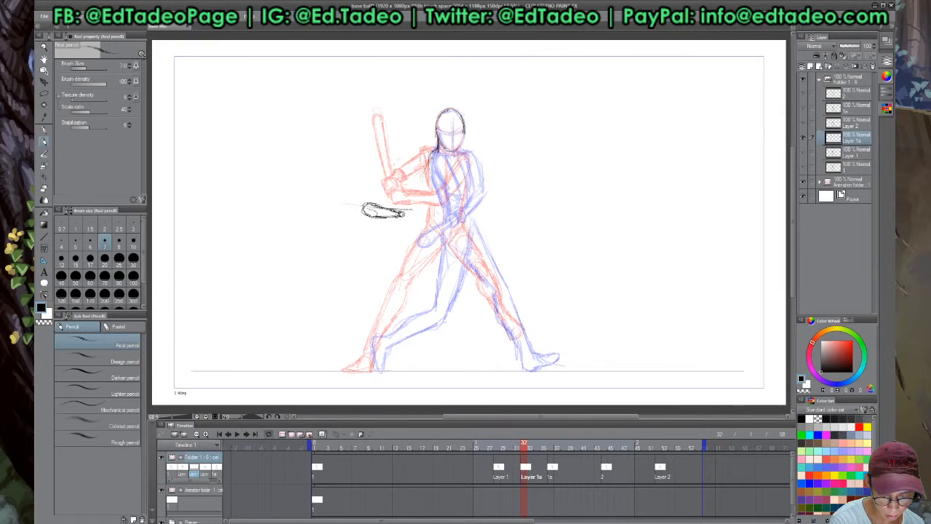
pyautogui.moveTo(434, 152); pyautogui.dragTo(422, 189)
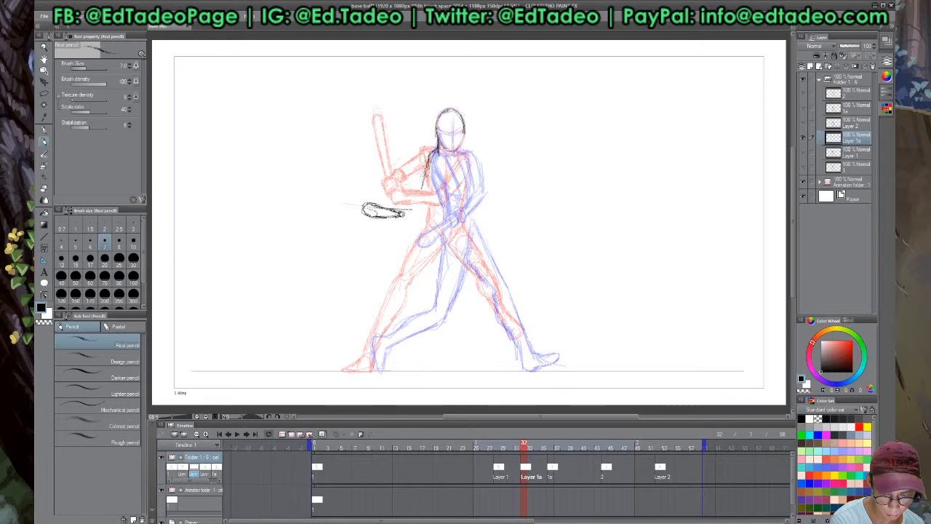
pyautogui.moveTo(438, 151)
pyautogui.mouseDown()
pyautogui.moveTo(423, 193)
pyautogui.moveTo(406, 208)
pyautogui.mouseUp()
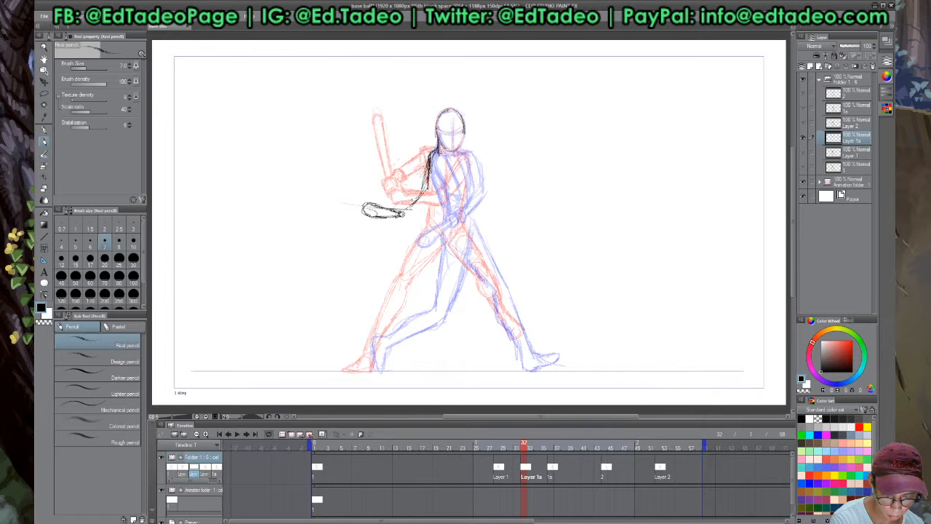
pyautogui.moveTo(423, 190)
pyautogui.mouseDown()
pyautogui.moveTo(397, 219)
pyautogui.moveTo(440, 170)
pyautogui.moveTo(436, 190)
pyautogui.moveTo(409, 210)
pyautogui.moveTo(412, 222)
pyautogui.mouseUp()
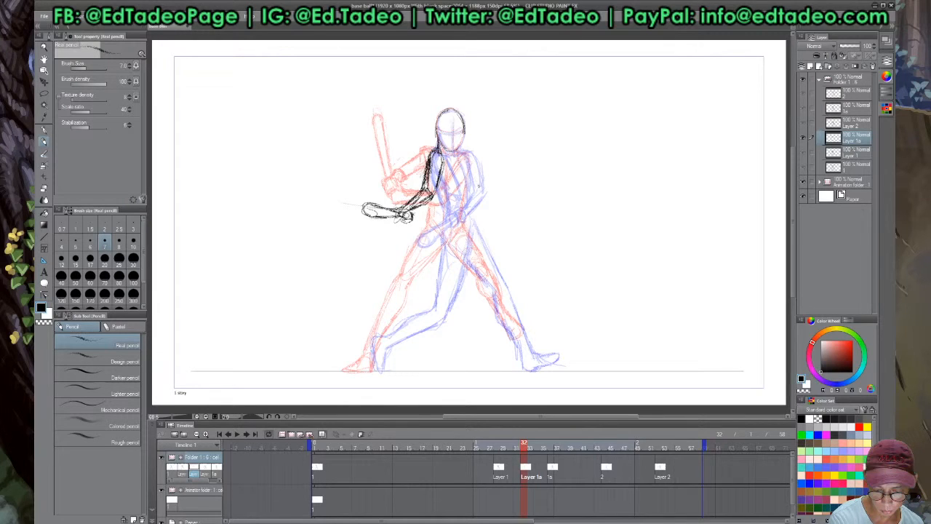
# Draw the front shoulder and the other arm bent across the torso toward the bat grip
pyautogui.moveTo(412, 215); pyautogui.dragTo(462, 191)
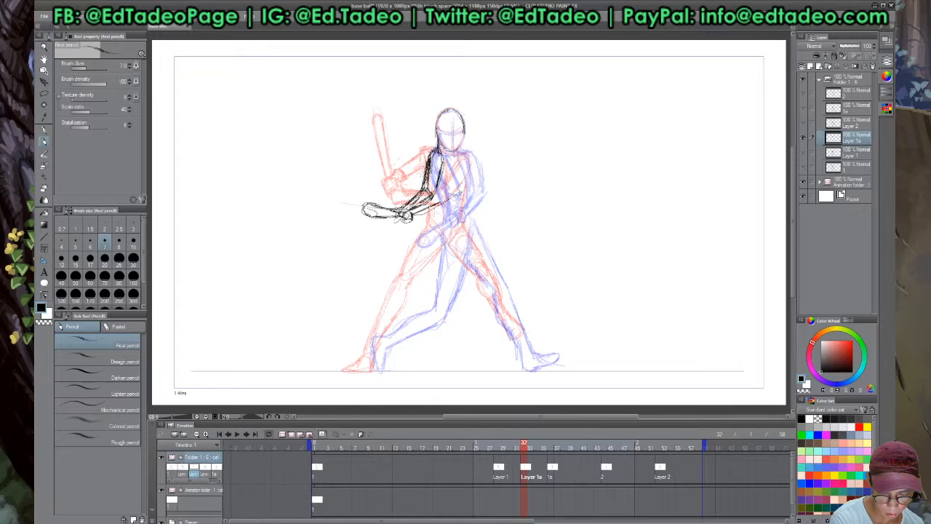
pyautogui.moveTo(409, 217); pyautogui.dragTo(445, 208)
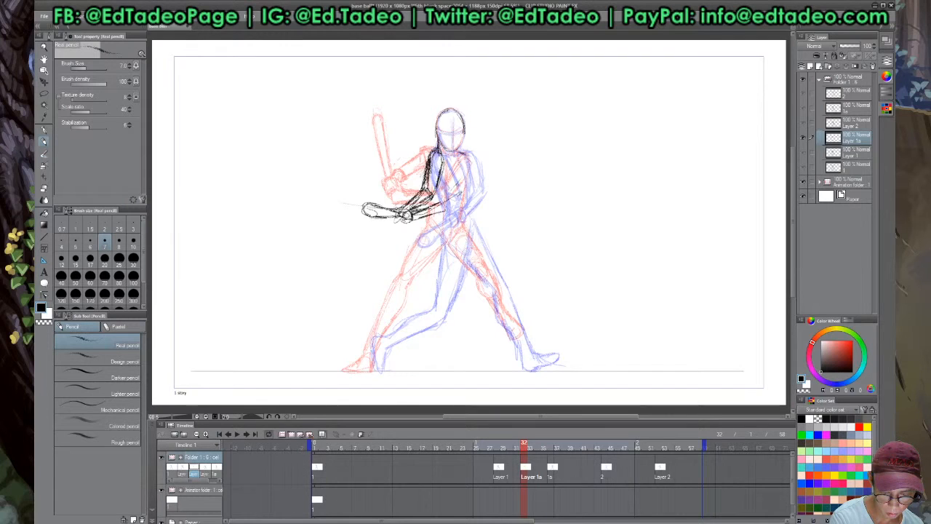
pyautogui.moveTo(459, 152); pyautogui.dragTo(472, 161)
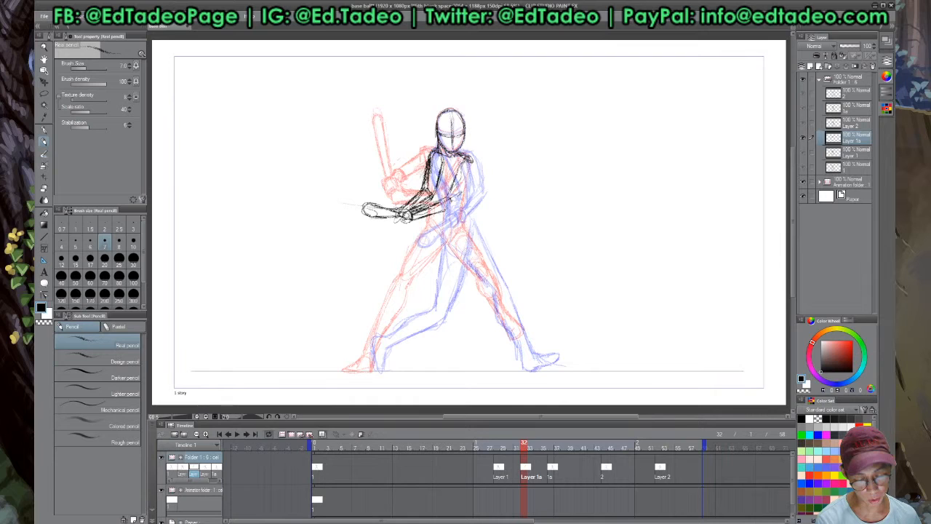
pyautogui.moveTo(471, 162); pyautogui.dragTo(436, 212)
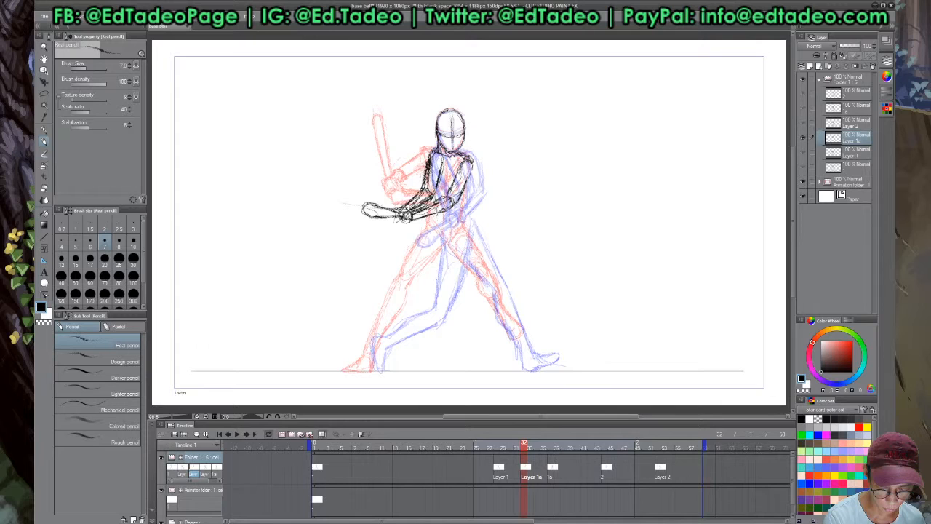
# Sketch the torso sides and pelvis, and extend the back leg with a bent knee down to the ground line
pyautogui.moveTo(472, 172); pyautogui.dragTo(466, 226)
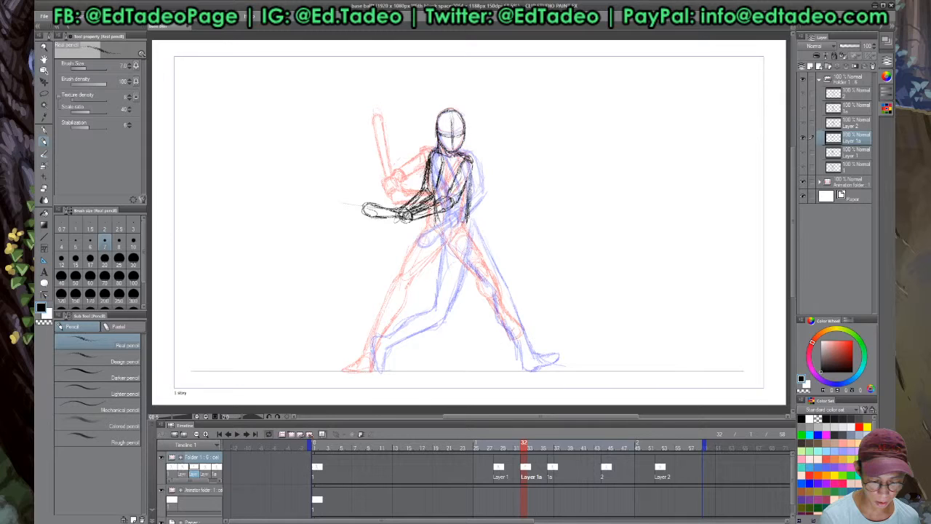
pyautogui.moveTo(458, 207); pyautogui.dragTo(461, 252)
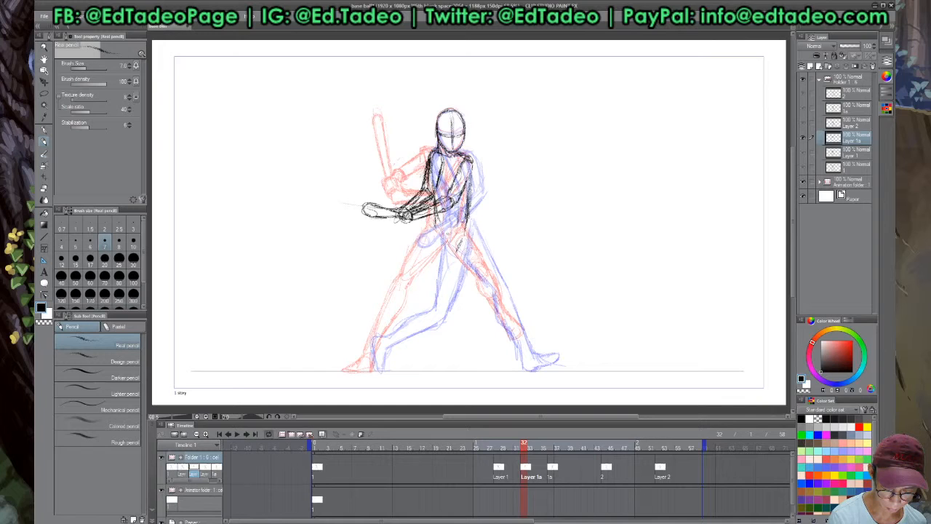
pyautogui.moveTo(452, 231); pyautogui.dragTo(461, 254)
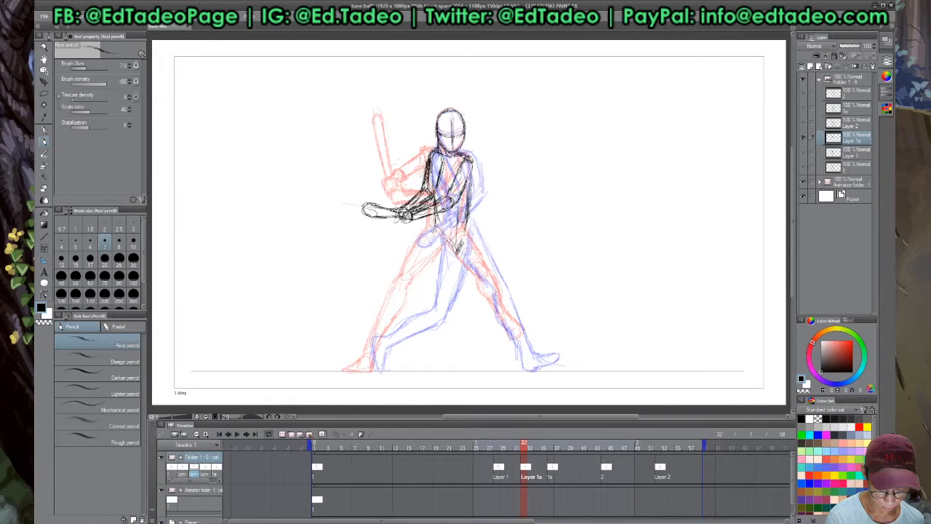
pyautogui.moveTo(458, 240); pyautogui.dragTo(364, 367)
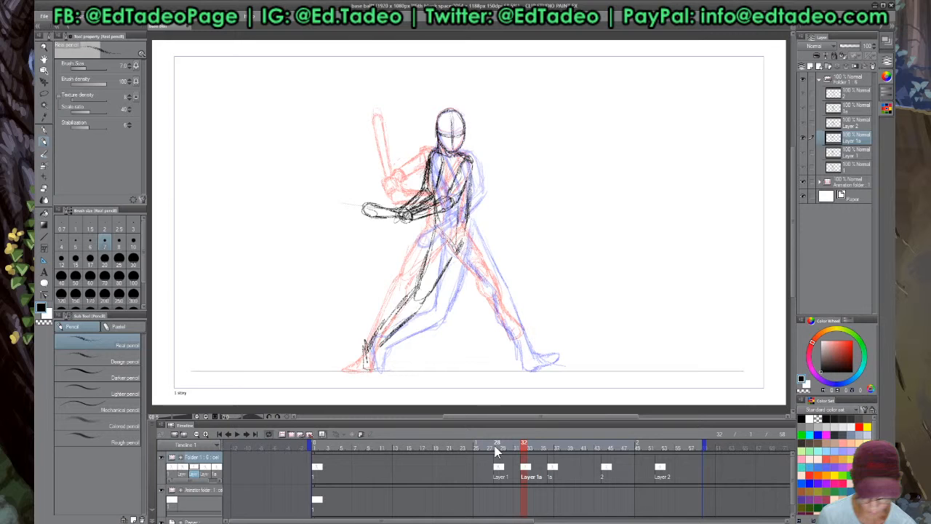
# Flip between the frame 28 and frame 32 drawings and play back the animation to check the swing's timing
pyautogui.hotkey('ctrl', 'Left')
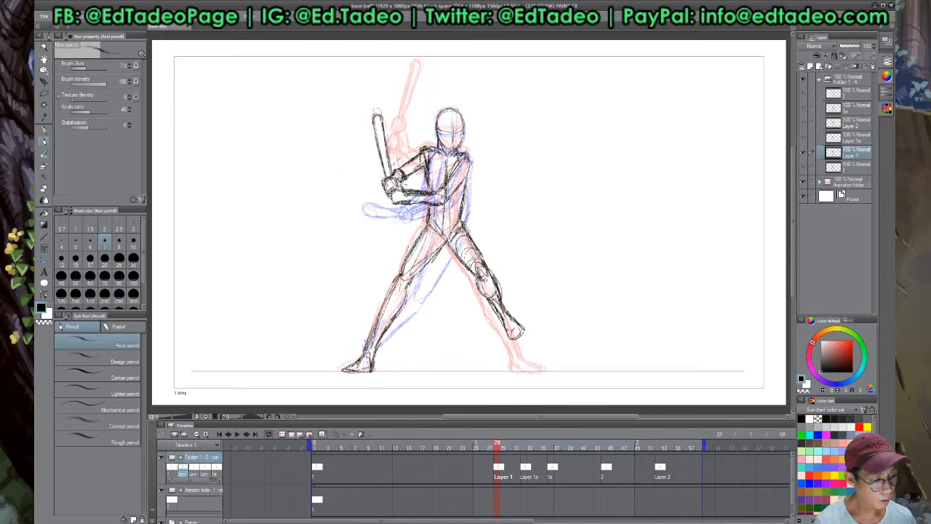
pyautogui.hotkey('ctrl', 'Right')
pyautogui.hotkey('ctrl', 'Left')
pyautogui.click(237, 433)
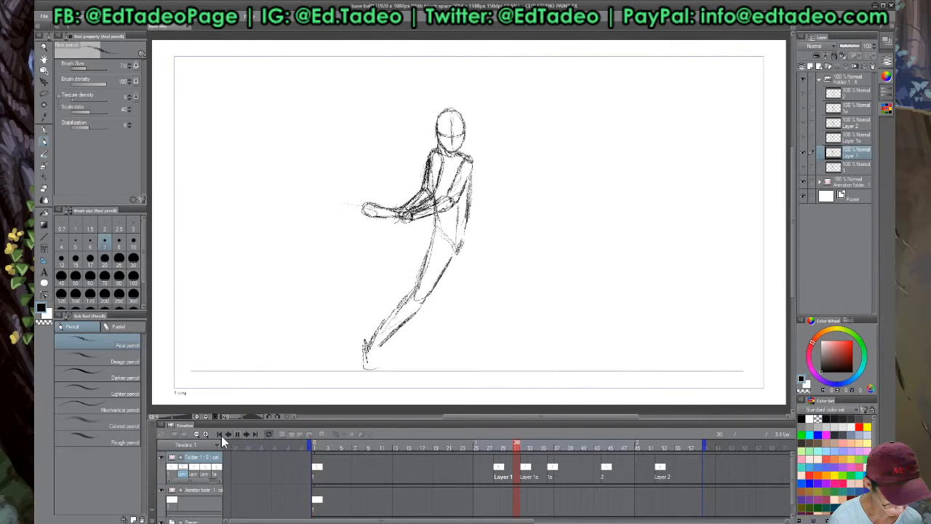
# Stop playback, enable rendering before starting playback for the timeline, and play the animation with that setting
pyautogui.click(238, 435)
pyautogui.rightClick(162, 427)
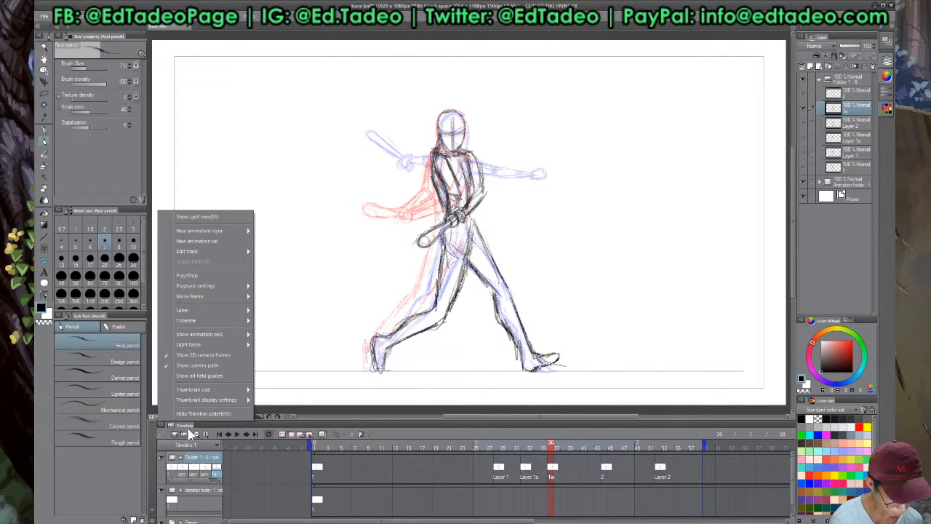
pyautogui.moveTo(238, 337)
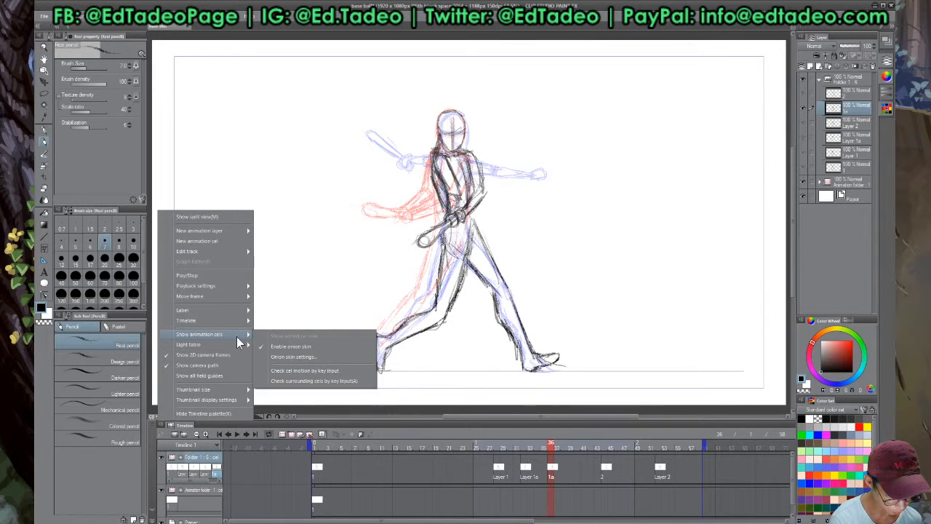
pyautogui.moveTo(211, 285)
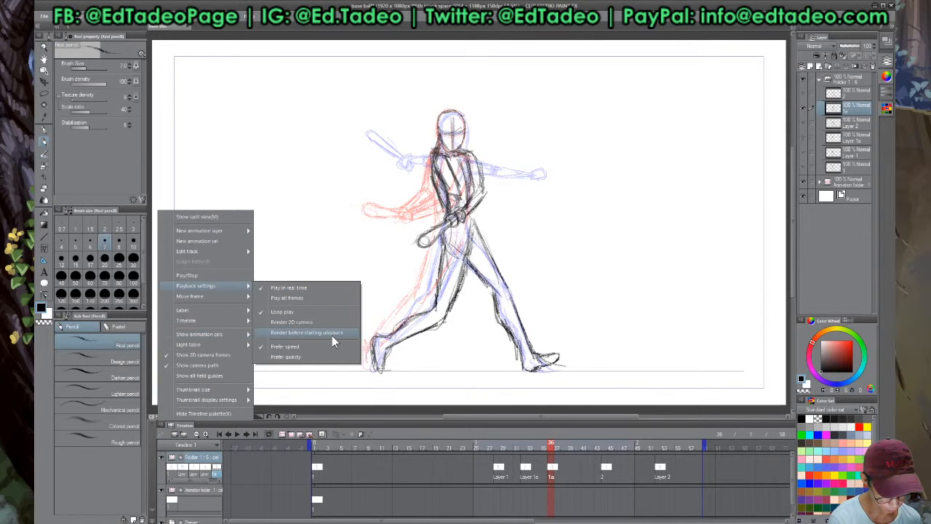
pyautogui.click(331, 335)
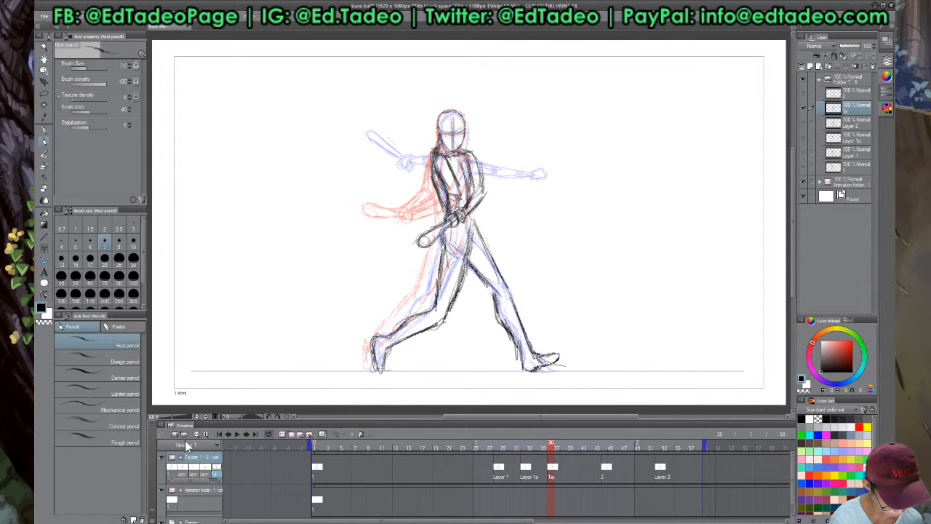
pyautogui.click(237, 434)
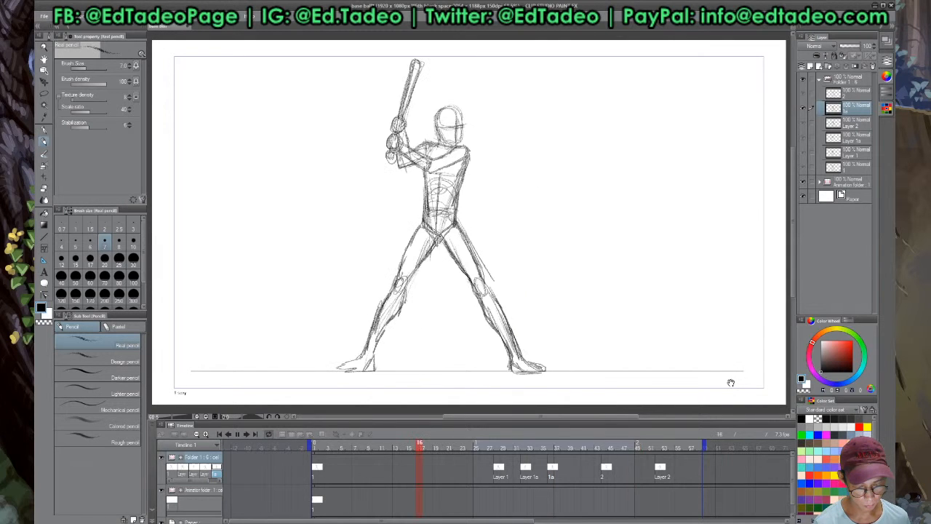
pyautogui.click(227, 435)
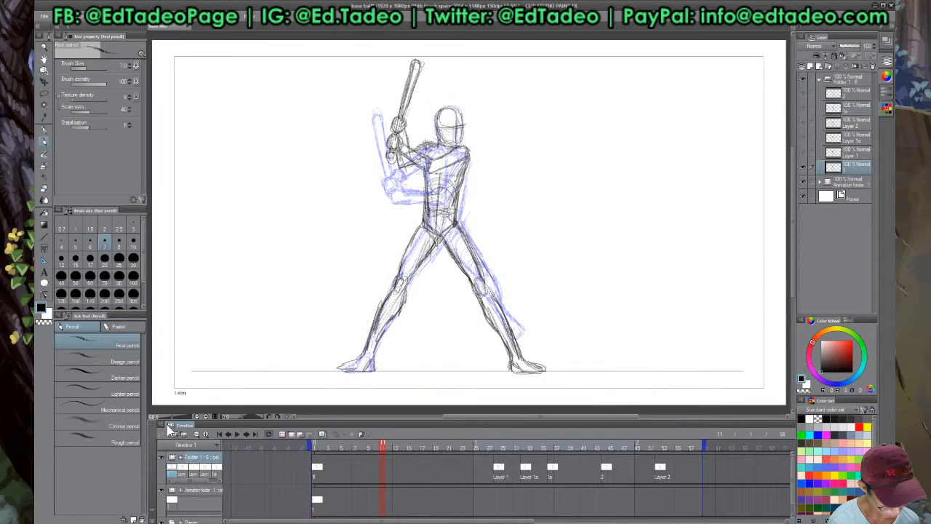
# Review the timeline's playback settings and replay the animation to judge the swing's motion
pyautogui.click(169, 427)
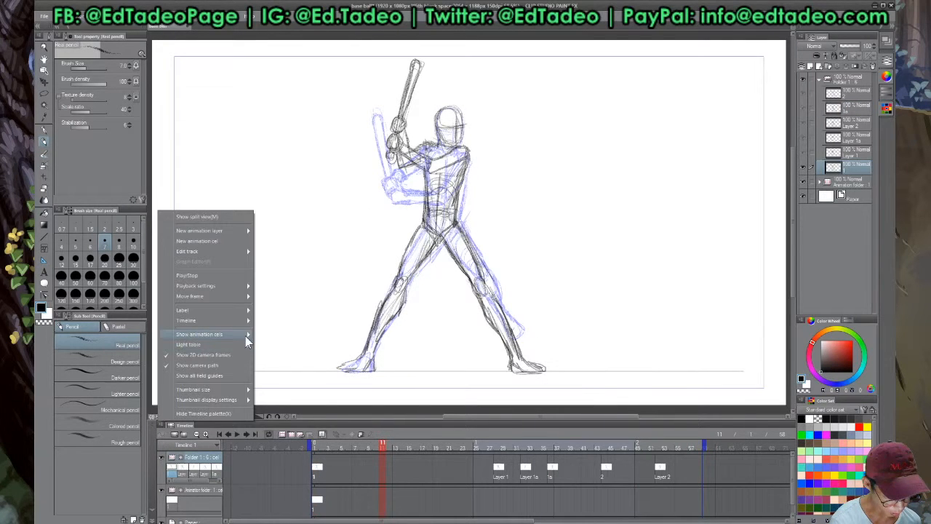
pyautogui.moveTo(244, 291)
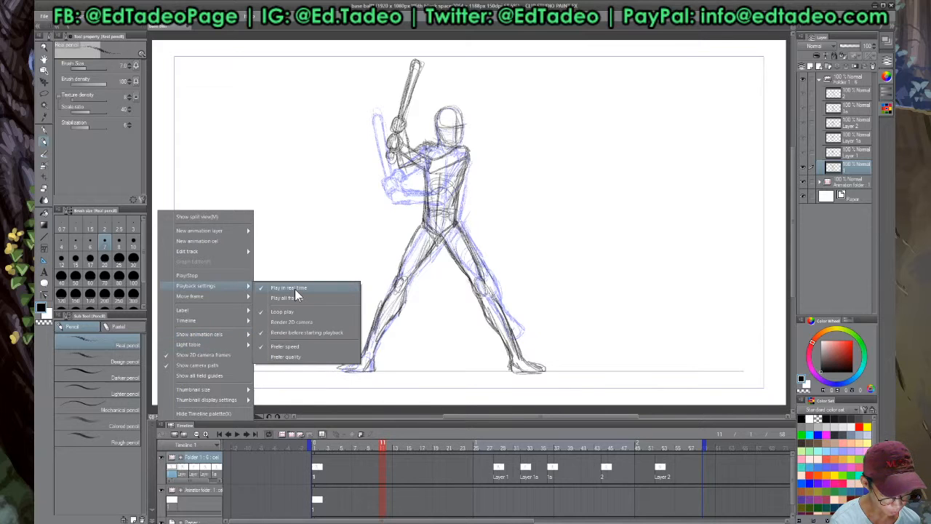
pyautogui.click(182, 424)
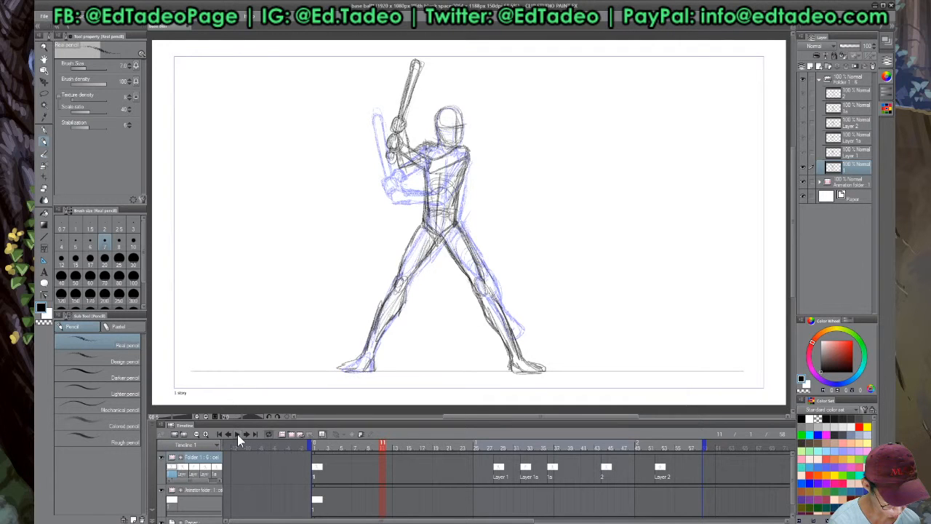
pyautogui.click(237, 434)
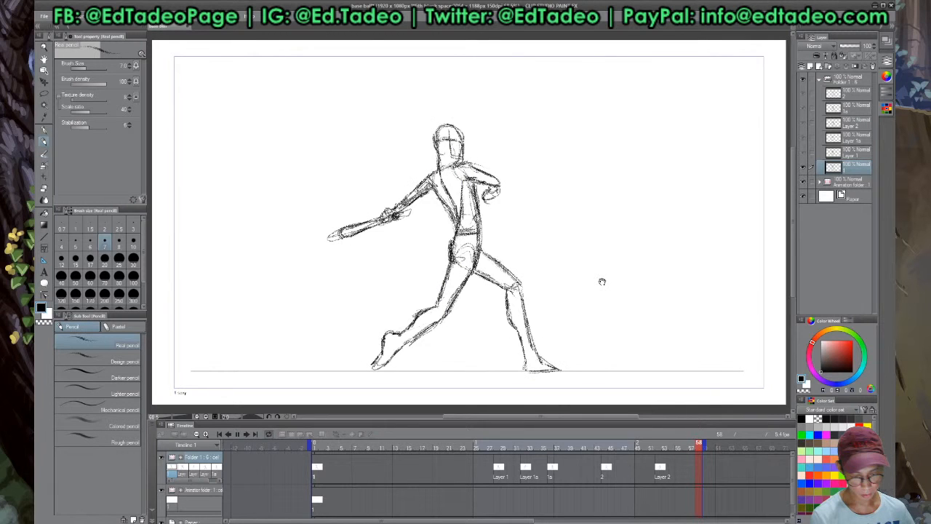
pyautogui.scroll(-1, 602, 282)
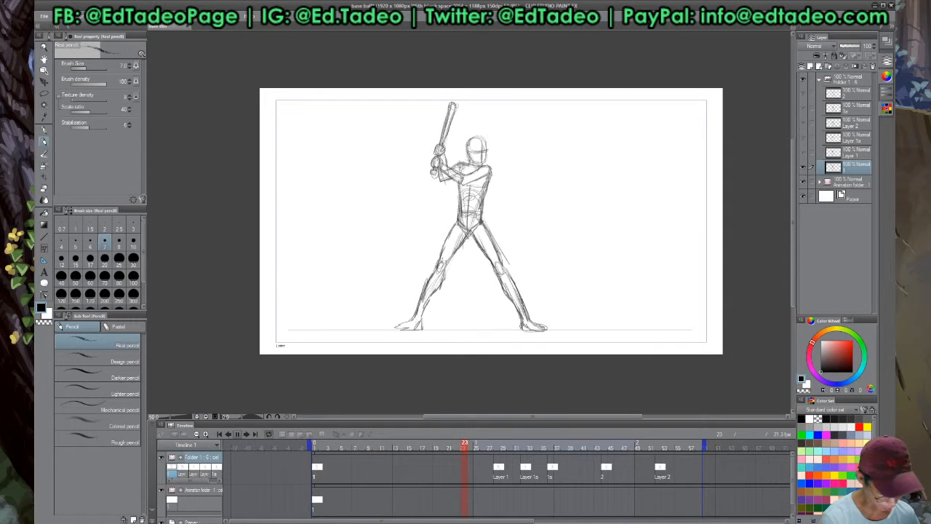
pyautogui.click(237, 434)
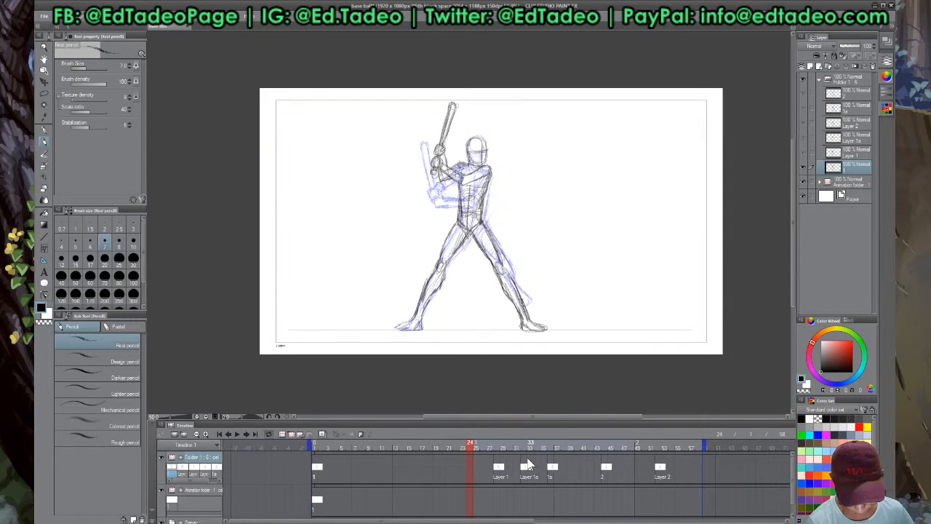
# On the frame 32 drawing, sketch the back foot and the striding front leg with its knee and raised foot
pyautogui.click(527, 465)
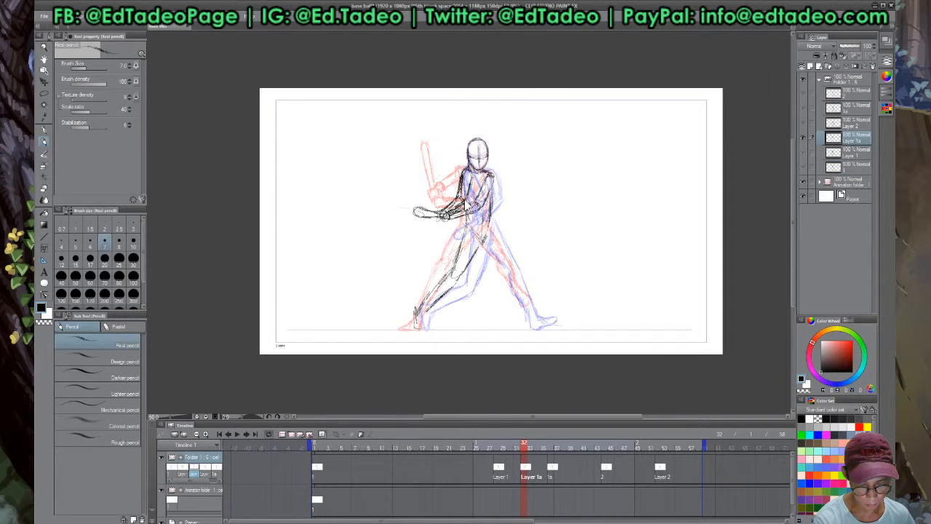
pyautogui.scroll(1, 470, 205)
pyautogui.scroll(1, 480, 211)
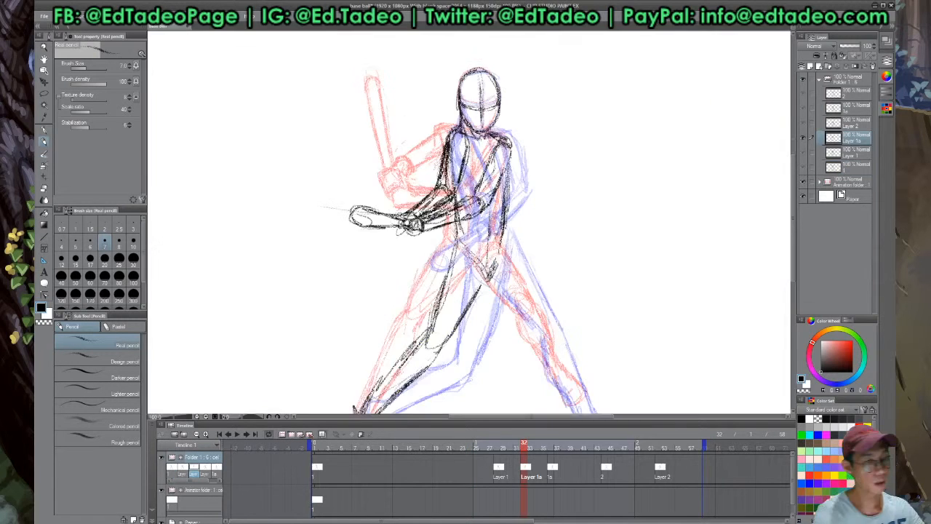
pyautogui.hotkey('ctrl', '0')
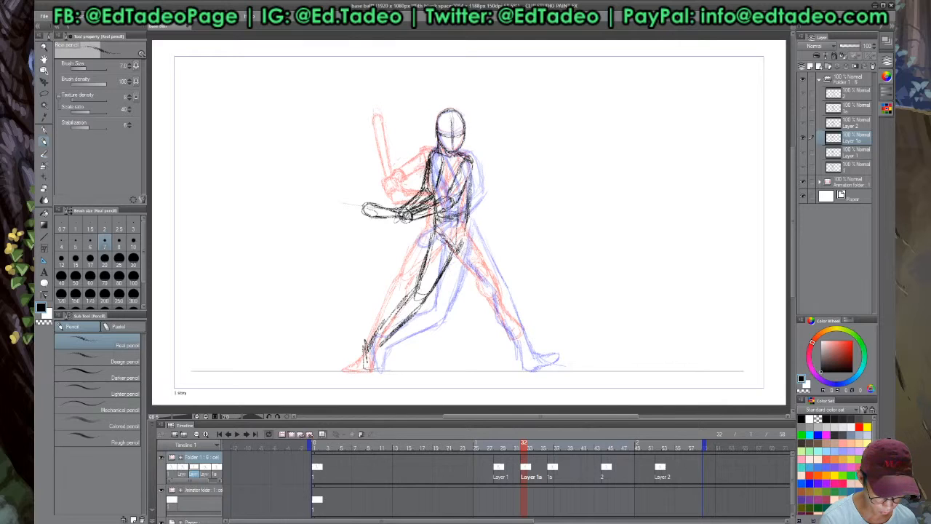
pyautogui.moveTo(363, 340); pyautogui.dragTo(381, 368)
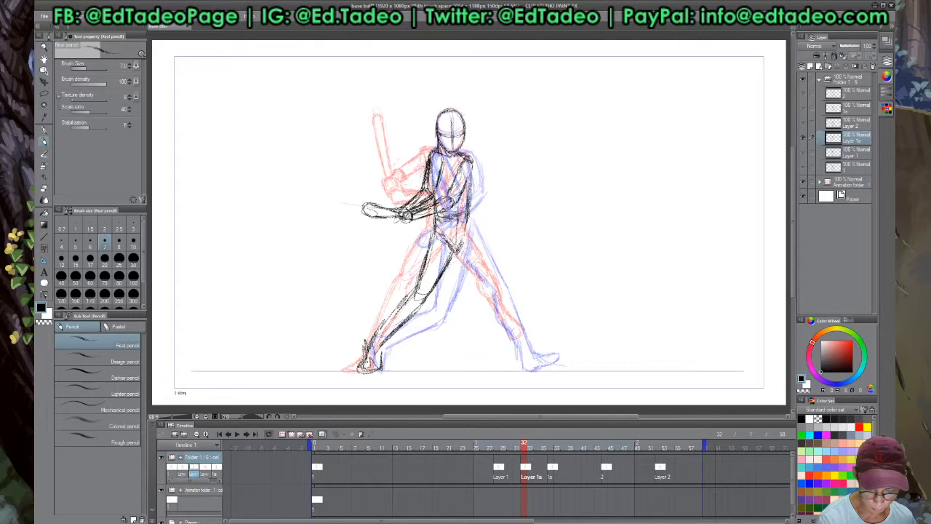
pyautogui.moveTo(467, 228); pyautogui.dragTo(497, 278)
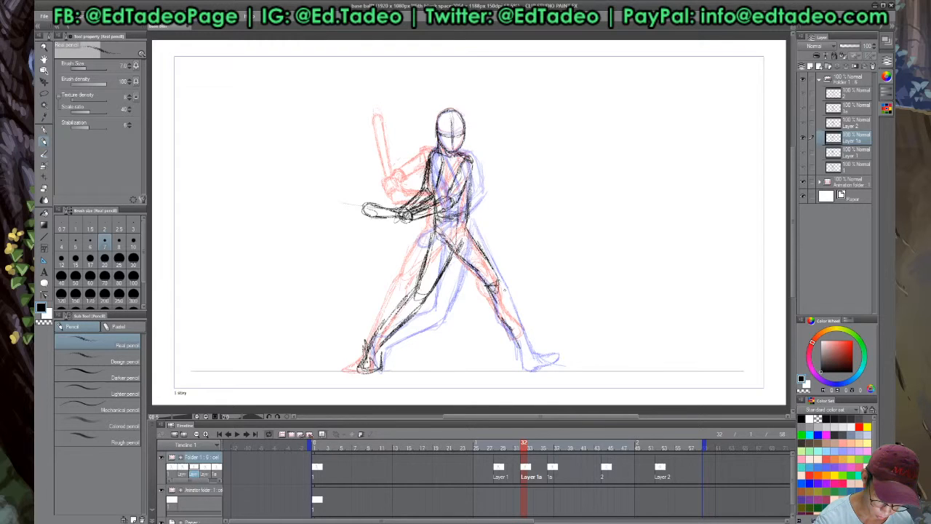
pyautogui.moveTo(496, 289)
pyautogui.mouseDown()
pyautogui.moveTo(521, 335)
pyautogui.moveTo(547, 336)
pyautogui.mouseUp()
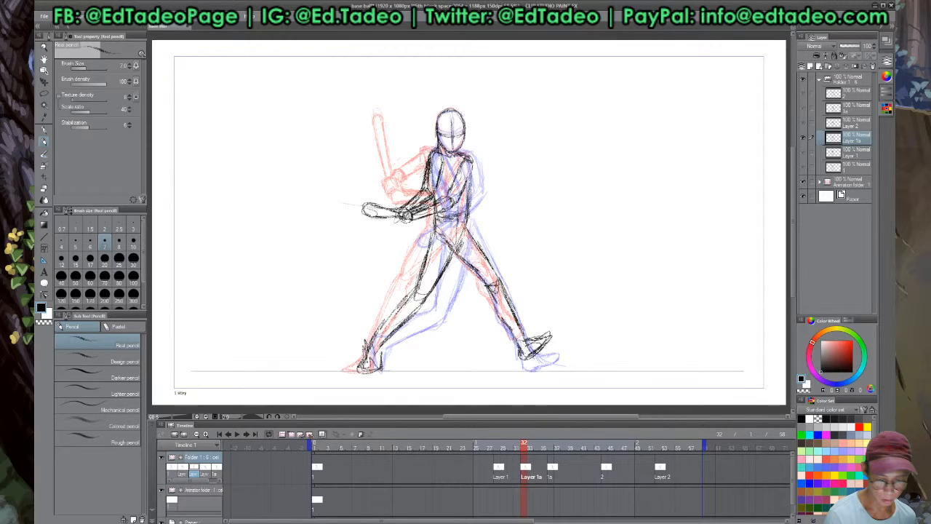
# Erase the rear arm on the frame 32 drawing and redraw it bent outward from the shoulder to the bat grip
pyautogui.press('e')
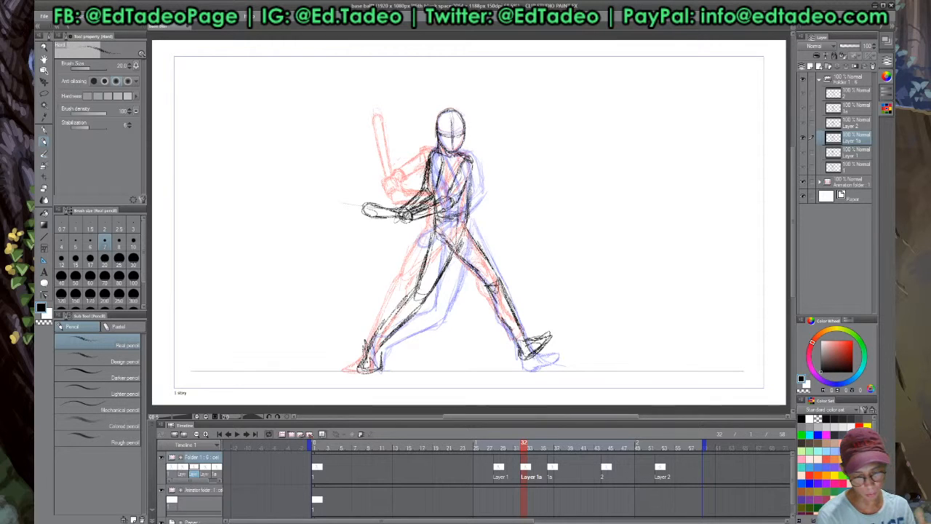
pyautogui.moveTo(430, 155); pyautogui.dragTo(416, 201)
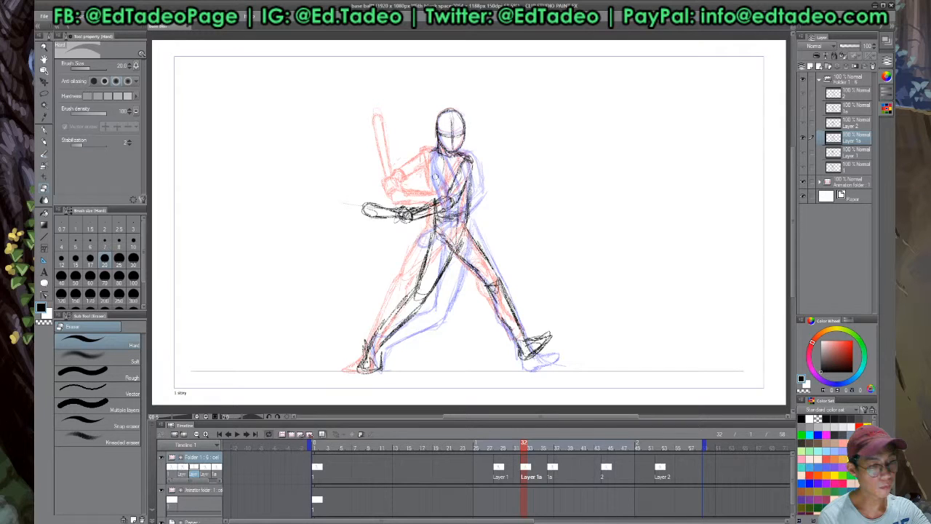
pyautogui.press('p')
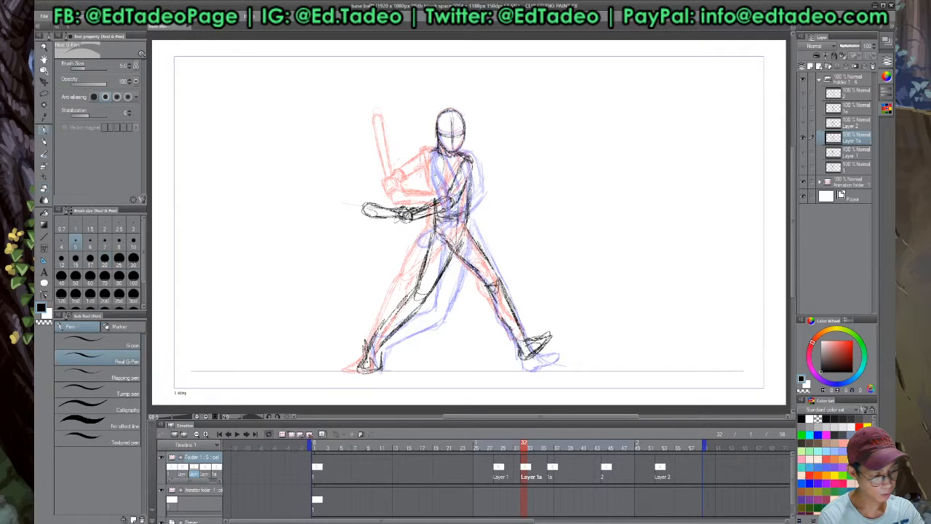
pyautogui.press('p')
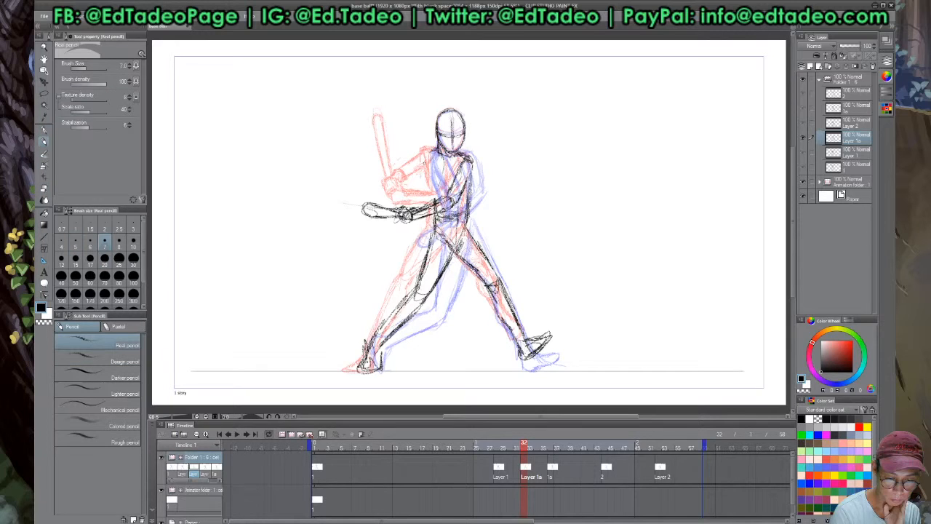
pyautogui.moveTo(428, 154); pyautogui.dragTo(406, 201)
pyautogui.moveTo(424, 160); pyautogui.dragTo(408, 188)
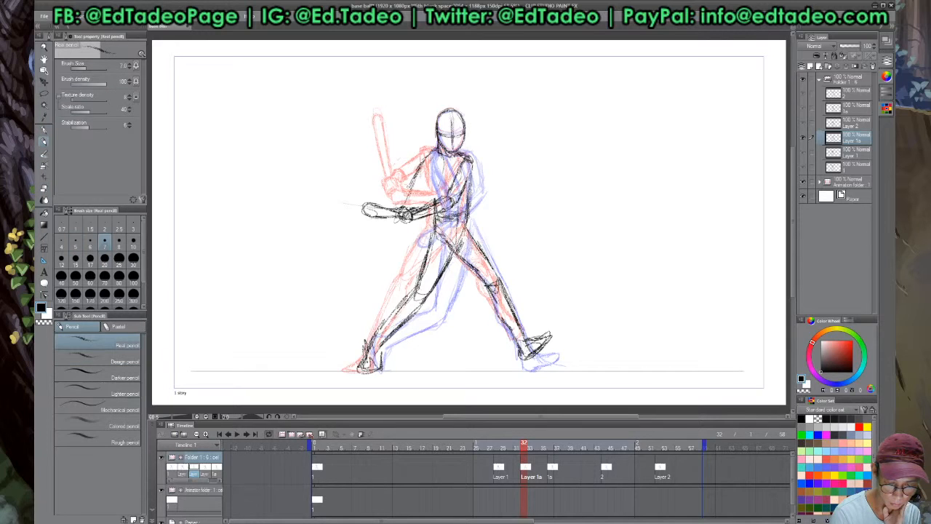
pyautogui.moveTo(440, 152); pyautogui.dragTo(405, 208)
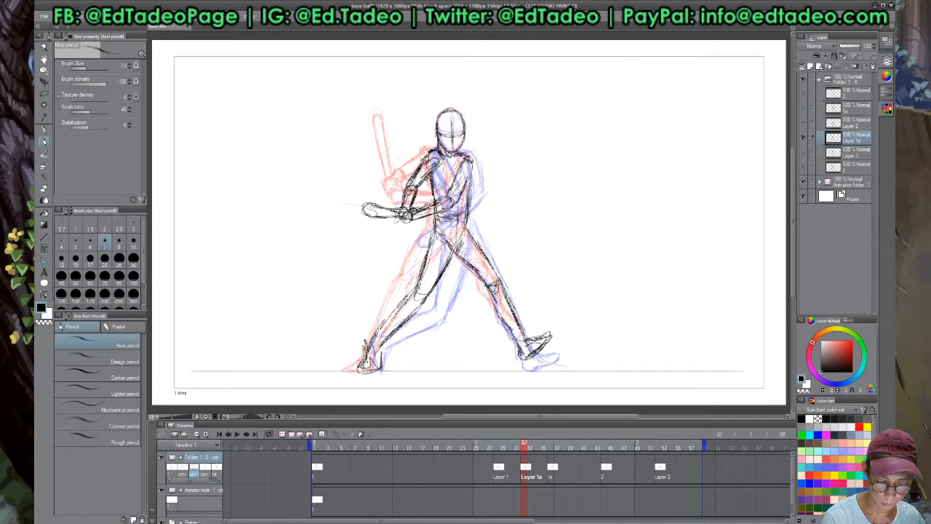
# Reinforce the torso side, pelvis, both legs and the front arm of the frame 32 drawing with darker pencil lines
pyautogui.moveTo(431, 179)
pyautogui.mouseDown()
pyautogui.moveTo(437, 234)
pyautogui.moveTo(411, 306)
pyautogui.mouseUp()
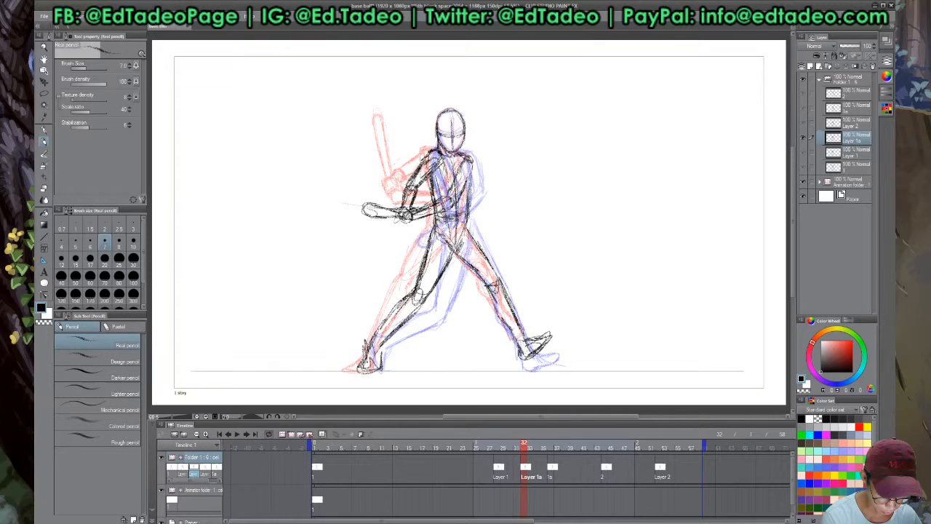
pyautogui.moveTo(398, 305); pyautogui.dragTo(376, 355)
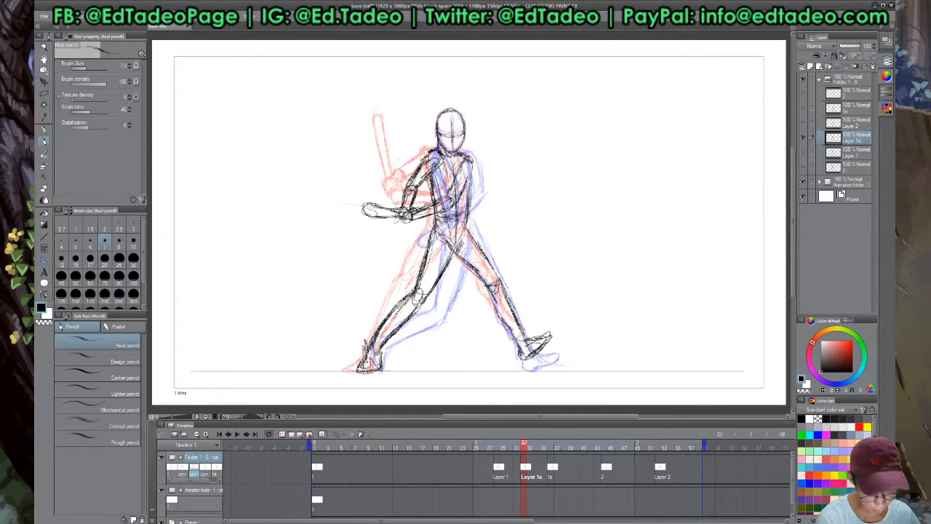
pyautogui.moveTo(467, 220); pyautogui.dragTo(455, 253)
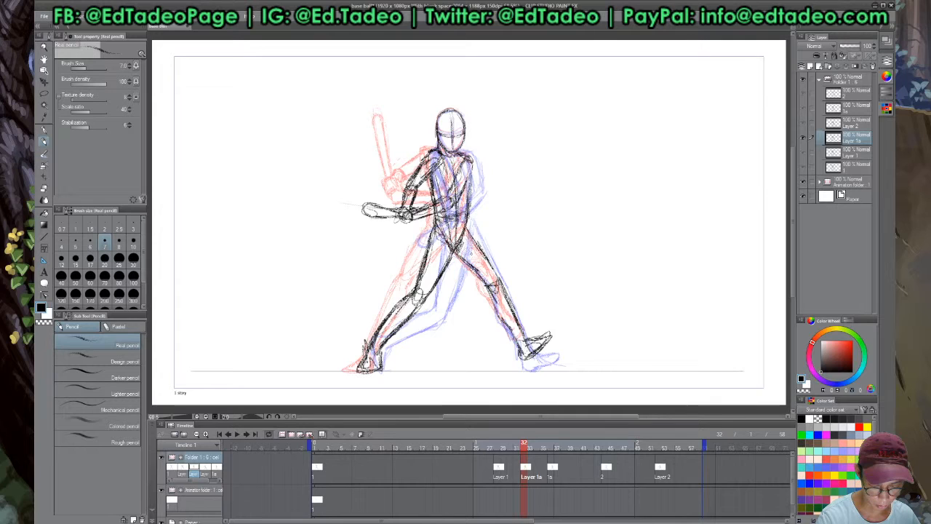
pyautogui.moveTo(458, 252); pyautogui.dragTo(500, 312)
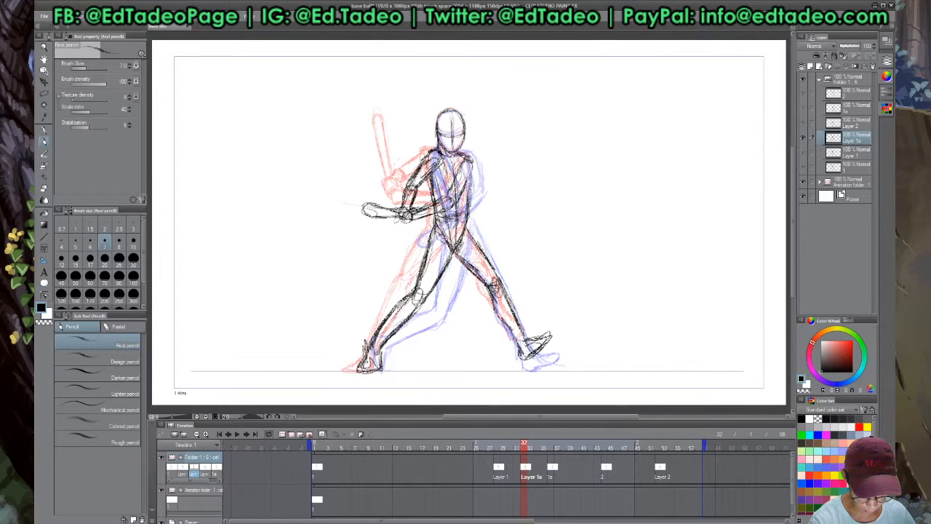
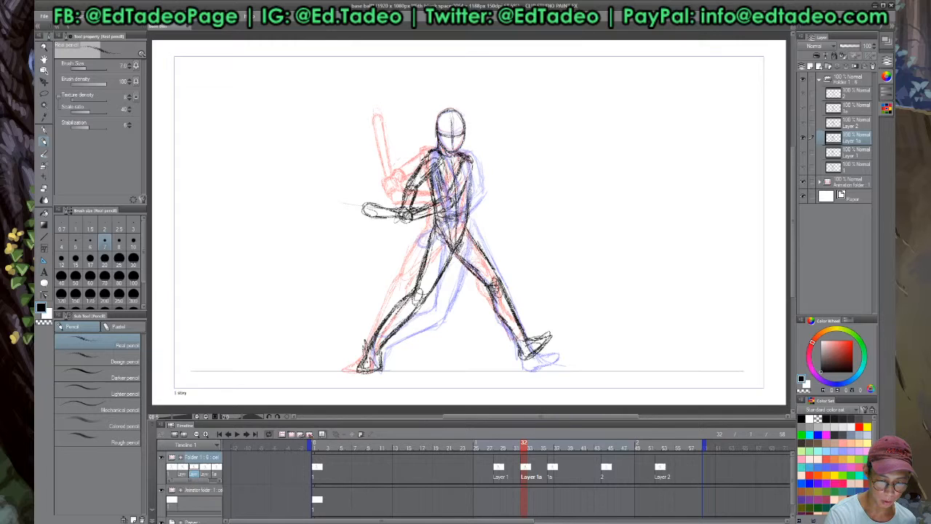
pyautogui.moveTo(422, 207); pyautogui.dragTo(448, 195)
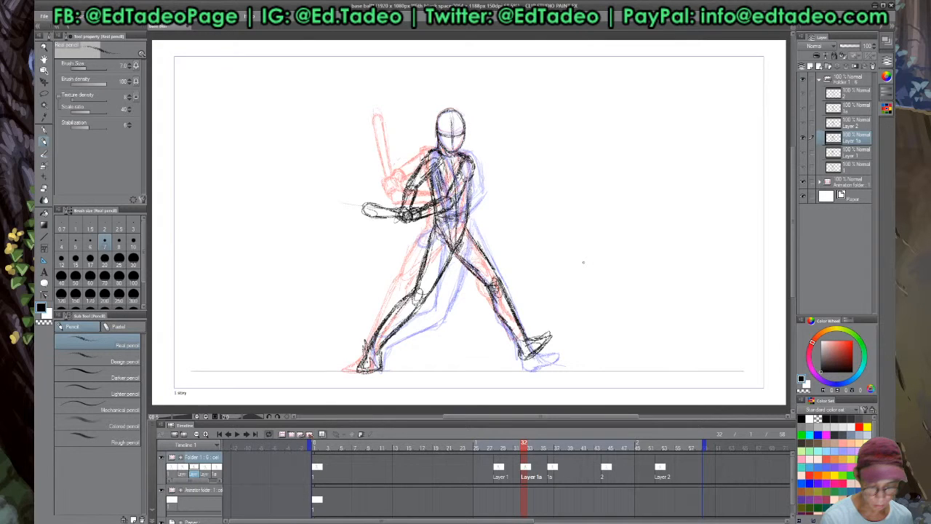
# Go to the frame 28 drawing, then collapse and lock Folder 1, which holds the swing drawings
pyautogui.scroll(-1, 583, 261)
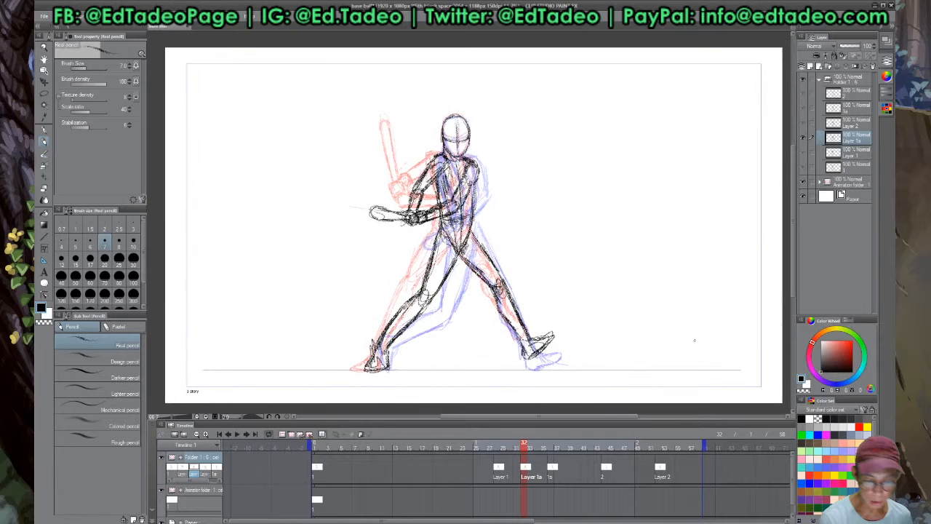
pyautogui.click(496, 449)
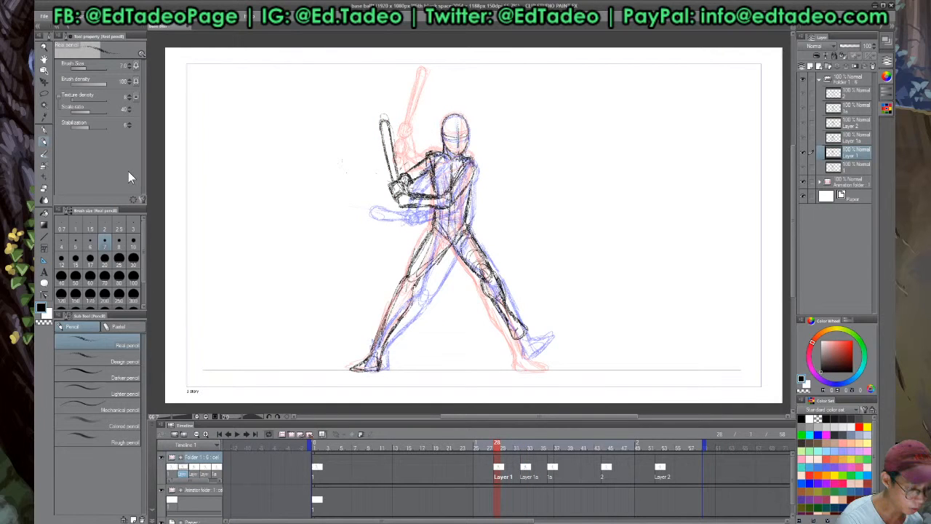
pyautogui.click(822, 81)
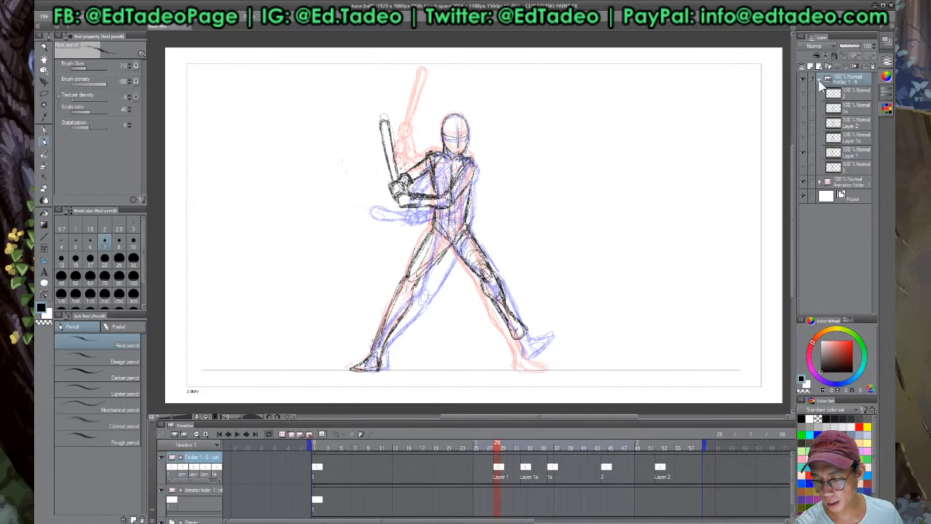
pyautogui.click(819, 80)
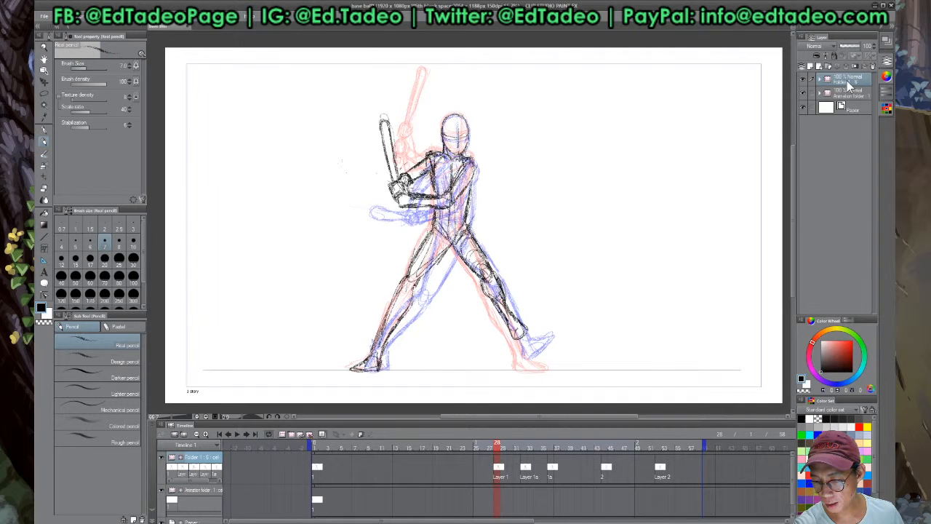
pyautogui.click(841, 102)
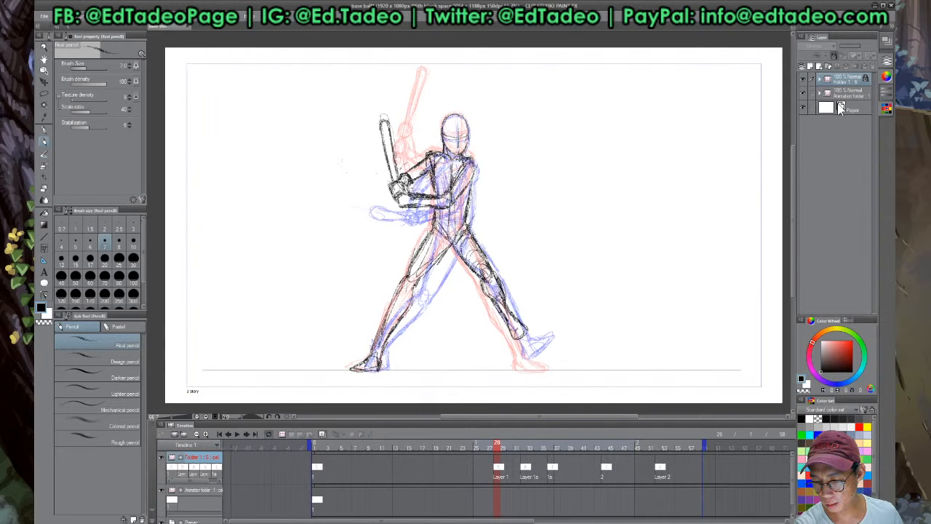
# Hide the Animation folder with the ground line and create a new animation folder above Folder 1
pyautogui.click(807, 100)
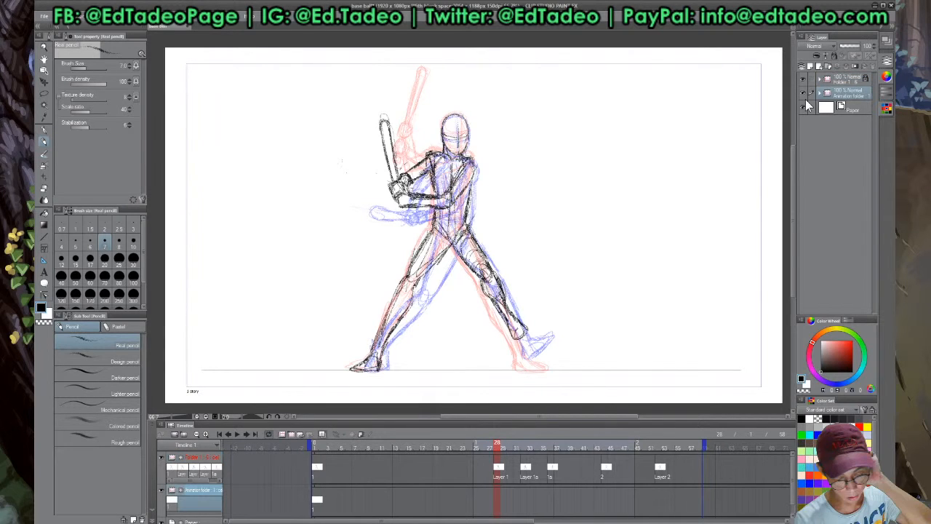
pyautogui.click(828, 94)
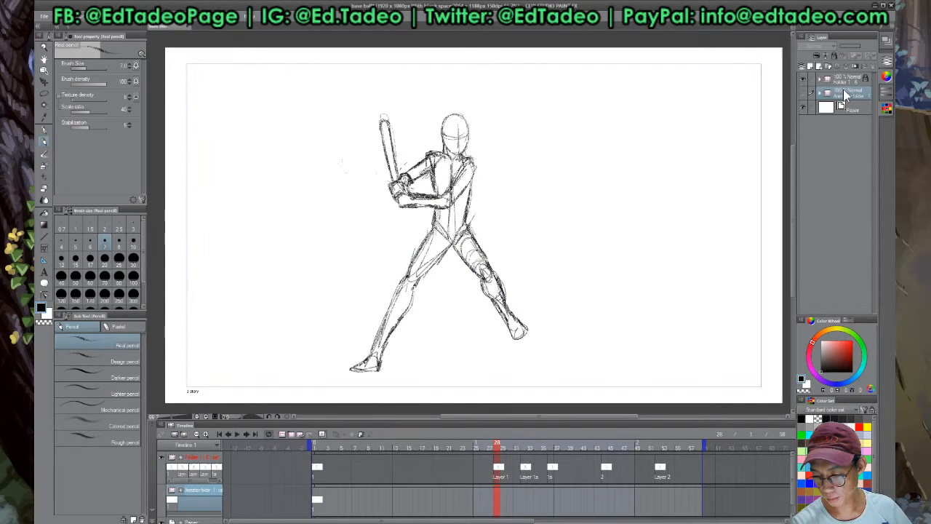
pyautogui.click(844, 80)
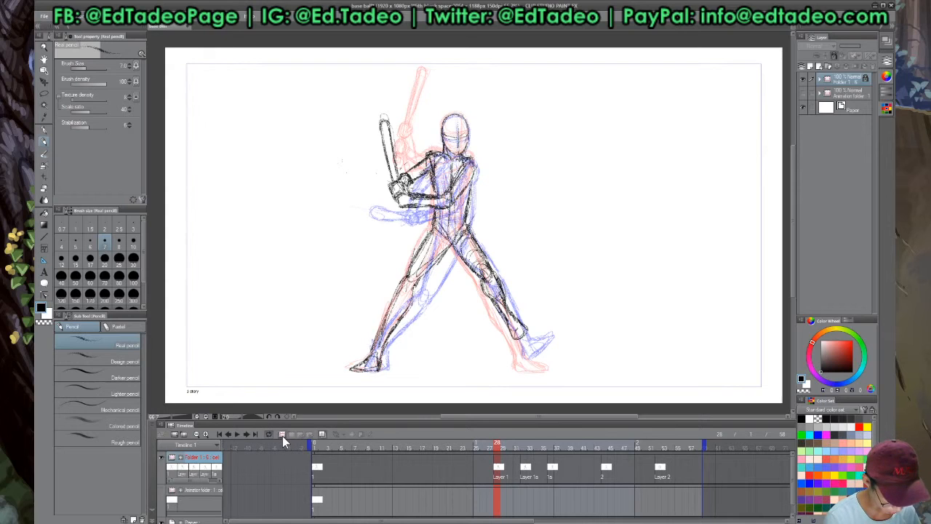
pyautogui.click(282, 436)
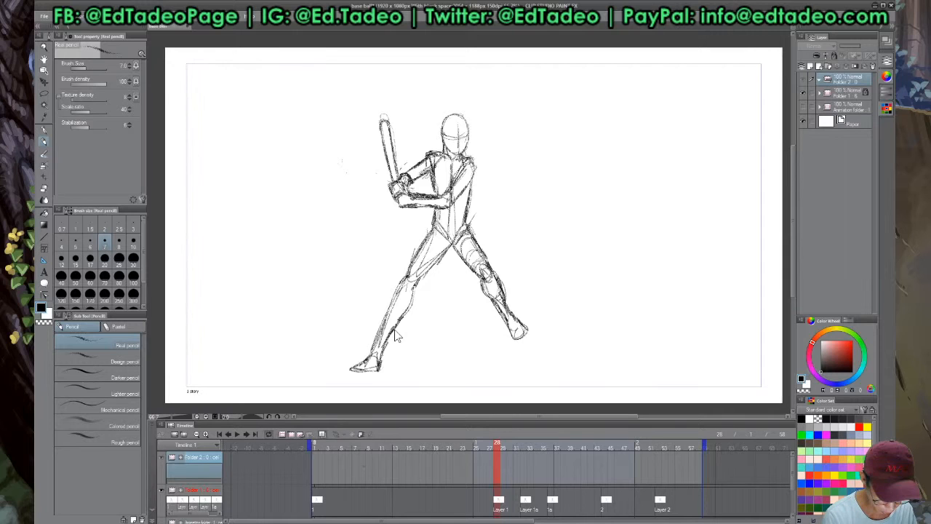
# Save the file and add a blank cel at frame 1 of Folder 2
pyautogui.press('Home')
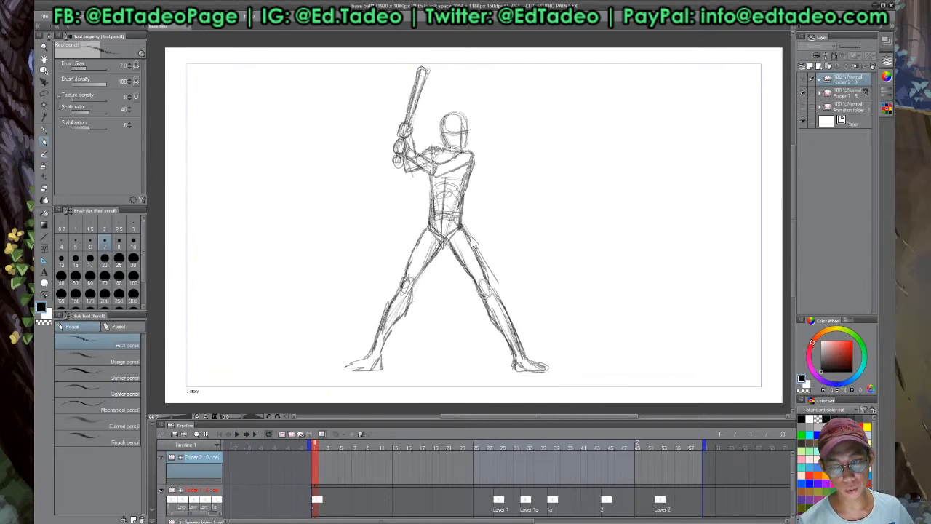
pyautogui.hotkey('ctrl', 's')
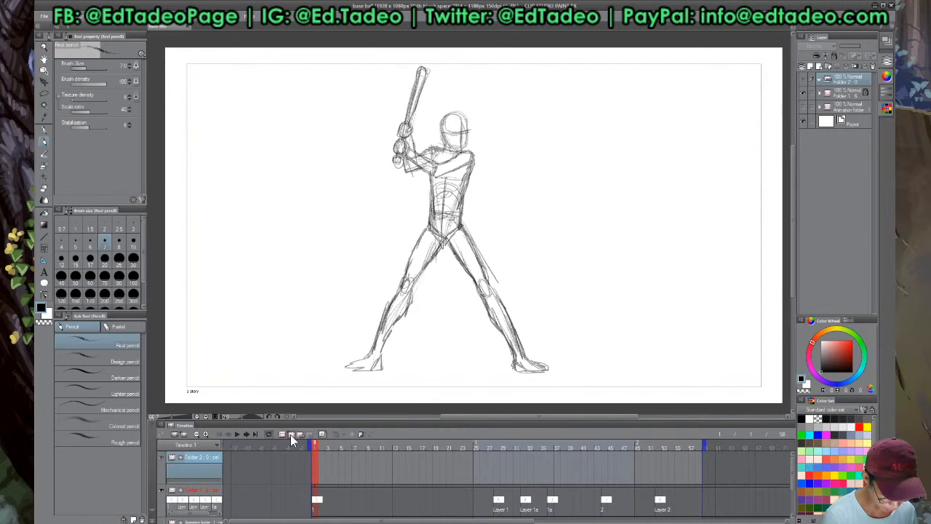
pyautogui.click(332, 434)
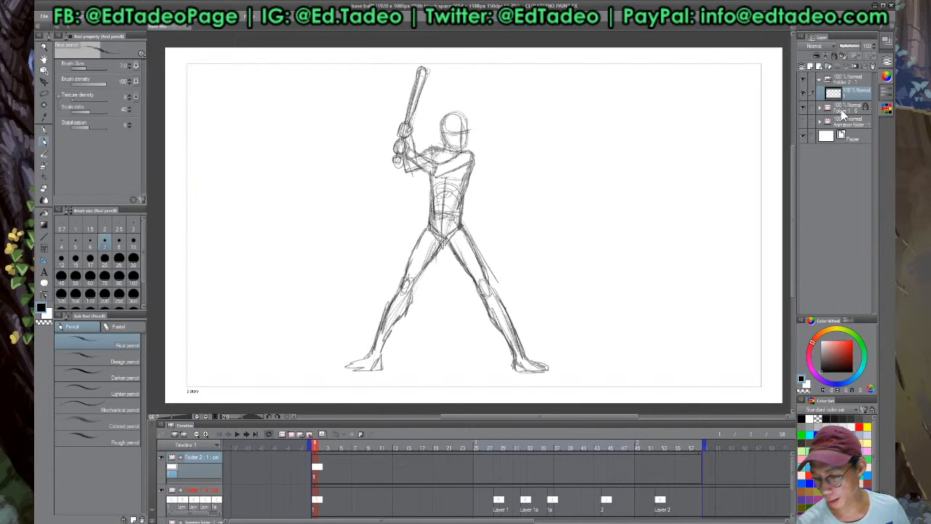
# Unlock Folder 1 with the rough drawings, lower its opacity to 20% and lock it again
pyautogui.click(841, 111)
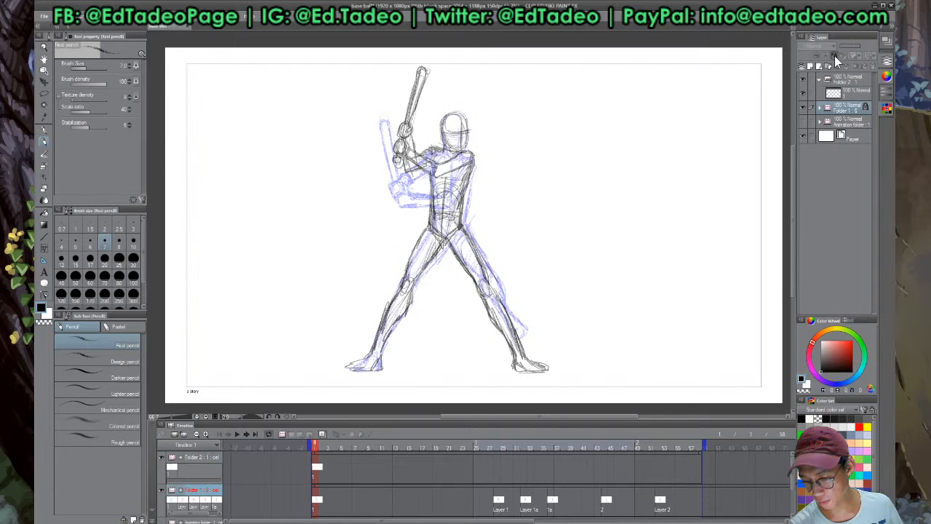
pyautogui.click(848, 46)
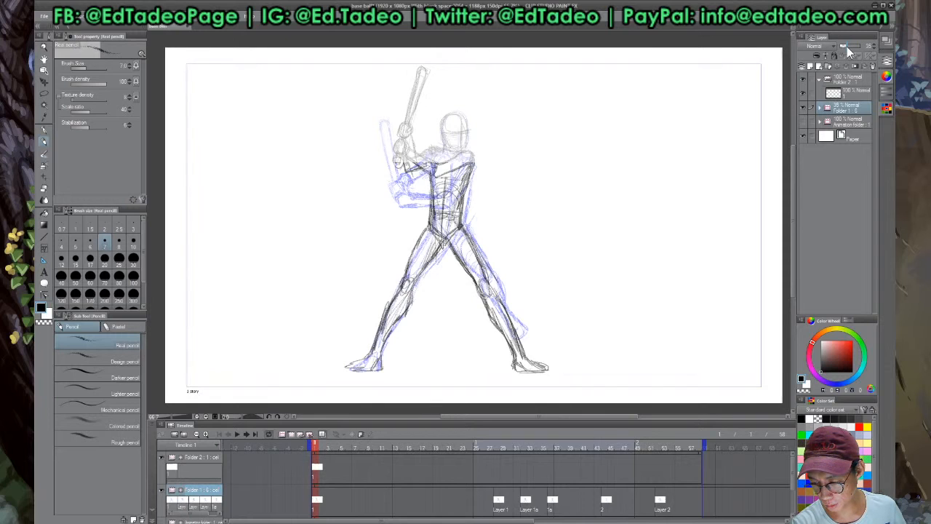
pyautogui.click(844, 47)
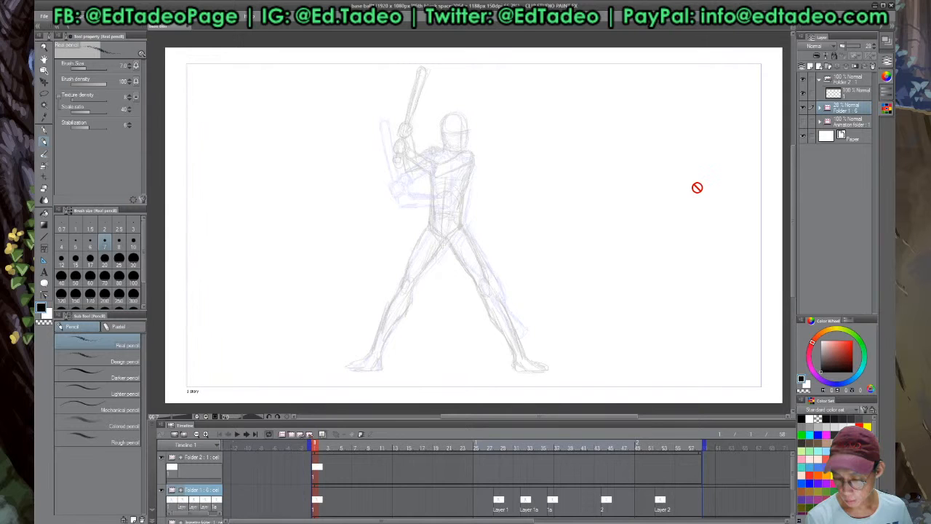
pyautogui.click(834, 56)
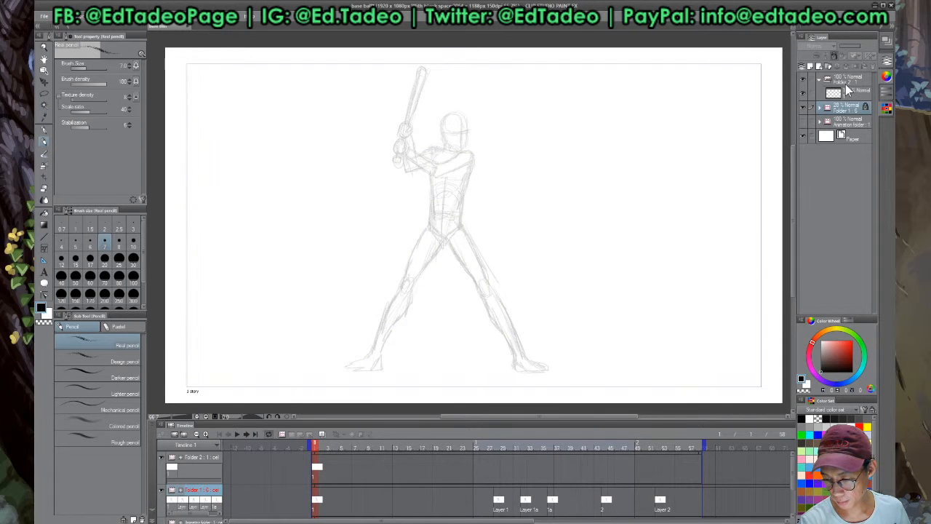
# On the frame 1 cel of Folder 2, ink both gripping hands and the bat knob with the Real G-Pen
pyautogui.click(847, 88)
pyautogui.click(318, 468)
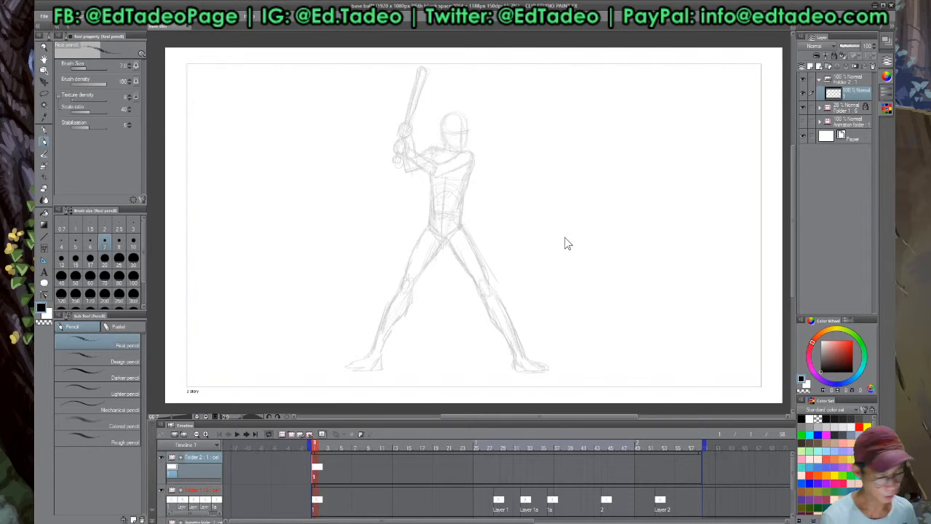
pyautogui.press('p')
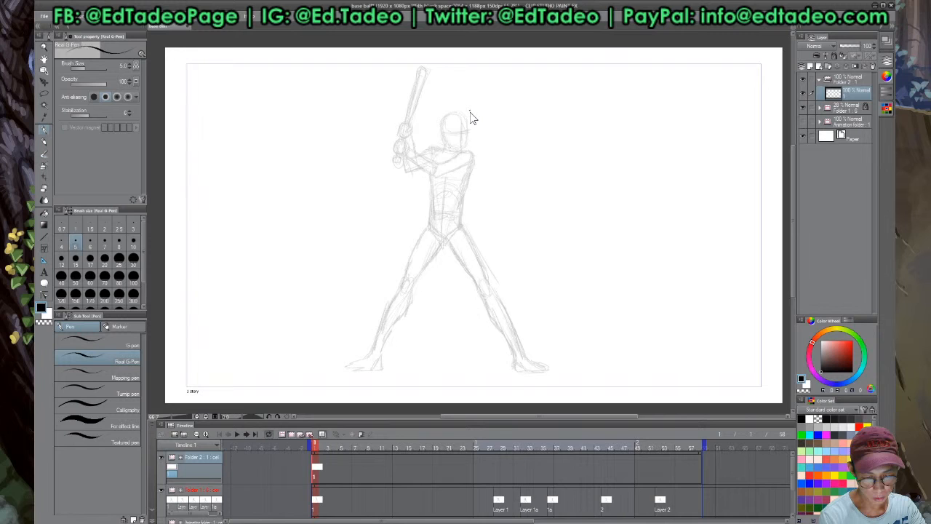
pyautogui.scroll(1, 470, 112)
pyautogui.moveTo(493, 139); pyautogui.dragTo(536, 158)
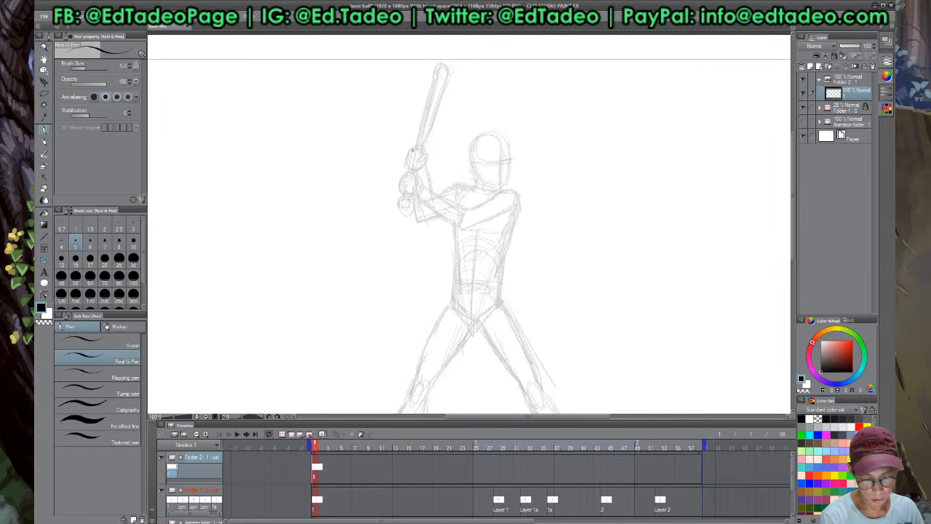
pyautogui.moveTo(412, 150); pyautogui.dragTo(416, 149)
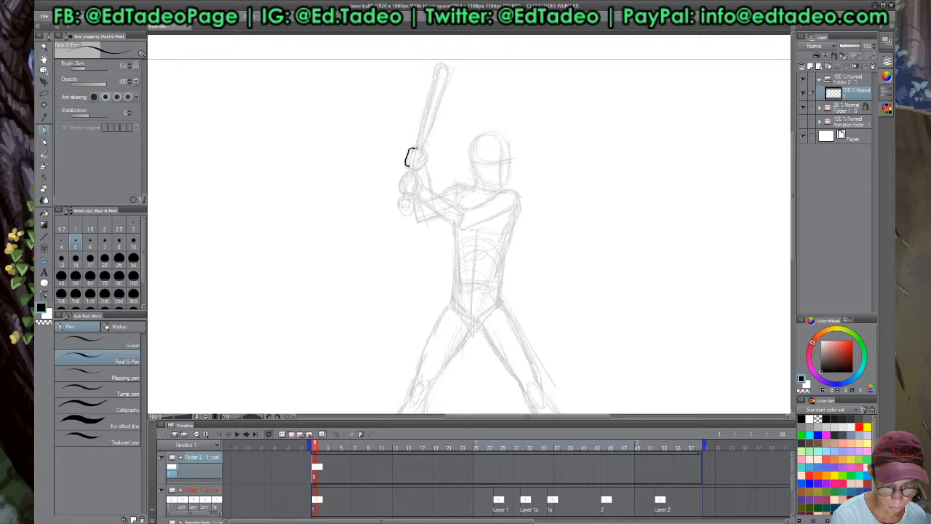
pyautogui.moveTo(410, 148); pyautogui.dragTo(426, 165)
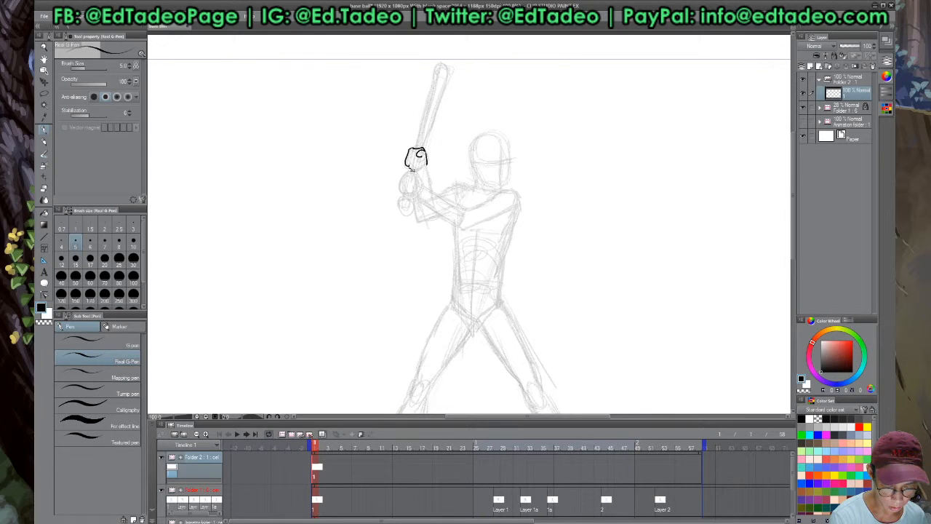
pyautogui.moveTo(412, 170); pyautogui.dragTo(407, 198)
# Ink both edges and the rounded tip of the bat, and finish the finger and wrist lines
pyautogui.moveTo(445, 70)
pyautogui.mouseDown()
pyautogui.moveTo(439, 64)
pyautogui.moveTo(416, 143)
pyautogui.mouseUp()
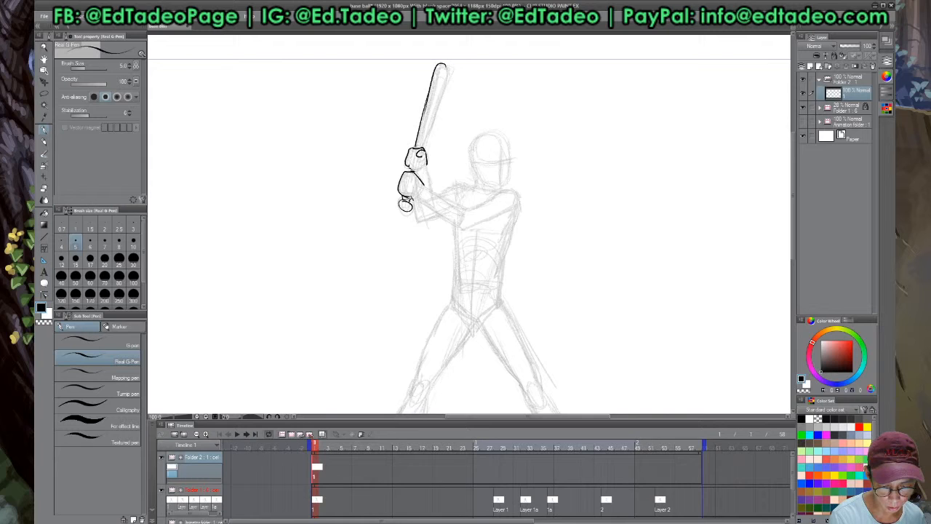
pyautogui.moveTo(448, 71); pyautogui.dragTo(427, 147)
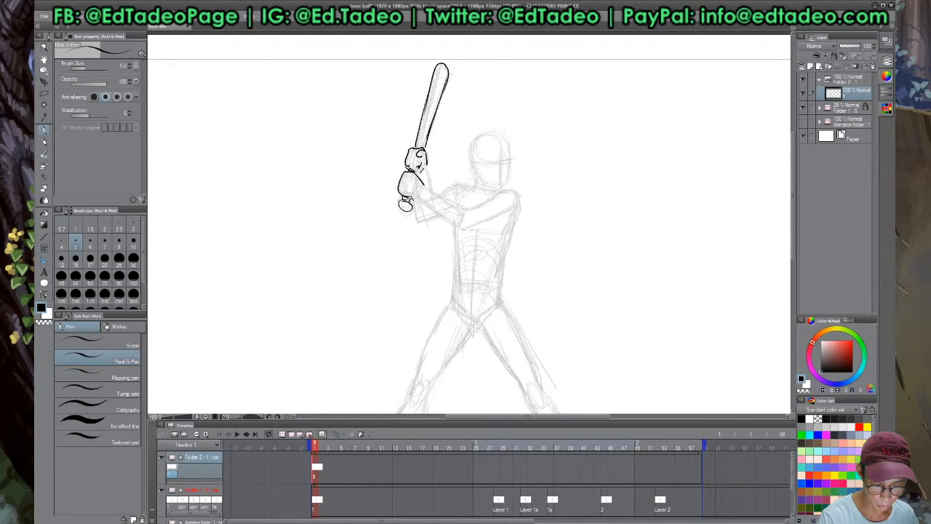
pyautogui.moveTo(426, 164); pyautogui.dragTo(420, 173)
pyautogui.moveTo(411, 198); pyautogui.dragTo(418, 200)
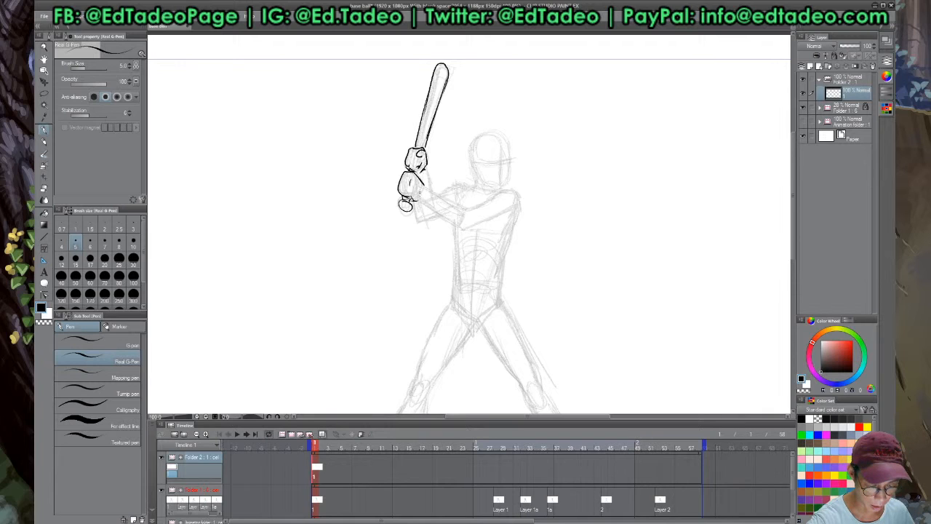
# Ink the front arm from the lower hand across the bent elbow to the rounded shoulder
pyautogui.moveTo(420, 191); pyautogui.dragTo(466, 211)
pyautogui.moveTo(422, 202); pyautogui.dragTo(457, 225)
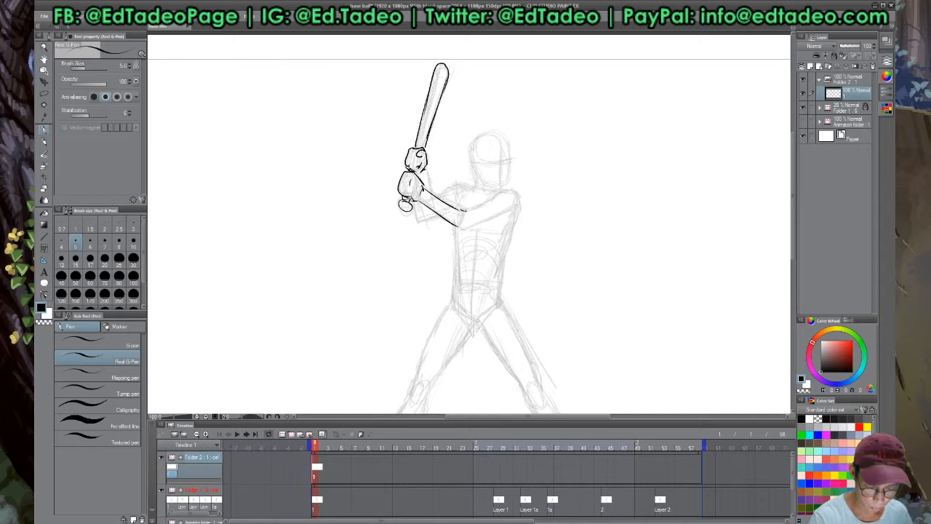
pyautogui.moveTo(462, 210); pyautogui.dragTo(518, 205)
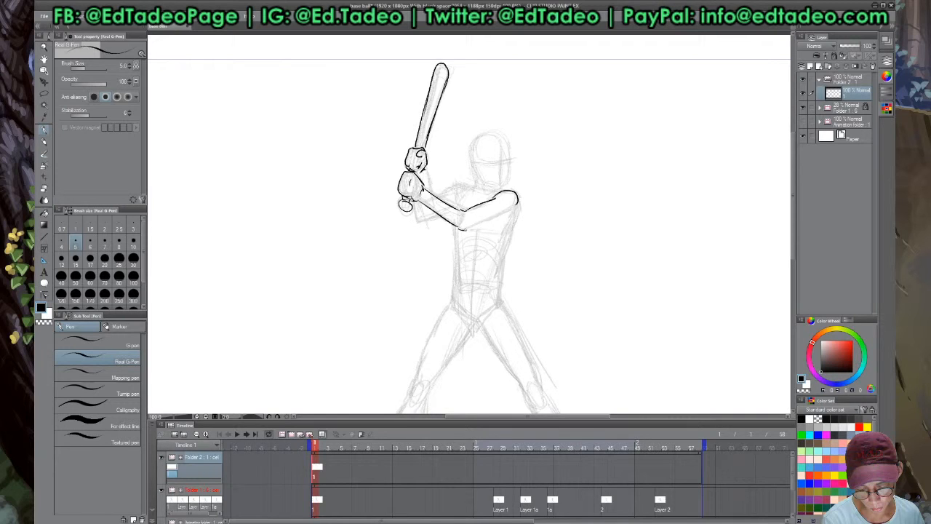
pyautogui.moveTo(459, 230); pyautogui.dragTo(518, 211)
# Ink the rear arm behind the front arm, including its shoulder, forearm, elbow and armpit crease
pyautogui.moveTo(454, 186)
pyautogui.mouseDown()
pyautogui.moveTo(468, 185)
pyautogui.moveTo(439, 198)
pyautogui.moveTo(428, 190)
pyautogui.mouseUp()
pyautogui.moveTo(416, 203); pyautogui.dragTo(440, 216)
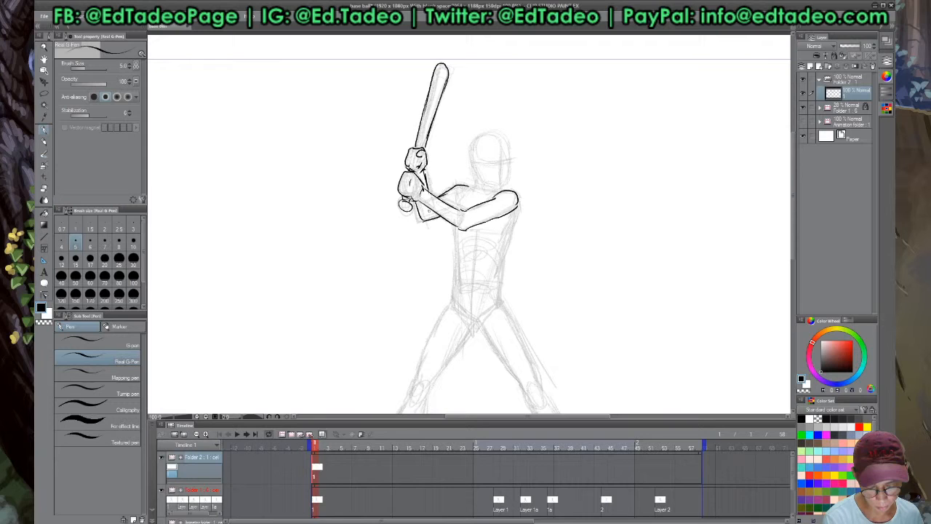
pyautogui.moveTo(430, 211); pyautogui.dragTo(428, 215)
pyautogui.moveTo(451, 197); pyautogui.dragTo(457, 206)
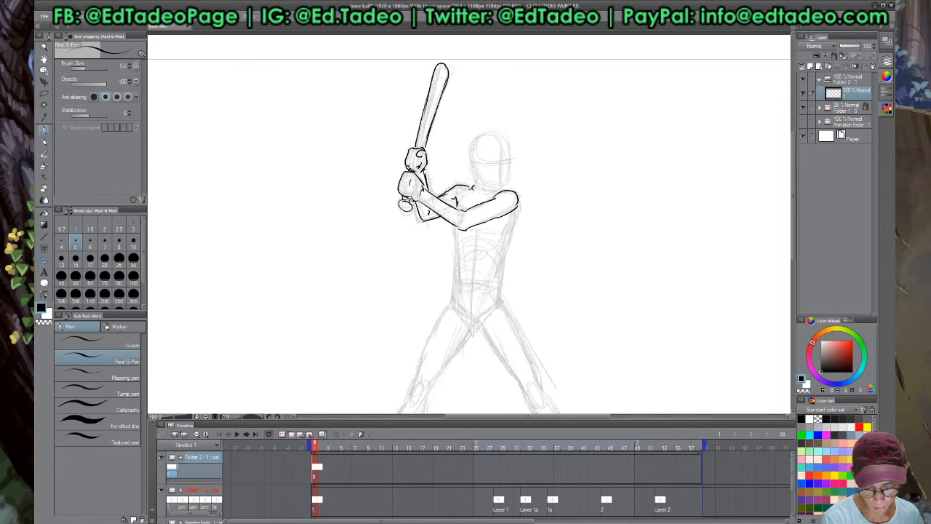
# Ink the head outline, neck and facial guide lines over the rough
pyautogui.moveTo(481, 135); pyautogui.dragTo(473, 181)
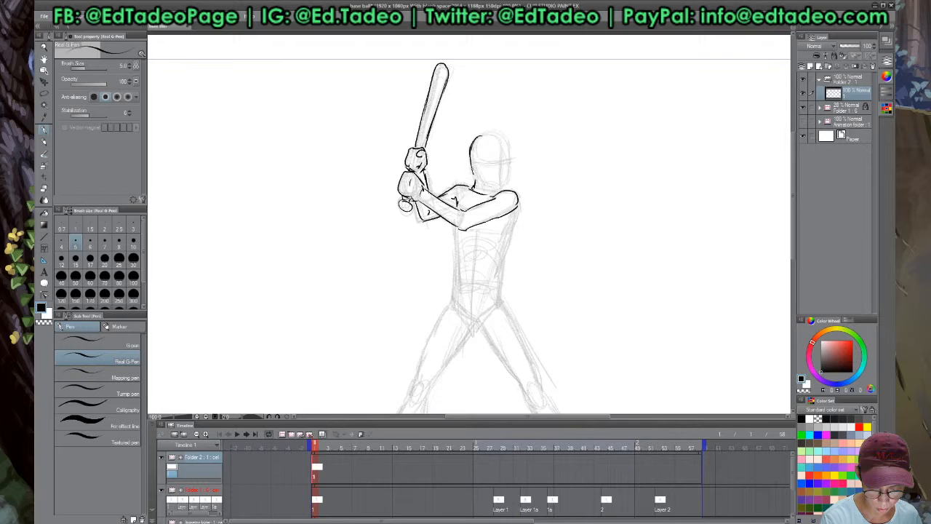
pyautogui.moveTo(480, 135); pyautogui.dragTo(476, 186)
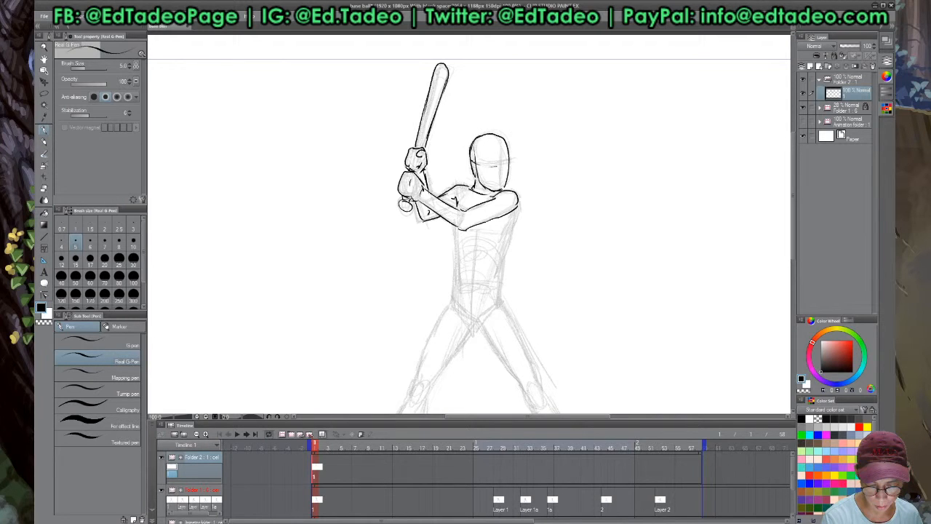
pyautogui.moveTo(485, 166); pyautogui.dragTo(508, 163)
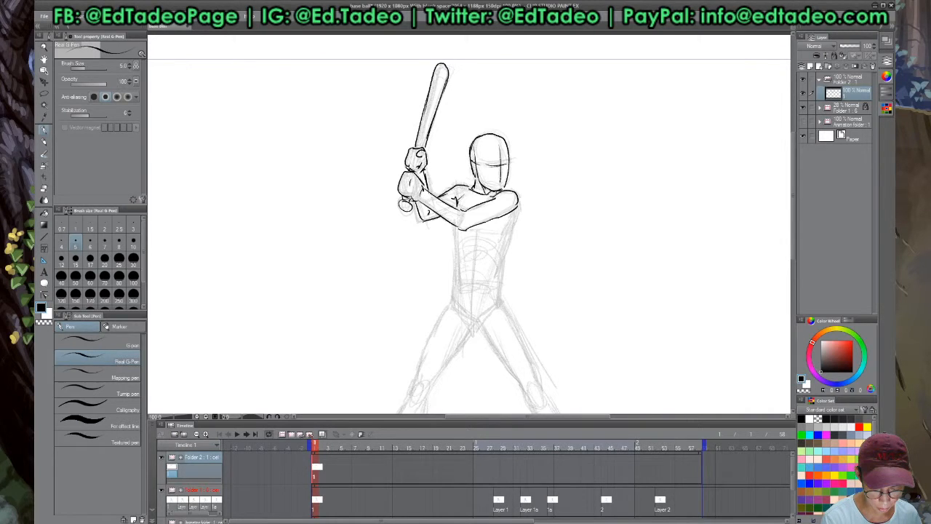
# Ink both sides of the torso from the armpits to the hips, plus the lower chest line
pyautogui.moveTo(519, 201); pyautogui.dragTo(512, 234)
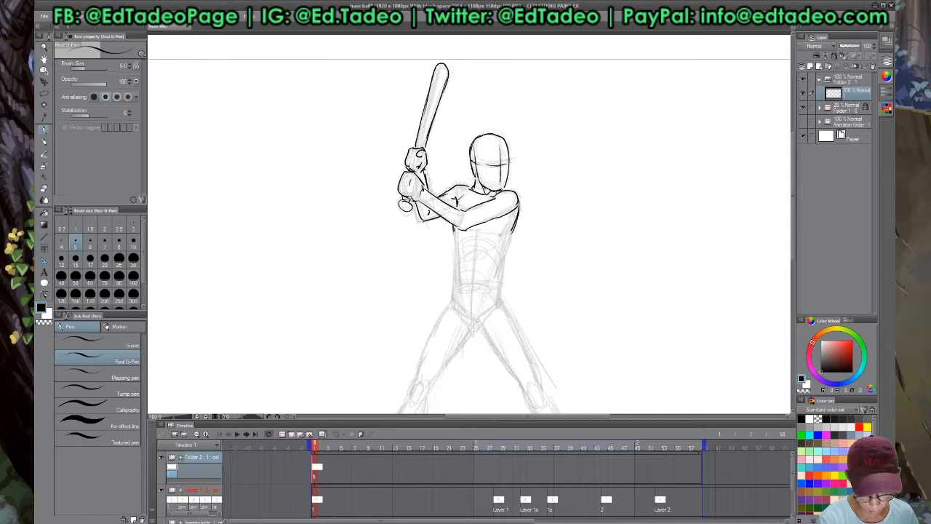
pyautogui.moveTo(456, 218); pyautogui.dragTo(453, 294)
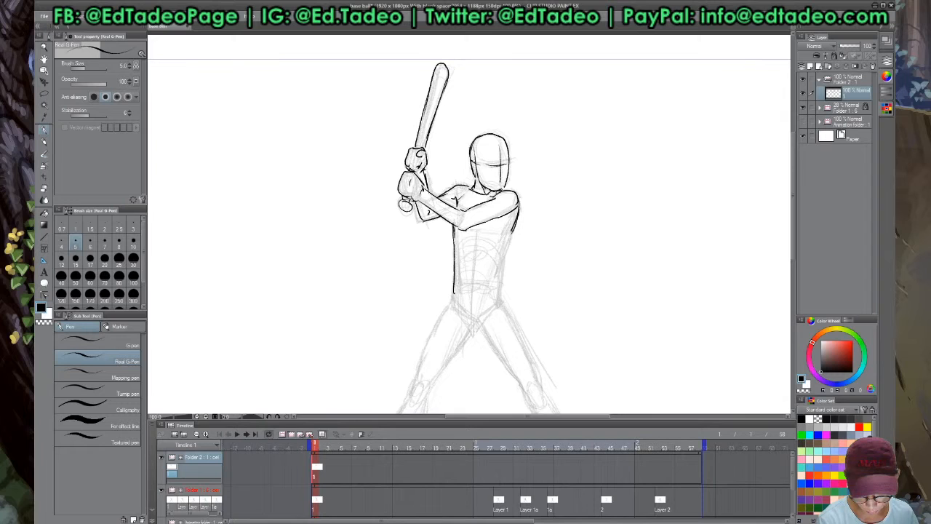
pyautogui.moveTo(508, 232); pyautogui.dragTo(503, 300)
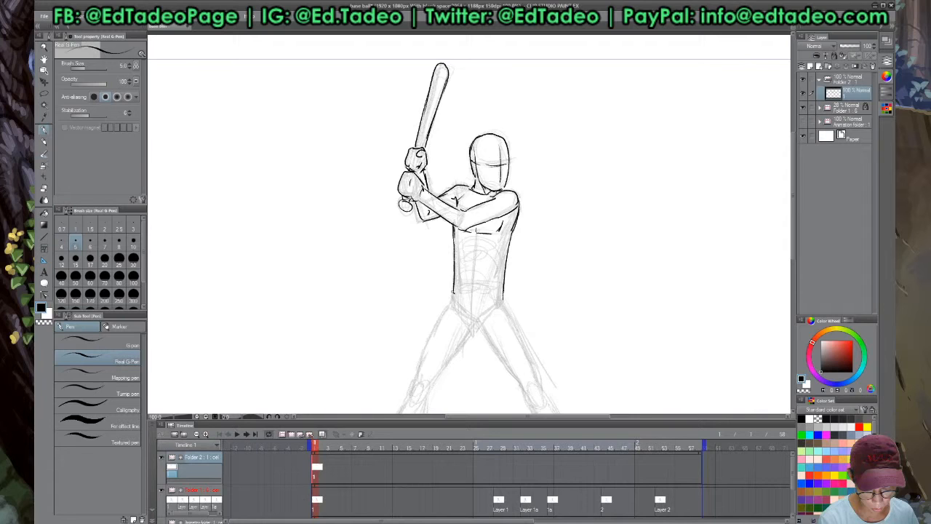
# Ink the crotch line and the whole back leg with its thigh, knee, calf and foot
pyautogui.moveTo(453, 292); pyautogui.dragTo(512, 132)
pyautogui.moveTo(522, 152); pyautogui.dragTo(539, 158)
pyautogui.moveTo(511, 133); pyautogui.dragTo(473, 217)
pyautogui.moveTo(531, 168); pyautogui.dragTo(489, 226)
pyautogui.moveTo(473, 216); pyautogui.dragTo(427, 326)
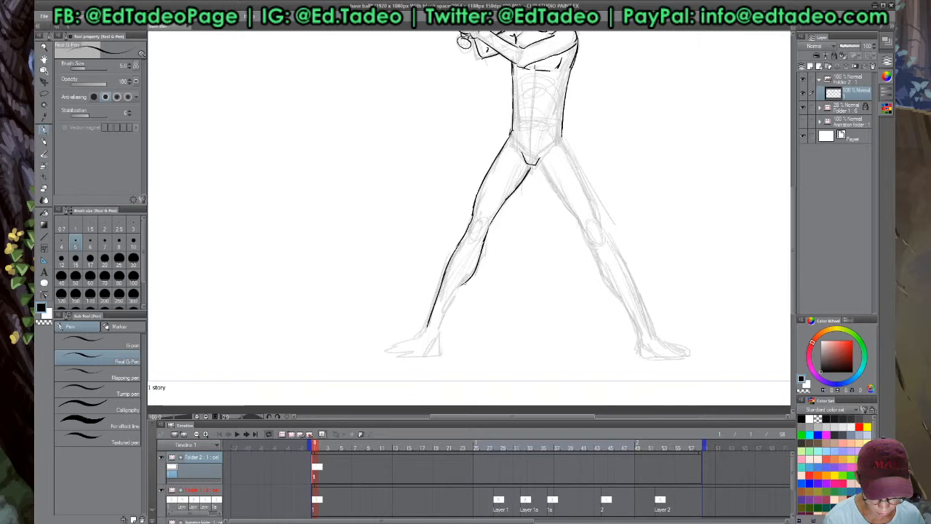
pyautogui.moveTo(439, 340); pyautogui.dragTo(389, 352)
# Ink the front leg over the rough, including its thigh, knee, calf and foot, cleaning up stray line ends
pyautogui.moveTo(597, 216); pyautogui.dragTo(565, 144)
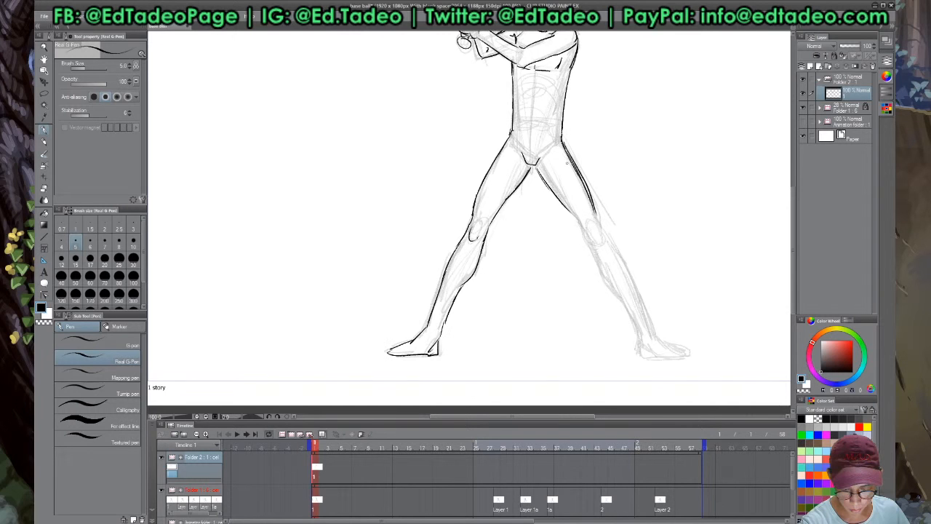
pyautogui.press('e')
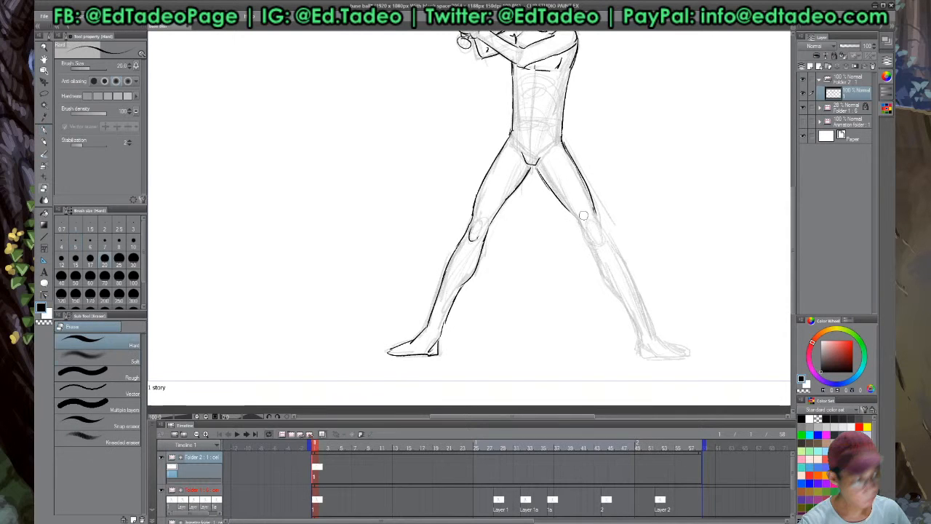
pyautogui.press('p')
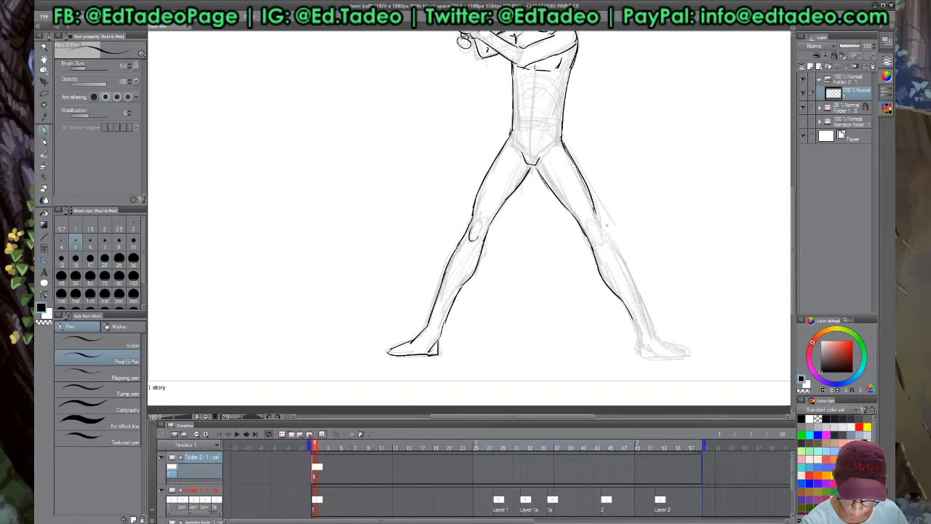
pyautogui.moveTo(628, 309); pyautogui.dragTo(590, 218)
pyautogui.moveTo(599, 214); pyautogui.dragTo(611, 241)
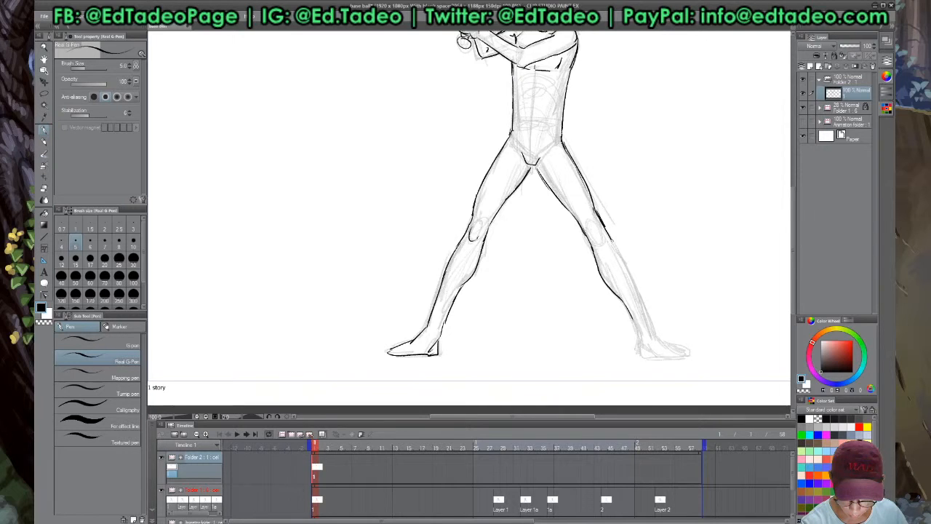
pyautogui.moveTo(611, 240); pyautogui.dragTo(653, 328)
pyautogui.moveTo(632, 318); pyautogui.dragTo(641, 354)
pyautogui.moveTo(643, 358); pyautogui.dragTo(678, 359)
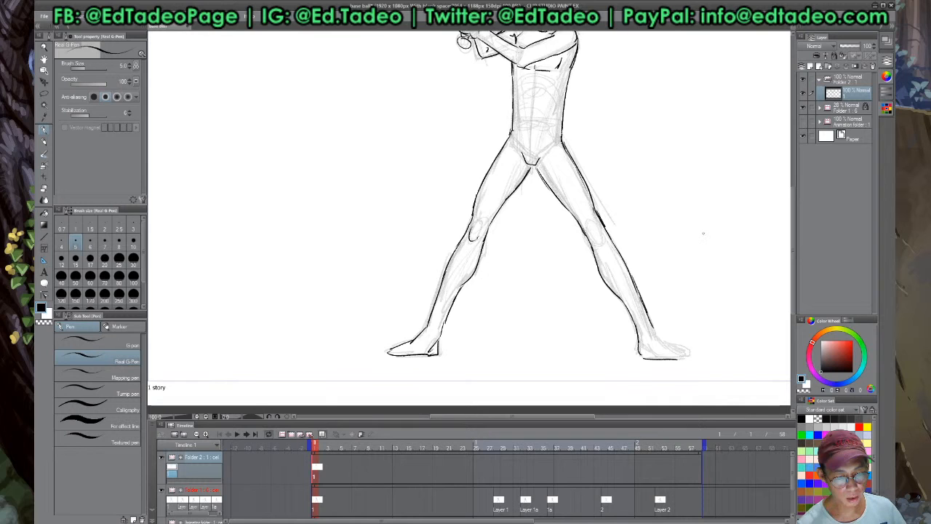
pyautogui.moveTo(655, 338); pyautogui.dragTo(691, 355)
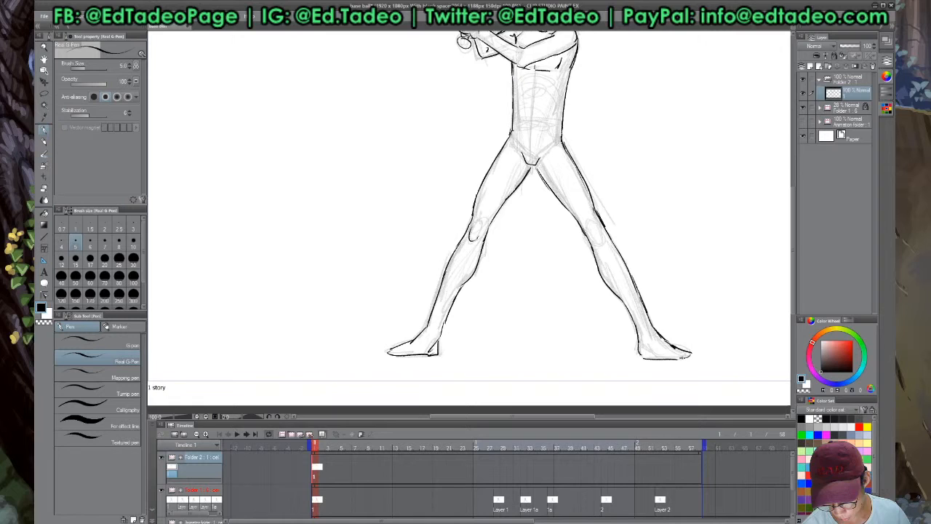
pyautogui.moveTo(678, 358); pyautogui.dragTo(691, 355)
# Add inner-thigh muscle lines, kneecap contours and an upper abdominal line to the inked figure
pyautogui.moveTo(549, 166); pyautogui.dragTo(562, 197)
pyautogui.moveTo(519, 162); pyautogui.dragTo(509, 188)
pyautogui.moveTo(482, 211); pyautogui.dragTo(482, 221)
pyautogui.moveTo(594, 218)
pyautogui.mouseDown()
pyautogui.moveTo(586, 228)
pyautogui.moveTo(597, 239)
pyautogui.mouseUp()
pyautogui.moveTo(603, 229); pyautogui.dragTo(602, 238)
pyautogui.moveTo(533, 71)
pyautogui.mouseDown()
pyautogui.moveTo(533, 86)
pyautogui.moveTo(518, 91)
pyautogui.mouseUp()
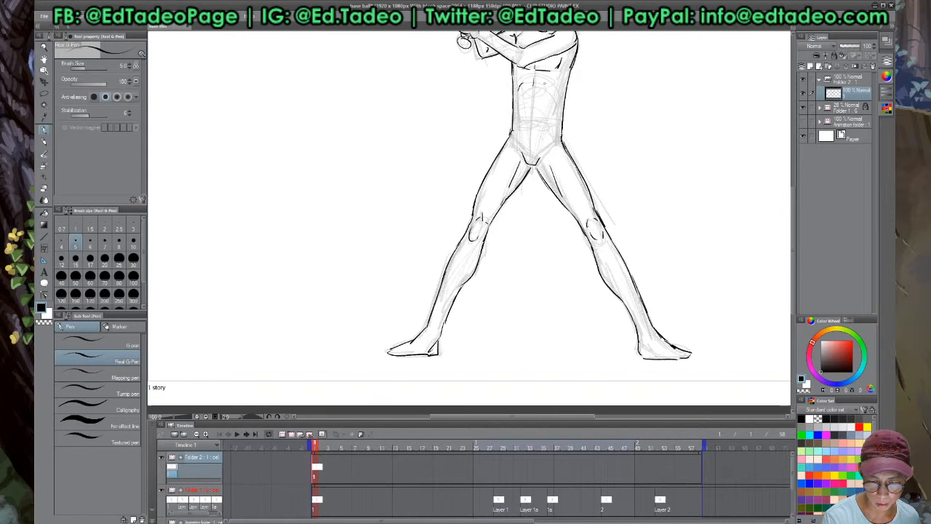
# Add a new blank cel at frame 28 of the line art folder, Folder 2
pyautogui.hotkey('ctrl', '0')
pyautogui.click(499, 449)
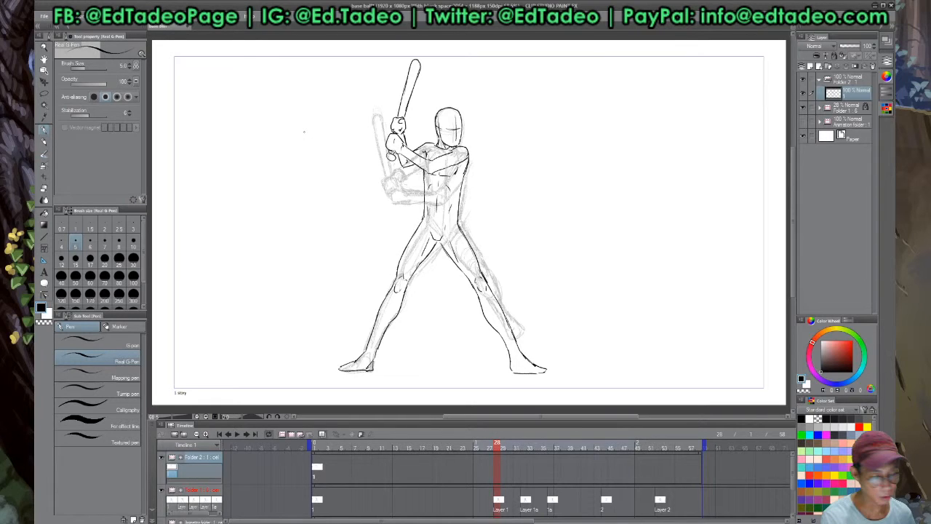
pyautogui.click(507, 466)
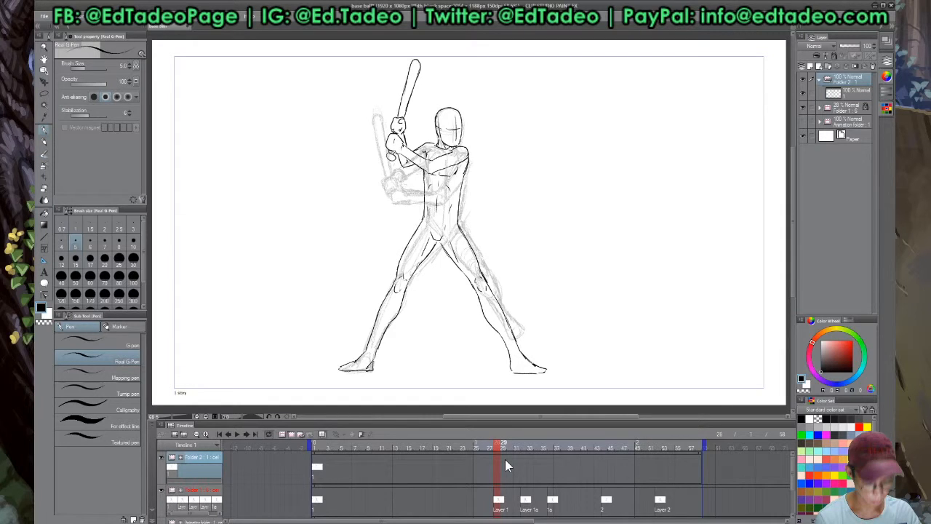
pyautogui.click(499, 470)
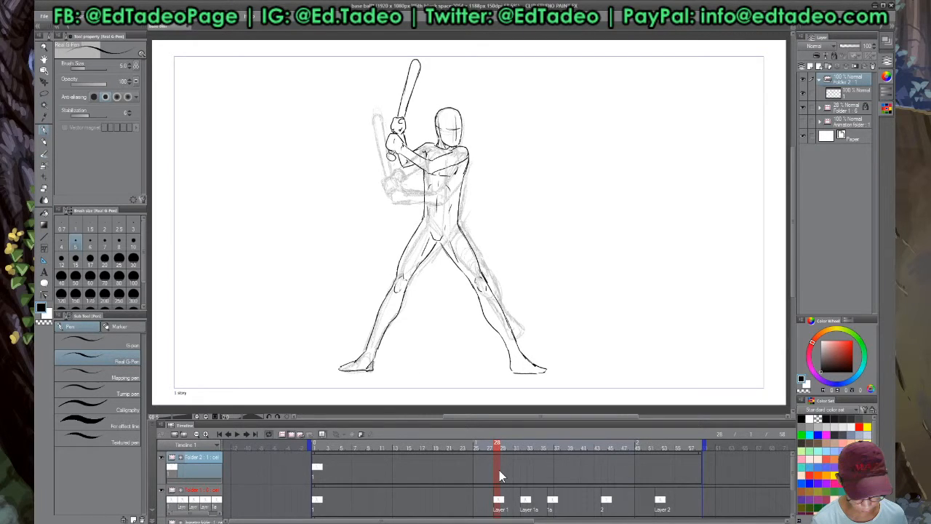
pyautogui.hotkey('ctrl', 'shift', 'n')
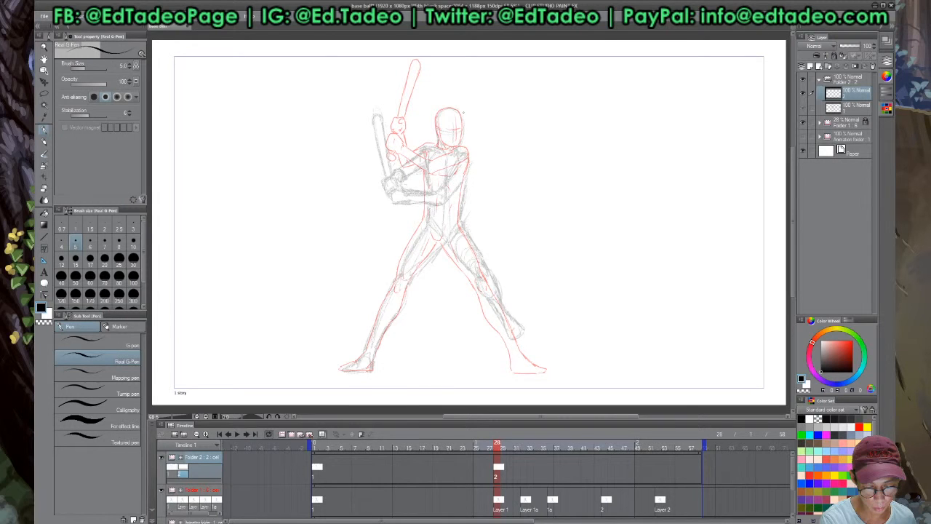
# Ink the head outline, jaw and facial guide lines over the rough on the frame 28 cel
pyautogui.scroll(3, 453, 127)
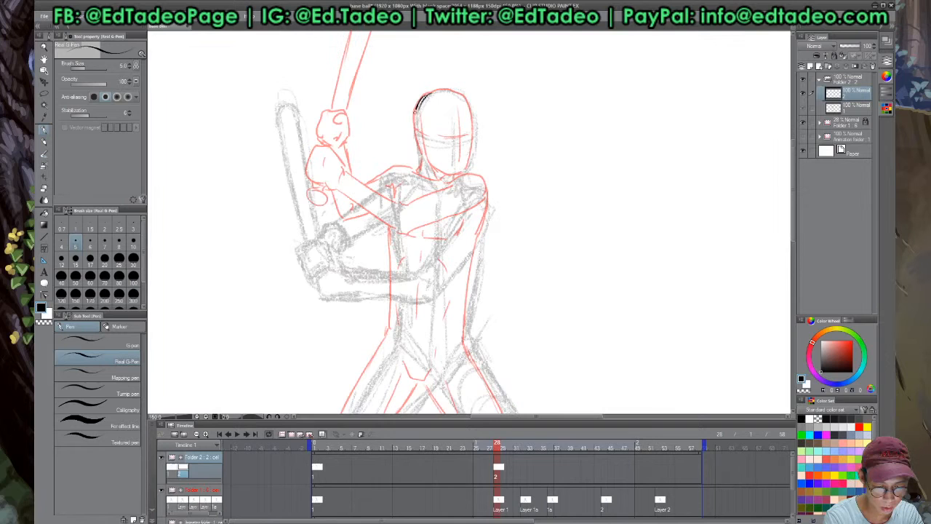
pyautogui.moveTo(416, 111); pyautogui.dragTo(418, 151)
pyautogui.moveTo(420, 96); pyautogui.dragTo(471, 151)
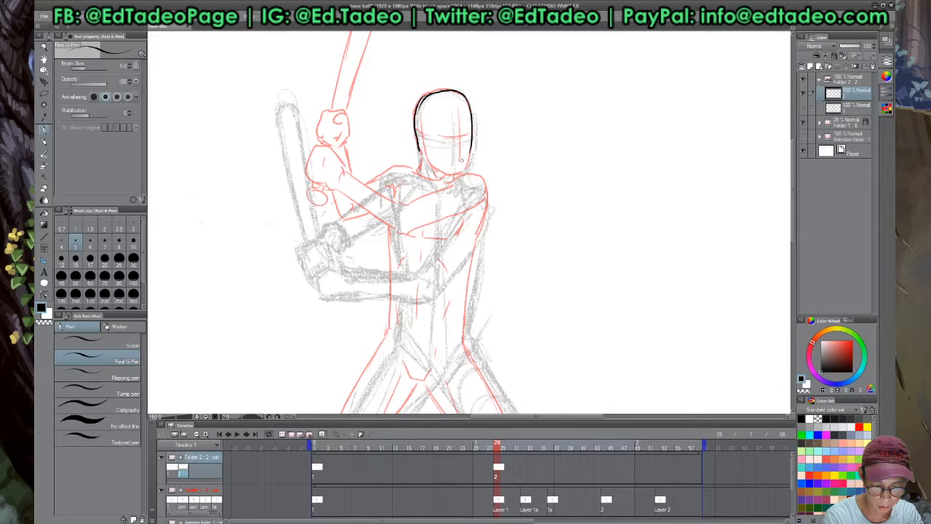
pyautogui.moveTo(420, 151); pyautogui.dragTo(467, 164)
pyautogui.moveTo(418, 138); pyautogui.dragTo(470, 139)
pyautogui.moveTo(454, 109); pyautogui.dragTo(455, 168)
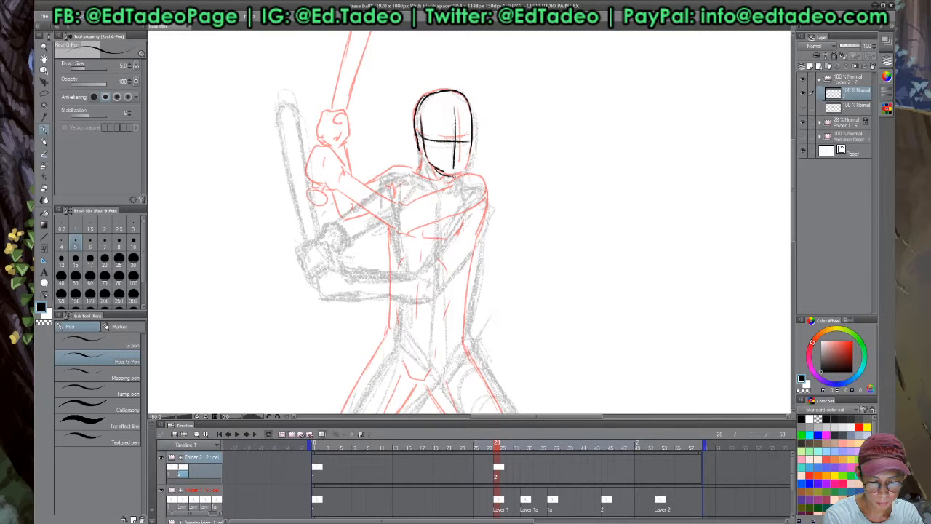
# Ink the neck, both shoulders, the rear upper arm and the chest creases of the frame 28 pose
pyautogui.moveTo(417, 175); pyautogui.dragTo(339, 219)
pyautogui.moveTo(385, 221); pyautogui.dragTo(352, 236)
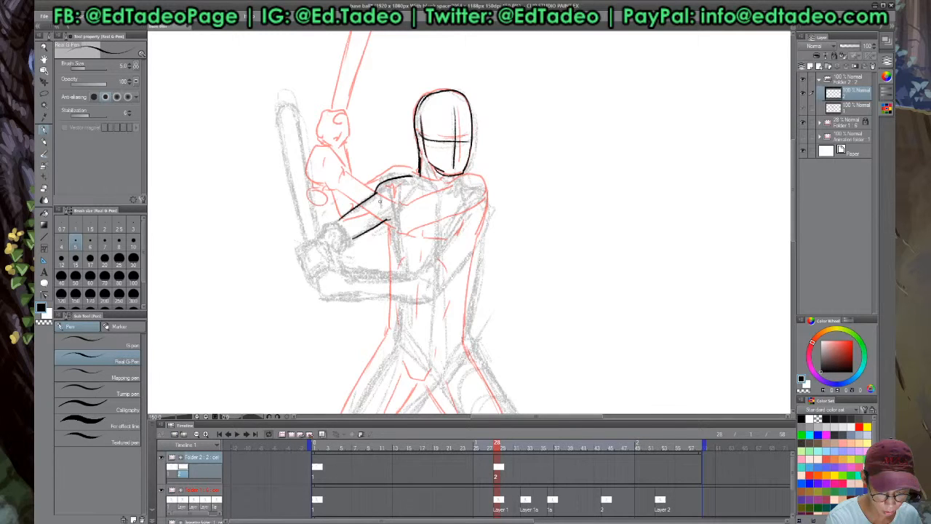
pyautogui.moveTo(379, 202)
pyautogui.mouseDown()
pyautogui.moveTo(395, 226)
pyautogui.moveTo(435, 232)
pyautogui.mouseUp()
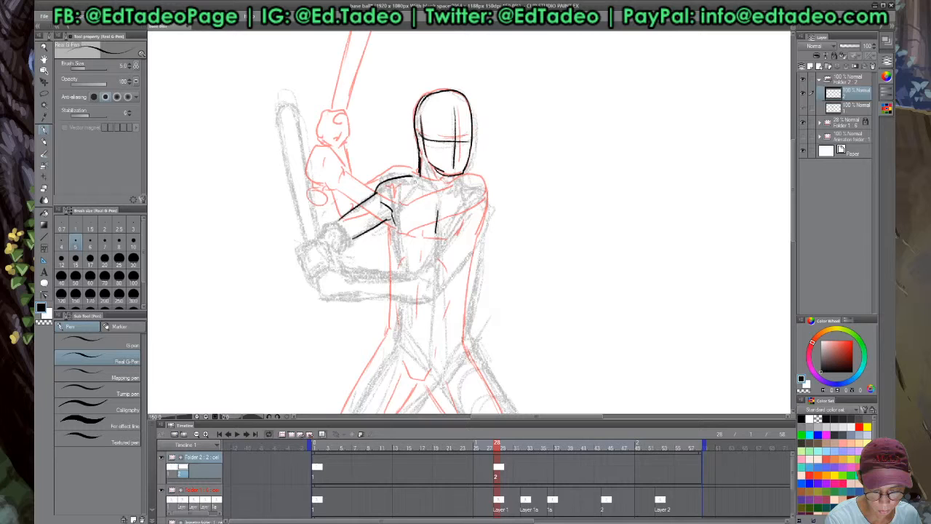
pyautogui.moveTo(447, 177); pyautogui.dragTo(486, 202)
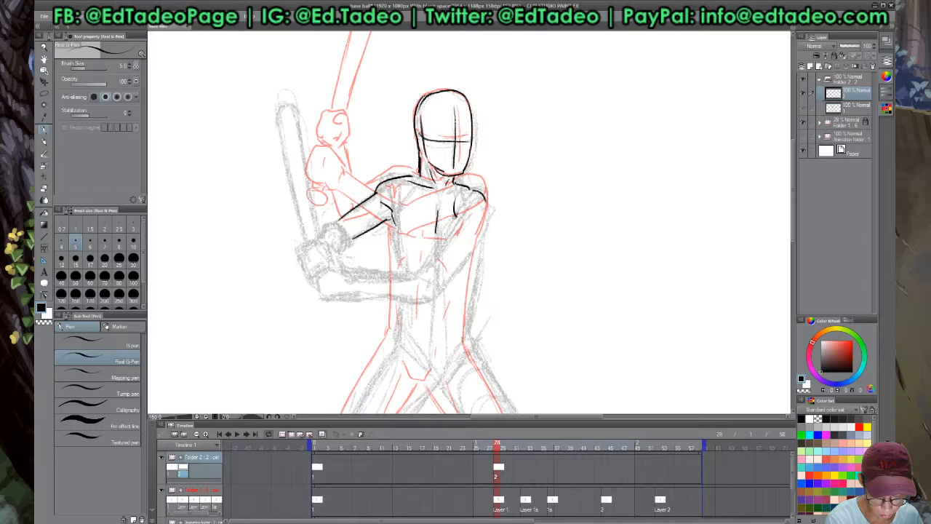
# Ink the bent front arm, both gripping hands and the bat's knob on the frame 28 cel
pyautogui.moveTo(484, 209)
pyautogui.mouseDown()
pyautogui.moveTo(473, 238)
pyautogui.moveTo(432, 268)
pyautogui.mouseUp()
pyautogui.moveTo(359, 276); pyautogui.dragTo(424, 270)
pyautogui.moveTo(358, 298); pyautogui.dragTo(460, 275)
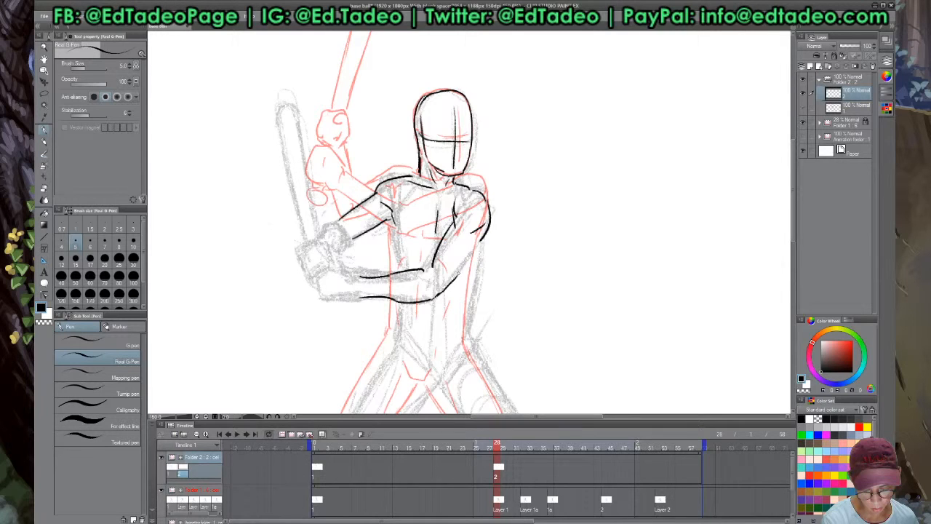
pyautogui.moveTo(332, 237); pyautogui.dragTo(342, 303)
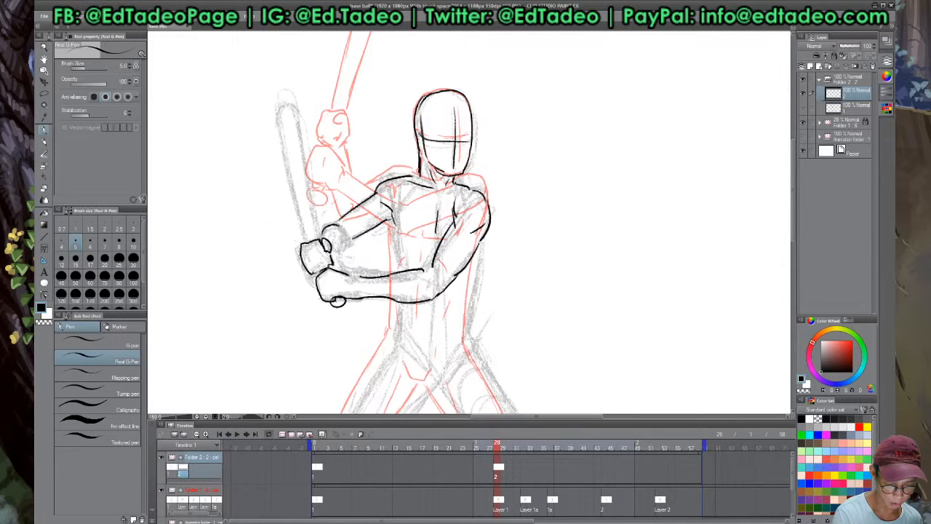
pyautogui.moveTo(336, 231); pyautogui.dragTo(345, 219)
pyautogui.moveTo(333, 254); pyautogui.dragTo(340, 262)
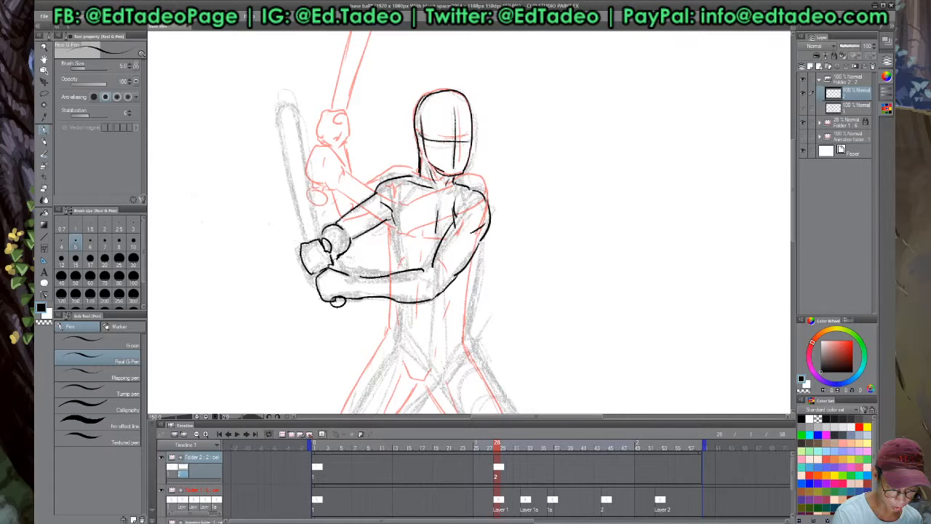
# Ink the torso sides, crotch line, back leg and front thigh over the frame 28 rough
pyautogui.moveTo(392, 227); pyautogui.dragTo(399, 267)
pyautogui.moveTo(482, 243); pyautogui.dragTo(469, 325)
pyautogui.moveTo(415, 341); pyautogui.dragTo(523, 127)
pyautogui.moveTo(520, 144); pyautogui.dragTo(530, 159)
pyautogui.moveTo(535, 167); pyautogui.dragTo(546, 167)
pyautogui.moveTo(508, 88)
pyautogui.mouseDown()
pyautogui.moveTo(502, 128)
pyautogui.moveTo(445, 228)
pyautogui.mouseUp()
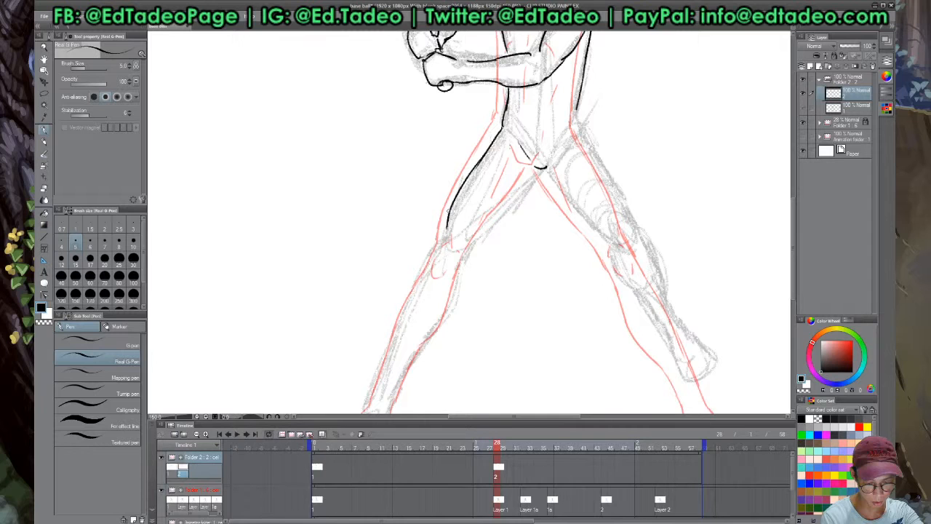
pyautogui.moveTo(473, 218)
pyautogui.mouseDown()
pyautogui.moveTo(472, 204)
pyautogui.moveTo(360, 235)
pyautogui.mouseUp()
pyautogui.moveTo(422, 186); pyautogui.dragTo(469, 240)
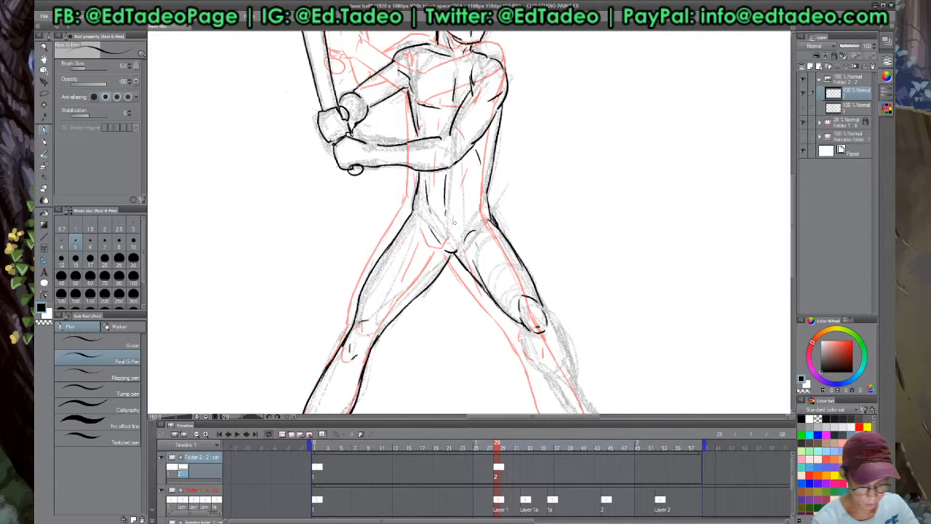
# Ink the head outline, facial guide lines and neck over the rough on the frame 32 cel
pyautogui.scroll(-4, 454, 223)
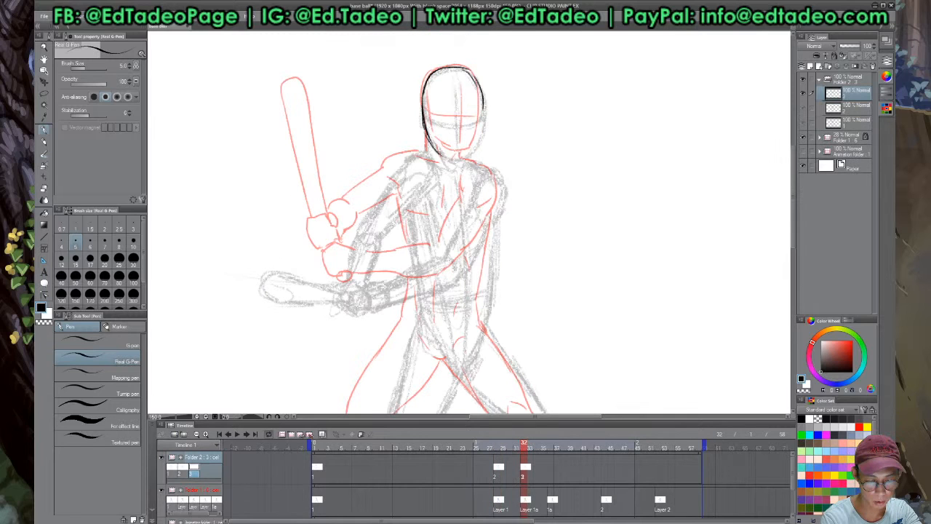
pyautogui.moveTo(481, 109); pyautogui.dragTo(436, 154)
pyautogui.moveTo(456, 86); pyautogui.dragTo(456, 159)
pyautogui.moveTo(425, 118); pyautogui.dragTo(481, 121)
pyautogui.moveTo(426, 134); pyautogui.dragTo(429, 154)
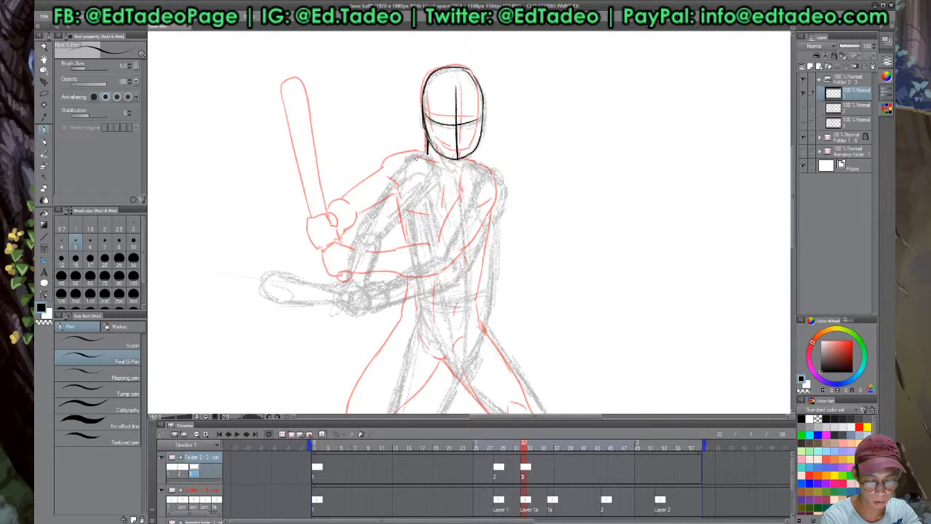
# Ink the rear shoulder and arm, the lowered bat and the gripping fingers of the frame 32 pose
pyautogui.moveTo(427, 151); pyautogui.dragTo(397, 166)
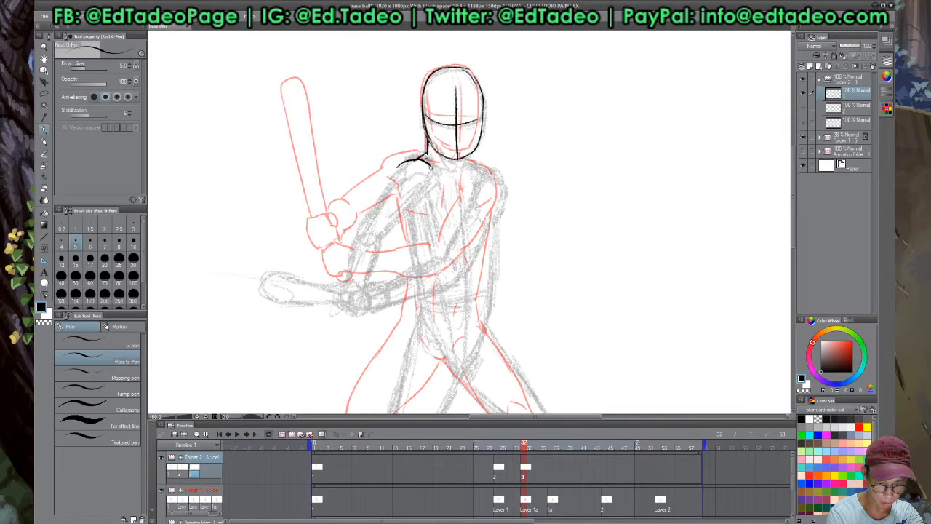
pyautogui.moveTo(428, 161); pyautogui.dragTo(346, 291)
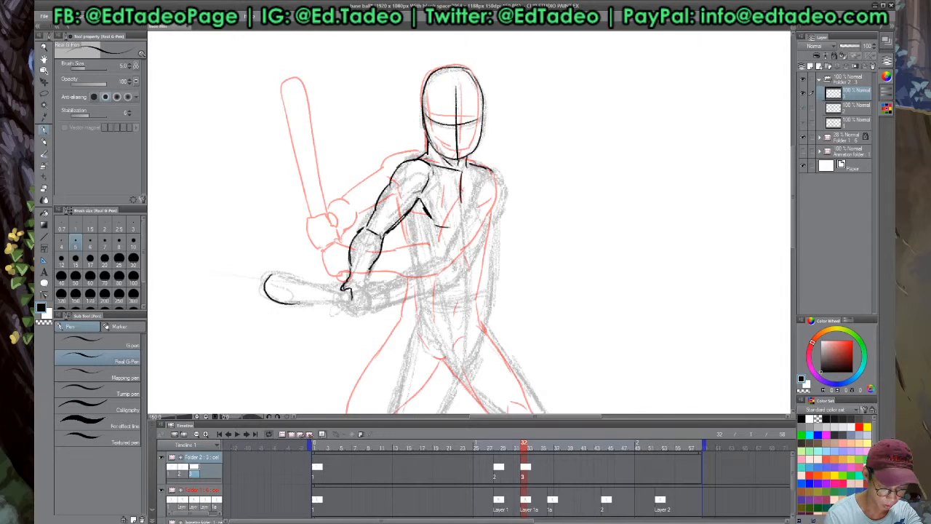
pyautogui.moveTo(265, 279); pyautogui.dragTo(342, 291)
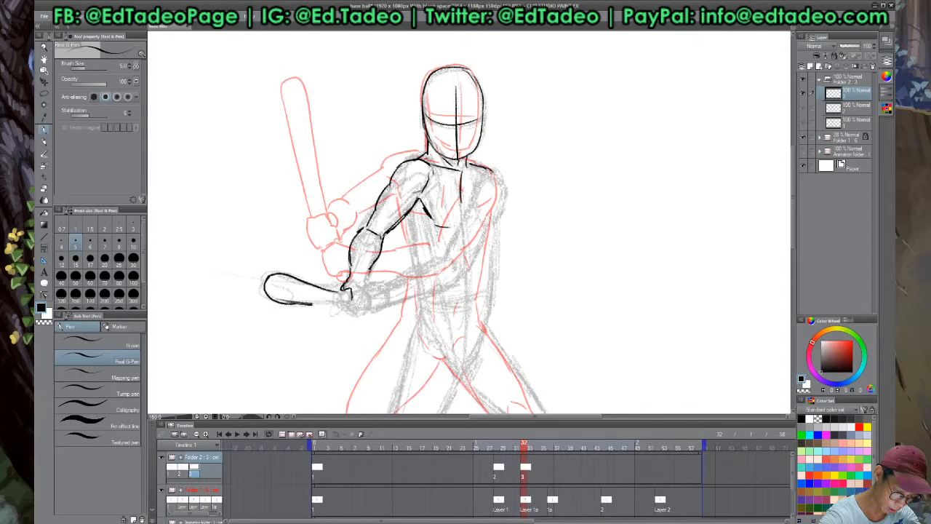
pyautogui.moveTo(289, 304); pyautogui.dragTo(346, 299)
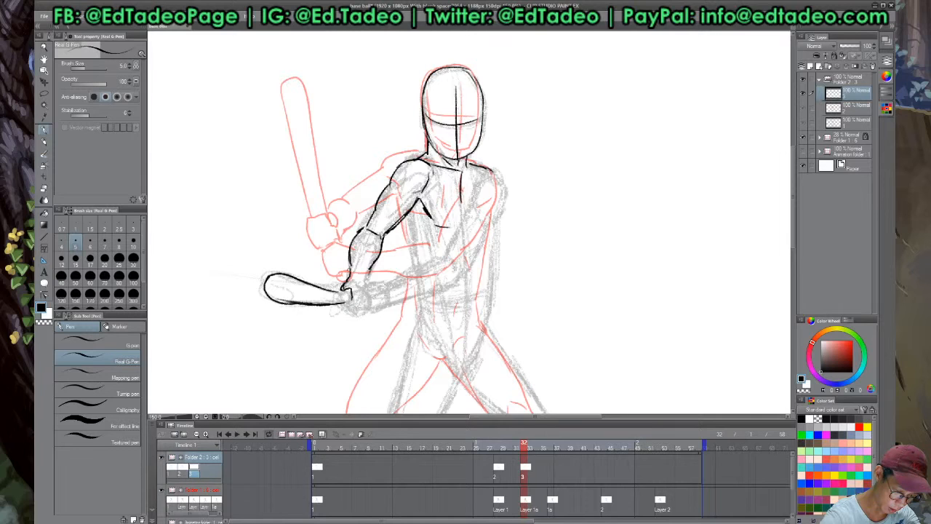
pyautogui.moveTo(333, 290)
pyautogui.mouseDown()
pyautogui.moveTo(355, 296)
pyautogui.moveTo(348, 314)
pyautogui.mouseUp()
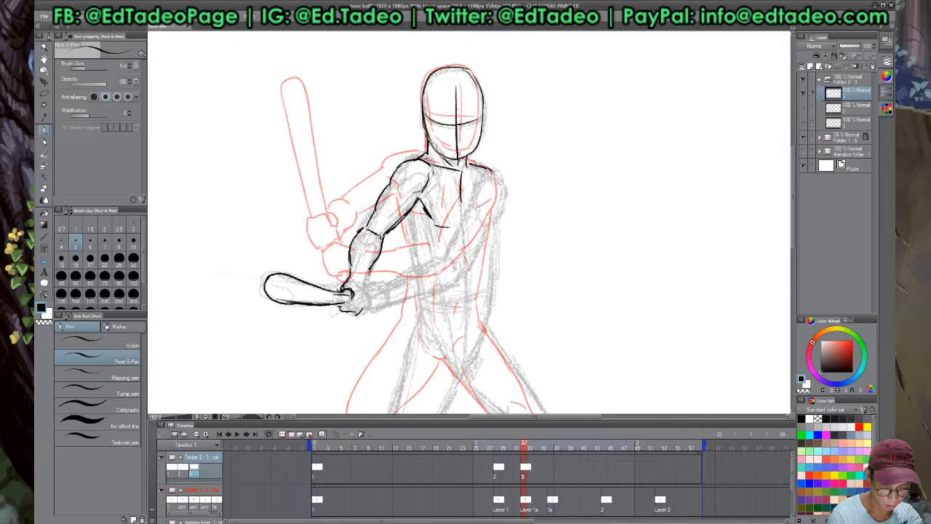
# Ink the outer curve of the front shoulder and the start of the front forearm at the wrist
pyautogui.moveTo(480, 175); pyautogui.dragTo(503, 214)
pyautogui.moveTo(357, 280); pyautogui.dragTo(392, 290)
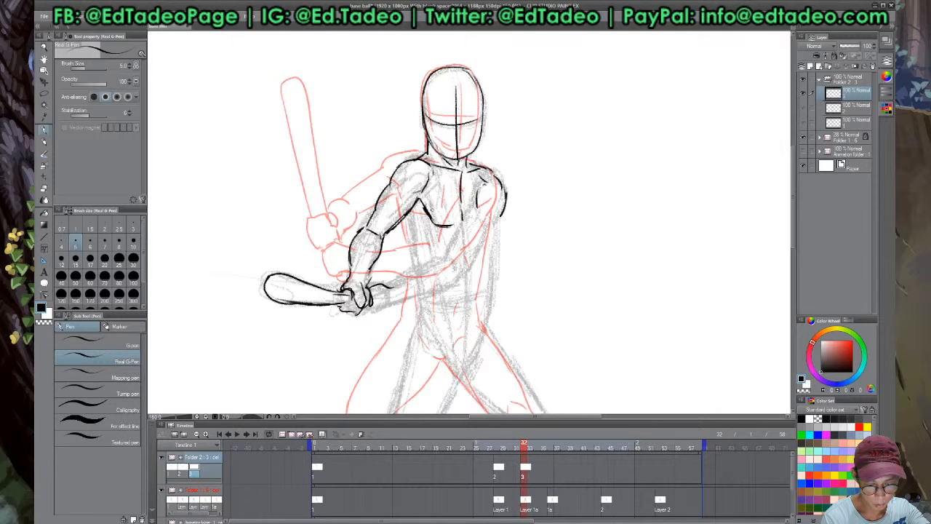
pyautogui.press('e')
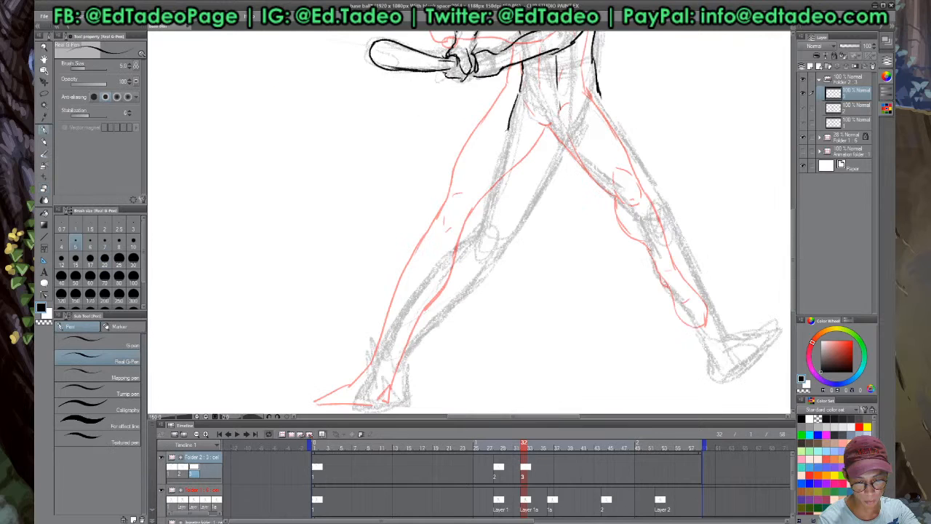
# Ink both striding legs of the frame 32 pose down to the feet, with thigh and kneecap contours
pyautogui.moveTo(510, 124); pyautogui.dragTo(482, 226)
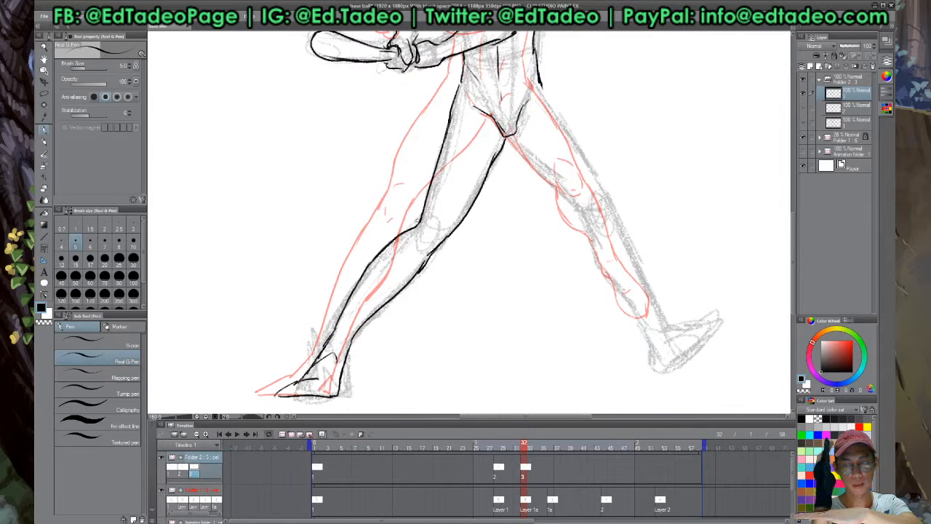
pyautogui.moveTo(539, 86); pyautogui.dragTo(585, 160)
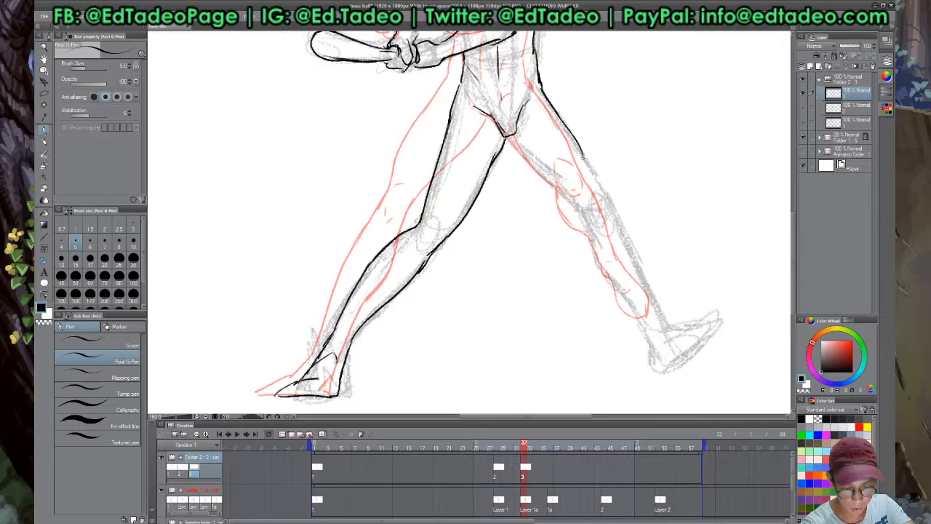
pyautogui.moveTo(513, 138); pyautogui.dragTo(585, 207)
pyautogui.moveTo(582, 156); pyautogui.dragTo(607, 211)
pyautogui.moveTo(589, 218)
pyautogui.mouseDown()
pyautogui.moveTo(647, 320)
pyautogui.moveTo(702, 328)
pyautogui.mouseUp()
pyautogui.moveTo(650, 364)
pyautogui.mouseDown()
pyautogui.moveTo(704, 329)
pyautogui.moveTo(676, 354)
pyautogui.moveTo(666, 350)
pyautogui.mouseUp()
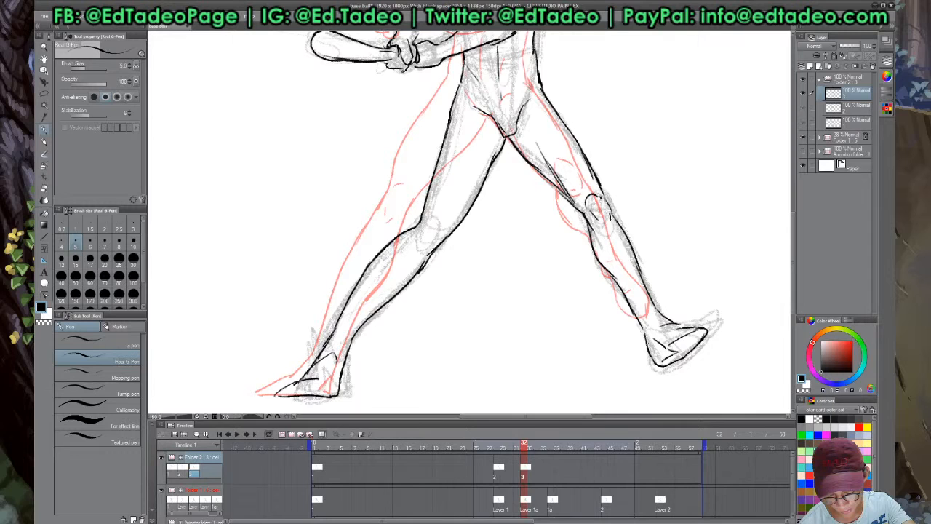
pyautogui.moveTo(423, 227); pyautogui.dragTo(419, 246)
pyautogui.moveTo(465, 182); pyautogui.dragTo(507, 283)
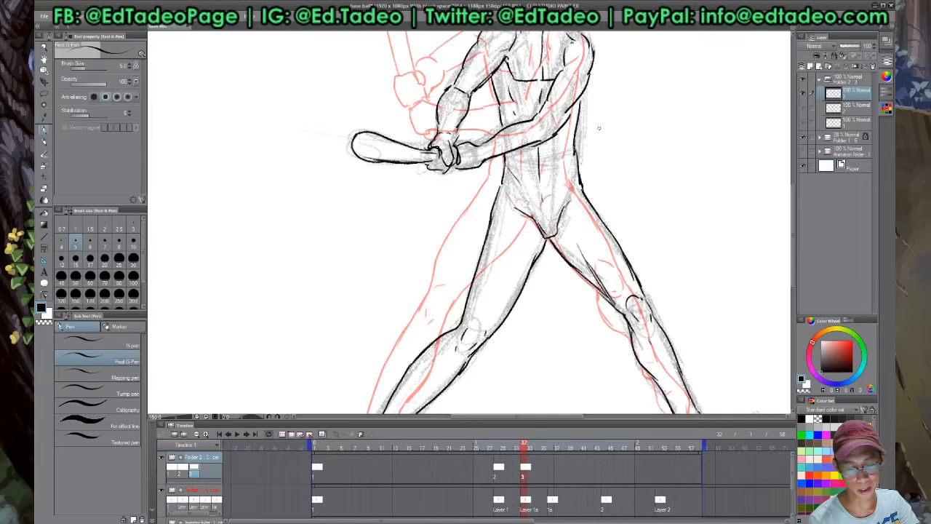
# Ink both striding legs of the frame 36 pose over the rough, from the hips down to the feet
pyautogui.hotkey('ctrl', '0')
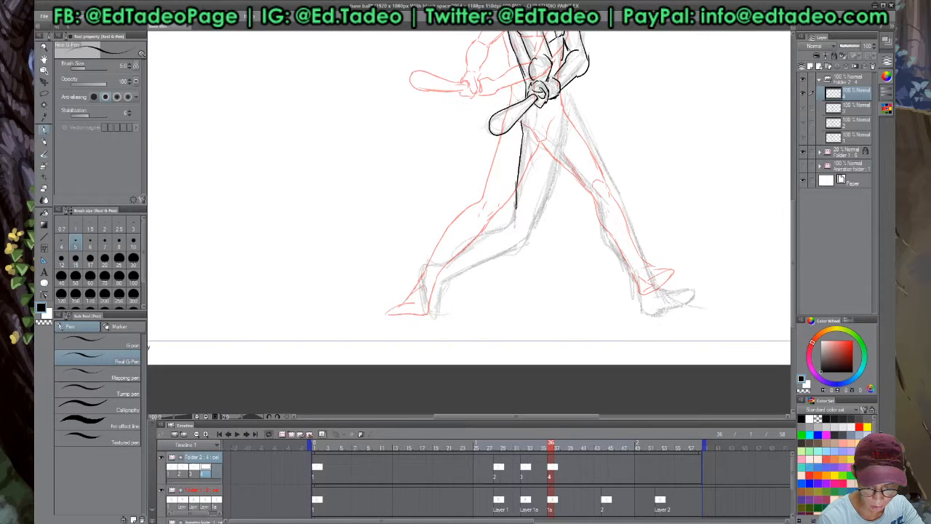
pyautogui.moveTo(515, 209)
pyautogui.mouseDown()
pyautogui.moveTo(420, 270)
pyautogui.moveTo(423, 309)
pyautogui.moveTo(446, 314)
pyautogui.moveTo(519, 250)
pyautogui.mouseUp()
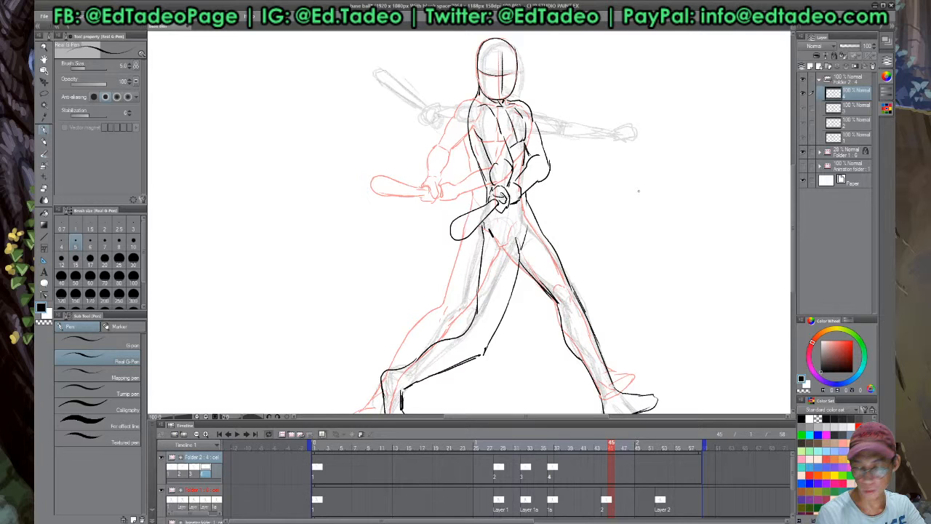
# Add a new cel at frame 44 and ink the pose's head, facial guide lines, raised bat and bat-holding arm
pyautogui.click(603, 469)
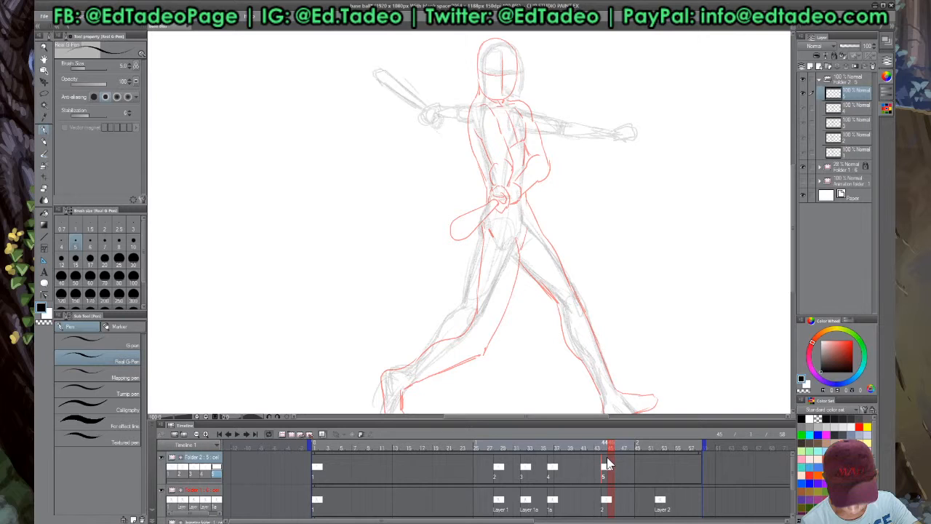
pyautogui.click(605, 466)
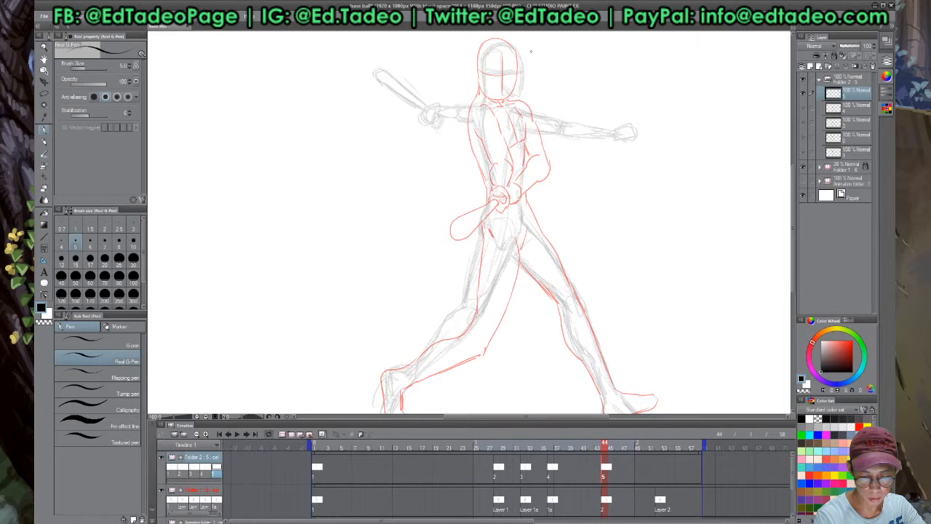
pyautogui.moveTo(374, 72); pyautogui.dragTo(476, 116)
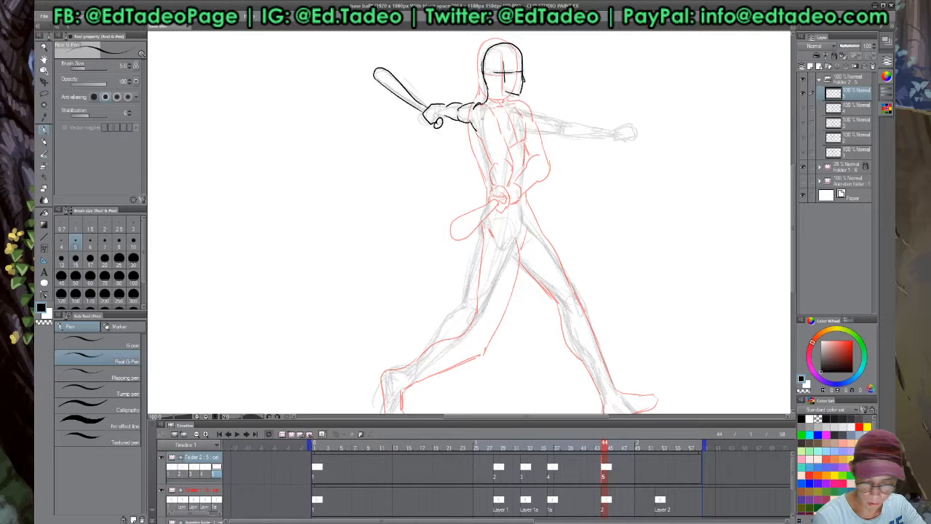
# Ink the torso, the outstretched front arm and both striding legs with feet of the frame 44 pose
pyautogui.moveTo(485, 103); pyautogui.dragTo(481, 232)
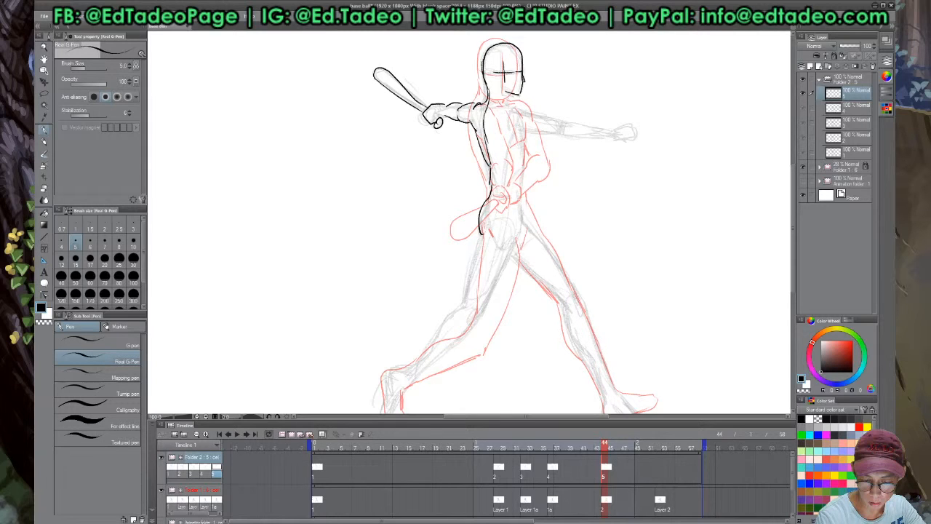
pyautogui.moveTo(507, 105); pyautogui.dragTo(609, 137)
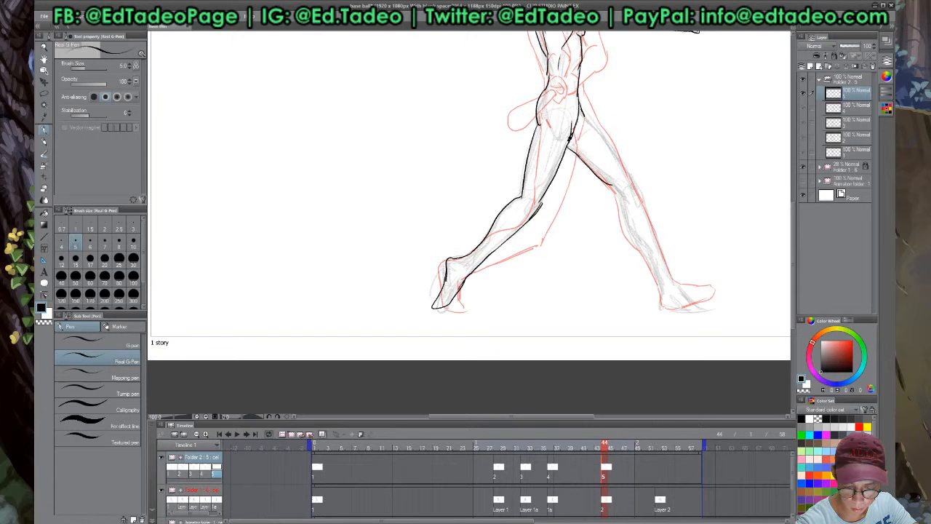
pyautogui.moveTo(582, 114); pyautogui.dragTo(661, 289)
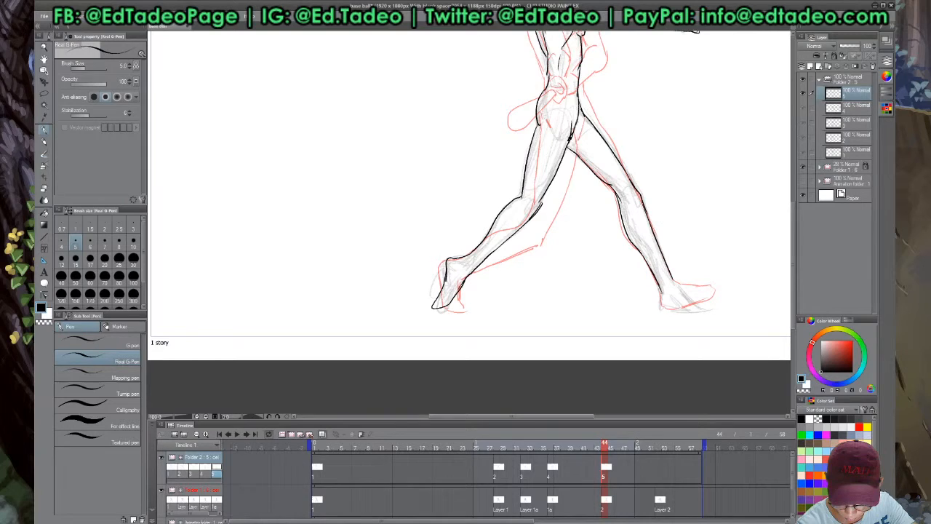
pyautogui.moveTo(662, 306); pyautogui.dragTo(711, 308)
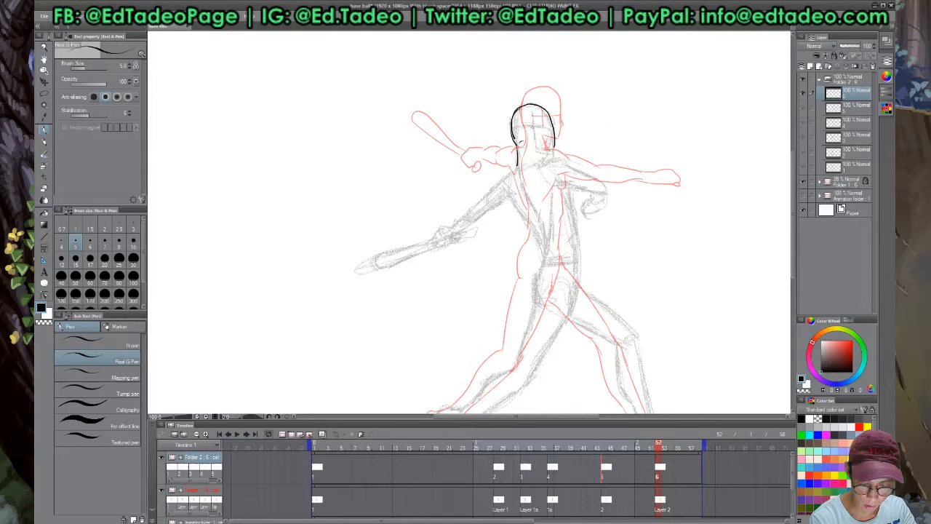
# Ink the follow-through pose on the frame 52 cel, from the face and jaw to the bat, arms, torso and legs, saving the file
pyautogui.moveTo(535, 129); pyautogui.dragTo(537, 149)
pyautogui.moveTo(539, 152); pyautogui.dragTo(551, 156)
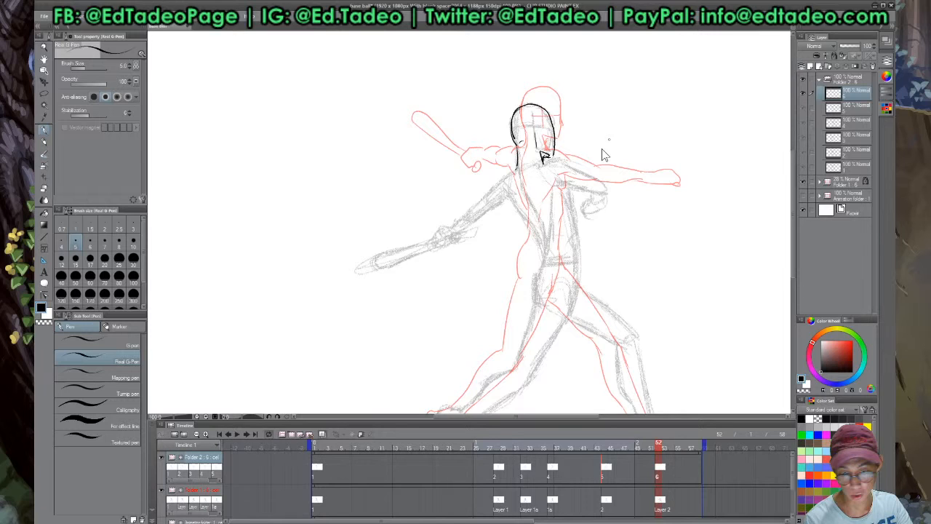
pyautogui.hotkey('ctrl', 's')
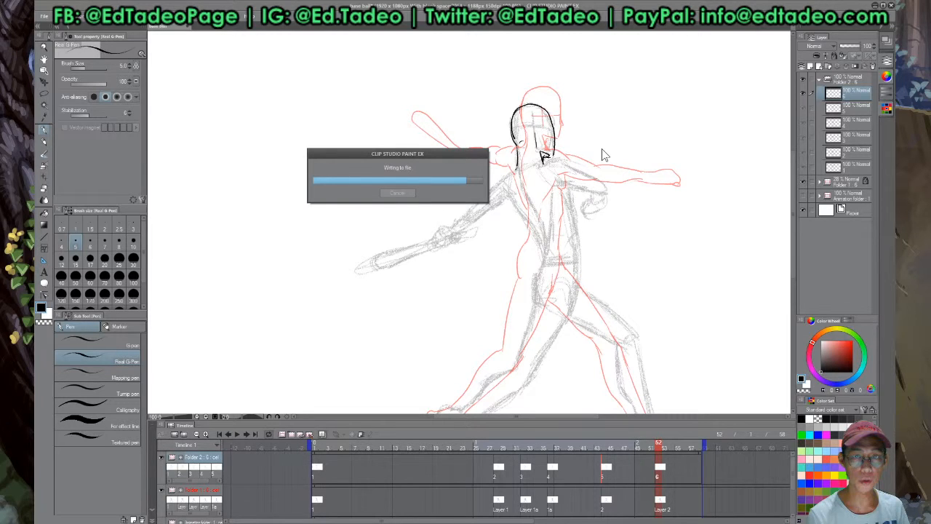
pyautogui.moveTo(445, 238); pyautogui.dragTo(368, 263)
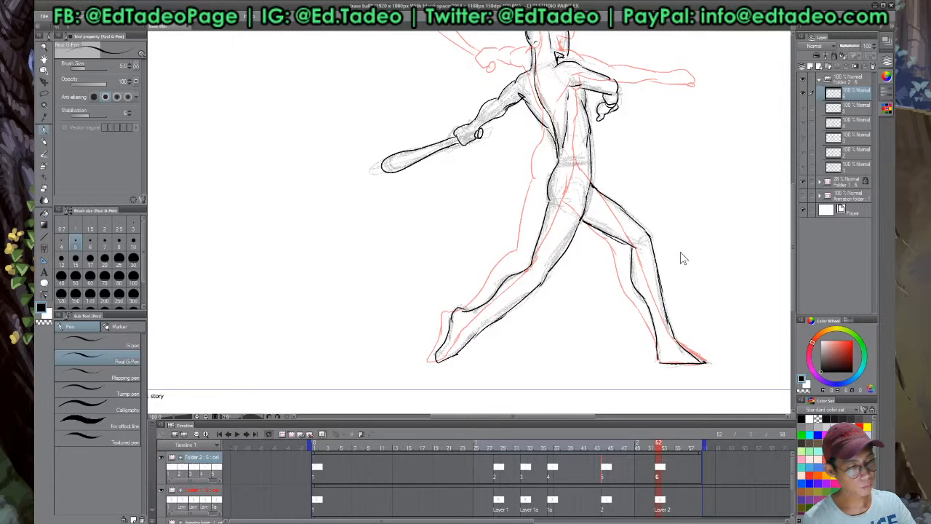
# Play the animation with only the inked cels showing to review the swing
pyautogui.hotkey('ctrl', '0')
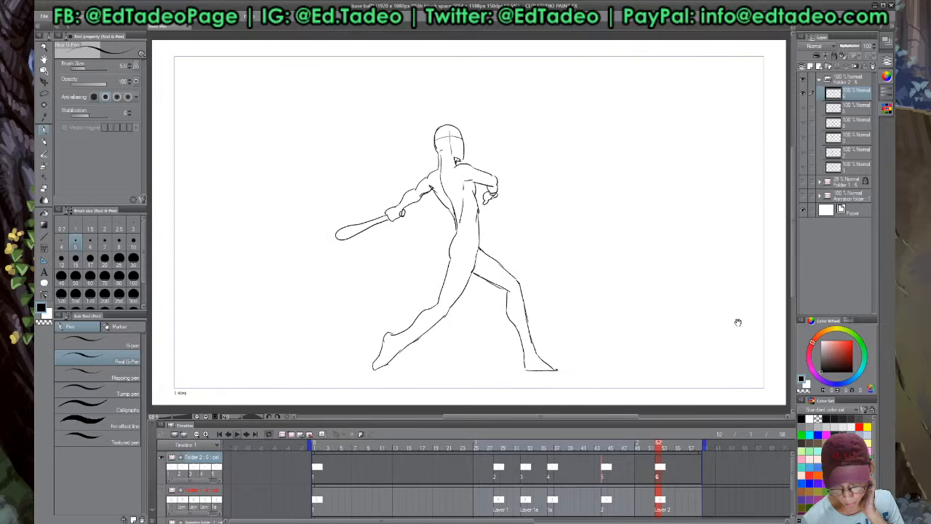
pyautogui.press('Return')
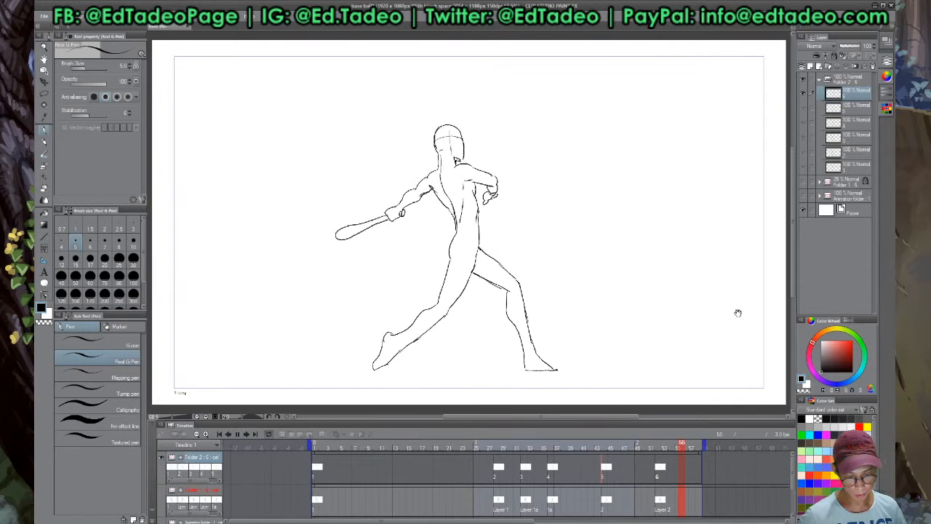